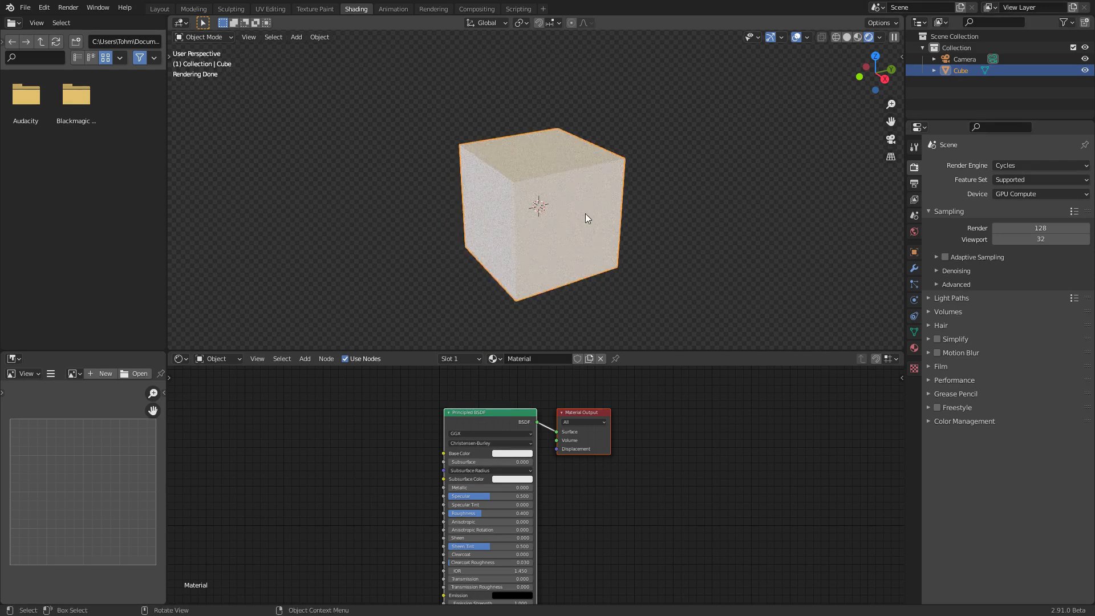
Add a Subdivision Surface modifier to the cube, set to Simple with 3 viewport levels
left_click(914, 268)
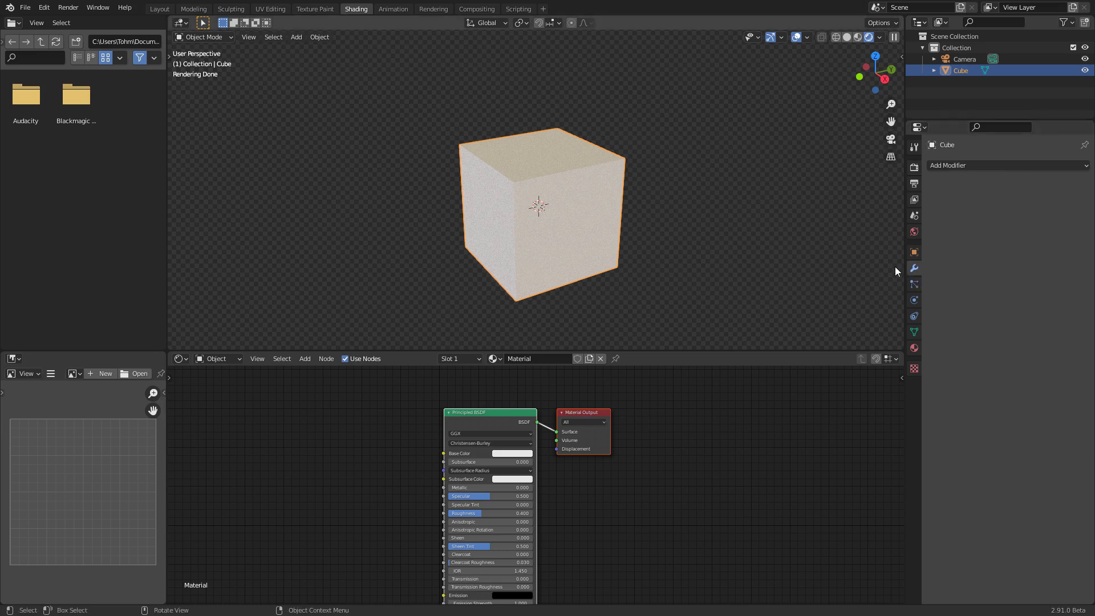
left_click(965, 168)
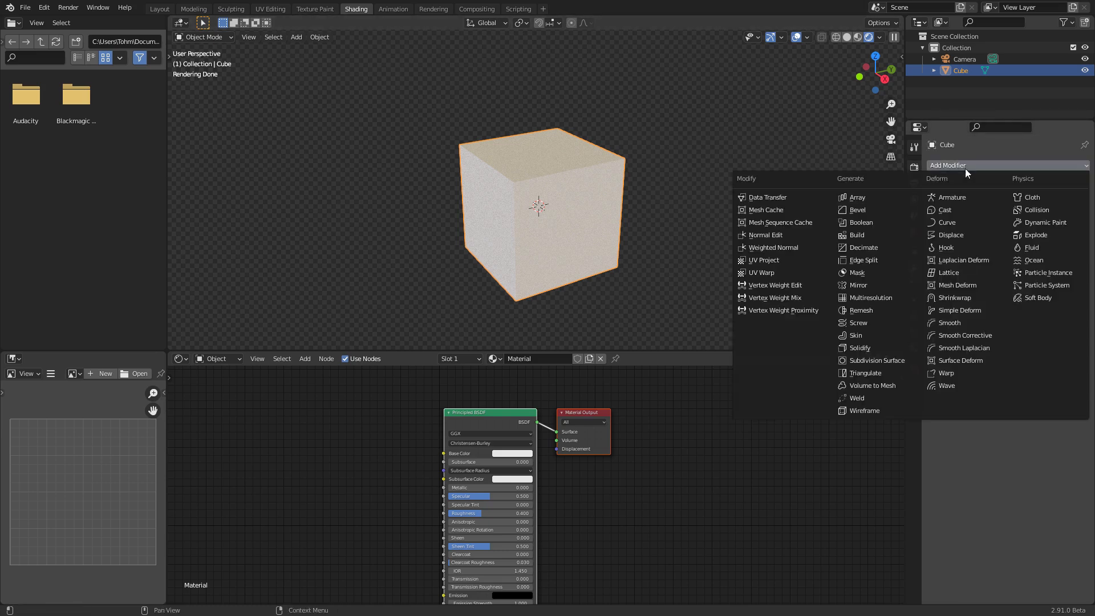
left_click(877, 361)
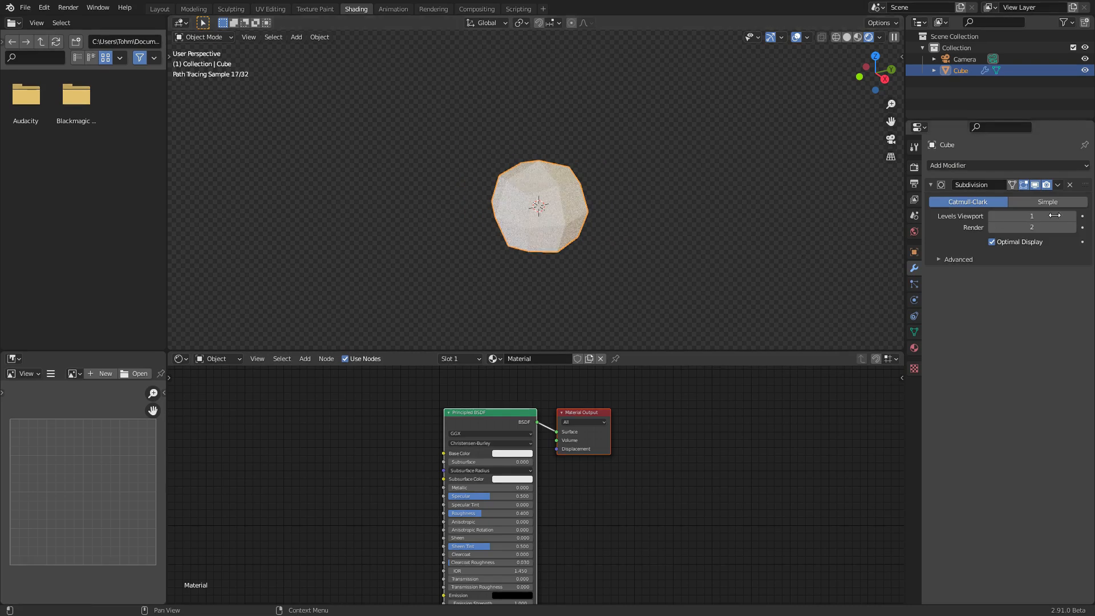
left_click(1035, 199)
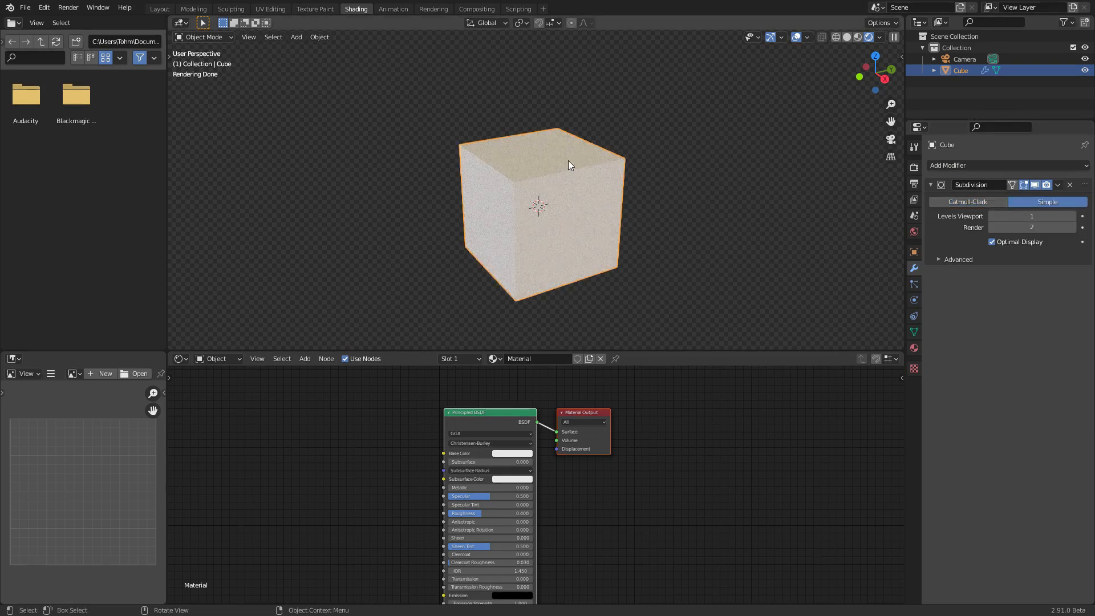
left_click(1071, 216)
left_click(1070, 216)
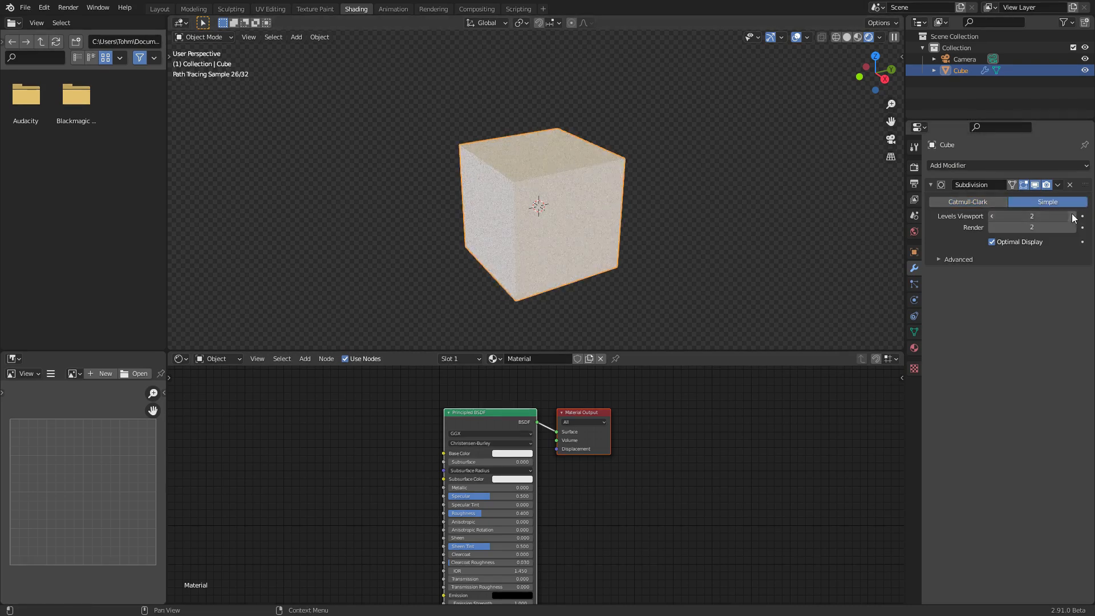
Add a Wireframe node to the cube's material and preview its output through a Viewer
scroll(634, 440, "up", 2)
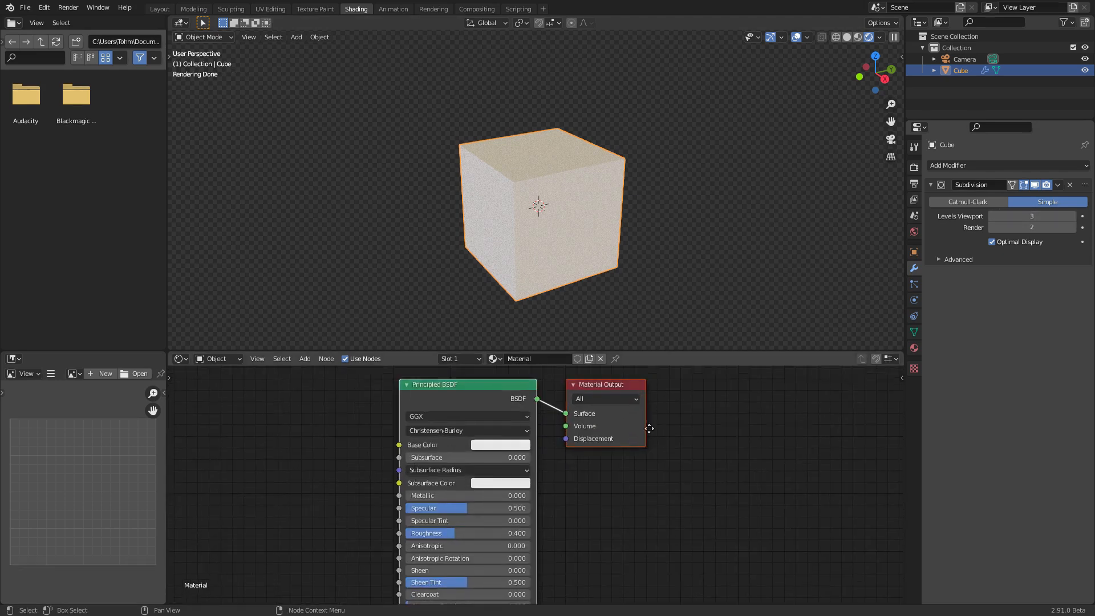
key("shift+a")
left_click(514, 409)
type("wire")
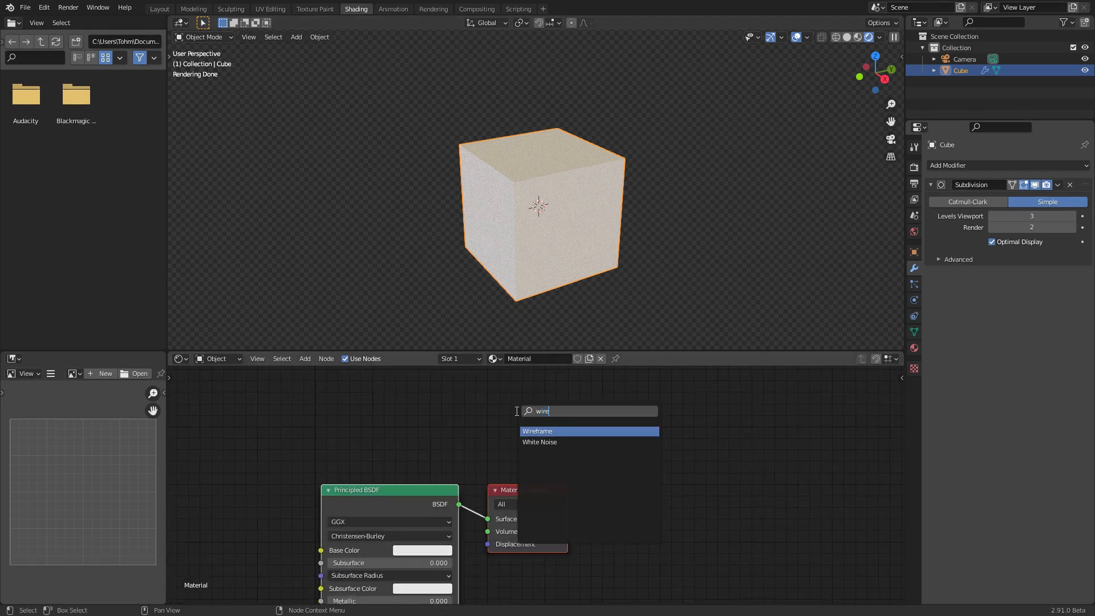
key("Return")
left_click(516, 412)
left_click(544, 415, "ctrl+shift")
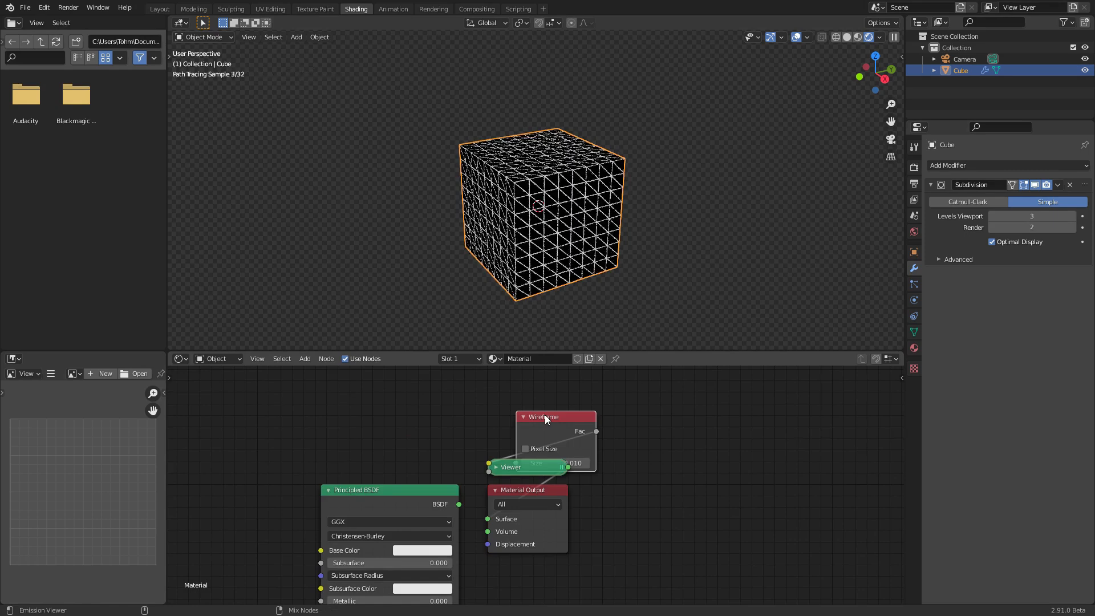
Set the Subdivision modifier's viewport levels to 1, 2 and back to 3 to compare the mesh density
left_click(1049, 216)
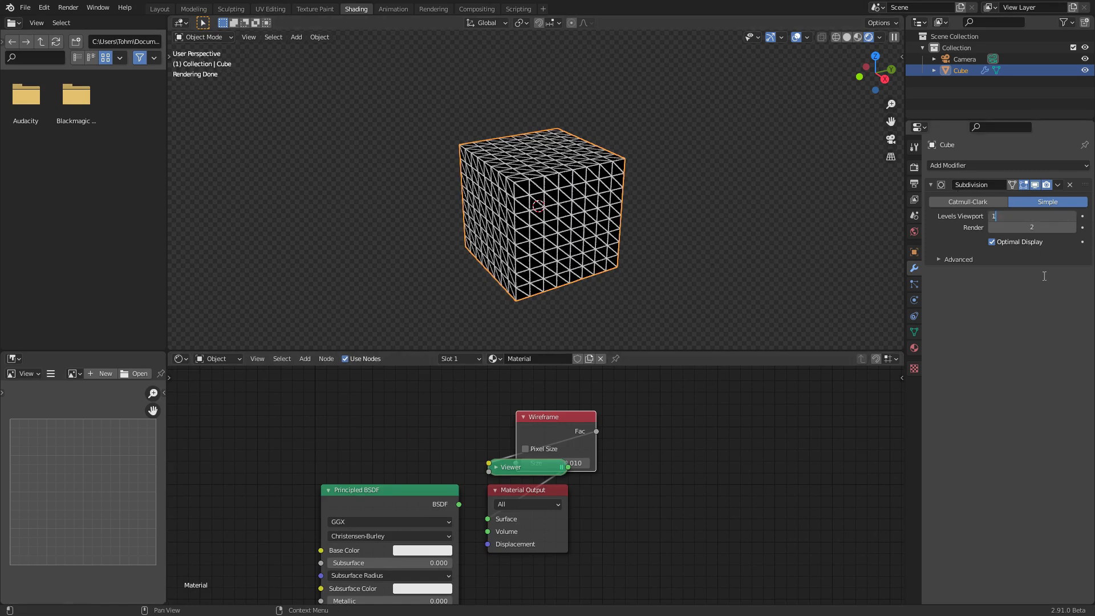
type("1")
key("Return")
left_click(1019, 217)
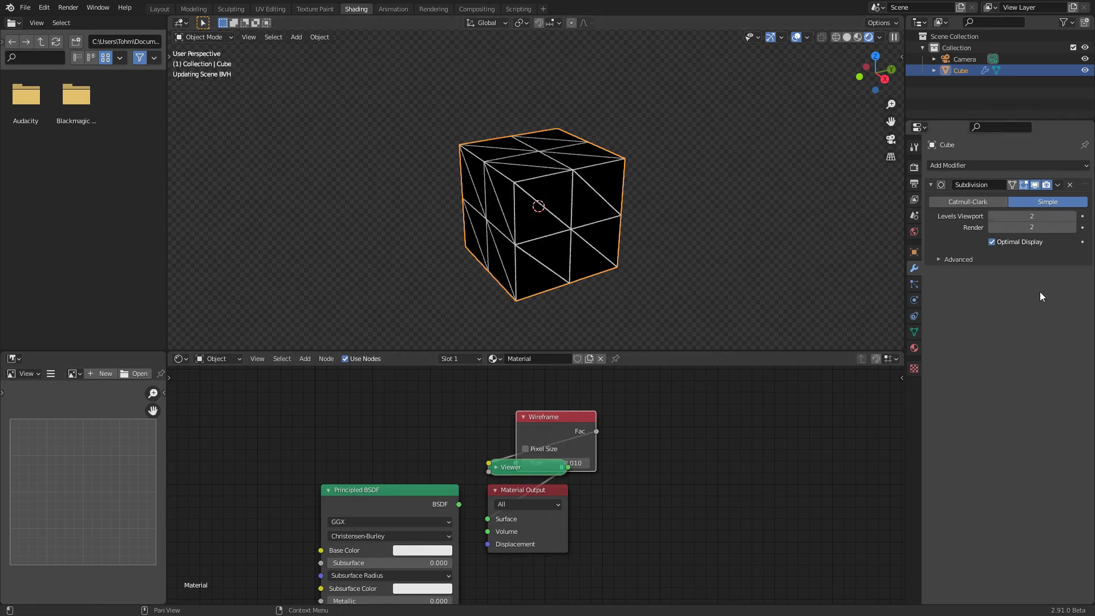
type("2")
key("Return")
left_click(1019, 218)
type("3")
key("Return")
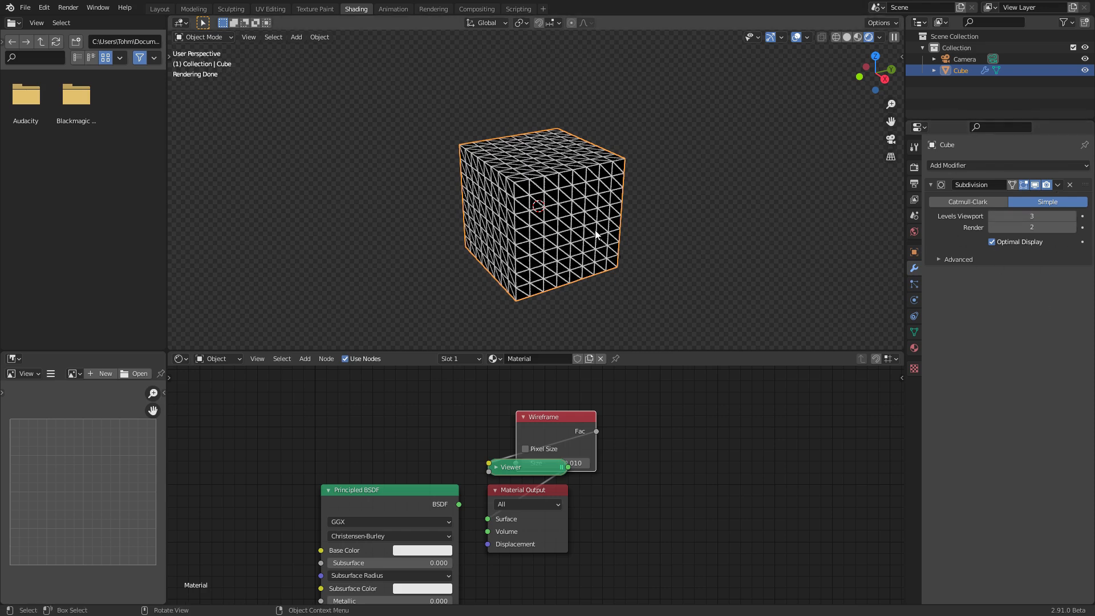
Delete the Wireframe and Viewer nodes and reconnect the Principled BSDF to the Material Output's Surface
left_click(563, 419)
key("x")
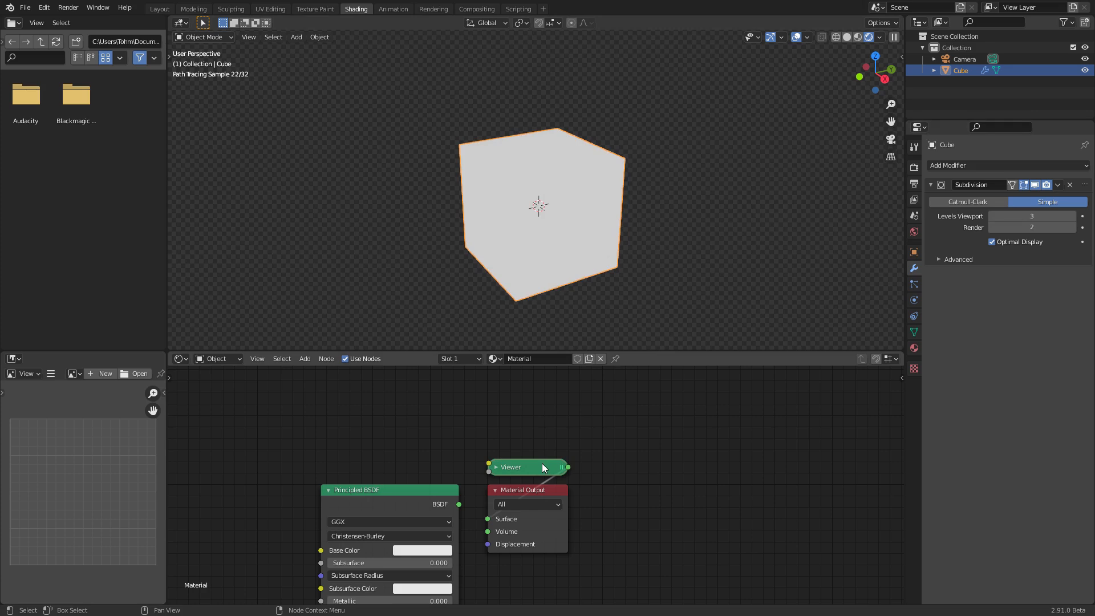
key("x")
right_click_drag(453, 495, 497, 507, "alt")
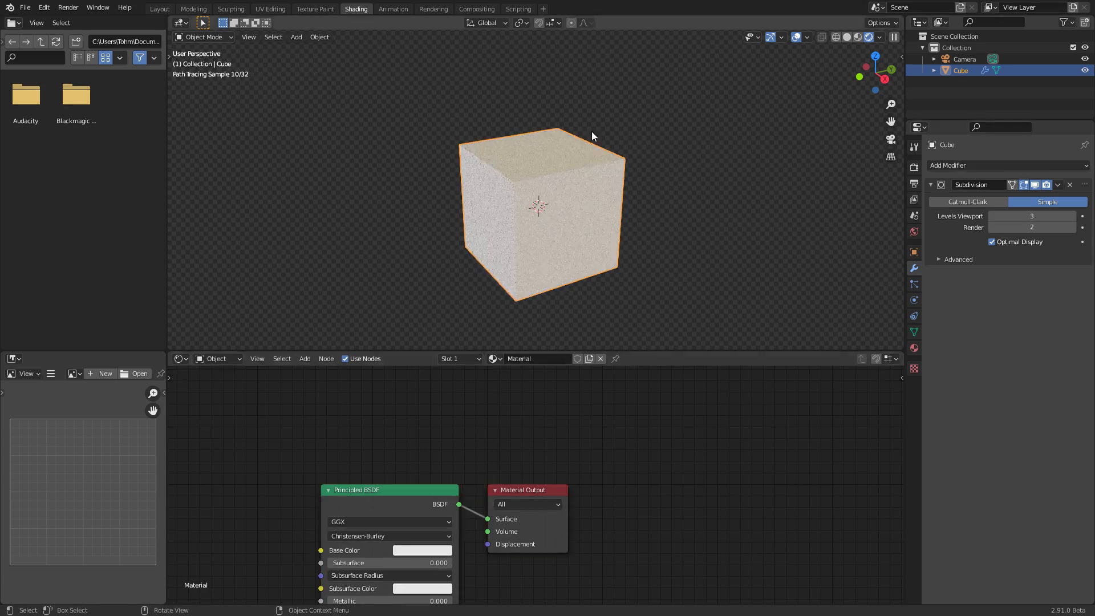
Set the material's surface displacement method to Displacement Only in its settings
scroll(564, 160, "down", 3)
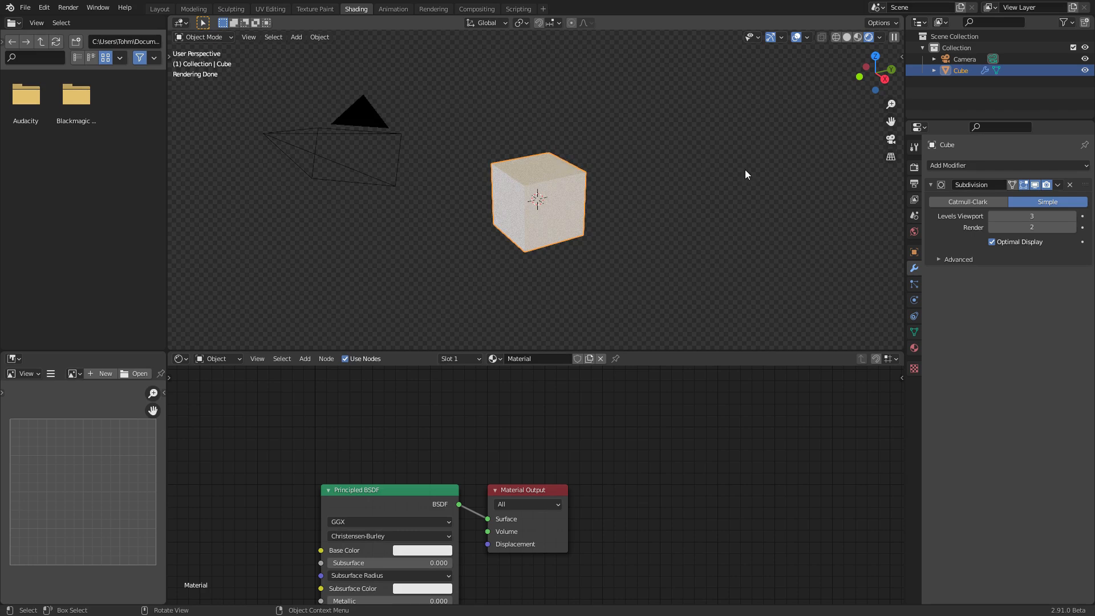
left_click(914, 348)
scroll(1028, 382, "down", 5)
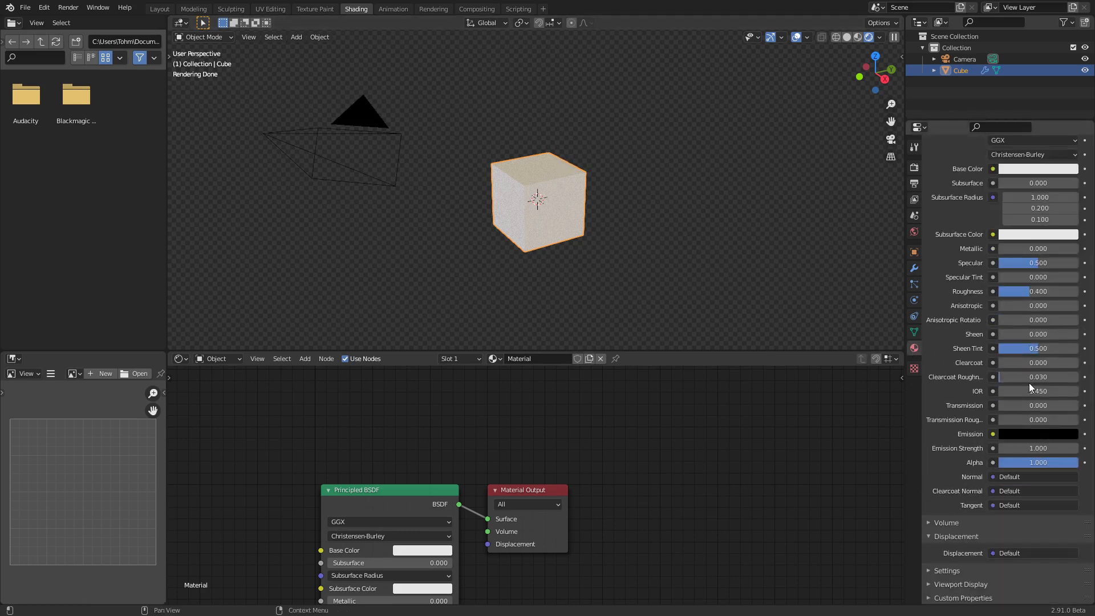
left_click(947, 570)
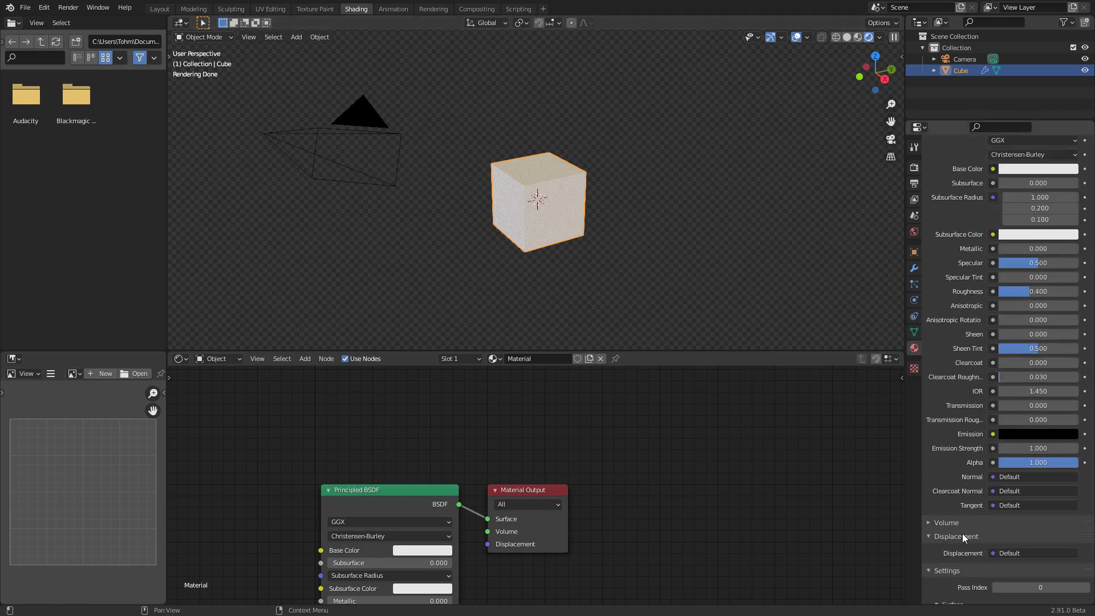
scroll(963, 322, "down", 5)
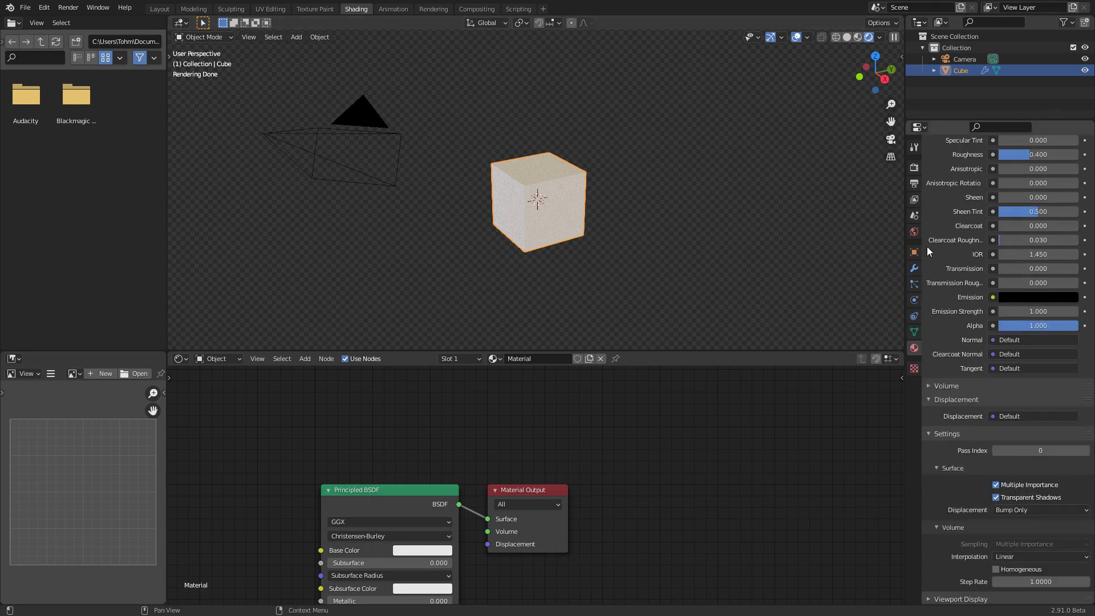
left_click(1028, 509)
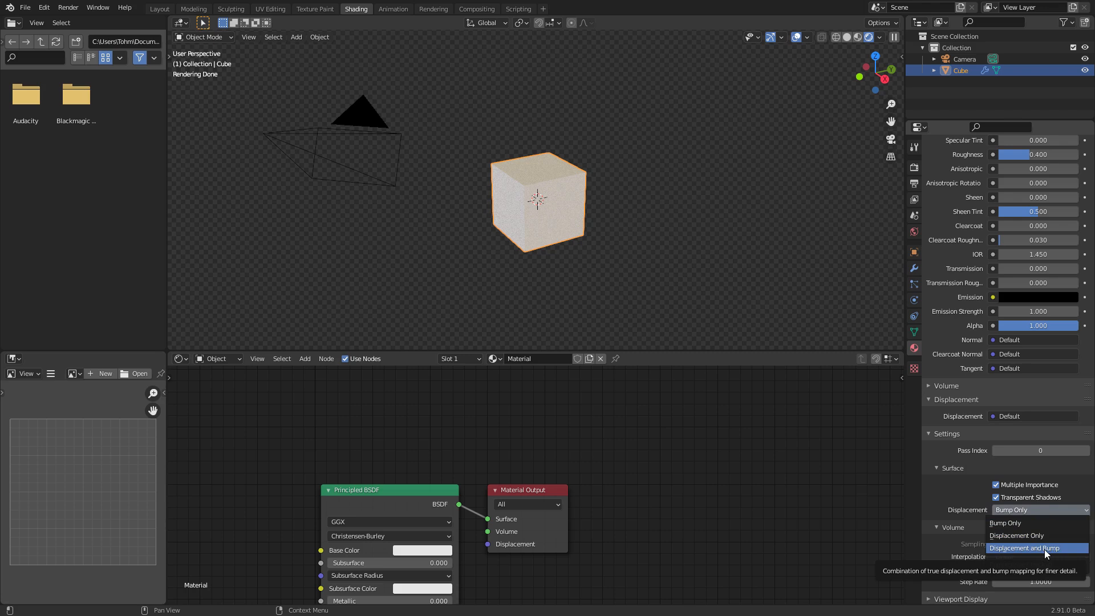
left_click(1009, 535)
left_click(1029, 508)
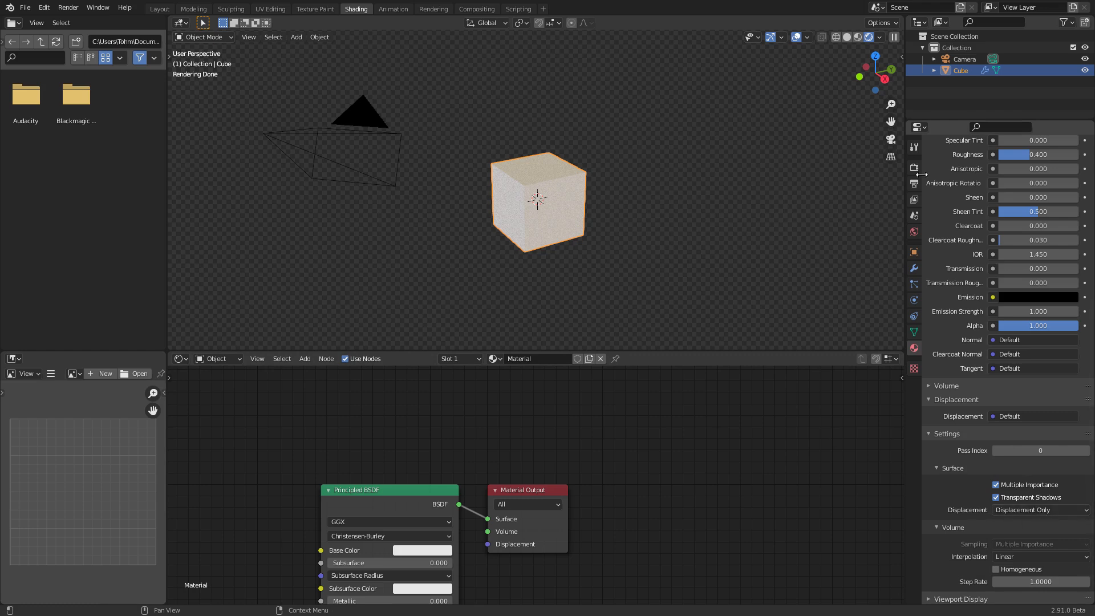
left_click(914, 167)
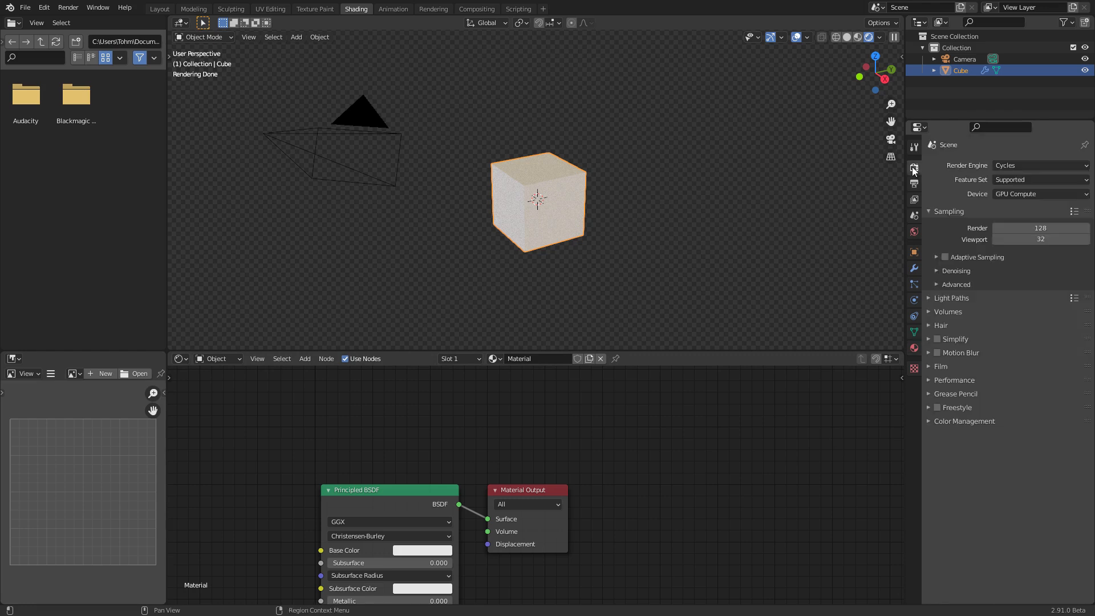
left_click(914, 268)
left_click(914, 348)
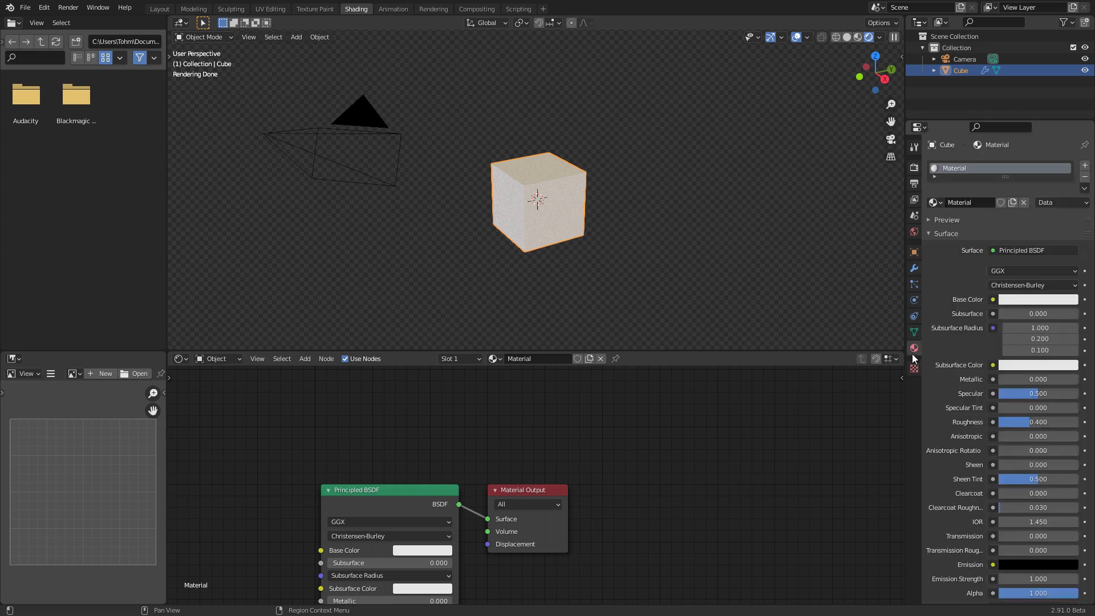
scroll(985, 516, "down", 15)
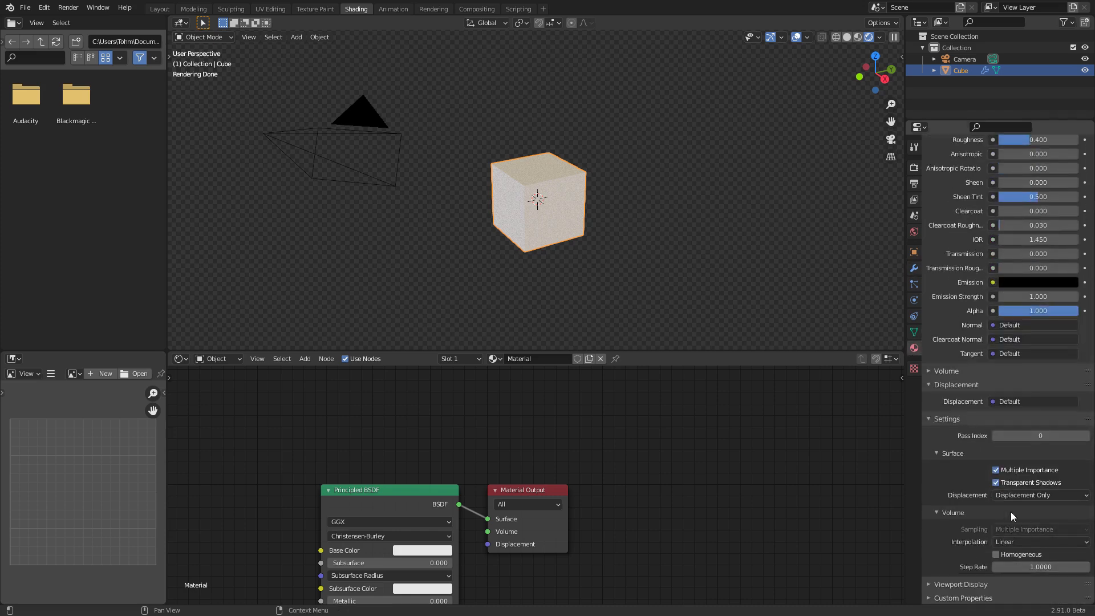
Hide the Principled BSDF node's unused sockets and place the node above the Material Output
middle_click_drag(509, 438, 612, 415)
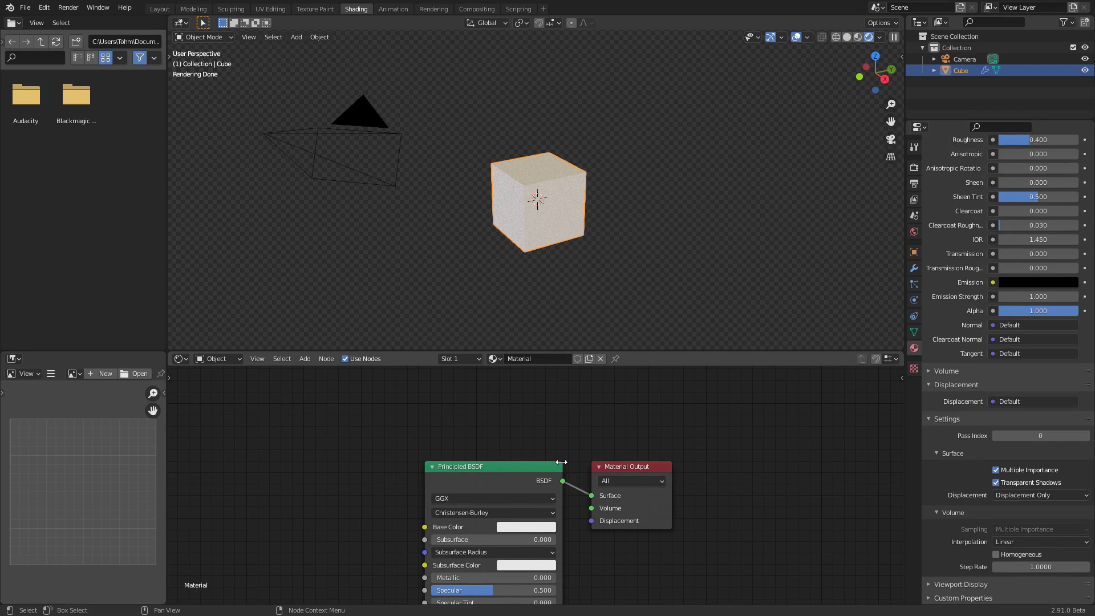
left_click(530, 465)
key("ctrl+h")
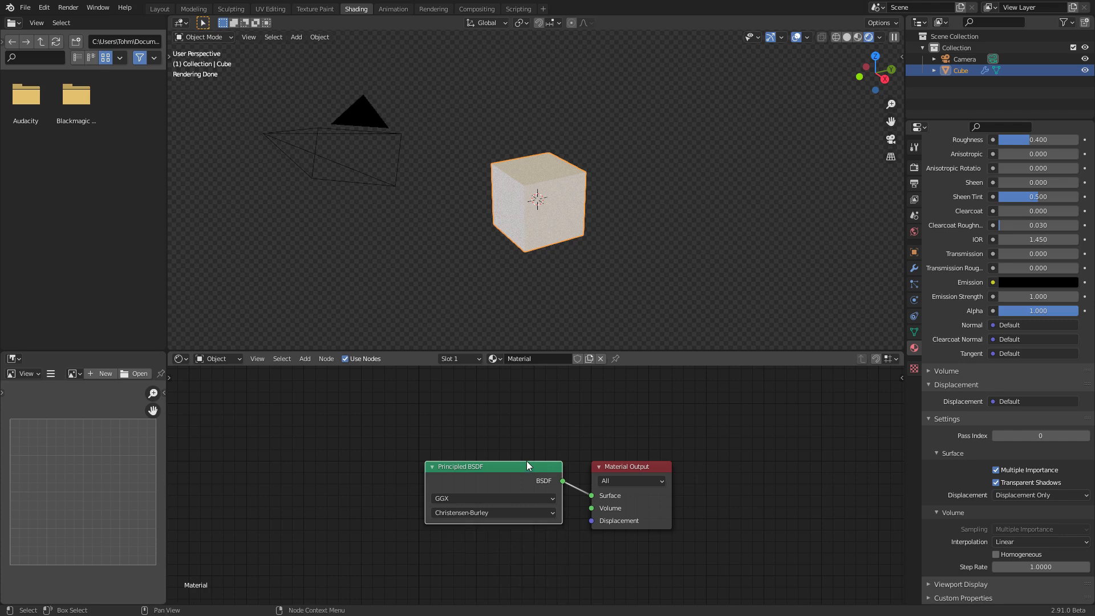
left_click_drag(484, 477, 603, 401)
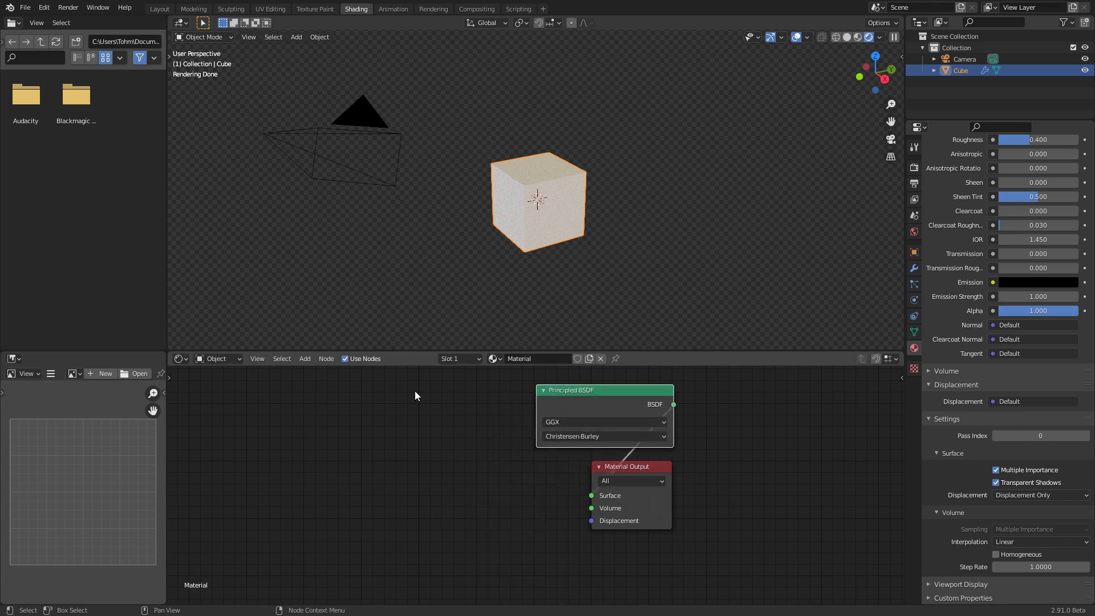
left_click(180, 358)
scroll(611, 450, "up", 1)
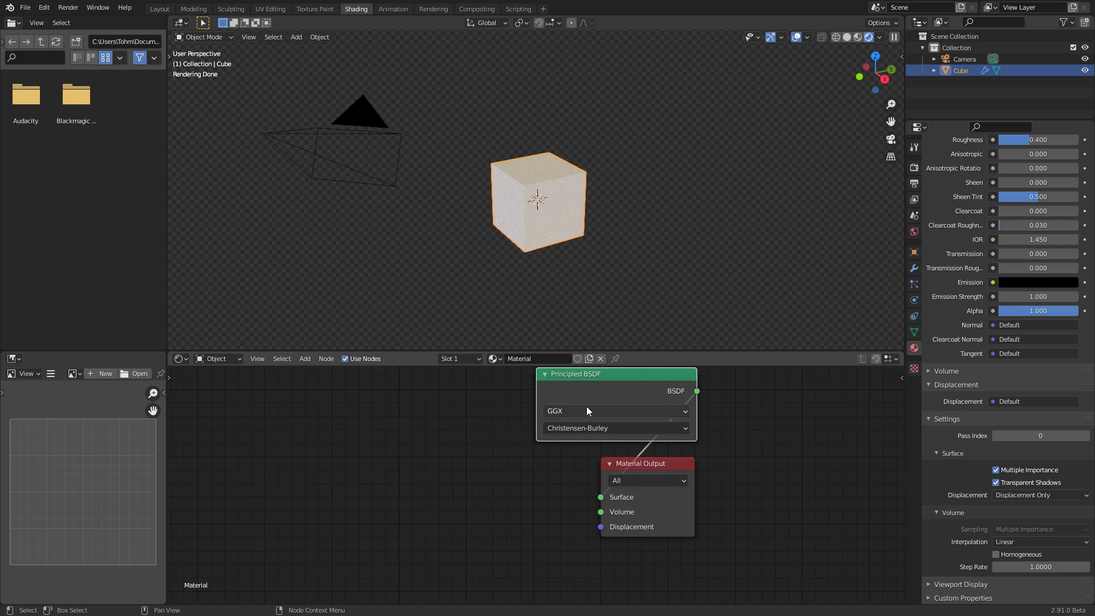
Reveal the Principled BSDF's hidden sockets to try a purple base color, and restore the compact node above the Material Output
key("g")
left_click(266, 429)
key("ctrl+h")
left_click(426, 472)
left_click_drag(459, 370, 494, 348)
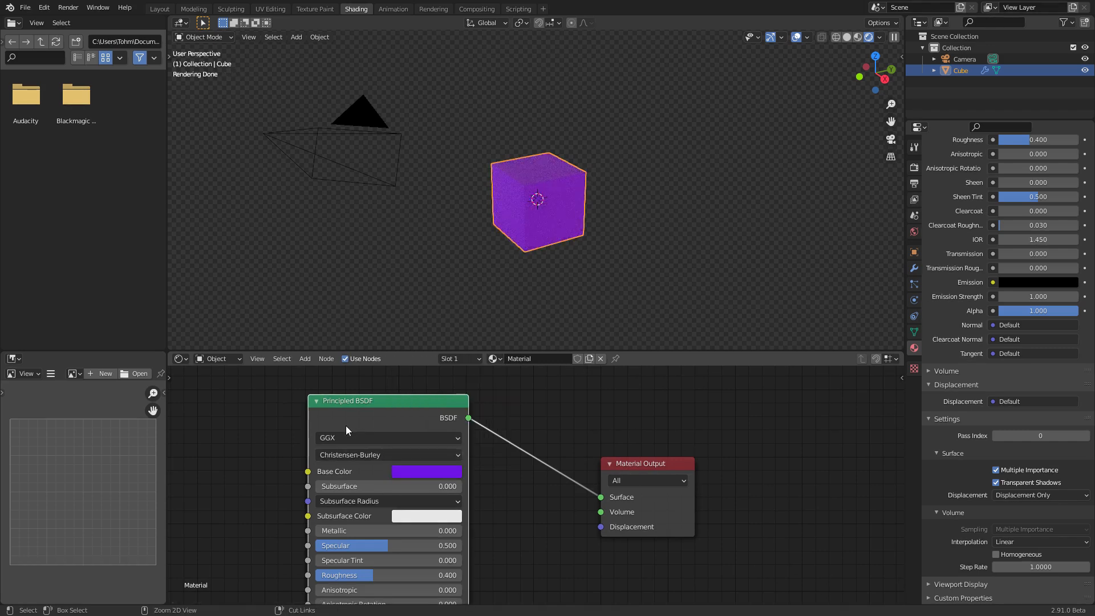
key("ctrl+z")
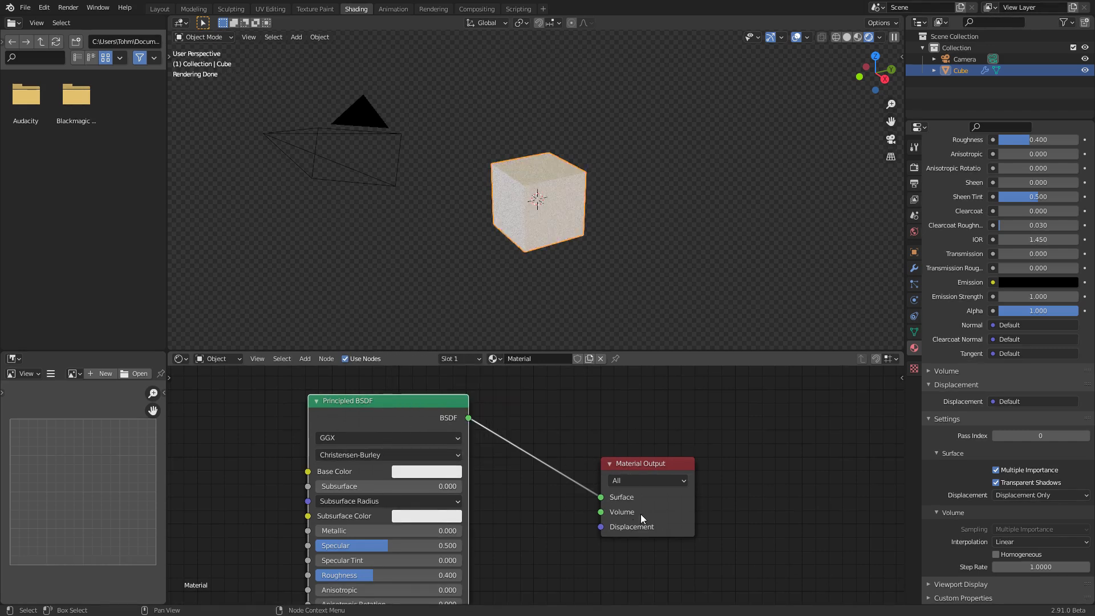
key("ctrl+h")
left_click_drag(382, 409, 643, 395)
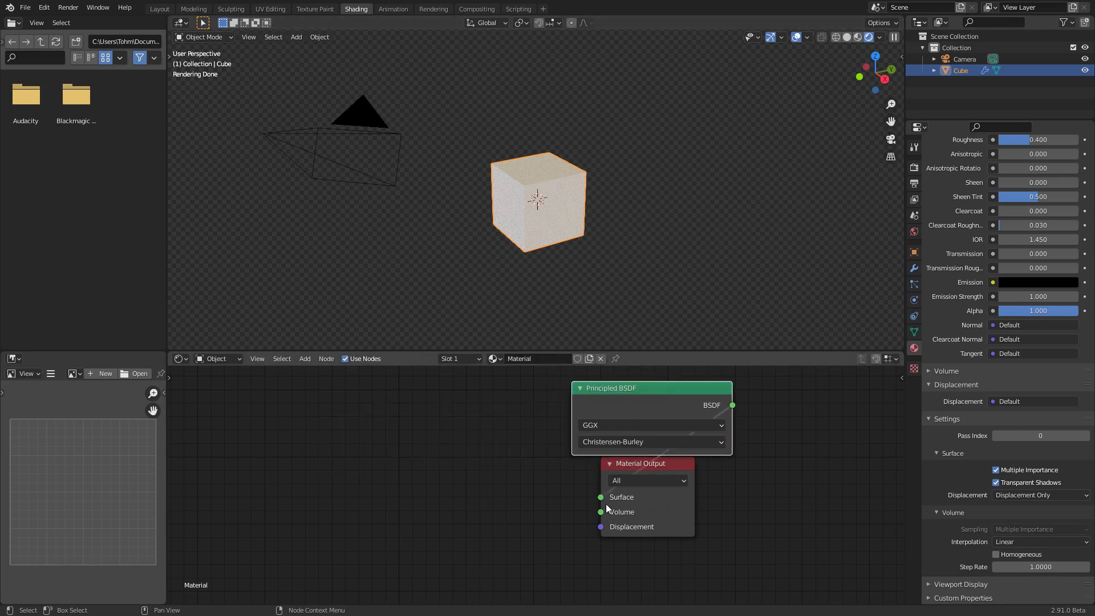
Add a Combine XYZ node and connect its Vector output to the Material Output's Displacement input
left_click_drag(601, 526, 522, 495)
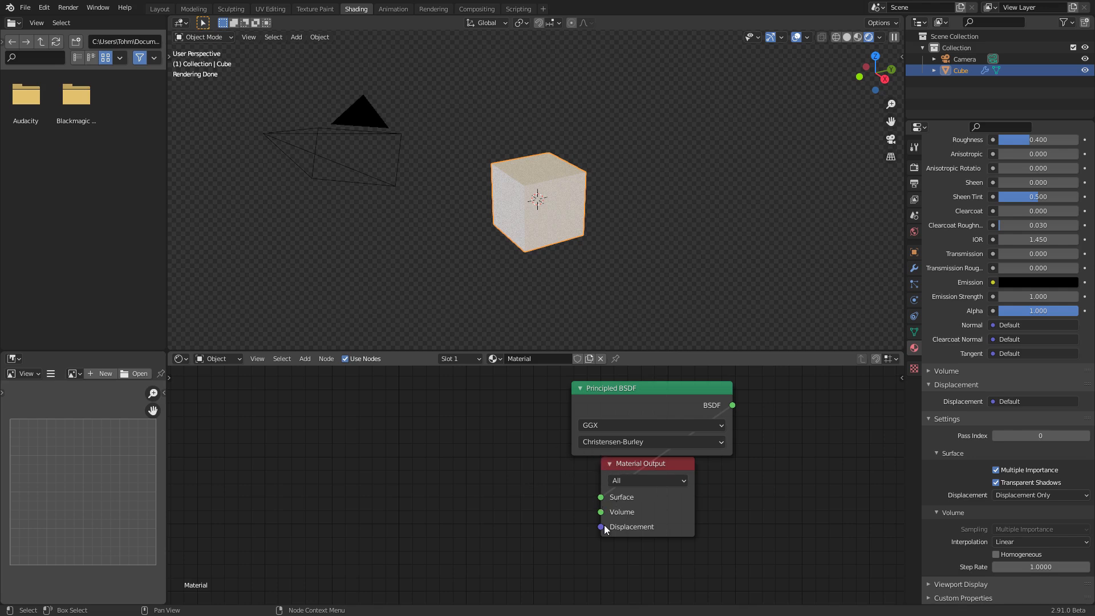
left_click_drag(601, 527, 551, 508)
key("shift+a")
left_click(504, 470)
type("comb")
key("Down")
key("Down")
key("Return")
left_click(451, 461)
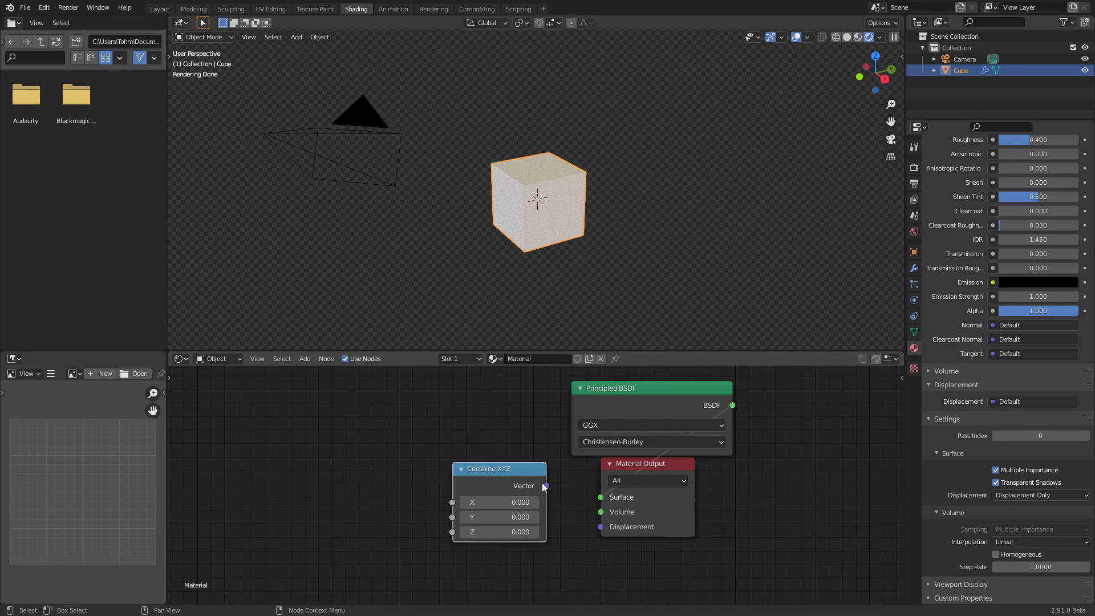
left_click_drag(546, 486, 616, 539)
left_click_drag(546, 485, 600, 523)
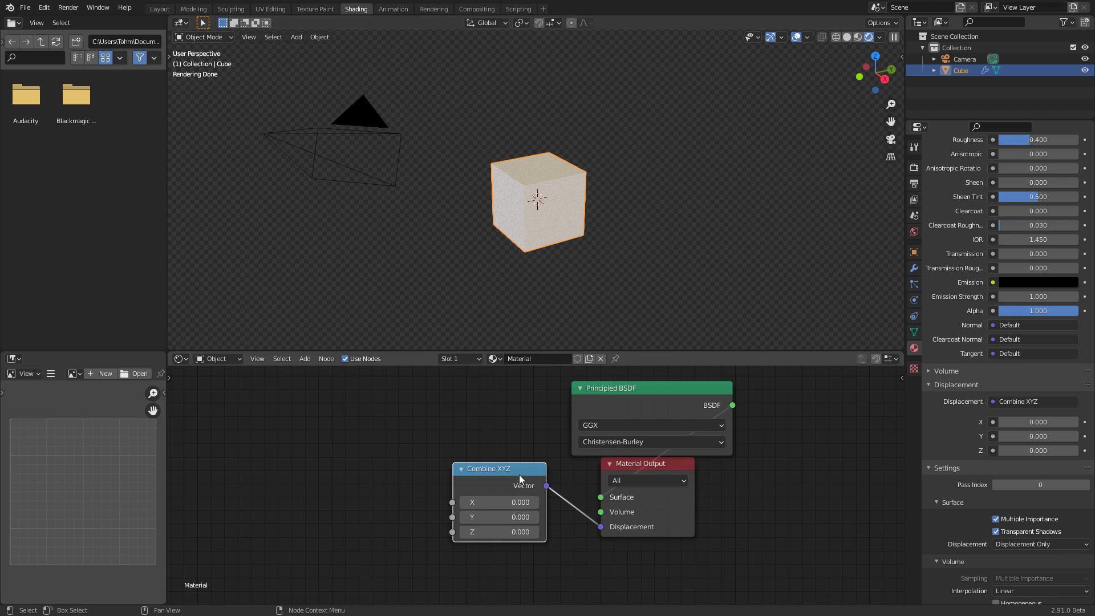
Set the Combine XYZ node's X value to 1, 2 and finally 3 to shift the rendered cube
middle_click_drag(628, 218, 587, 227)
double_click(499, 502)
type("1")
key("Return")
left_click_drag(490, 503, 502, 502)
left_click(515, 502)
type("2")
key("Return")
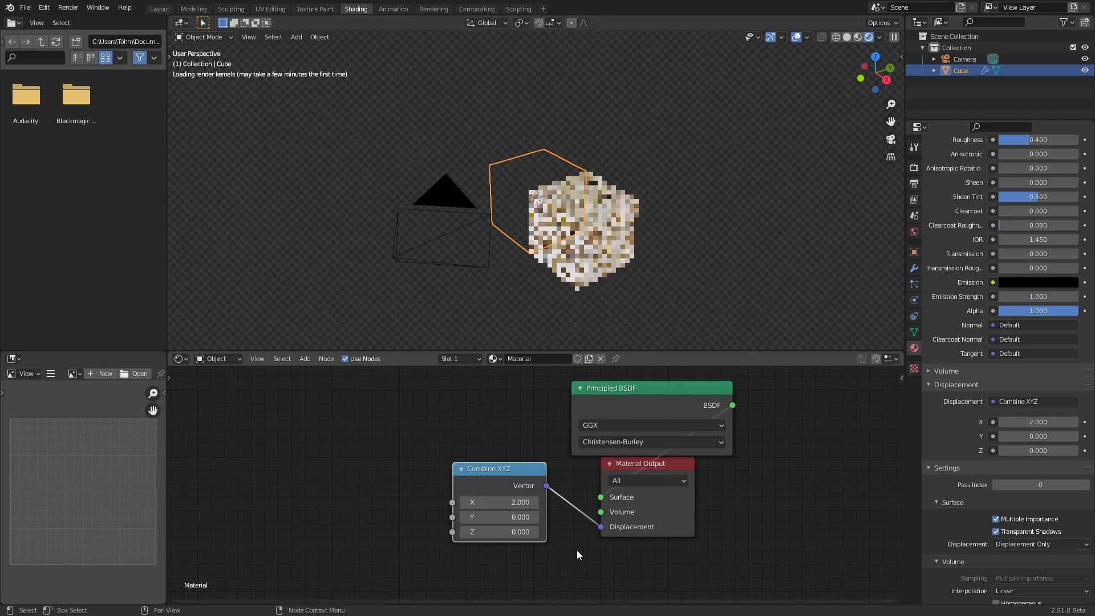
left_click(500, 499)
type("3")
key("Return")
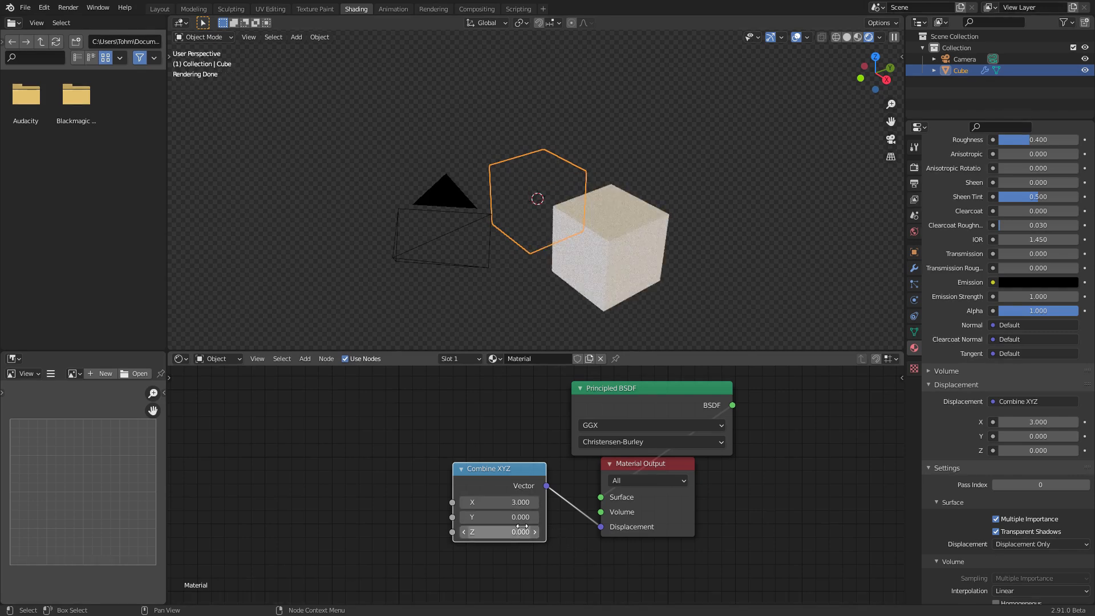
left_click_drag(499, 517, 517, 532)
key("ctrl+z")
key("ctrl+z")
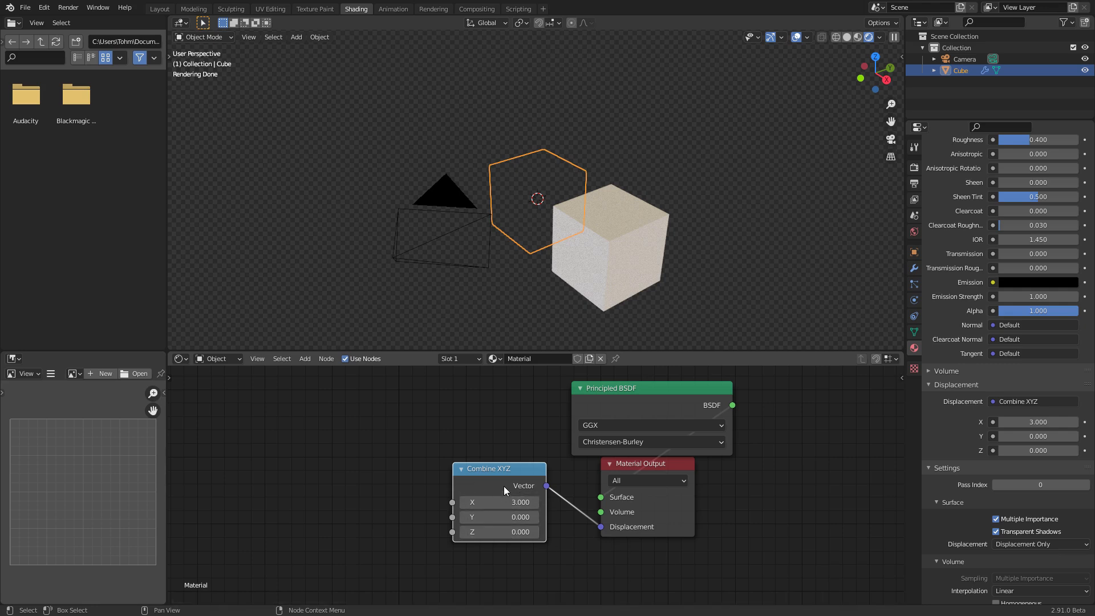
Set the Combine XYZ node's Z value to 1 to raise the rendered cube, and delete the node
left_click(507, 528)
type("1")
key("Return")
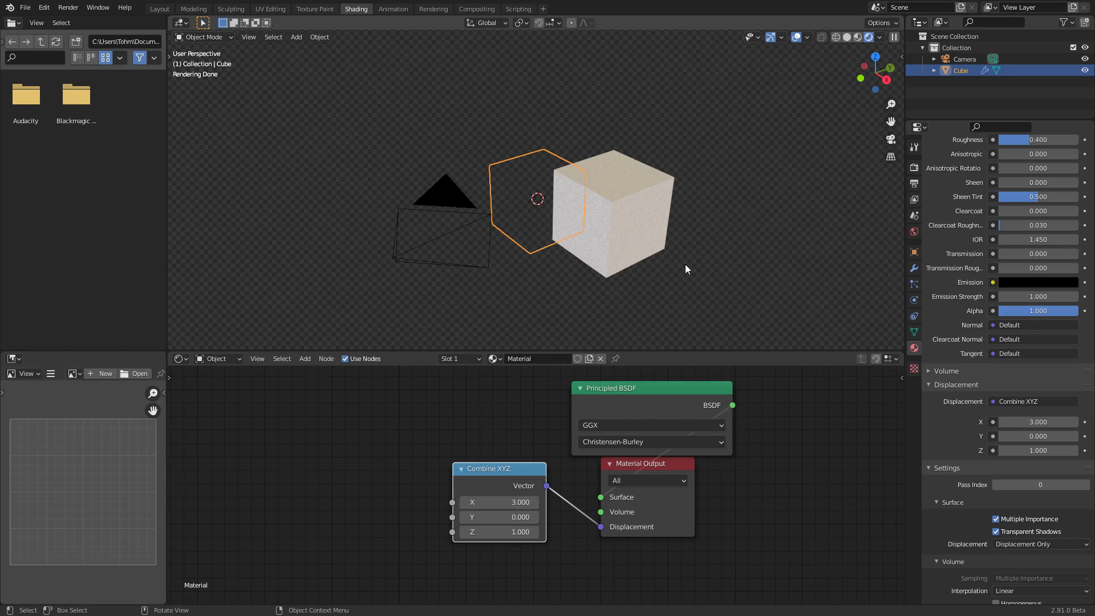
key("x")
Add a Value node and connect its output to the Material Output's Displacement input
key("shift+a")
left_click(497, 474)
type("va")
key("Return")
left_click(508, 493)
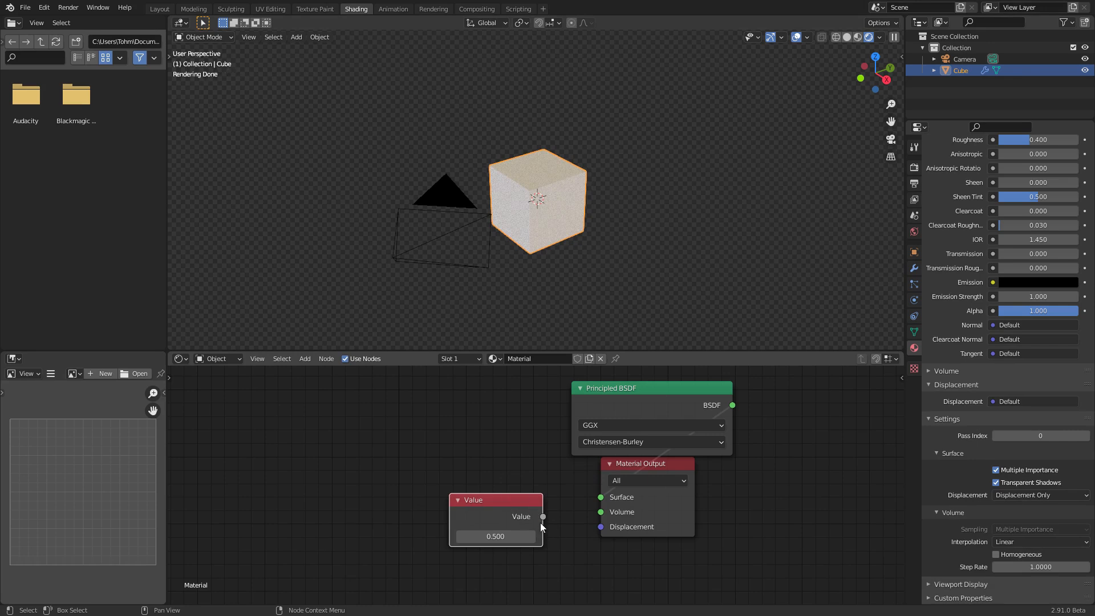
left_click_drag(543, 517, 601, 527)
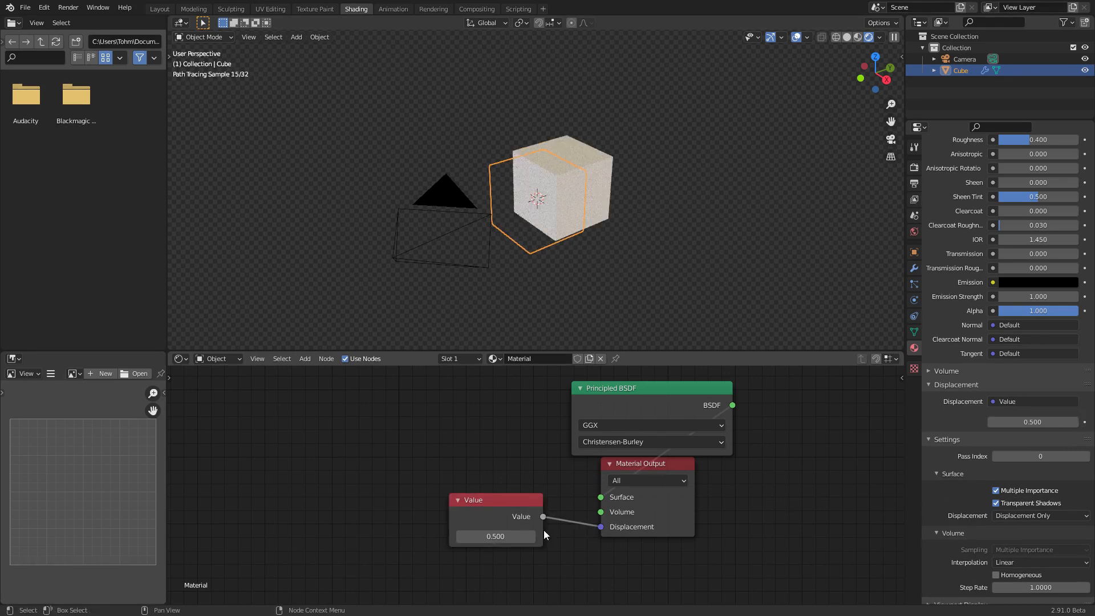
Vary the Value node's number to test its effect on the displaced cube, and delete the node
left_click_drag(499, 536, 522, 547)
left_click(504, 513)
key("Delete")
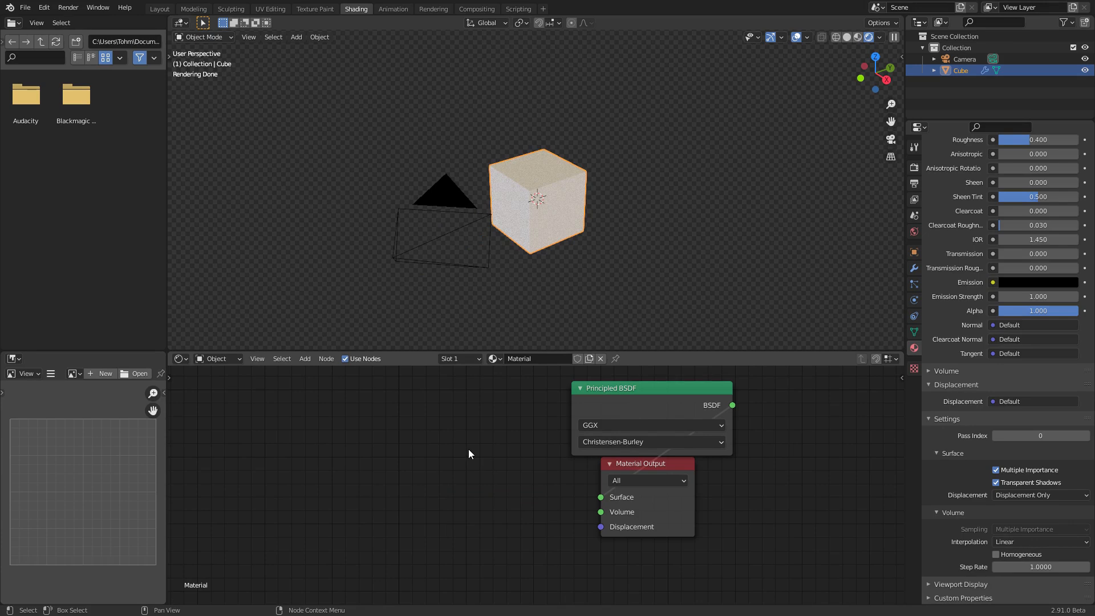
Add a Combine XYZ node and connect its Vector output to the empty Displacement input
scroll(593, 183, "up", 3)
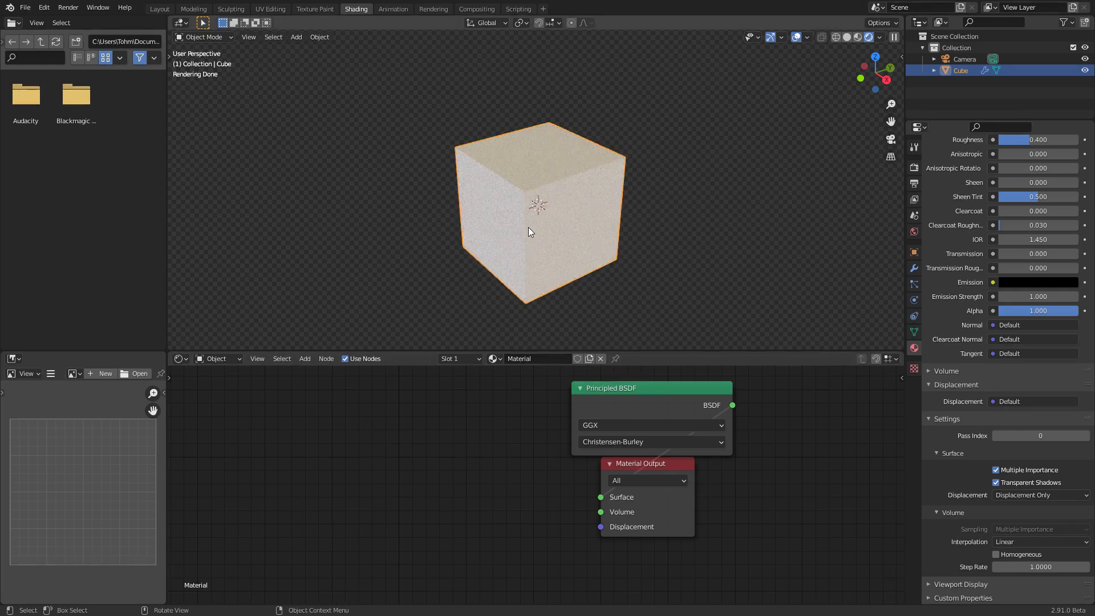
key("shift+a")
left_click(459, 457)
type("combine")
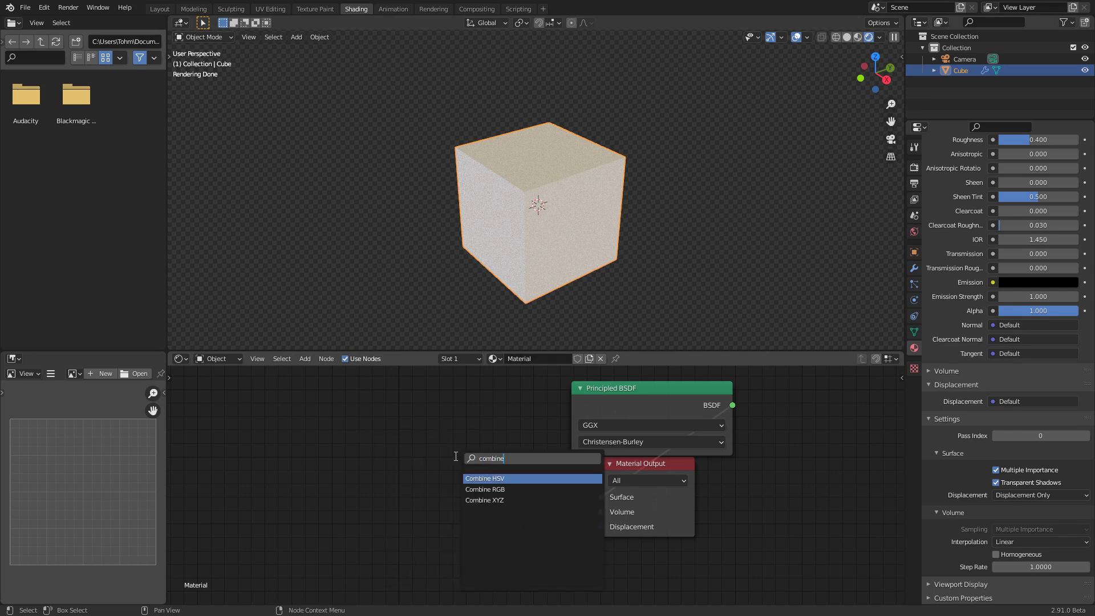
key("Down")
key("Down")
key("Return")
left_click(496, 471)
left_click_drag(562, 480, 600, 527)
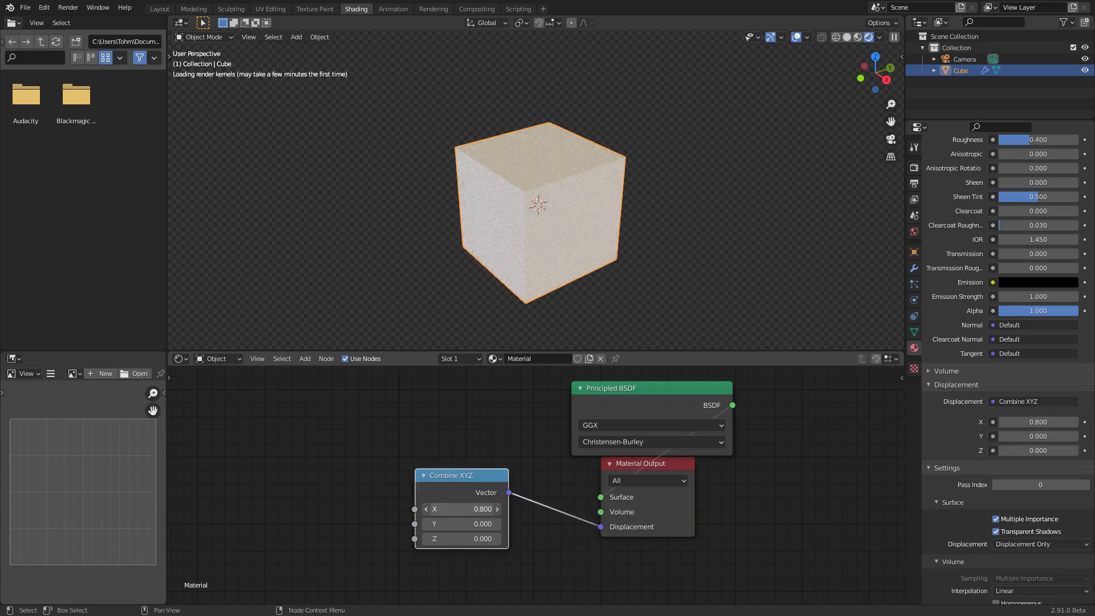
Set the Combine XYZ node's X value to 0.9 to offset the cube, and delete the node
left_click_drag(462, 509, 490, 508)
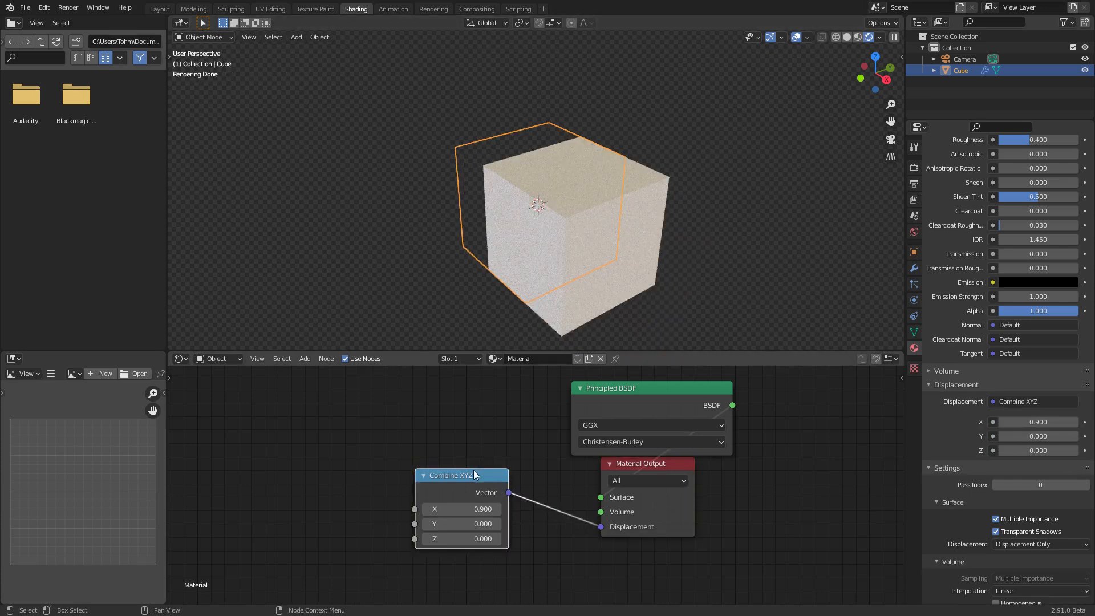
key("x")
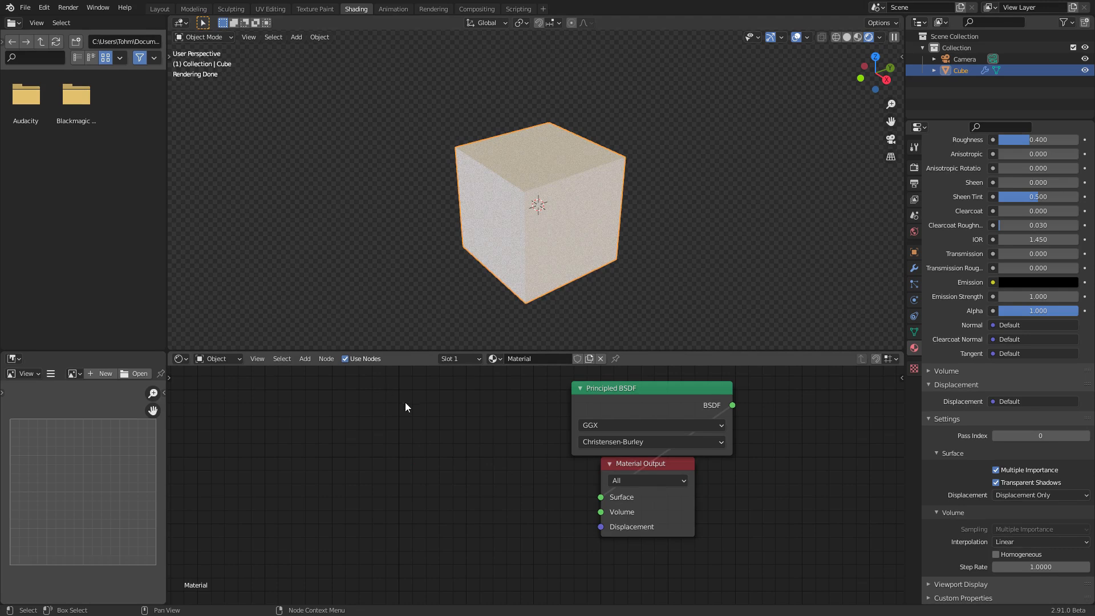
Add a Texture Coordinate node well ahead of the Material Output
key("shift+a")
left_click(370, 461)
type("text")
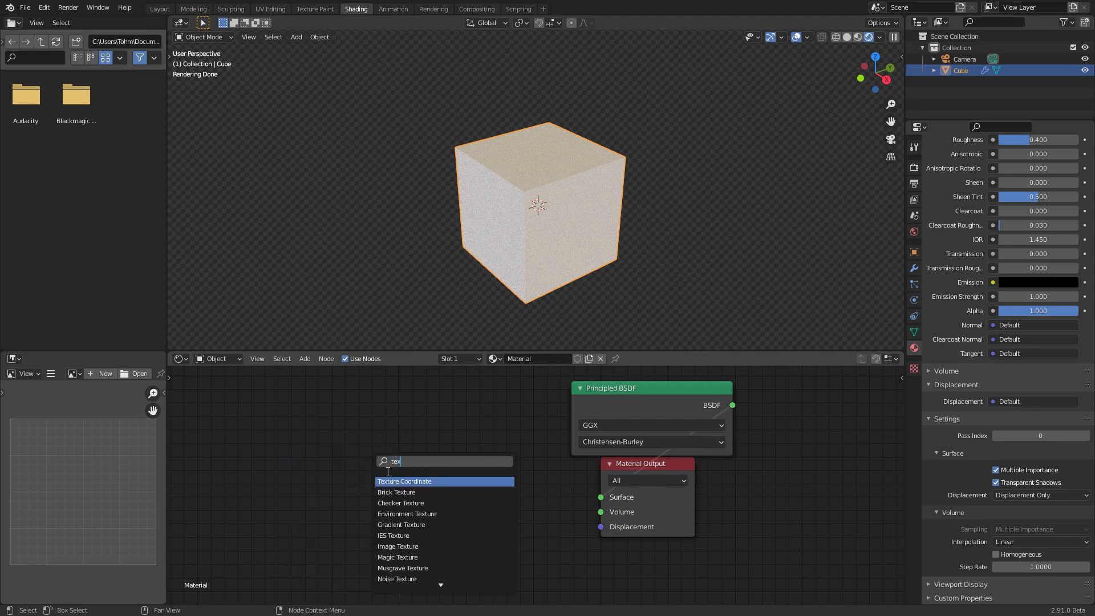
key("Return")
left_click(224, 423)
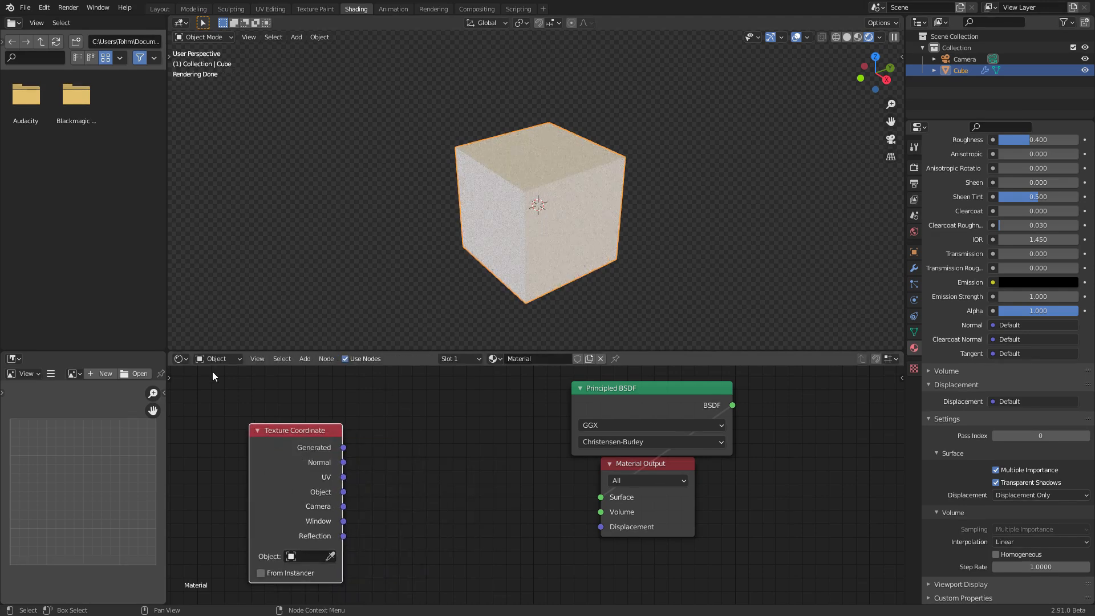
Cycle the Viewer preview through the Texture Coordinate outputs to Object, and move the node farther from the Material Output
left_click(302, 436, "ctrl+shift")
left_click(305, 439, "ctrl+shift")
left_click(304, 439, "ctrl+shift")
left_click(304, 438, "ctrl+shift")
left_click(303, 437, "ctrl+shift")
left_click(303, 437, "ctrl+shift")
left_click(302, 437, "ctrl+shift")
left_click(303, 438, "ctrl+shift")
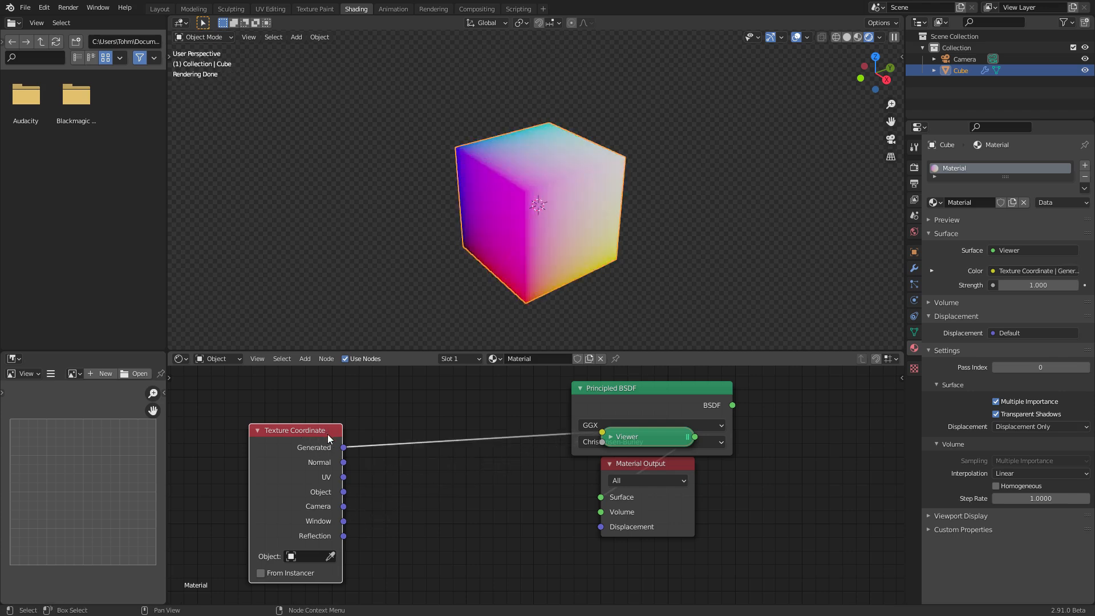
left_click(317, 435, "ctrl+shift")
left_click(316, 435, "ctrl+shift")
left_click(316, 435, "ctrl+shift")
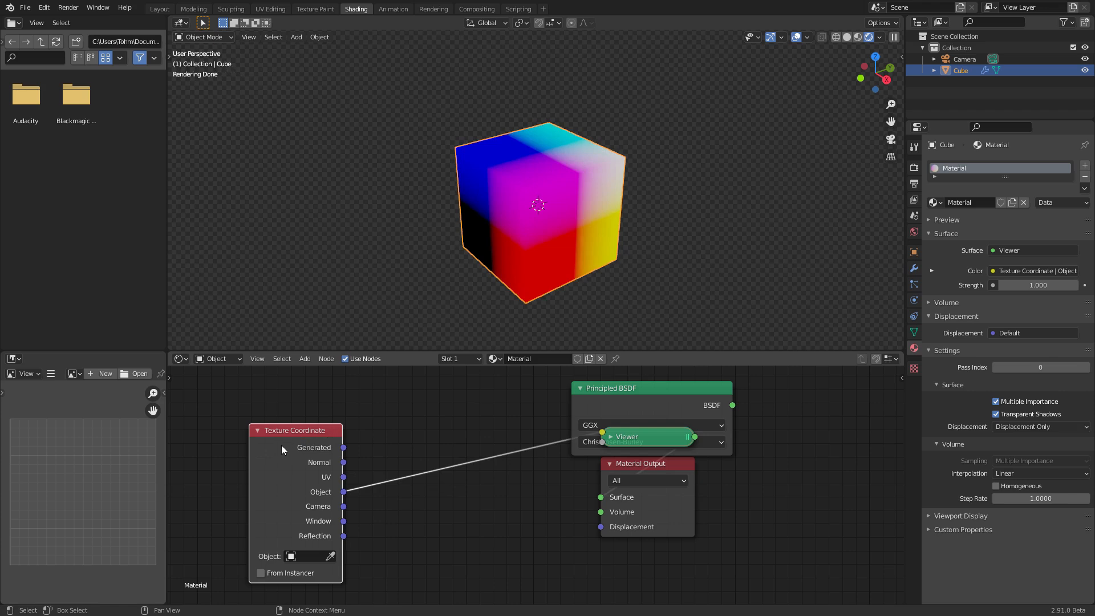
left_click_drag(281, 446, 227, 429)
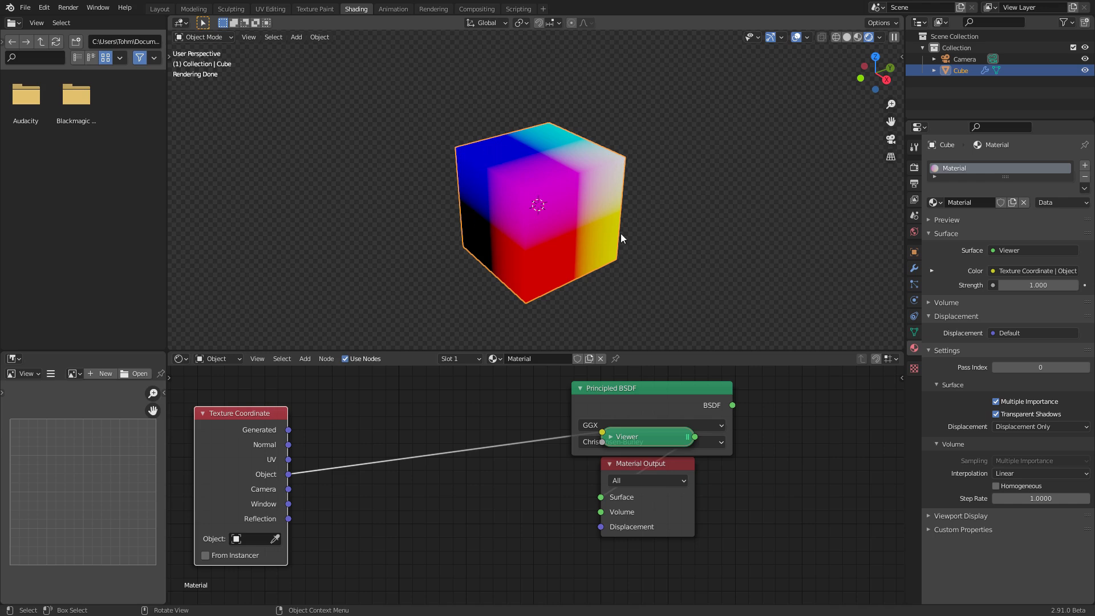
Insert a Separate XYZ node on the link between the Object coordinates and the Viewer
scroll(562, 162, "up", 4)
mouse_move(504, 190)
middle_mouse_down()
mouse_move(488, 181)
mouse_move(494, 162)
mouse_move(457, 232)
mouse_move(526, 217)
mouse_move(537, 232)
mouse_move(478, 268)
middle_mouse_up()
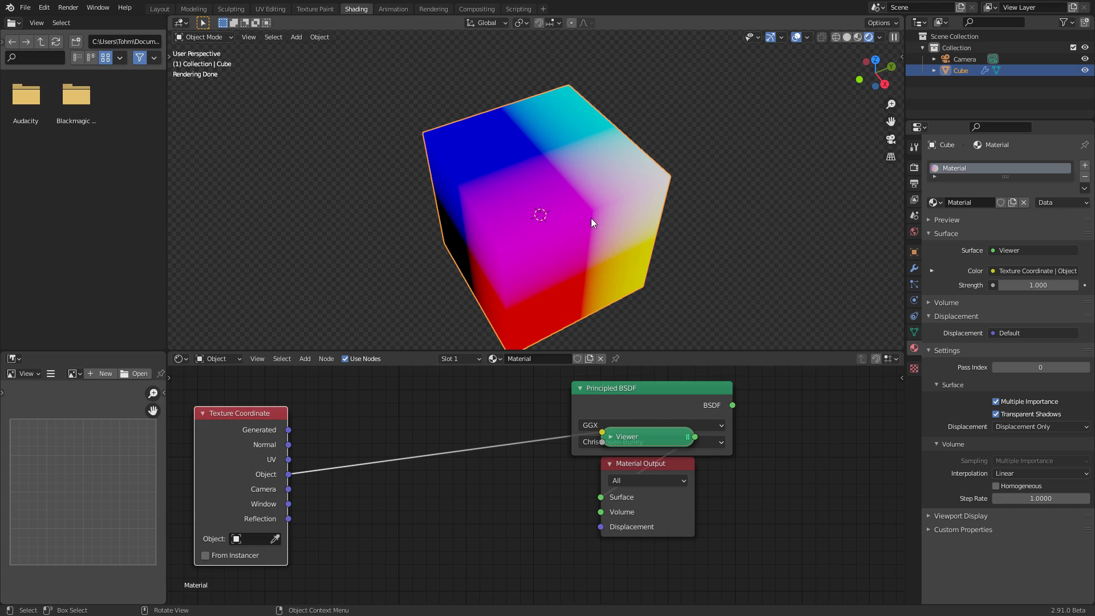
mouse_move(550, 211)
middle_mouse_down()
mouse_move(494, 152)
mouse_move(524, 276)
middle_mouse_up()
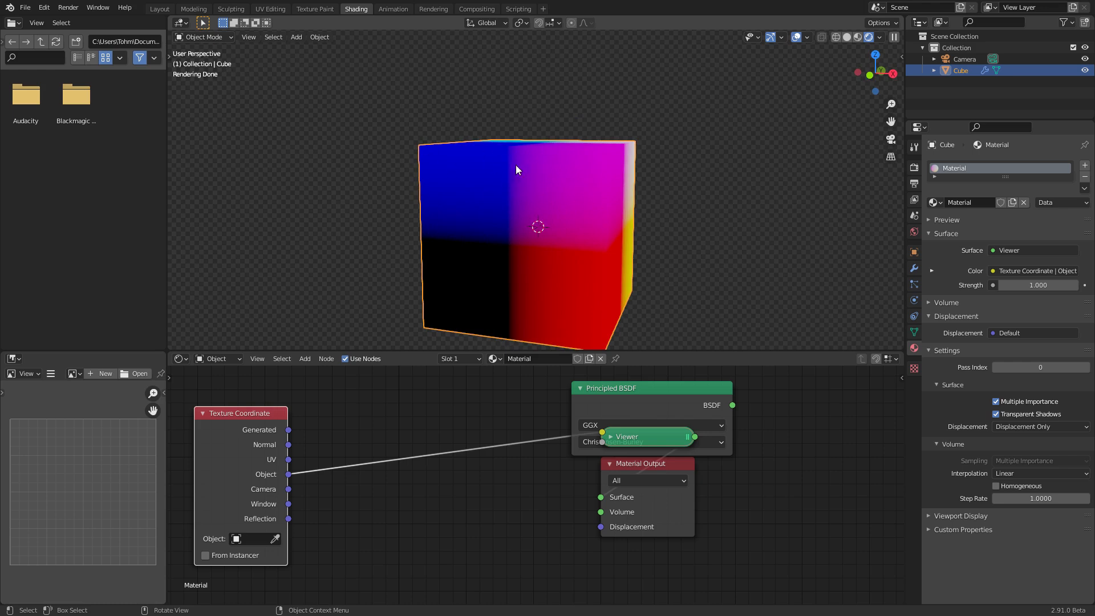
key("shift+a")
left_click(335, 427)
type("se")
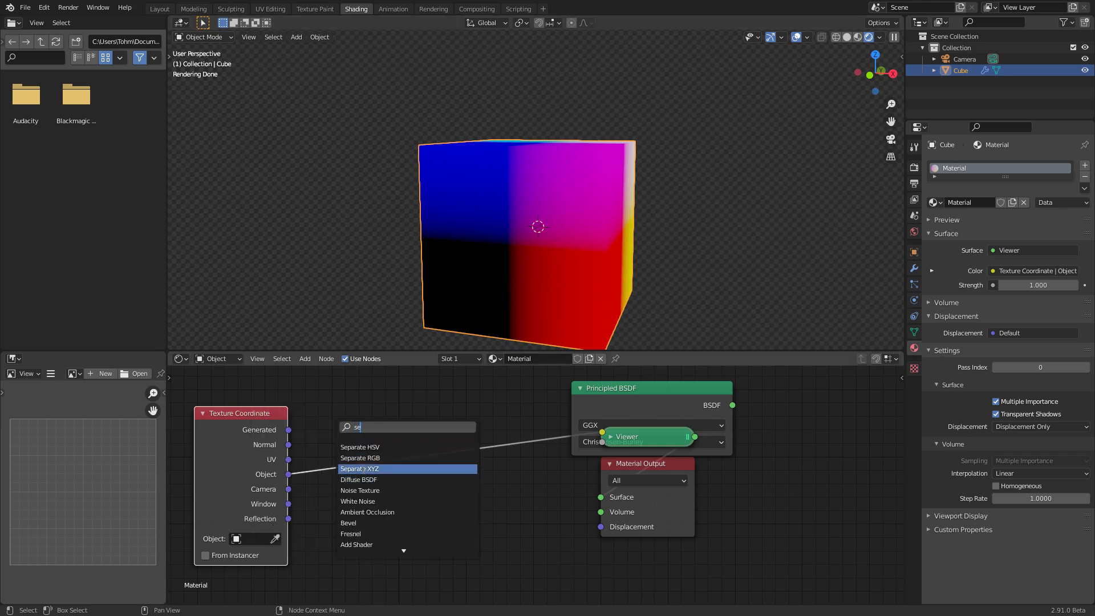
left_click(363, 469)
left_click(361, 459)
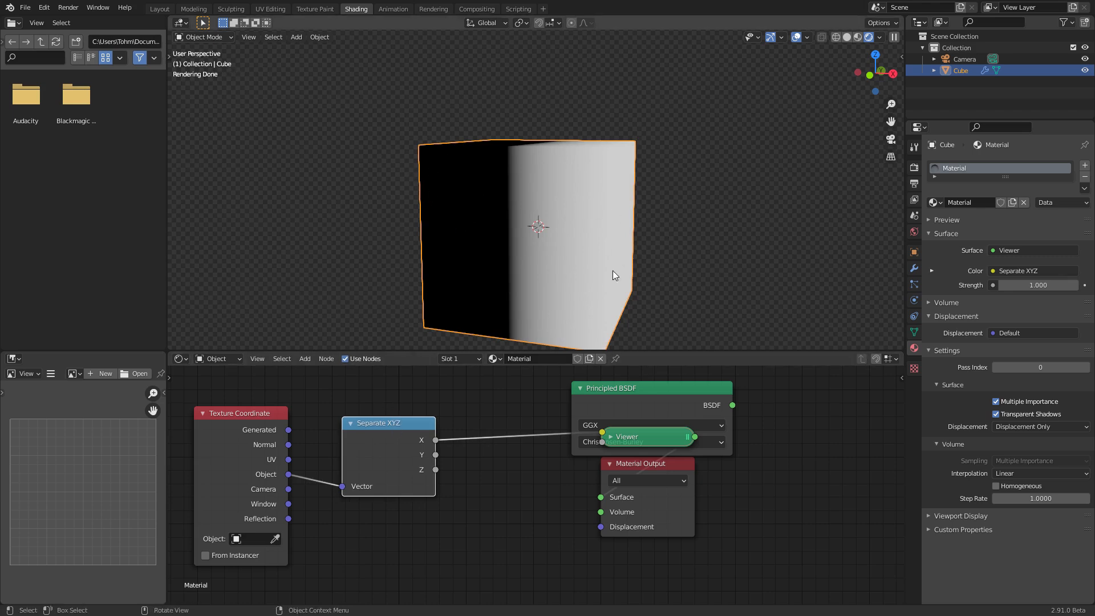
Preview the Separate XYZ node's Y and Z outputs, then remove it to preview the Object coordinates directly
left_click(418, 430, "ctrl+shift")
middle_click_drag(645, 171, 555, 190)
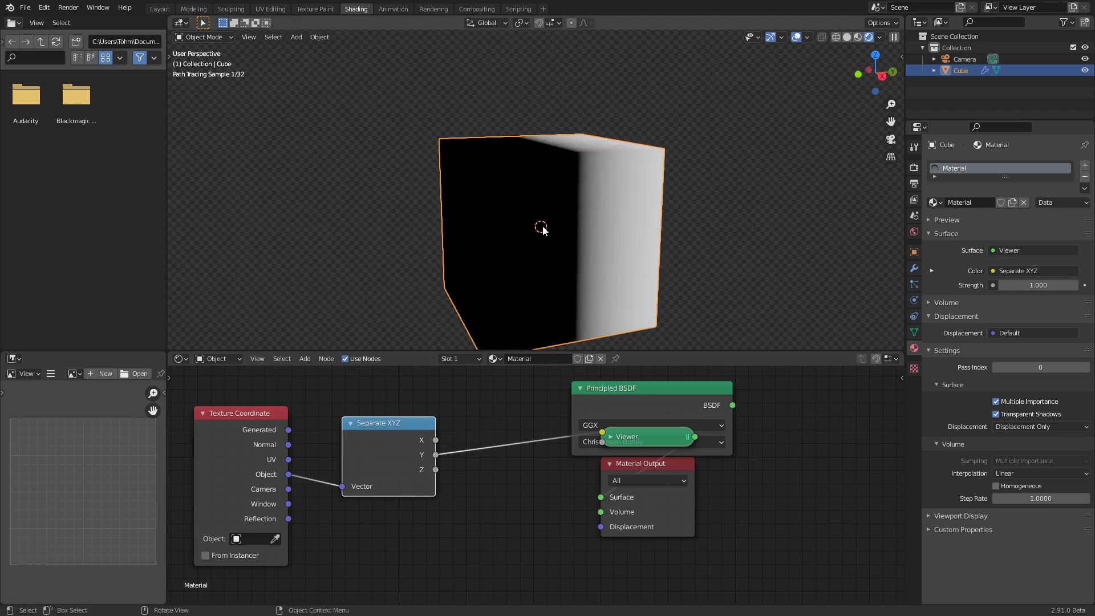
left_click(367, 439, "ctrl+shift")
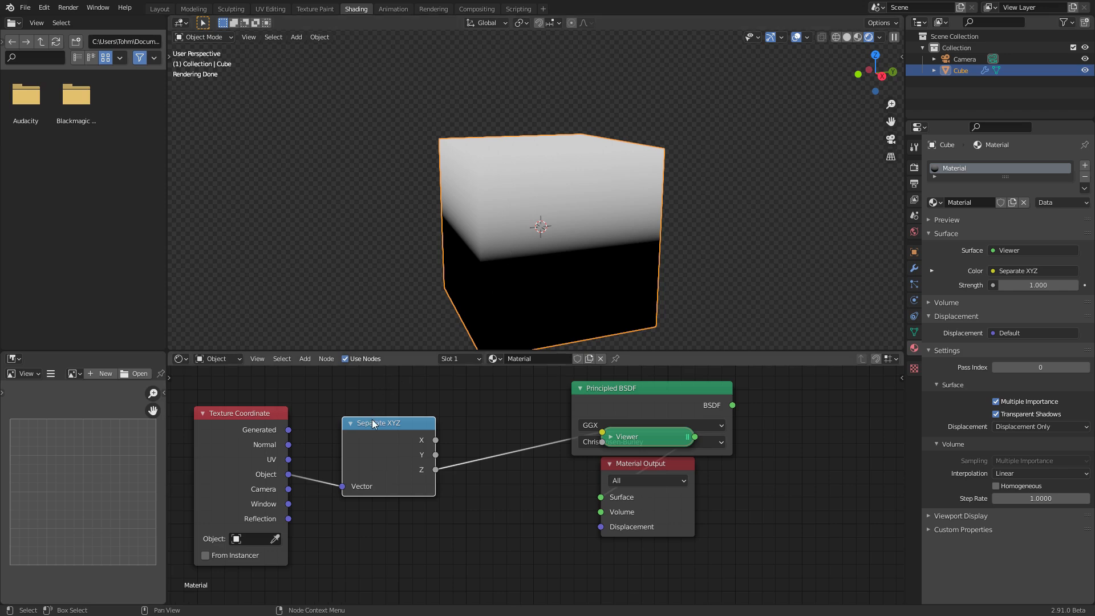
key("x")
left_click(255, 428, "ctrl+shift")
Add a Geometry node and preview its Position output on the cube
key("shift+a")
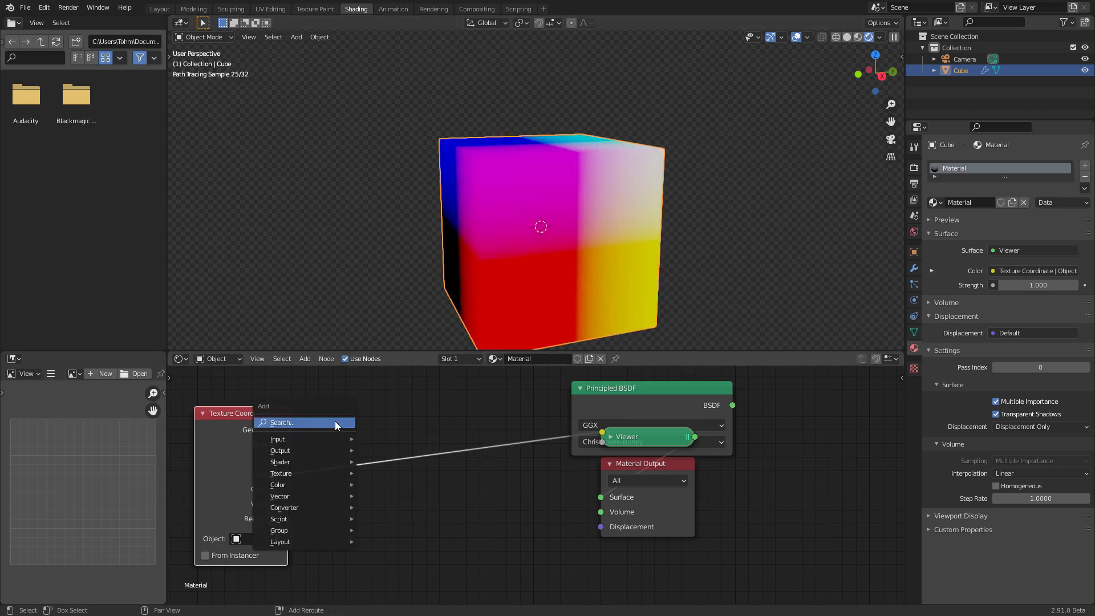
left_click(336, 422)
type("geo")
key("Return")
left_click(376, 508)
left_click(376, 508, "ctrl+shift")
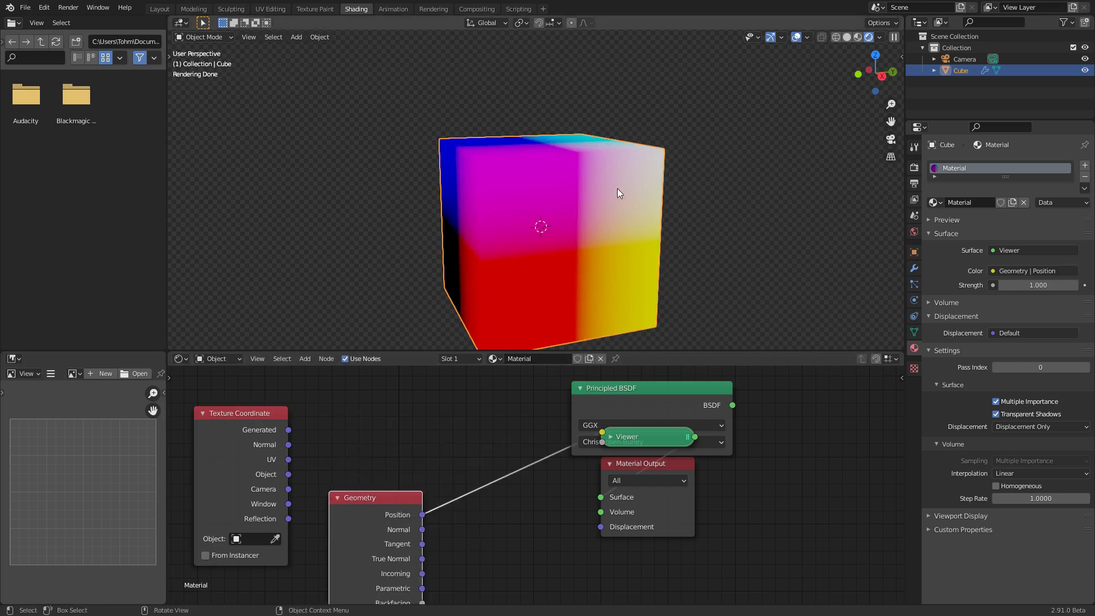
Move the cube about 1.4 m to test the Position coordinates, undo the move, and preview the Object coordinates
key("g")
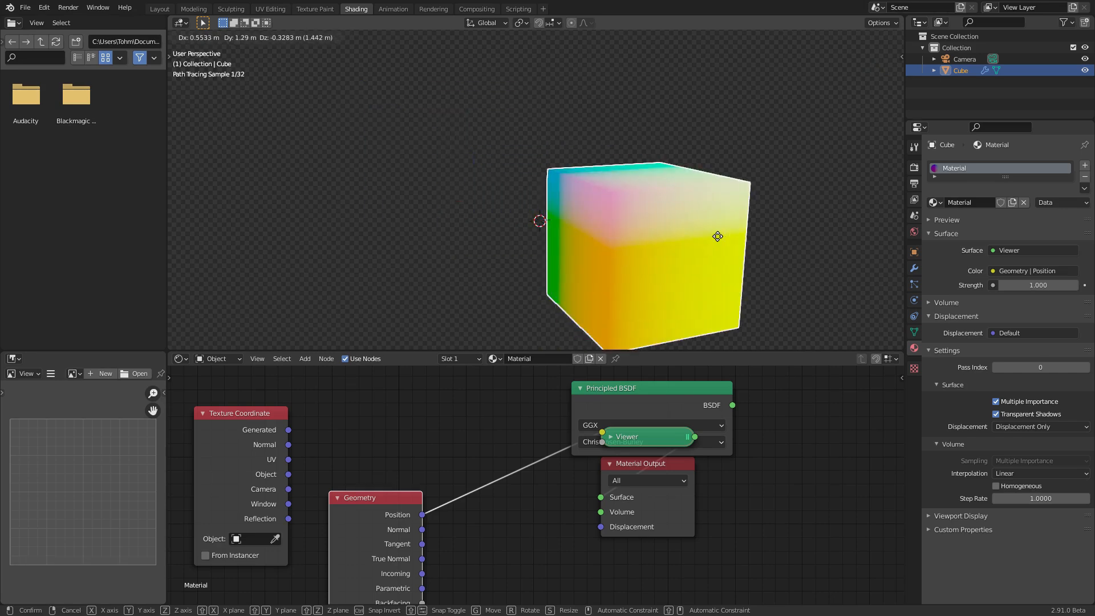
left_click(717, 236)
key("ctrl+z")
left_click(282, 435, "ctrl+shift")
left_click(282, 434, "ctrl+shift")
left_click(281, 435, "ctrl+shift")
left_click(282, 434, "ctrl+shift")
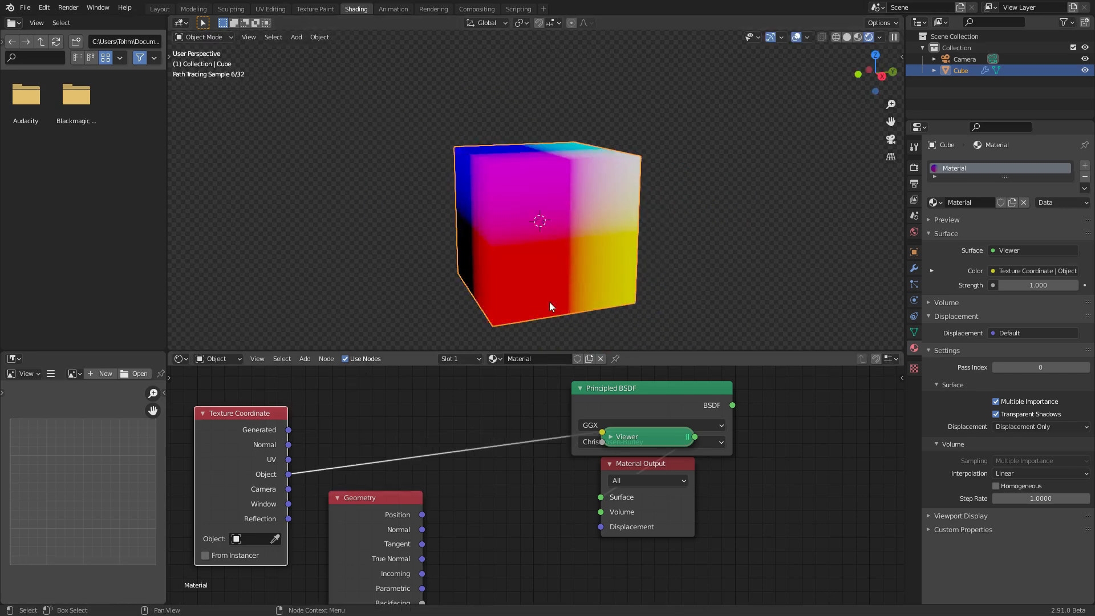
Move the cube to test how the Object coordinates follow it, and undo the move
key("g")
left_click(641, 203)
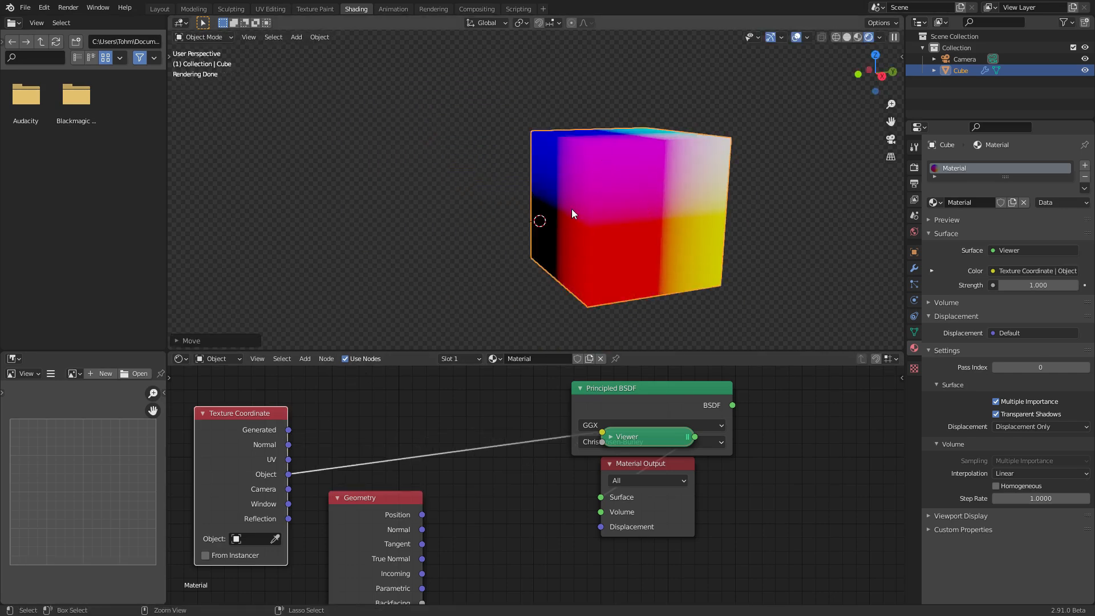
key("ctrl+z")
Delete the Geometry node and switch the preview to the Principled BSDF
left_click(363, 509)
key("x")
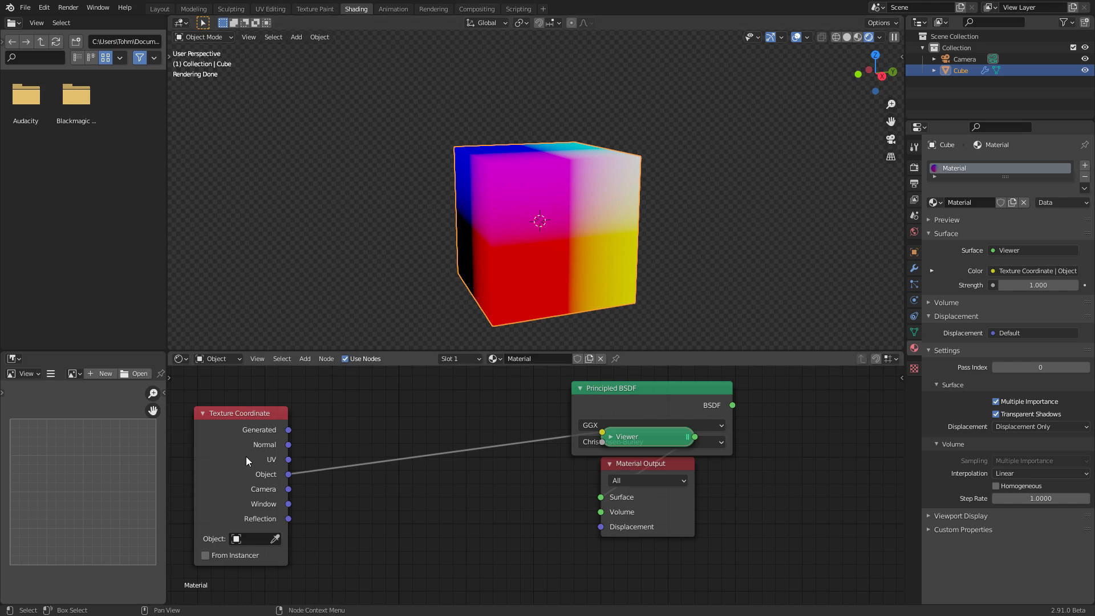
left_click_drag(287, 430, 293, 368)
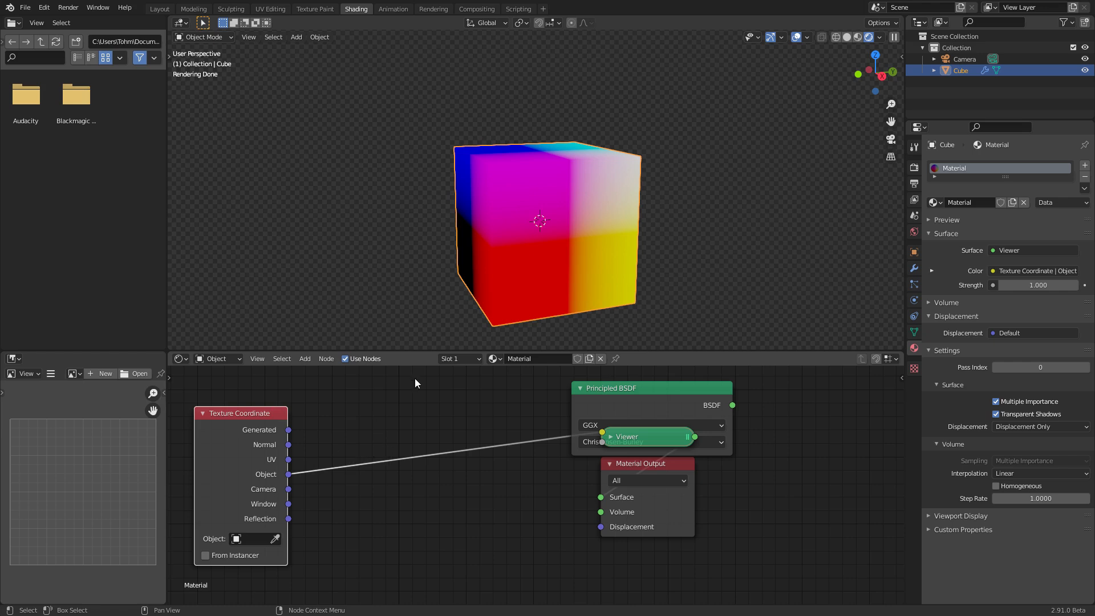
left_click(621, 394, "ctrl+shift")
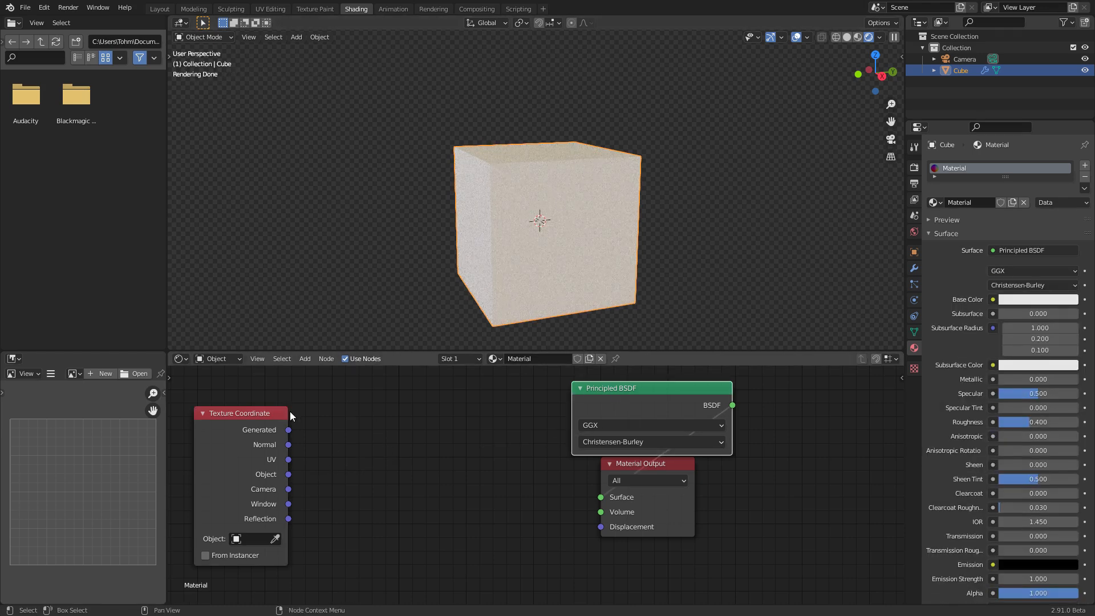
Preview the Texture Coordinate's Object output on the cube and move the node farther from the Material Output
left_click(263, 427, "ctrl+shift")
left_click(265, 429, "ctrl+shift")
left_click(267, 431, "ctrl+shift")
left_click(268, 431, "ctrl+shift")
left_click_drag(269, 430, 221, 439)
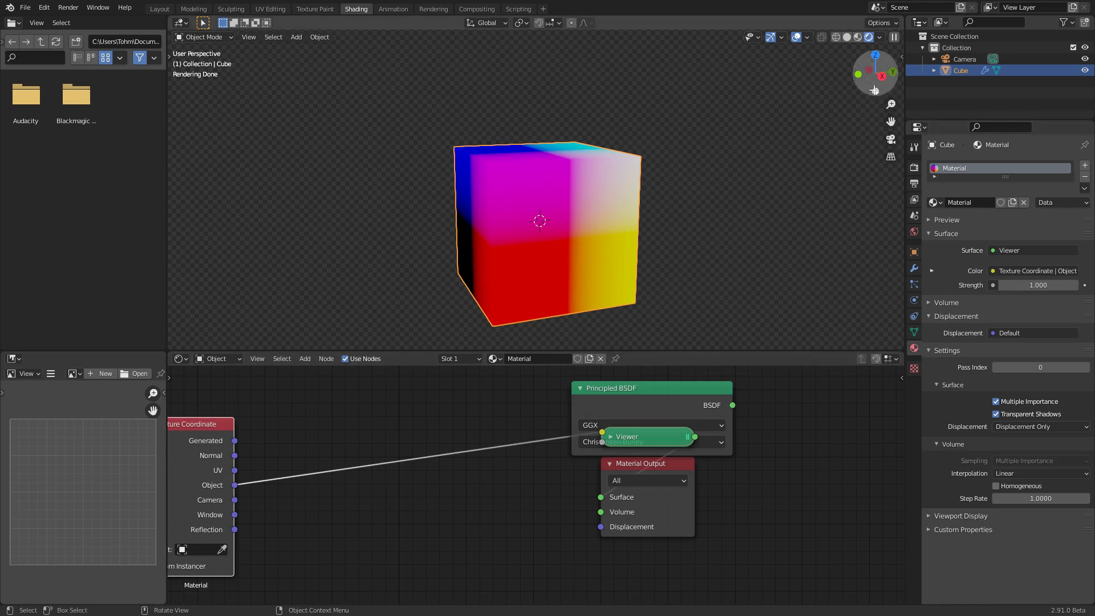
View the cube from the front and save the basescene.blend file
left_click(858, 74)
key("ctrl+s")
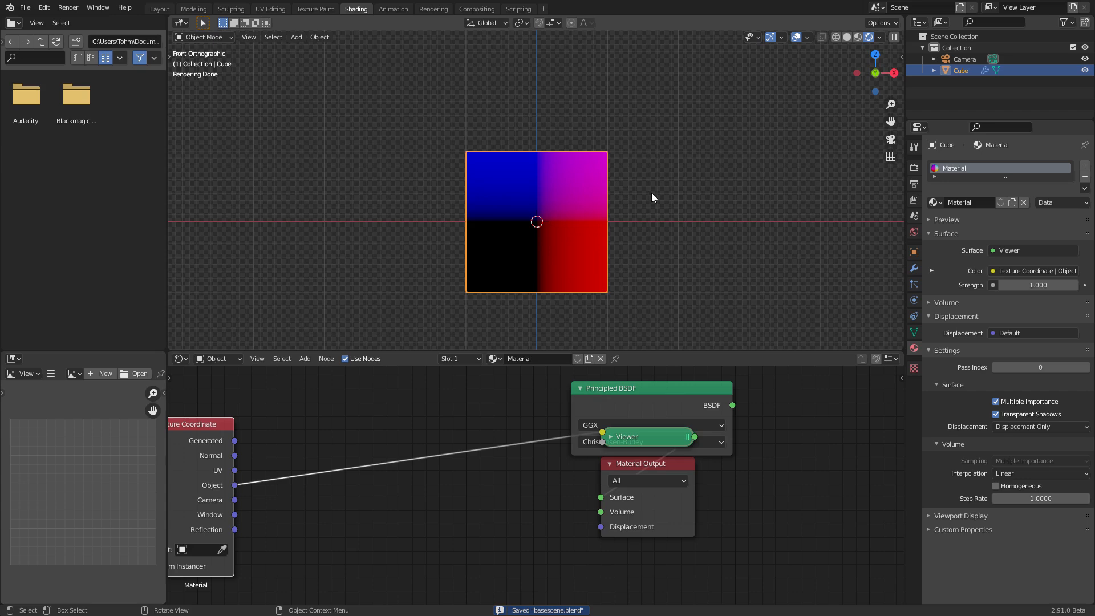
middle_click_drag(602, 207, 520, 258)
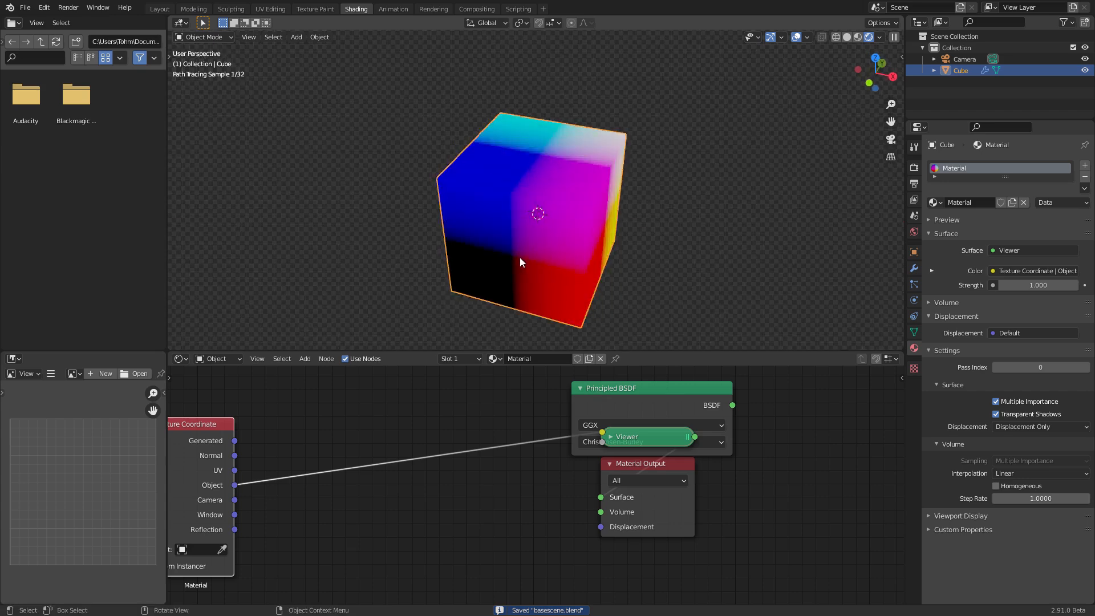
In Edit Mode, scale the cube's top face down to a tiny square, undo it, and shrink the face again
key("Tab")
left_click(542, 158)
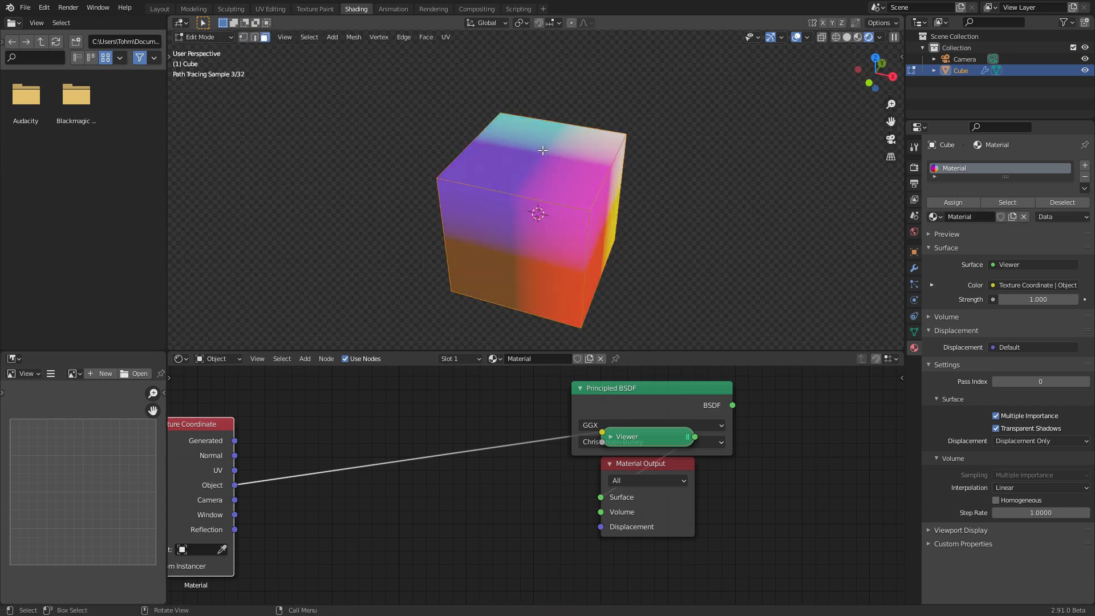
key("s")
left_click(565, 142)
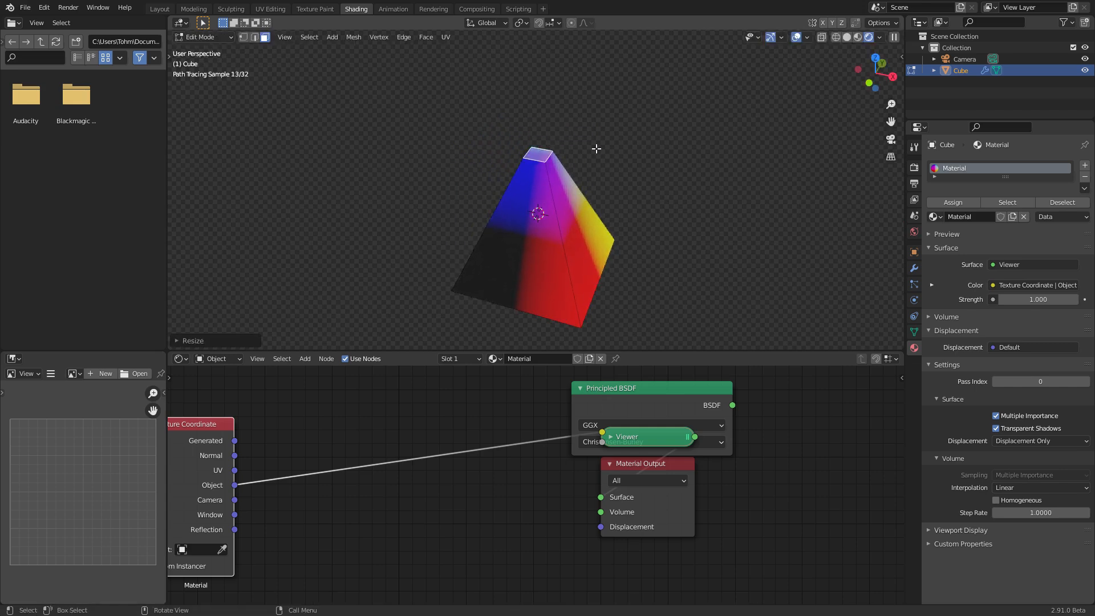
key("ctrl+z")
key("s")
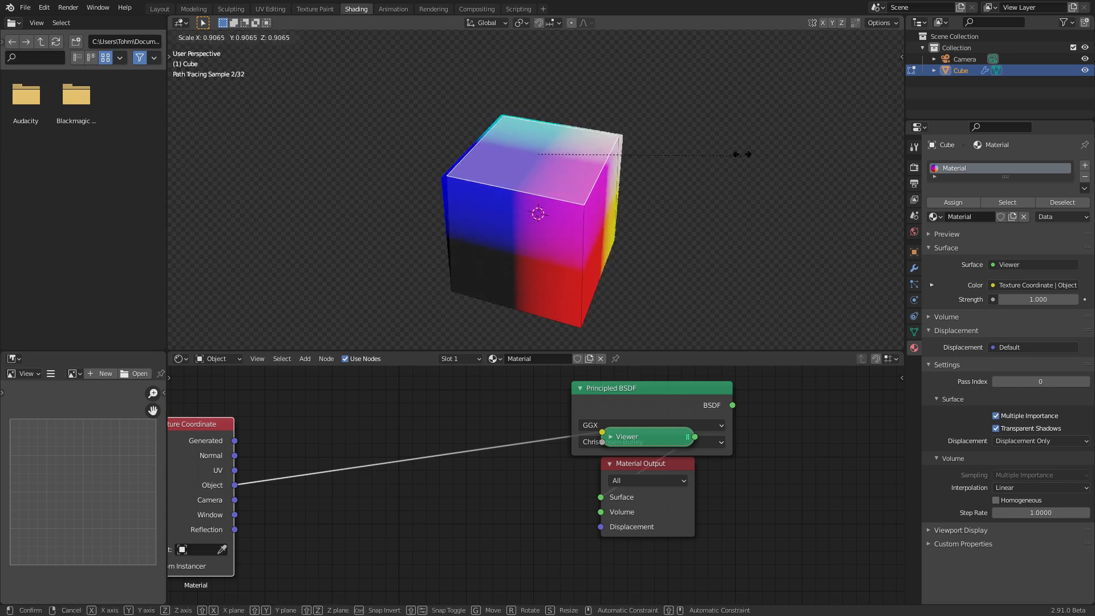
left_click(566, 146)
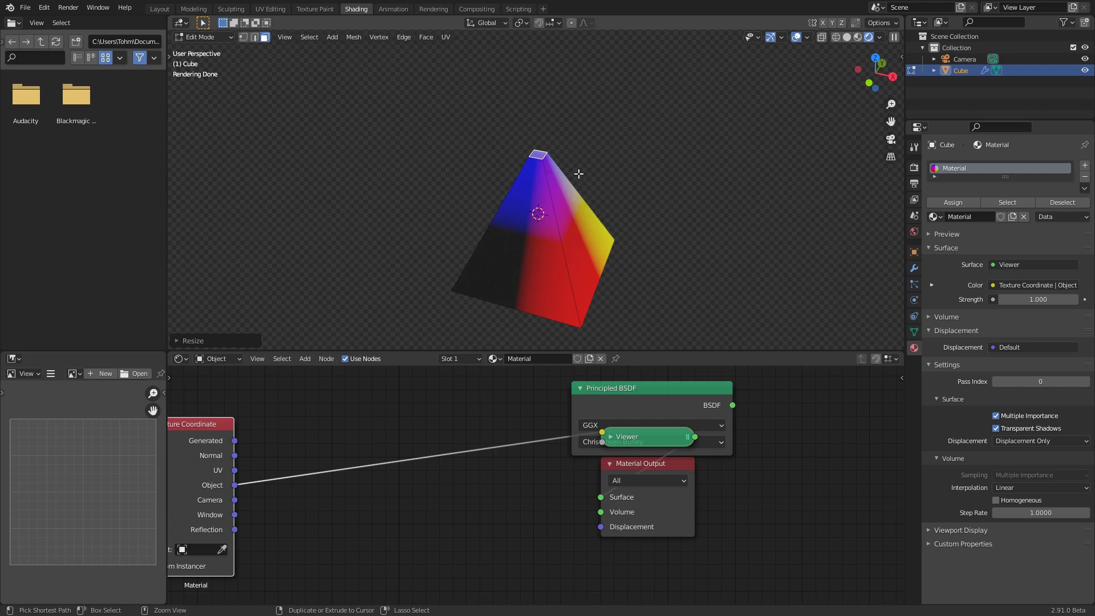
Undo the top face's shrink, try scaling the face down once more, cancel that, and return to Object Mode
key("ctrl+z")
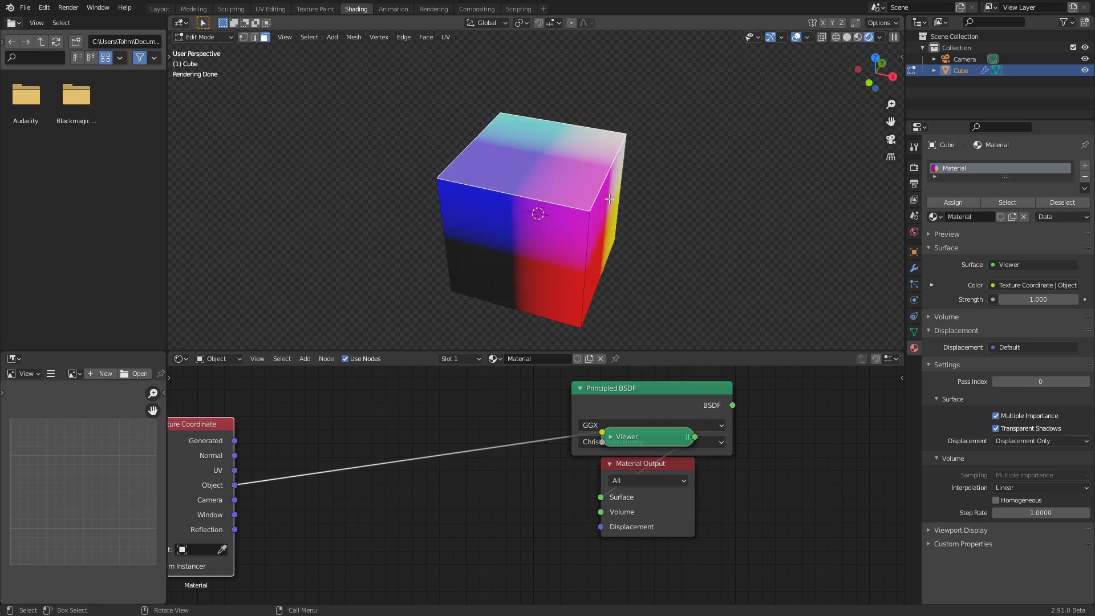
middle_click_drag(606, 234, 557, 303)
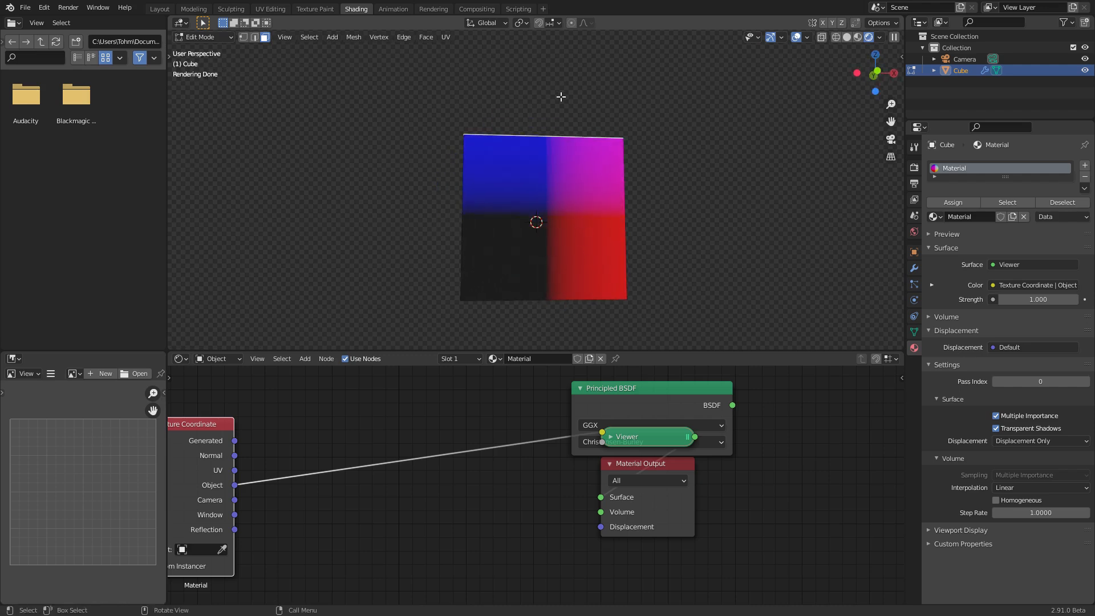
middle_click_drag(552, 169, 557, 223)
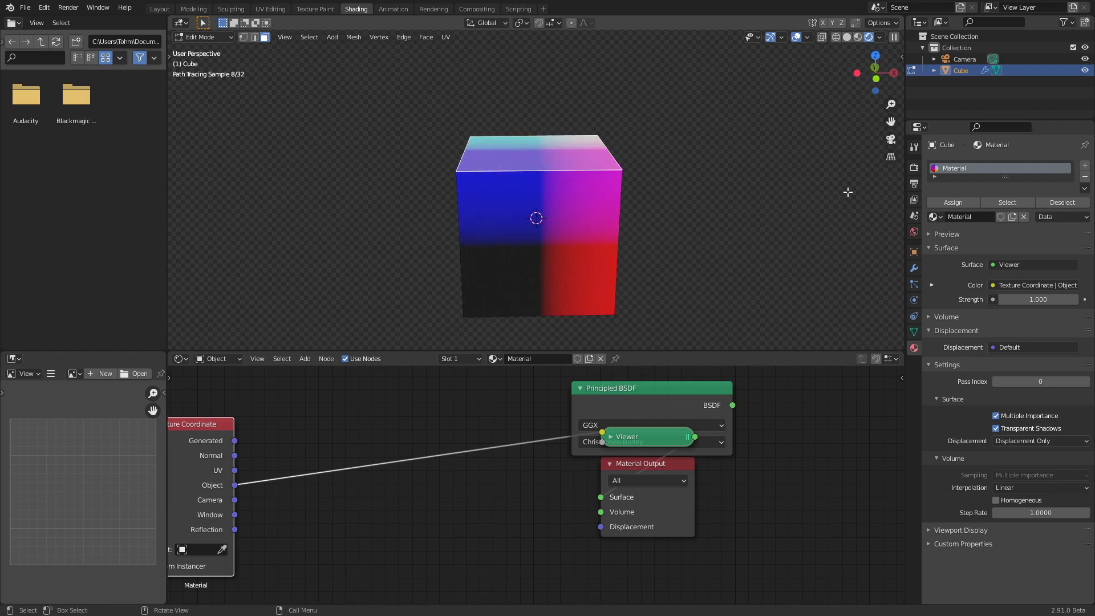
key("s")
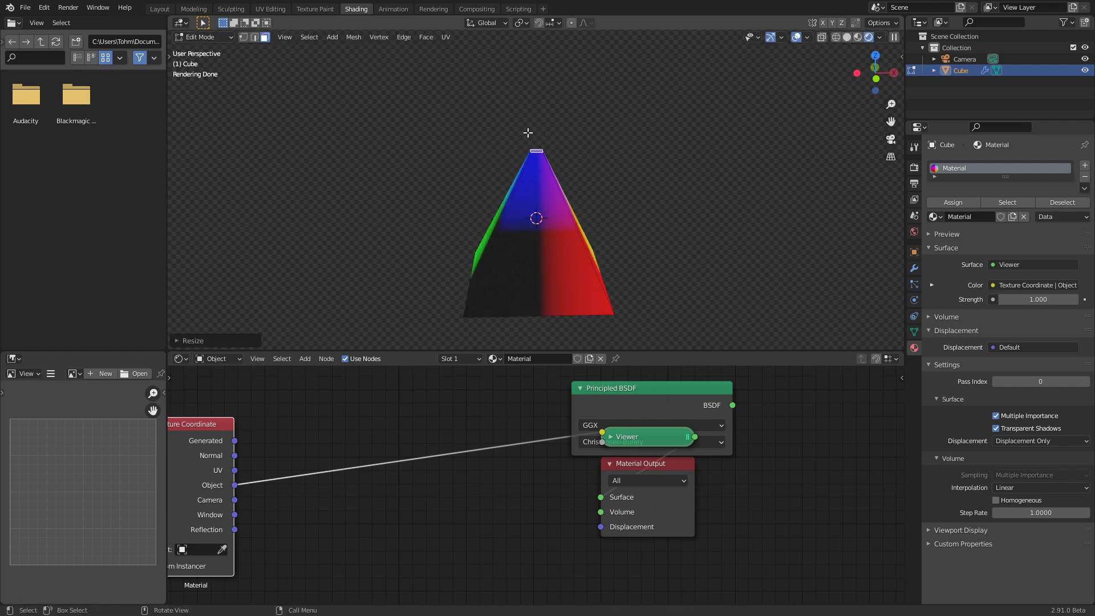
key("Escape")
key("Tab")
Add a Separate XYZ node fed by the Object coordinates and preview its Z output on the cube
middle_click_drag(306, 478, 376, 462)
key("shift+a")
left_click(365, 413)
type("se")
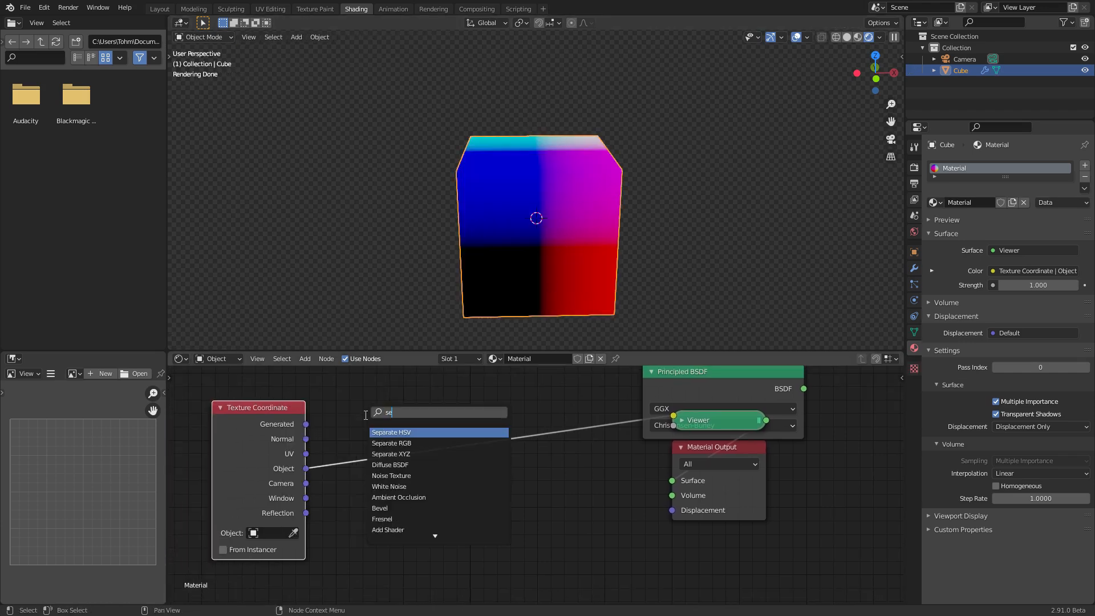
left_click(409, 454)
left_click(388, 360)
middle_click_drag(309, 497, 323, 534)
left_click_drag(318, 507, 358, 447)
left_click(424, 375, "ctrl+shift")
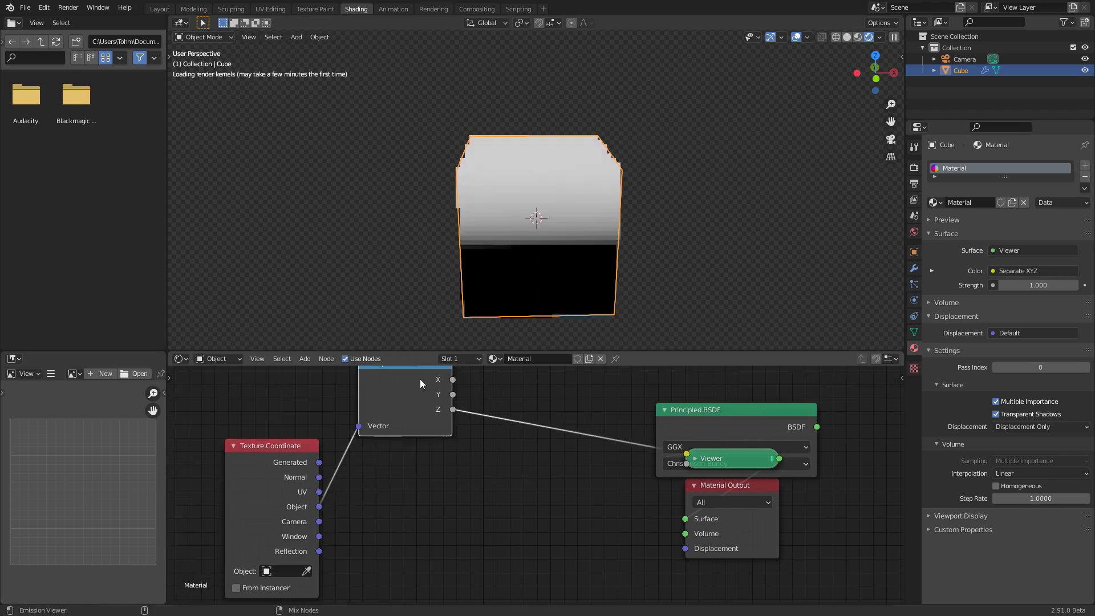
Move the Texture Coordinate and Separate XYZ nodes farther from the Material Output and view the cube from the front
scroll(411, 468, "down", 3)
left_click_drag(324, 507, 479, 412)
key("g")
left_click(350, 433)
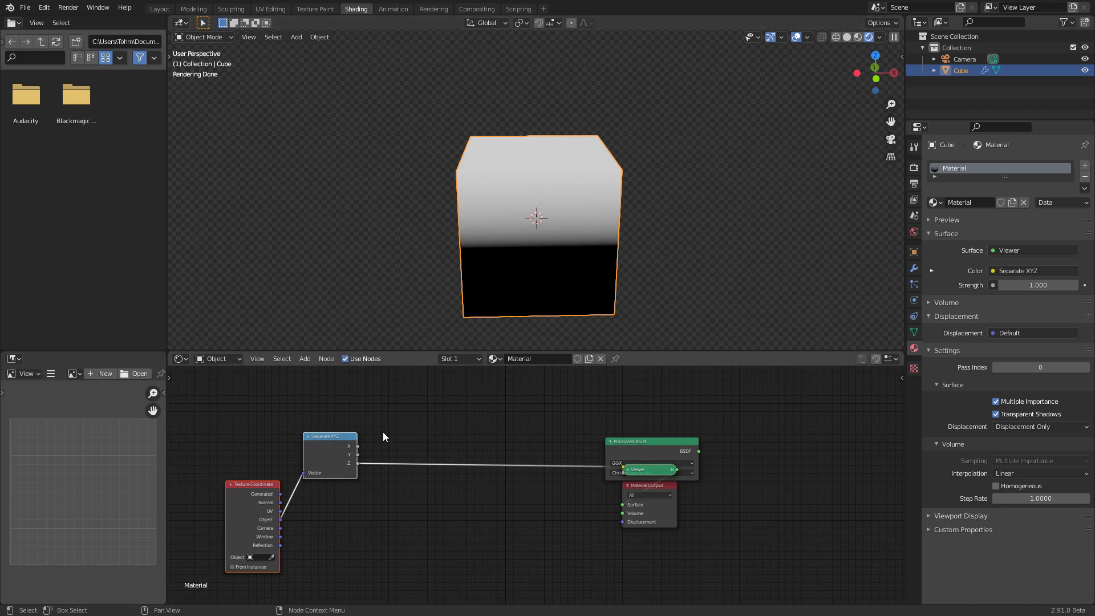
scroll(382, 432, "up", 2)
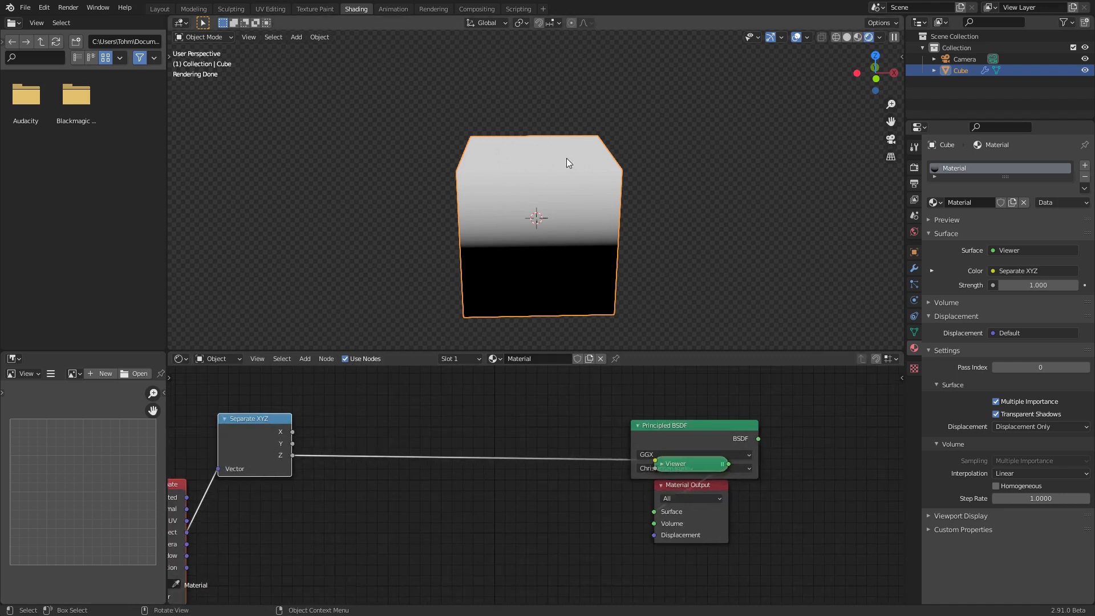
left_click(875, 78)
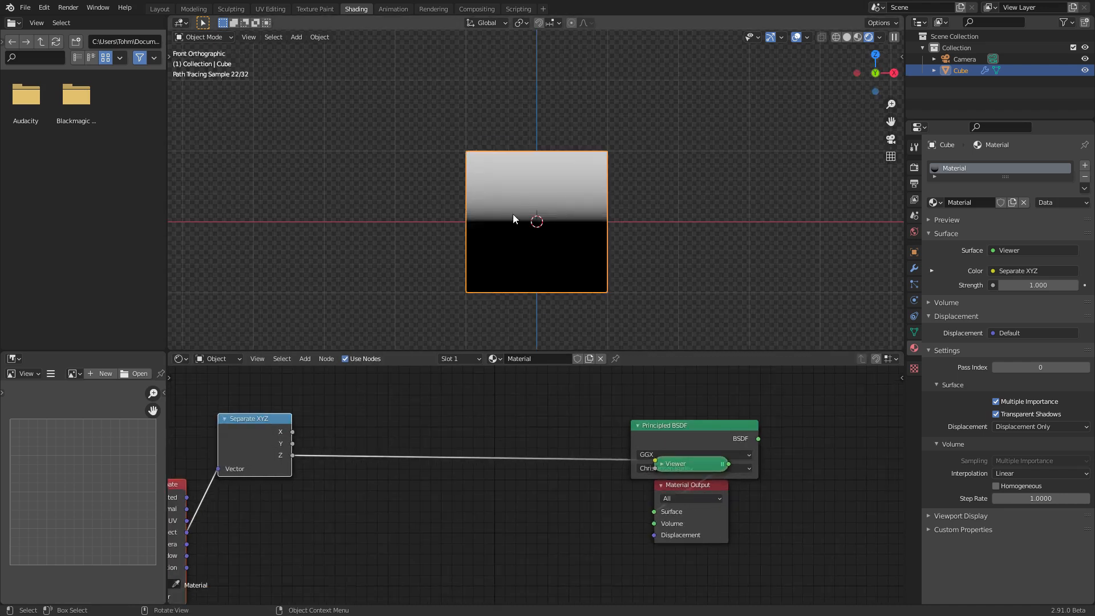
scroll(539, 248, "down", 1)
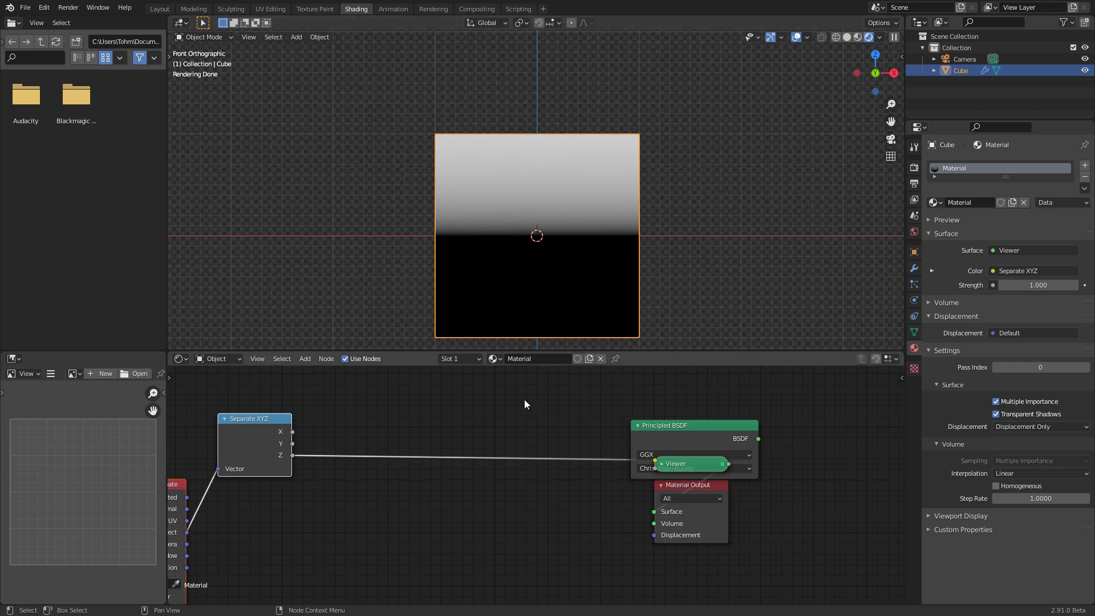
Insert a Map Range node after the Separate XYZ node's Z output and set From Min to -1
middle_click_drag(365, 455, 445, 474)
key("shift+a")
left_click(420, 432)
type("range")
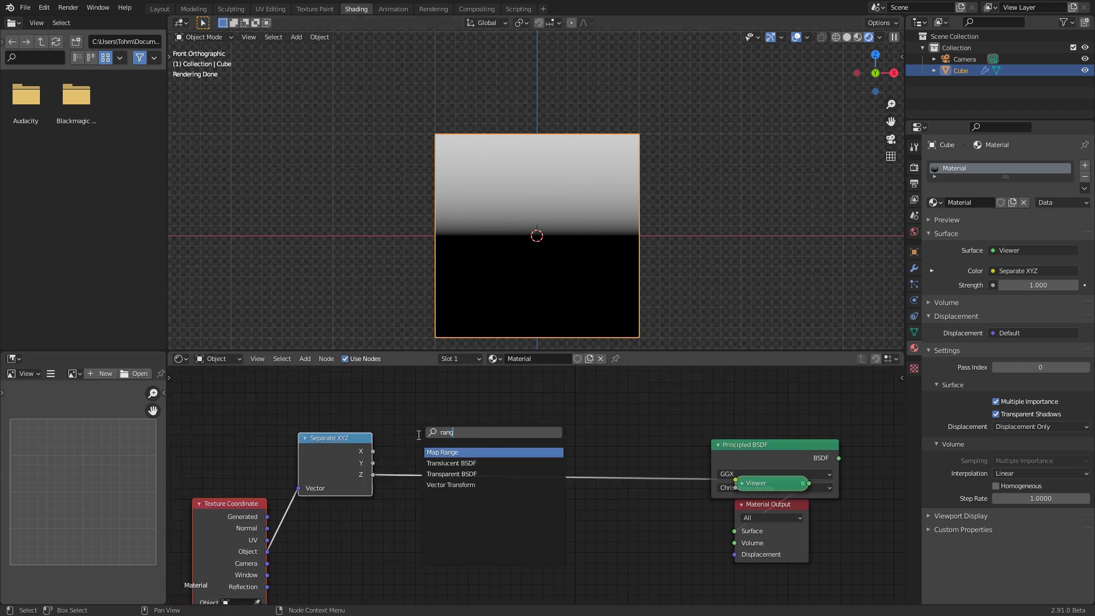
left_click(442, 452)
left_click(437, 437)
left_click(459, 491)
type("-1")
key("Return")
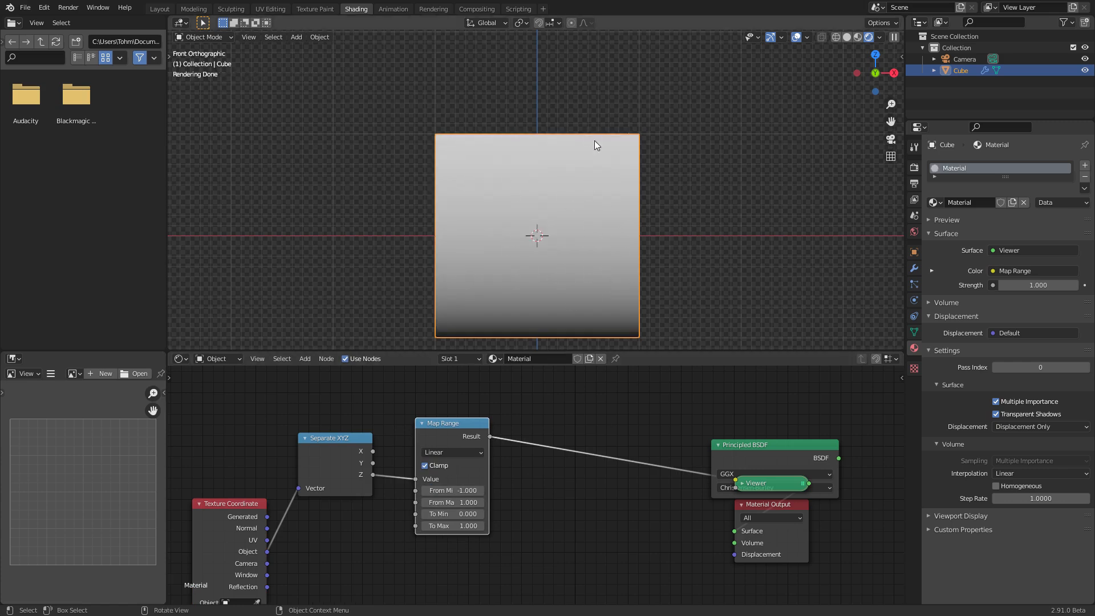
Invert the Map Range gradient by setting To Min to 1 and To Max to 0
scroll(587, 259, "down", 2)
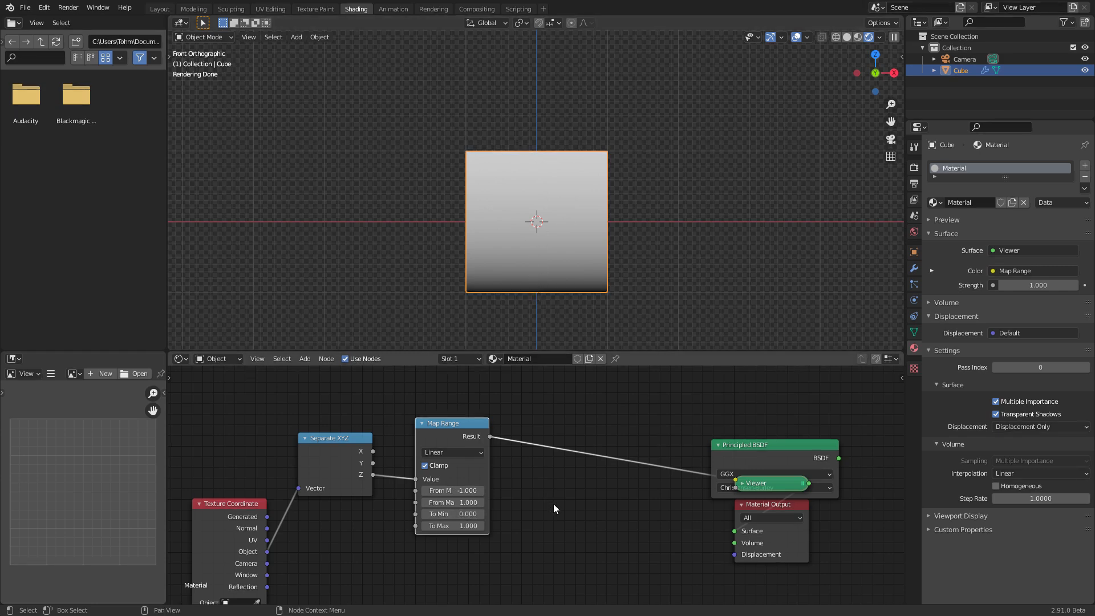
scroll(553, 504, "up", 1)
left_click(451, 523)
type("1")
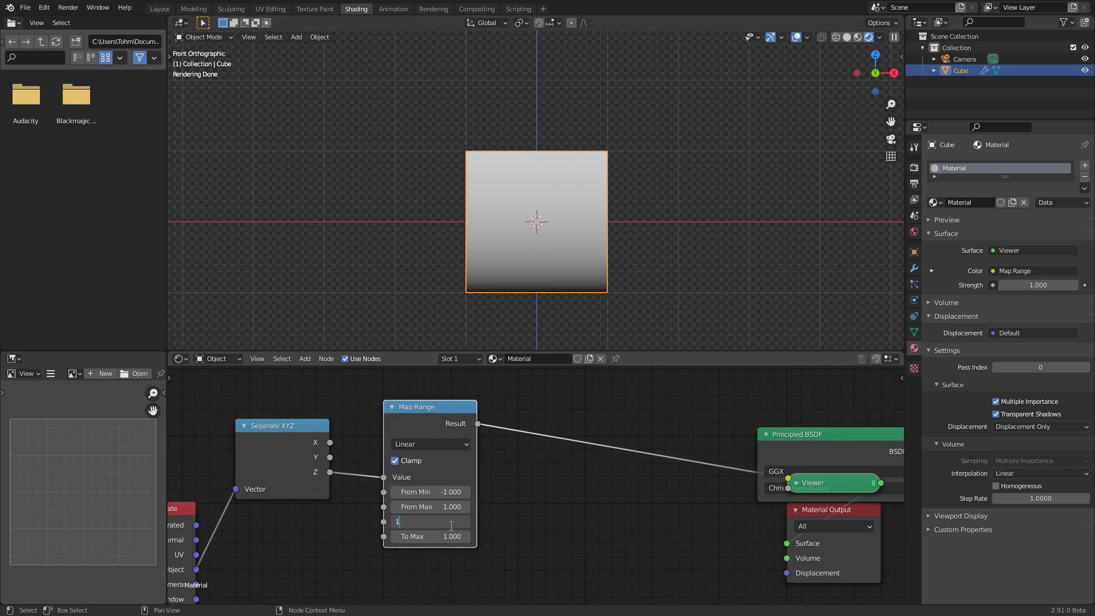
key("Tab")
type("0")
key("Return")
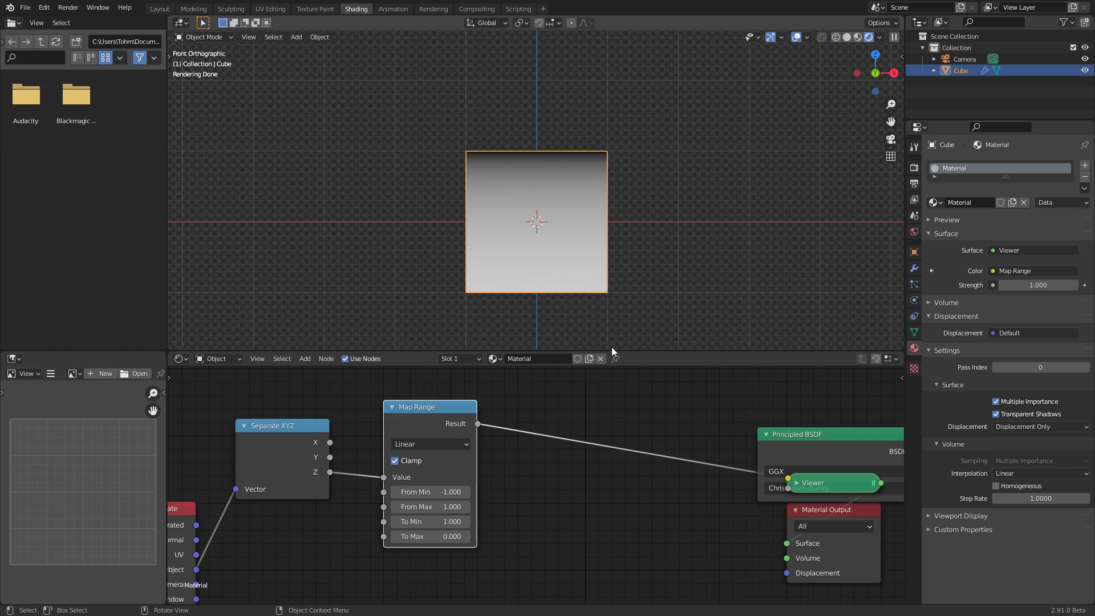
Add a Vector Math node in Add mode, feed it the Object coordinates, and connect its output to the Material Output's Displacement
middle_click_drag(505, 484, 538, 429)
key("shift+a")
type("vect")
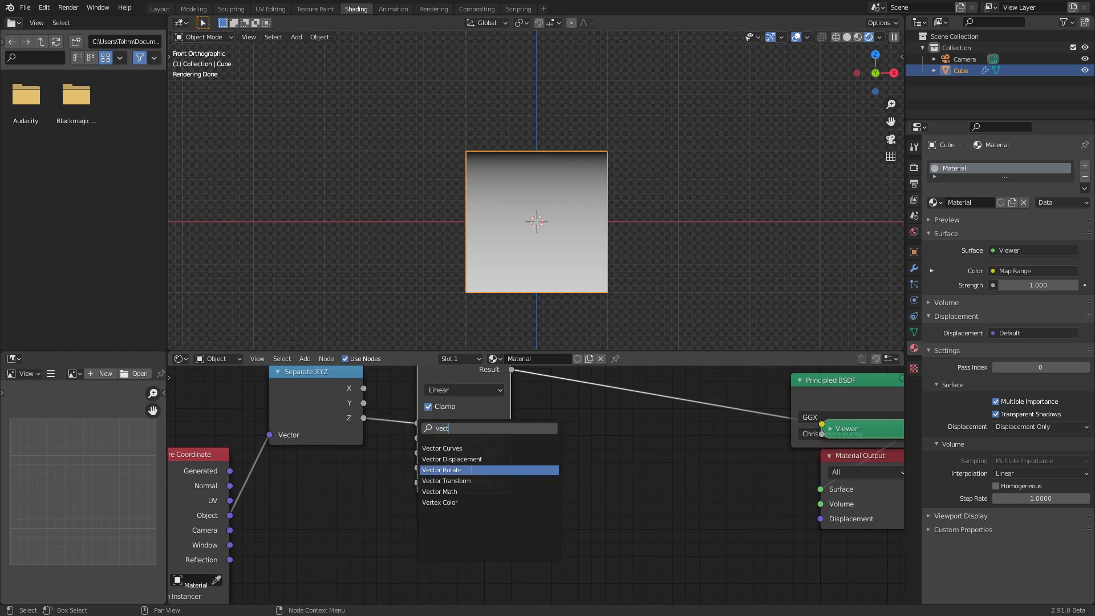
left_click(471, 491)
left_click(471, 562)
middle_click_drag(296, 533, 331, 456)
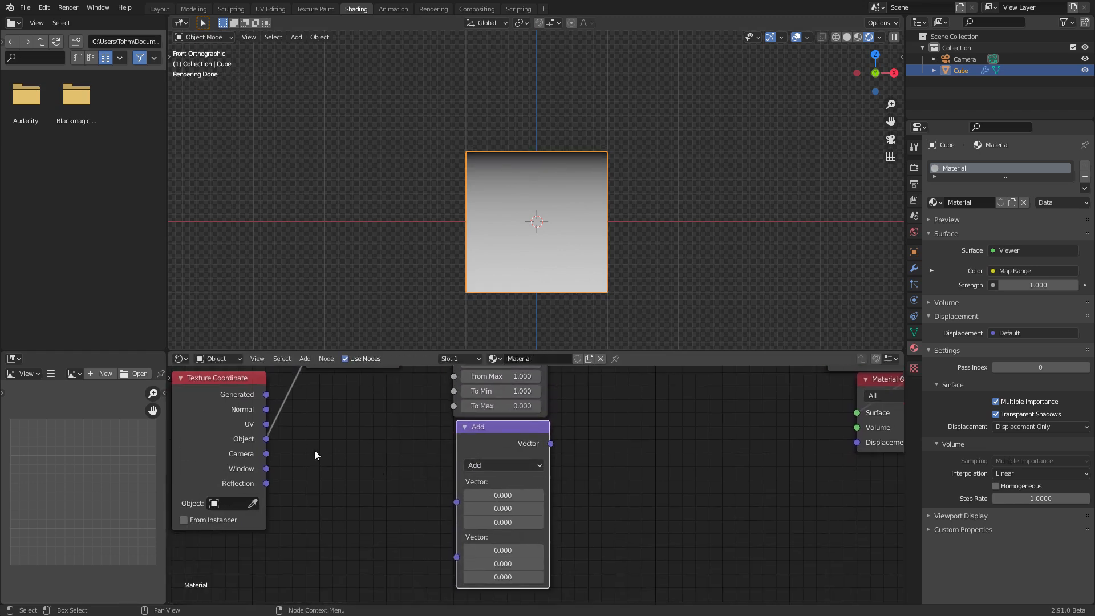
left_click_drag(267, 440, 456, 501)
middle_click_drag(590, 453, 434, 477)
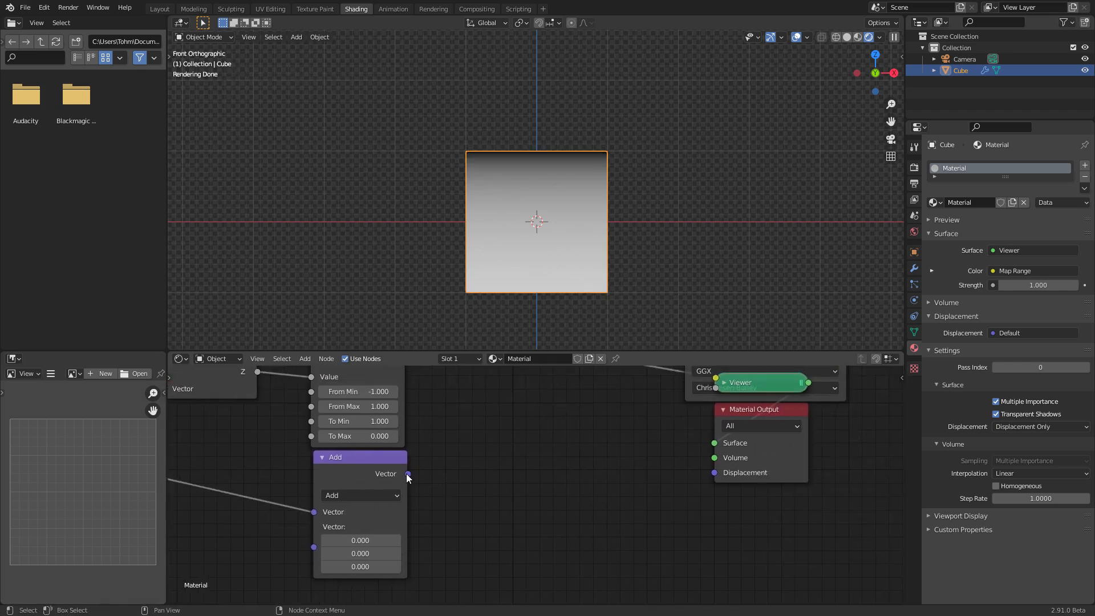
left_click_drag(407, 474, 714, 472)
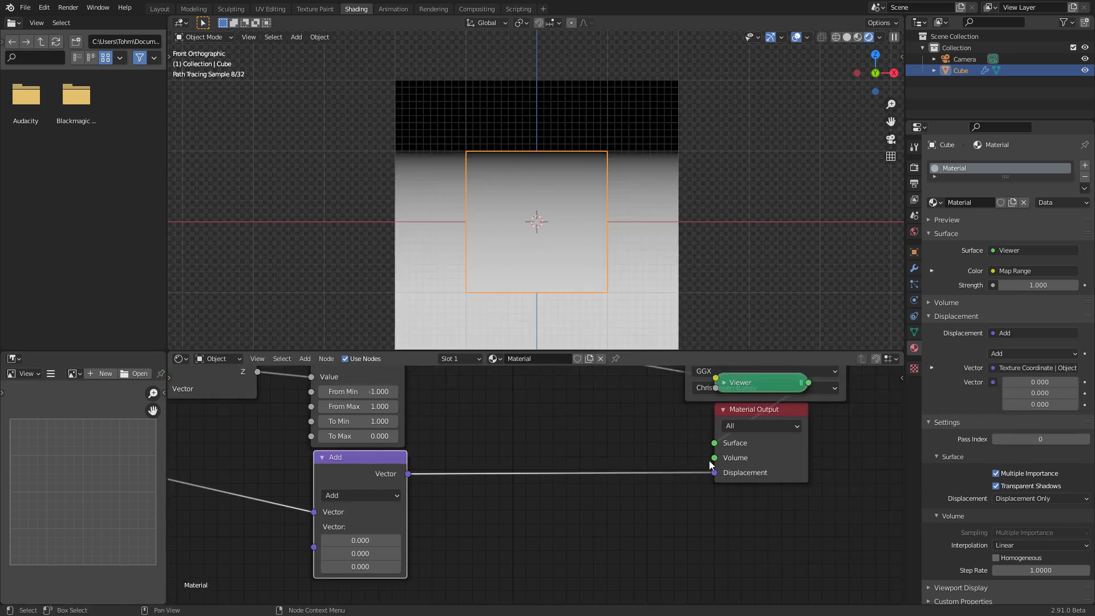
Switch the preview to the Principled BSDF, try changing the Add node's X value, and undo that change
middle_click_drag(695, 421, 648, 506)
left_click(706, 419, "ctrl+shift")
middle_click_drag(580, 190, 491, 201)
middle_click_drag(385, 450, 453, 327)
left_click_drag(376, 502, 418, 502)
key("ctrl+z")
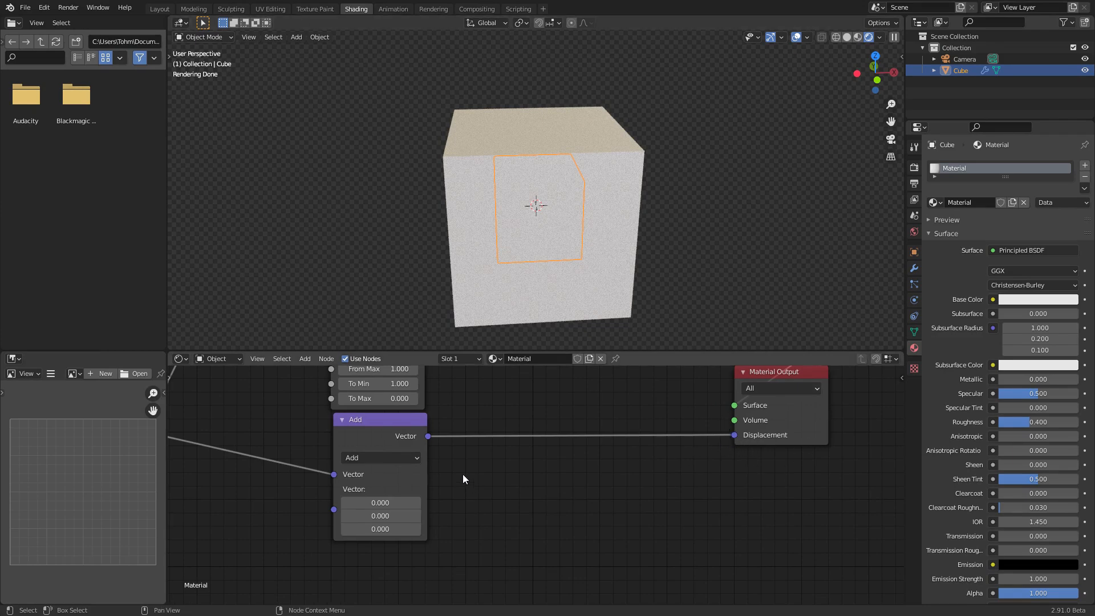
Duplicate the Add node onto the link before Displacement and set the copy's operation to Subtract
scroll(463, 478, "down", 1)
middle_click_drag(242, 453, 309, 488)
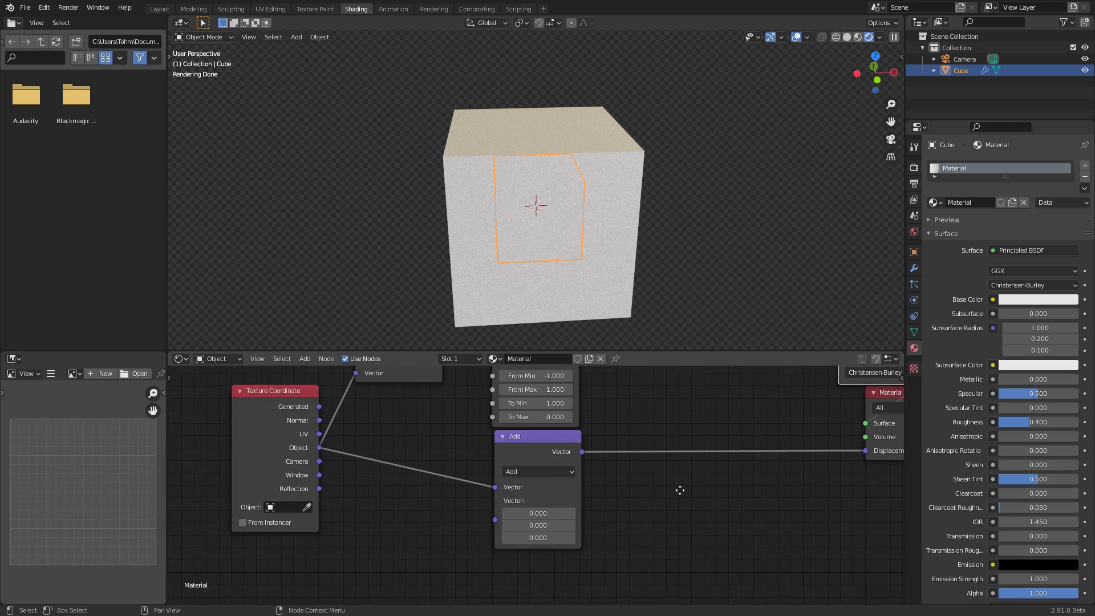
middle_click_drag(702, 488, 505, 498)
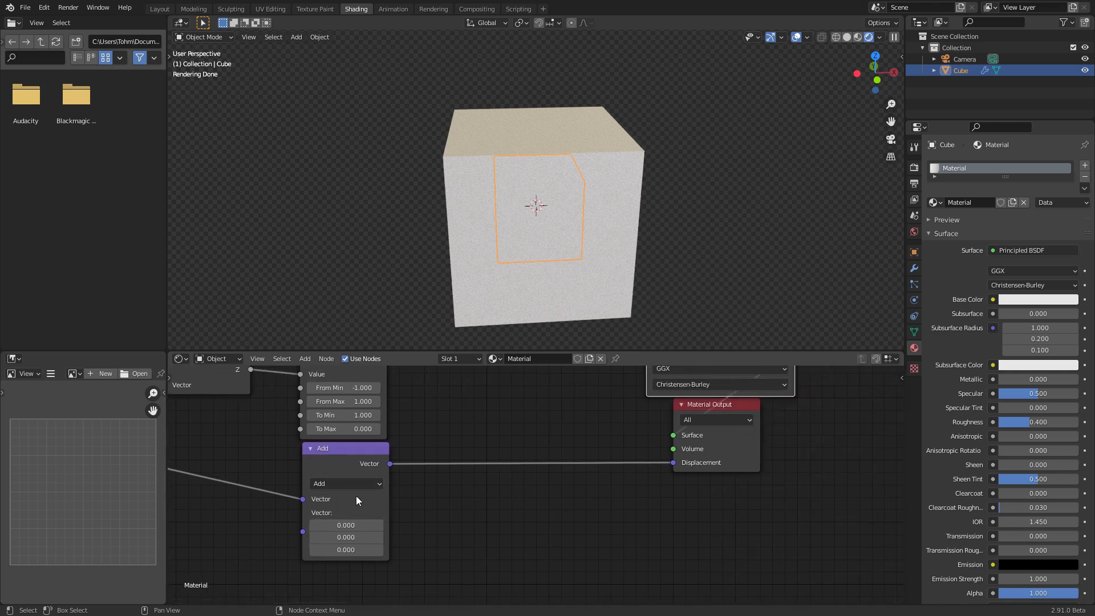
key("shift+d")
left_click(565, 430)
left_click(595, 463)
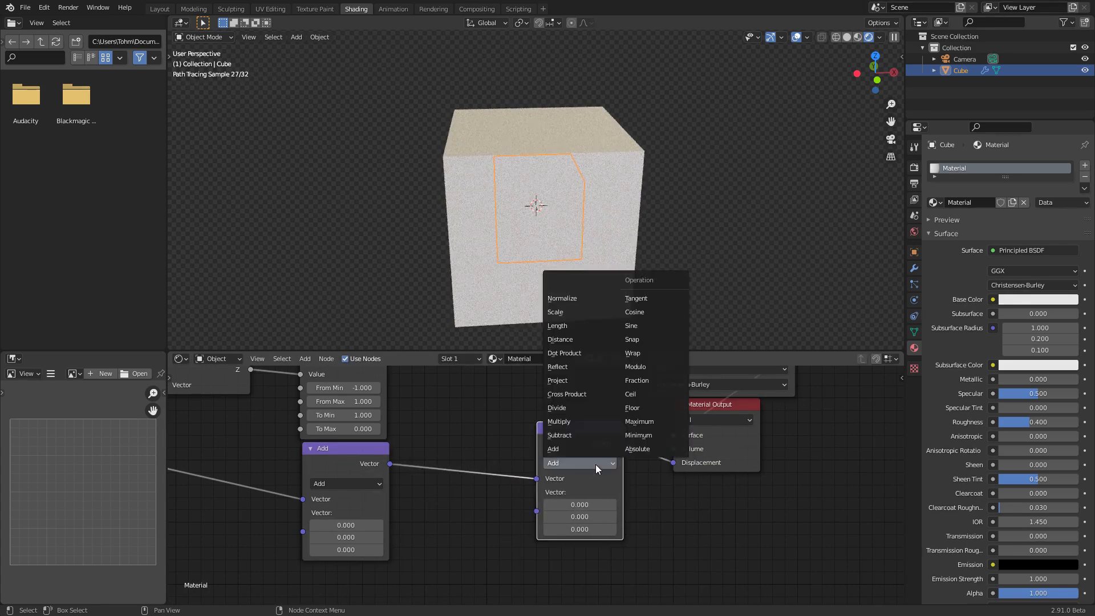
left_click(559, 435)
Duplicate the Texture Coordinate node and connect the copy's Object output to the Subtract node's second vector
middle_click_drag(566, 476, 686, 443)
scroll(570, 456, "down", 2)
key("shift+d")
left_click(764, 506)
middle_click_drag(763, 506, 654, 440)
scroll(654, 440, "up", 5)
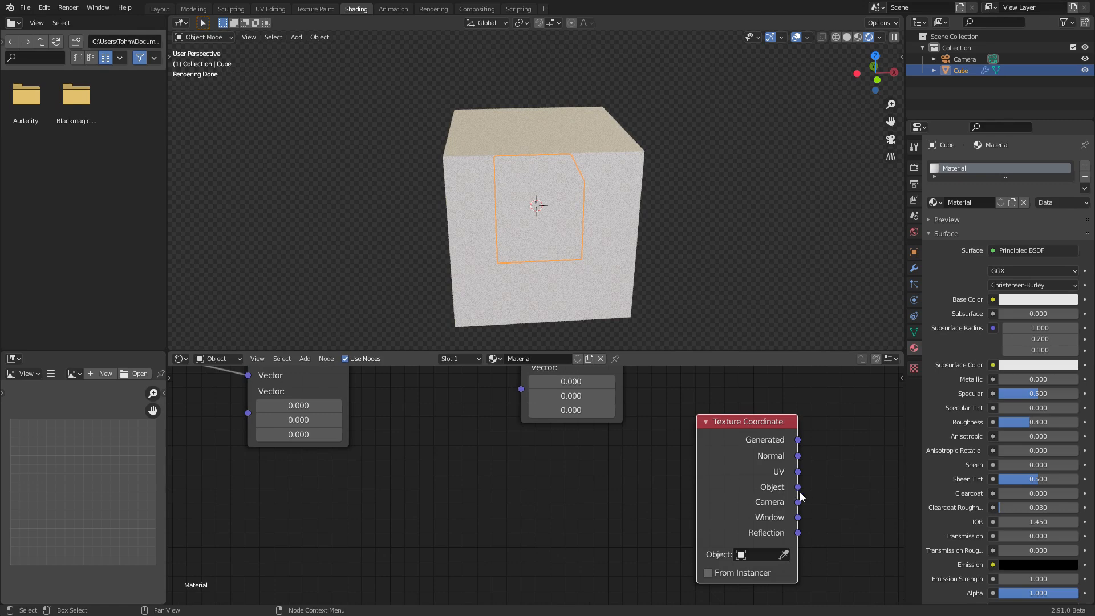
left_click_drag(797, 488, 521, 390)
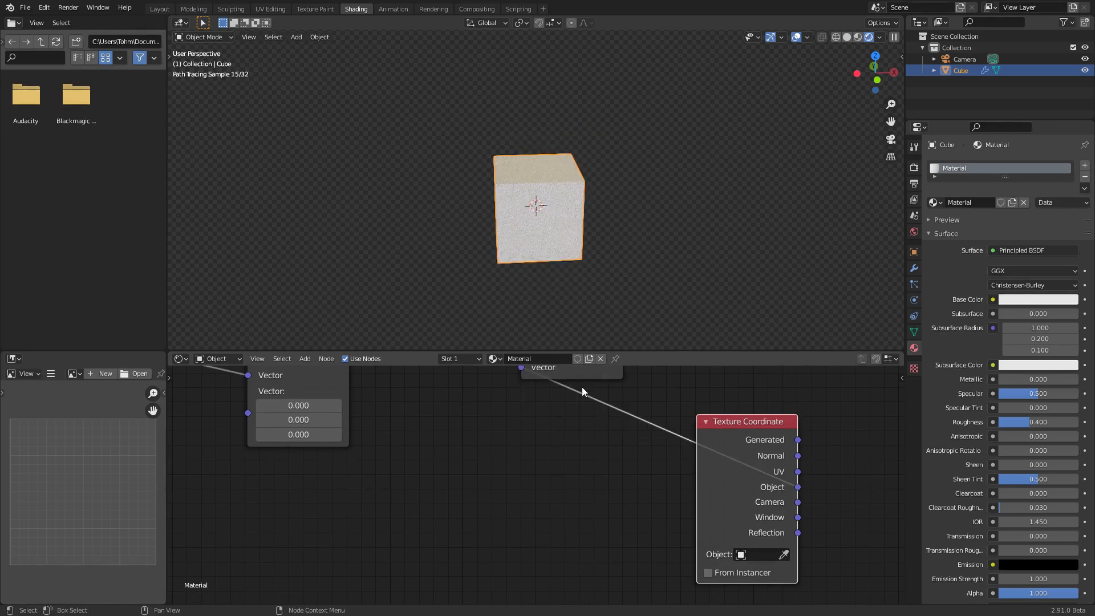
Offset the cube along X by setting the Add node's first vector component to 2.3
middle_click_drag(581, 389, 641, 491)
left_click_drag(342, 502, 387, 502)
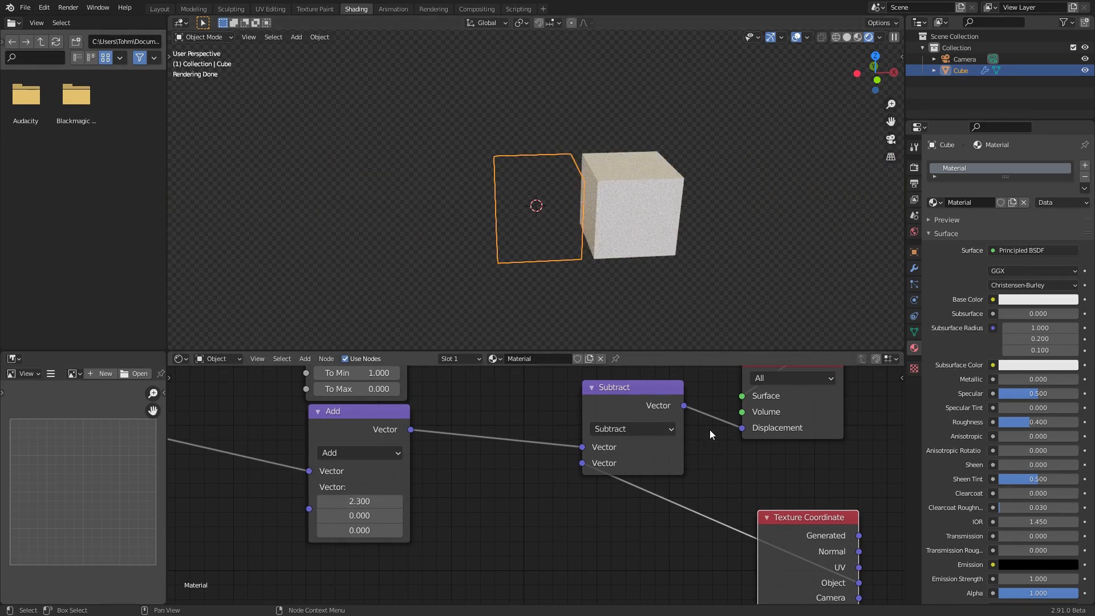
scroll(700, 434, "down", 2)
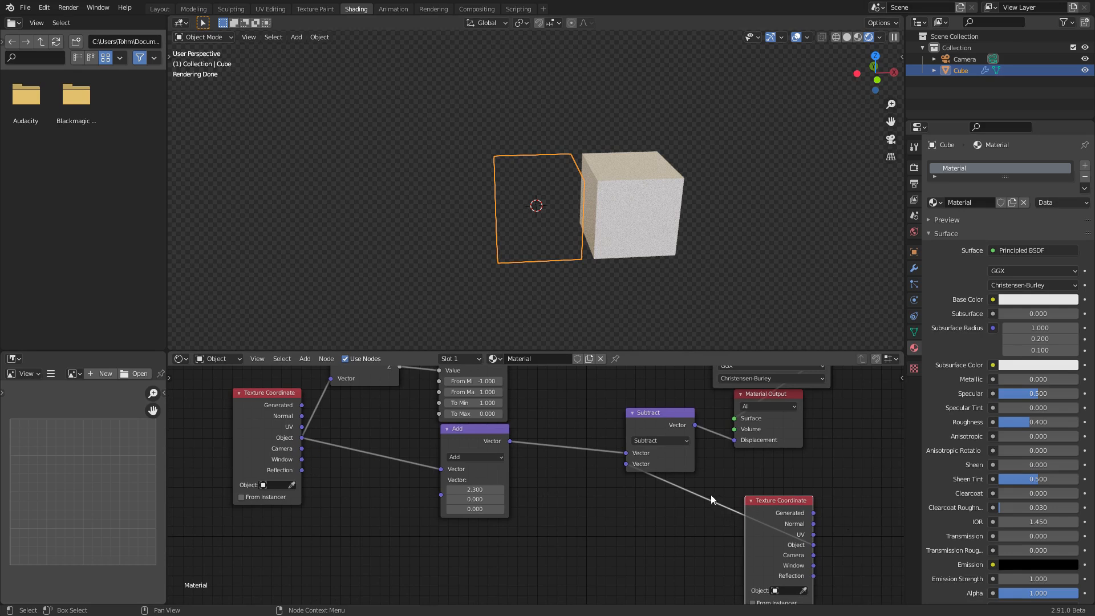
middle_click_drag(392, 397, 399, 489)
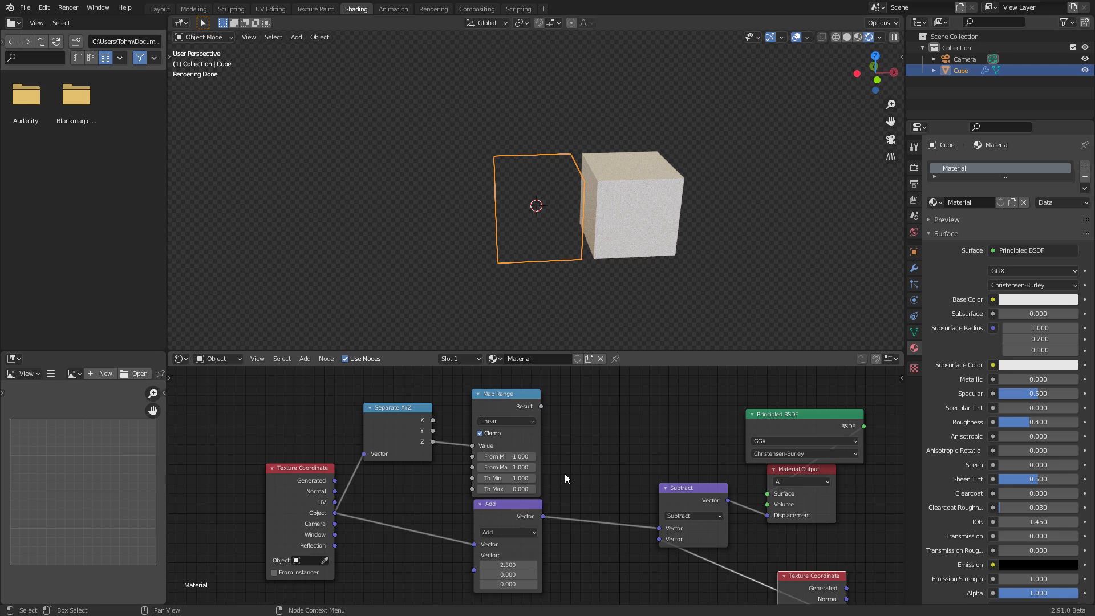
Change the Add node's operation to Multiply and set all three of its vector components to 1
scroll(512, 525, "up", 2)
left_click(501, 534)
left_click(449, 455)
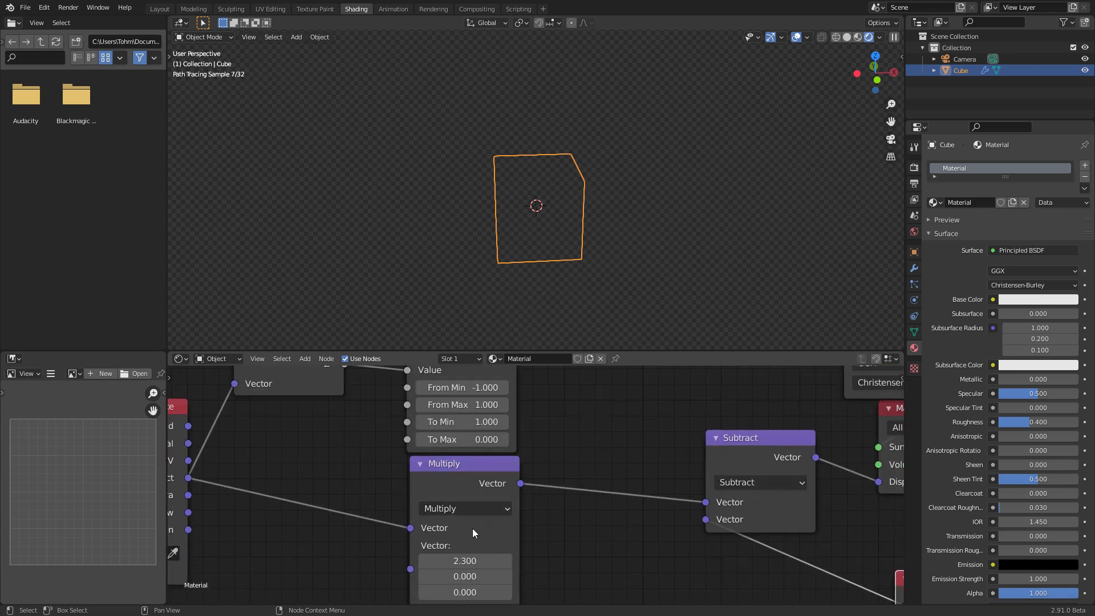
middle_click_drag(474, 533, 477, 498)
left_click_drag(466, 524, 467, 556)
type("1")
key("Return")
Set the Multiply node's vector components to 2, 3.6 and 3.7 to stretch the cube
left_click(468, 525)
type("2")
key("Return")
left_click(469, 541)
type("3.6")
key("Return")
left_click(459, 554)
type("3.7")
key("Return")
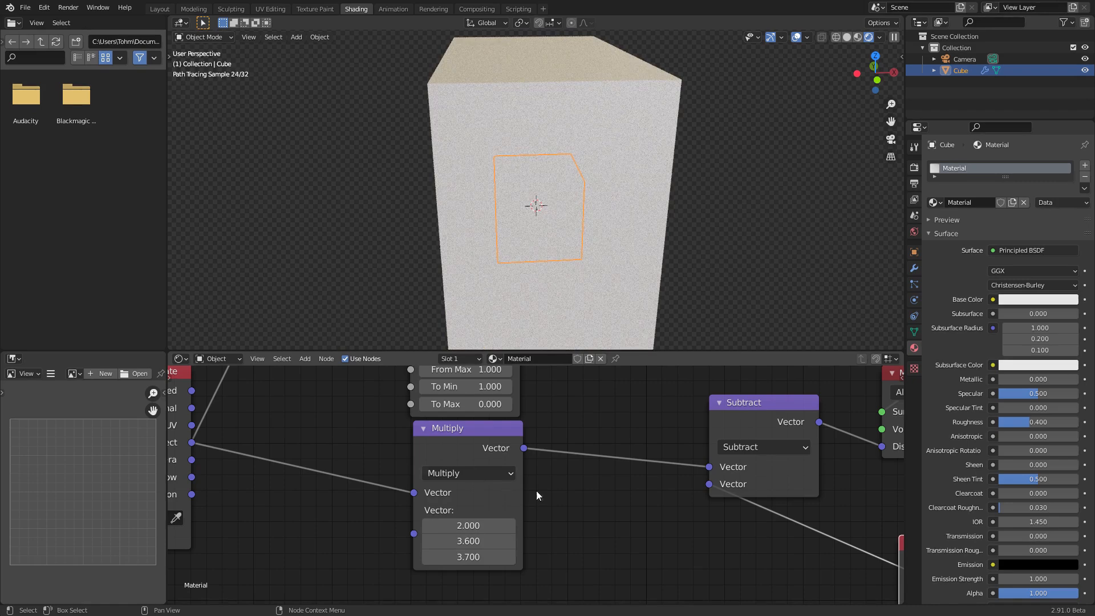
Delete the Multiply node while keeping its link, and move the Texture Coordinate, Separate XYZ and Map Range nodes farther from the Subtract node
left_click(470, 451)
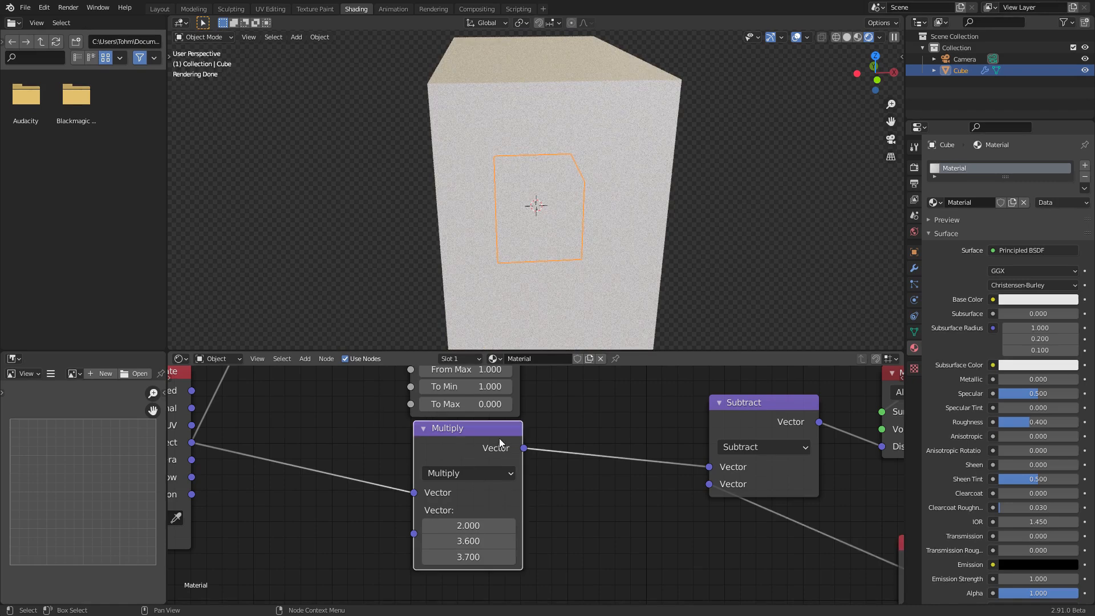
key("ctrl+x")
scroll(538, 442, "down", 2)
middle_click_drag(523, 417, 572, 470)
scroll(476, 464, "down", 5)
left_click_drag(308, 525, 544, 427)
key("g")
left_click(441, 439)
Preview the Map Range result on the cube and view it from the front
scroll(508, 435, "up", 2)
left_click(382, 390, "ctrl+shift")
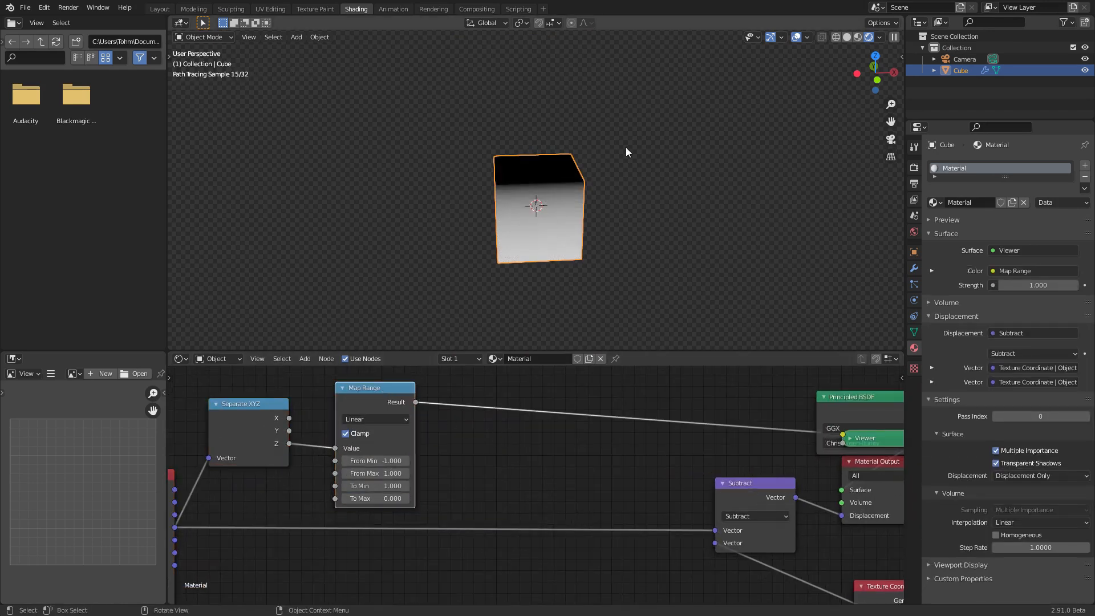
left_click(877, 80)
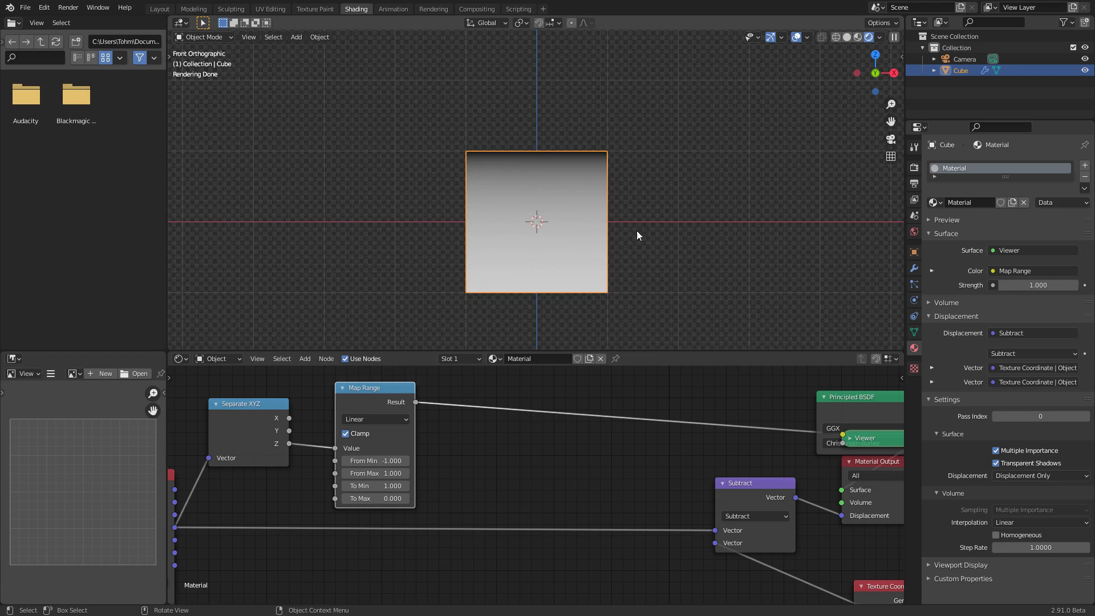
Duplicate the Subtract node onto the Texture Coordinate Object link, switch the copy to Multiply and set its three vector components to 1
middle_click_drag(467, 477, 519, 435)
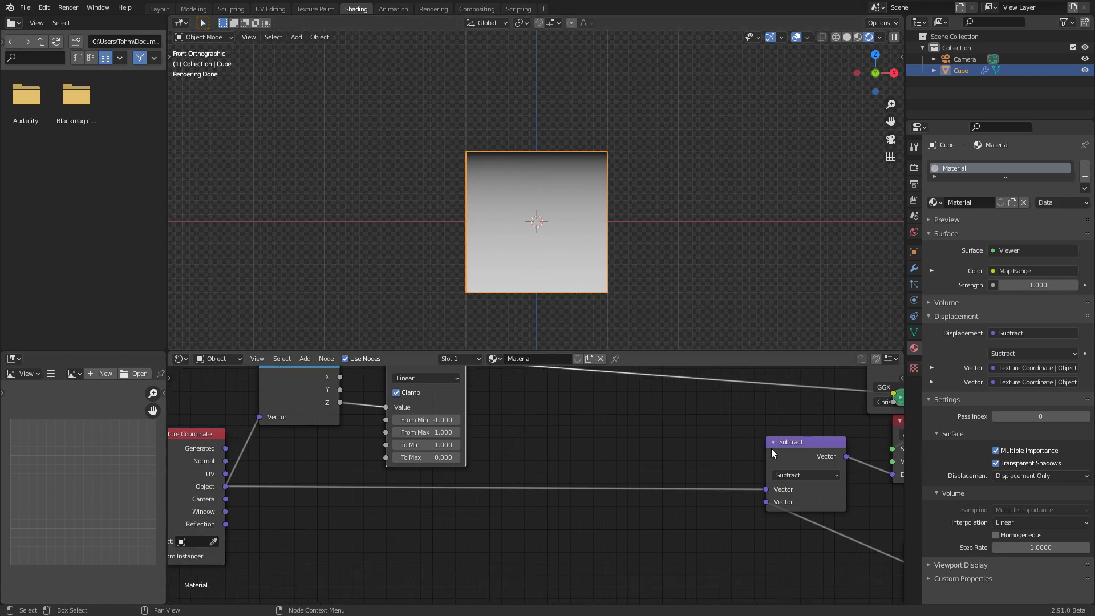
key("shift+d")
left_click(552, 466)
left_click(548, 461)
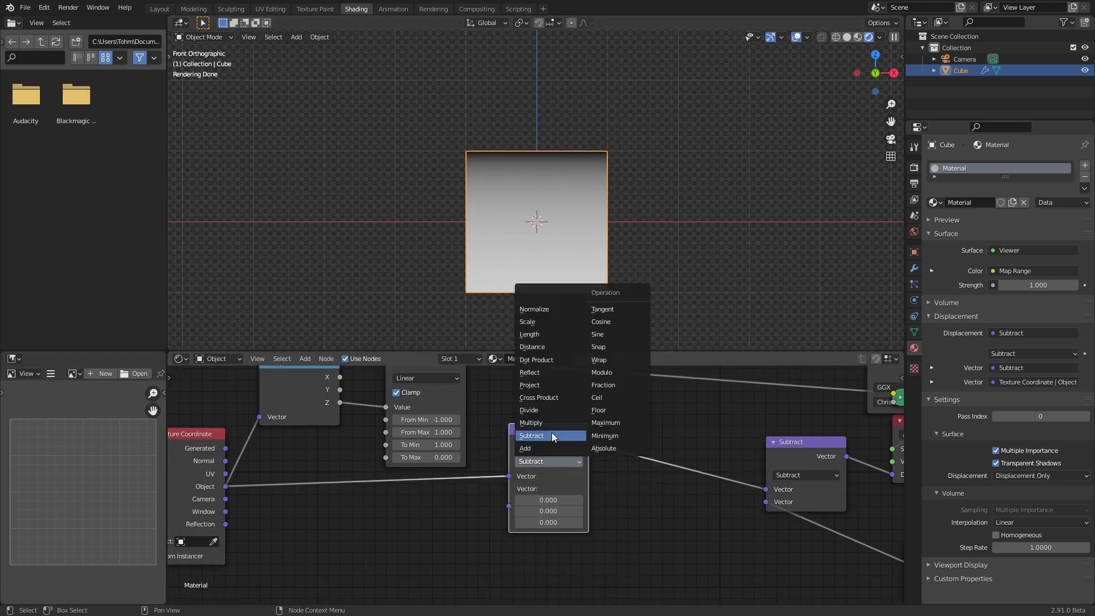
left_click(539, 425)
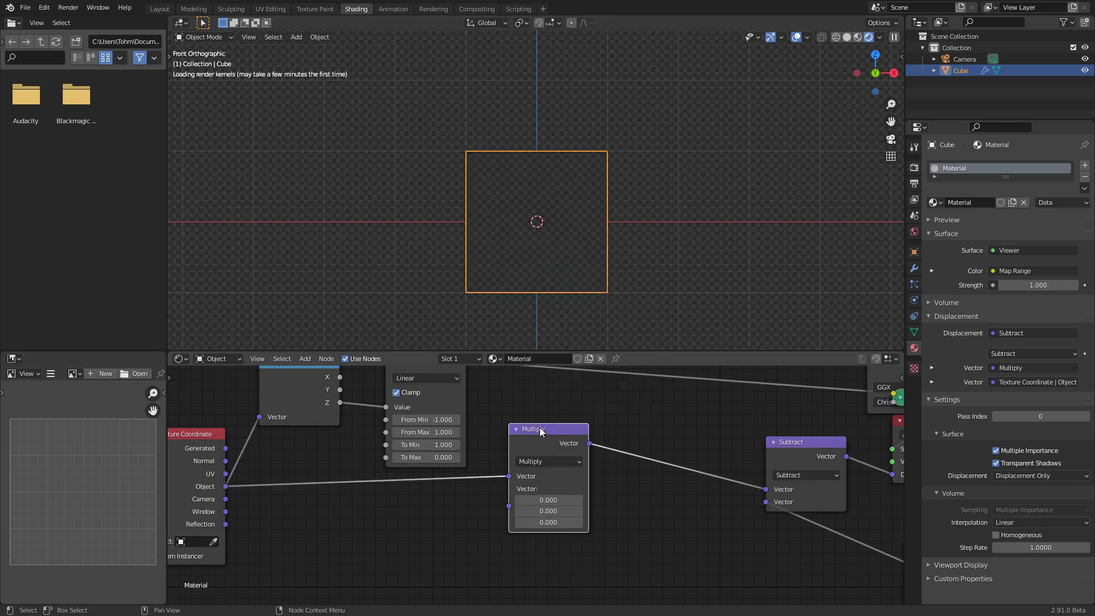
left_click_drag(556, 500, 562, 522)
type("1")
key("Return")
Add a reroute to the link leaving the first Texture Coordinate node, hide that node's unused sockets and move it away from the reroute
scroll(633, 498, "down", 4)
scroll(632, 497, "down", 1)
left_click_drag(263, 523, 474, 378)
left_click(241, 453)
right_click_drag(373, 506, 333, 439, "shift")
left_click(325, 453)
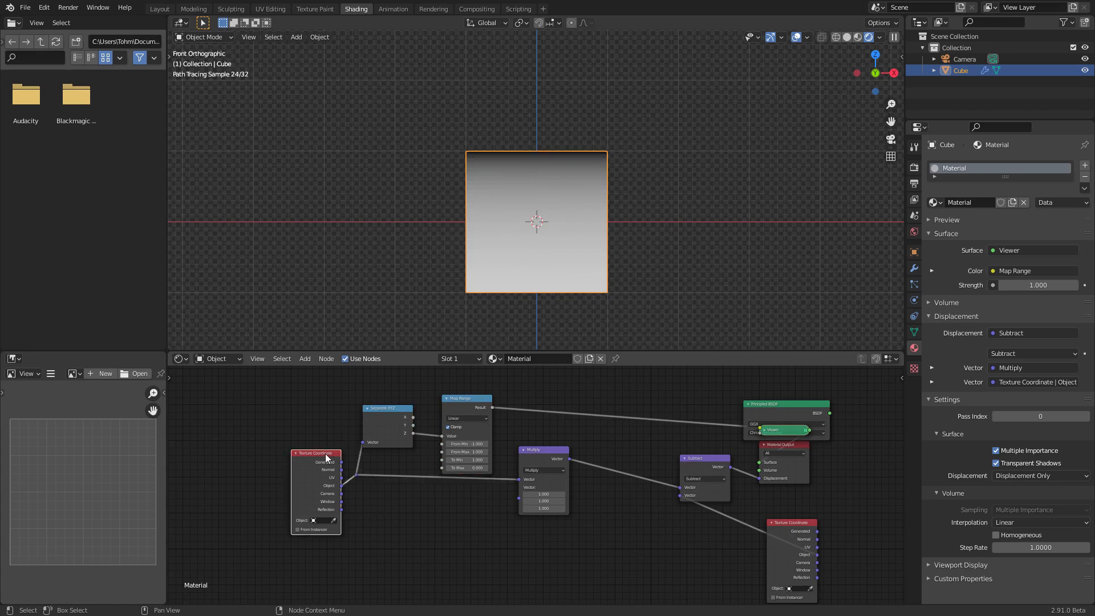
key("ctrl+h")
left_click_drag(306, 456, 283, 463)
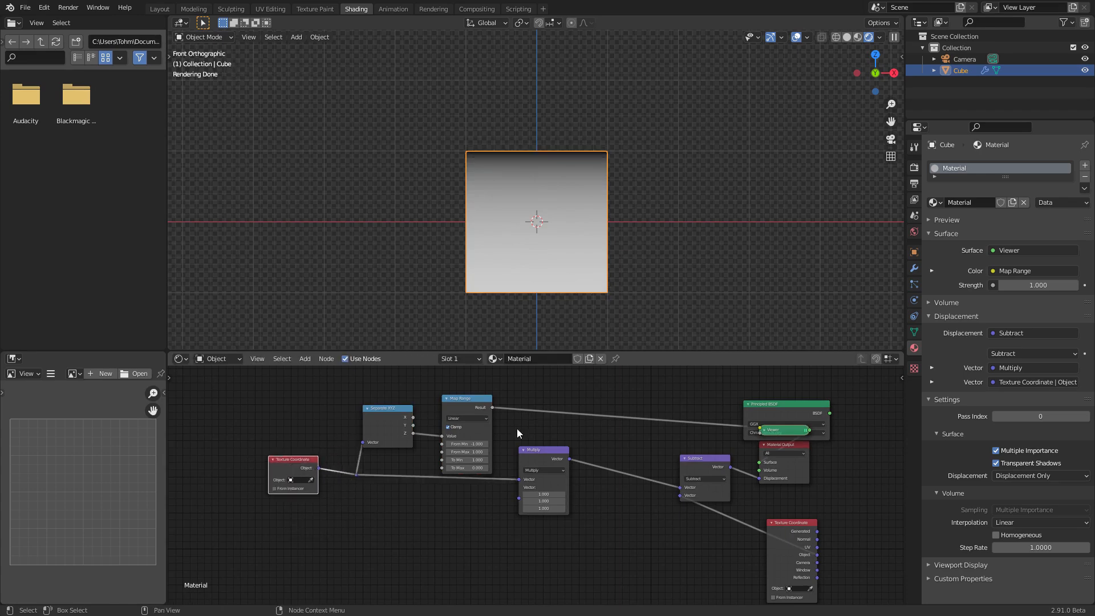
Examine how the Multiply node and the second Texture Coordinate node feed the Subtract node and the material's displacement
scroll(450, 469, "up", 4)
middle_click_drag(765, 504, 454, 443)
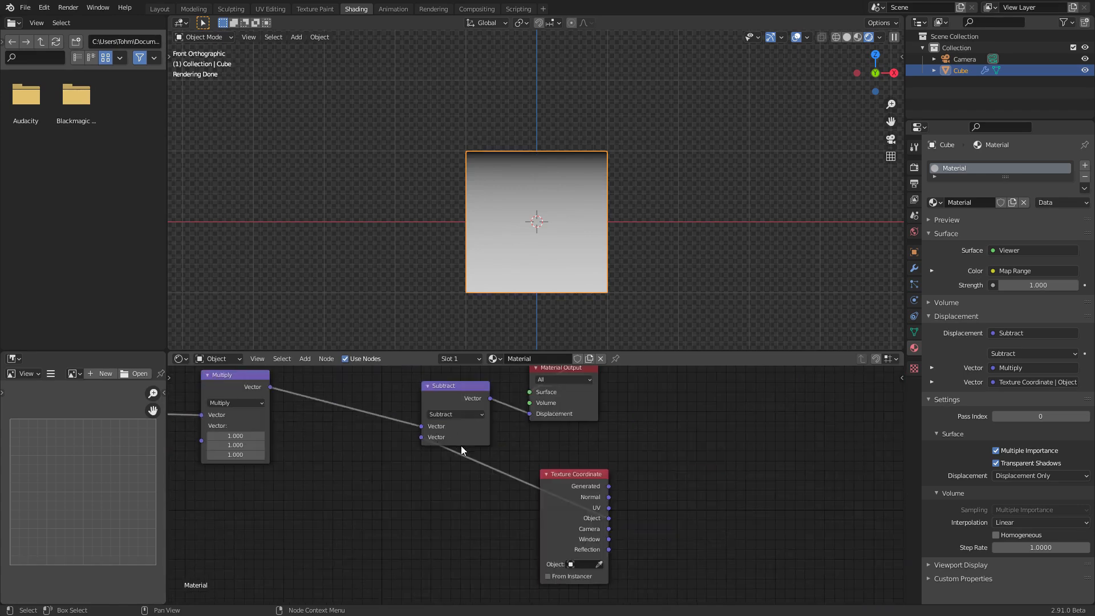
middle_click_drag(503, 406, 542, 436)
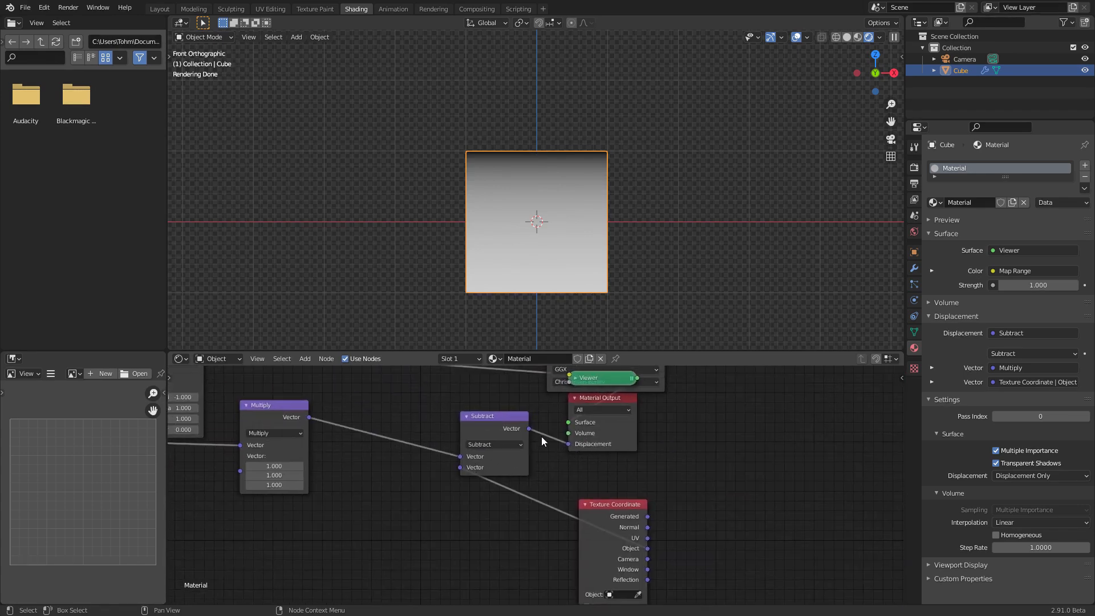
left_click(502, 418)
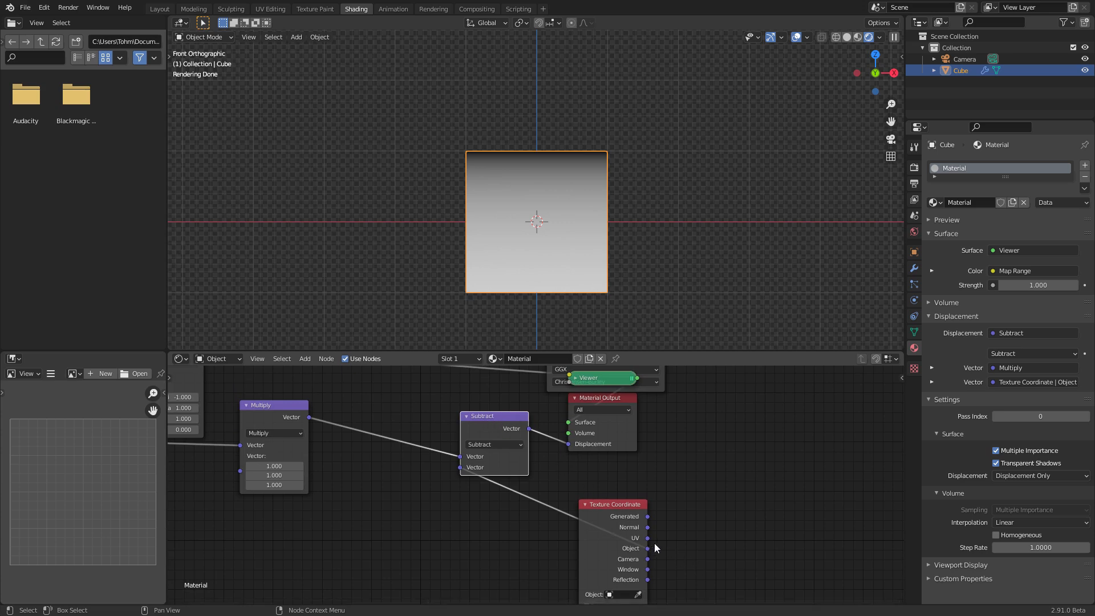
scroll(469, 460, "down", 5)
middle_click_drag(469, 459, 745, 463)
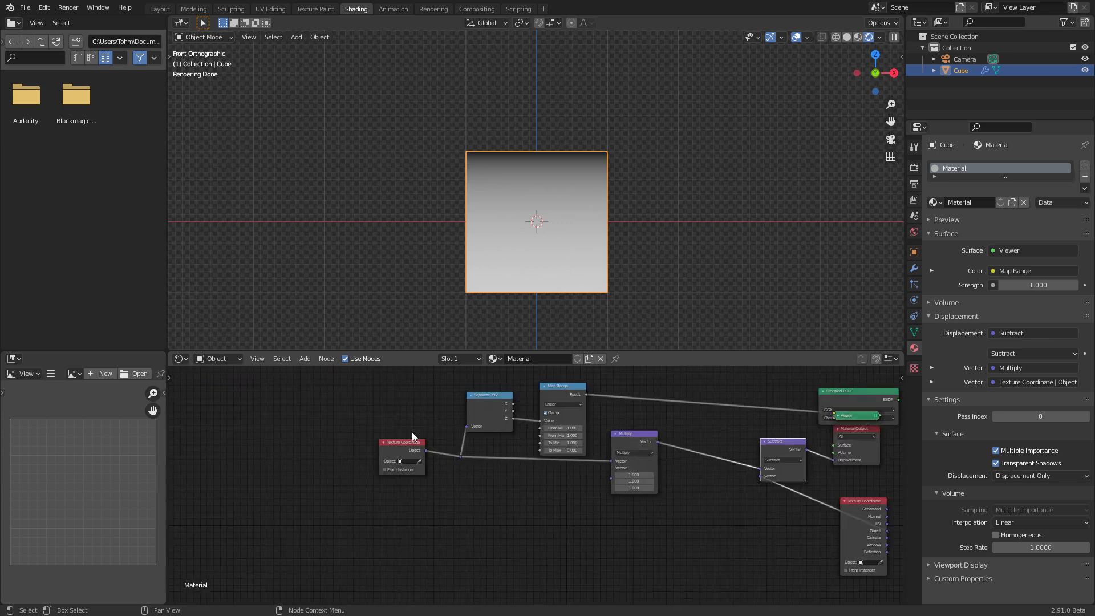
scroll(422, 436, "up", 1)
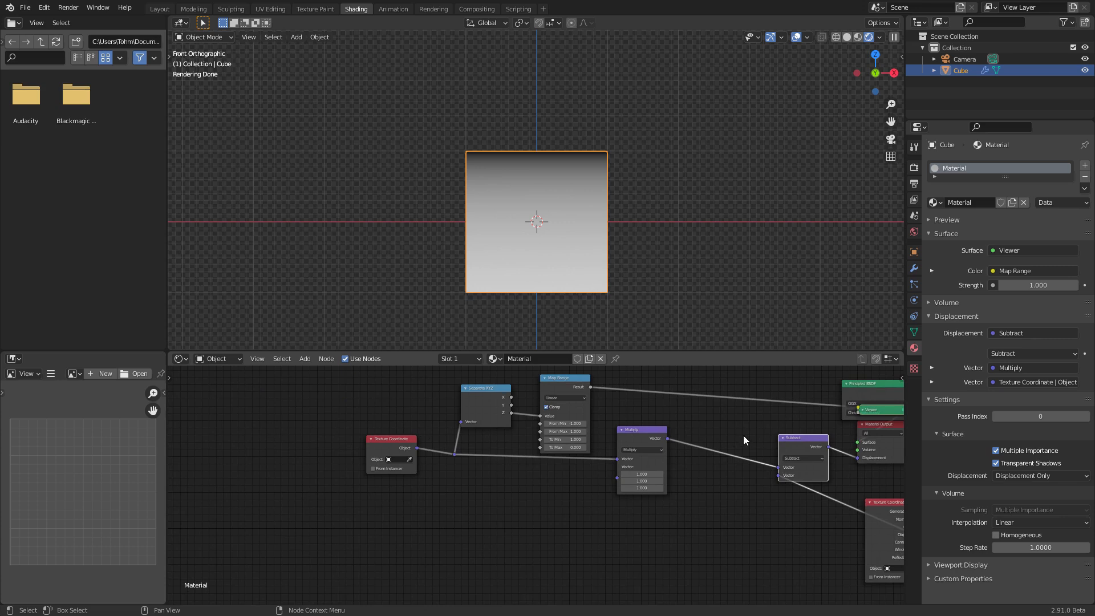
scroll(743, 443, "up", 5)
middle_click_drag(743, 445, 438, 451)
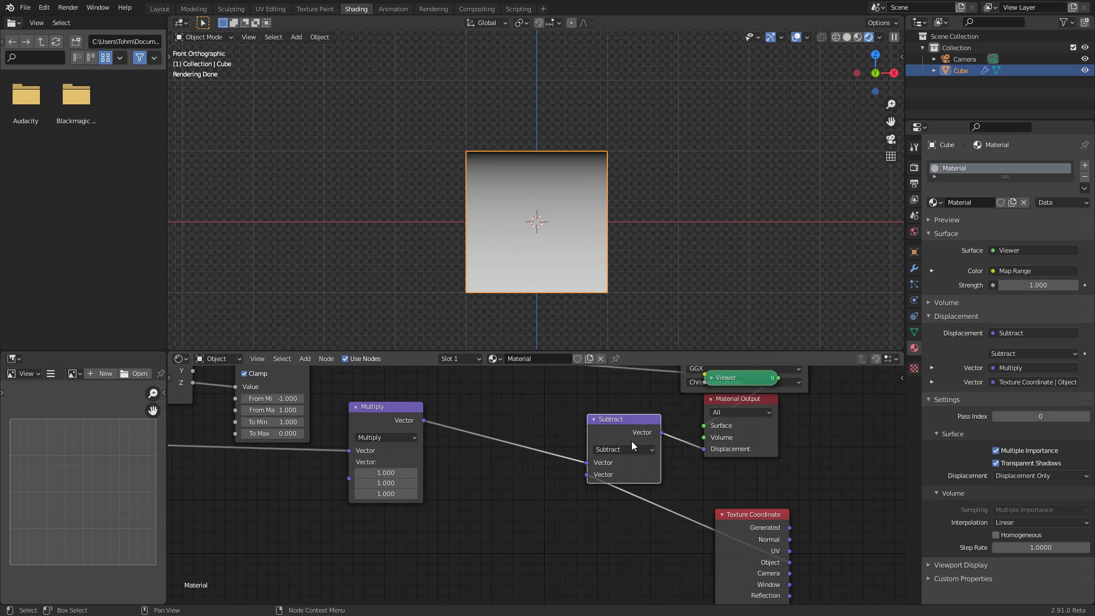
Give the Subtract node before the Material Output a custom red color
key("n")
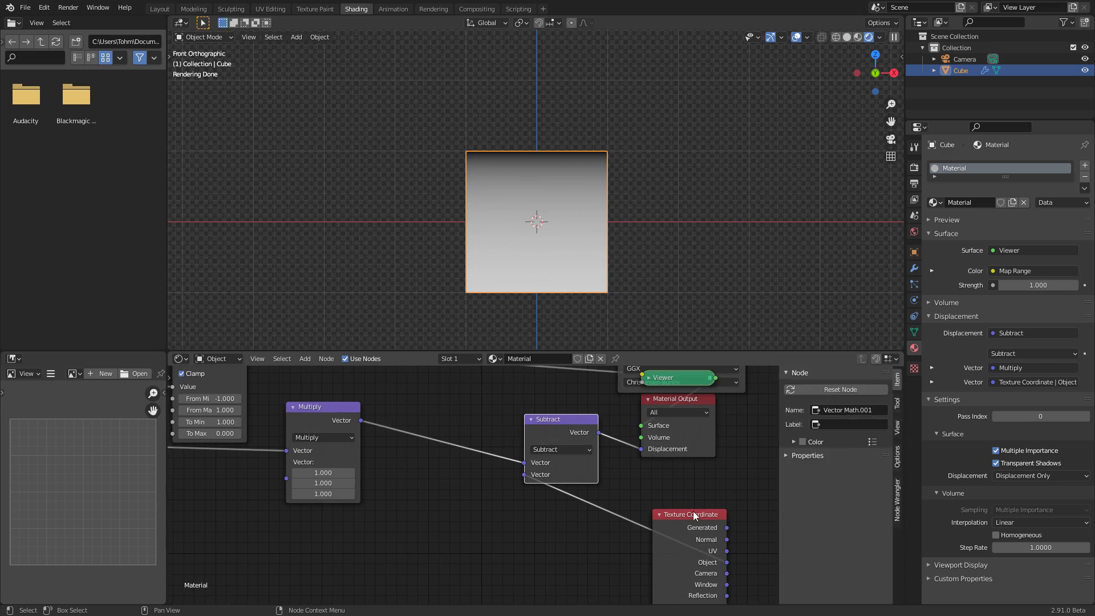
left_click(802, 442)
left_click(821, 441)
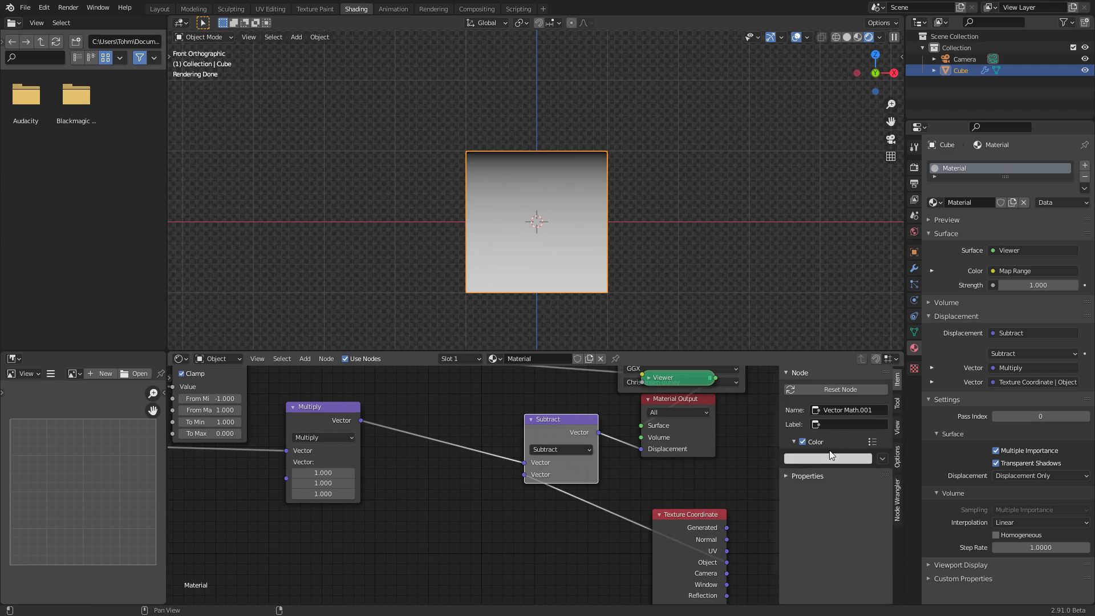
left_click(835, 458)
left_click(829, 387)
key("Home")
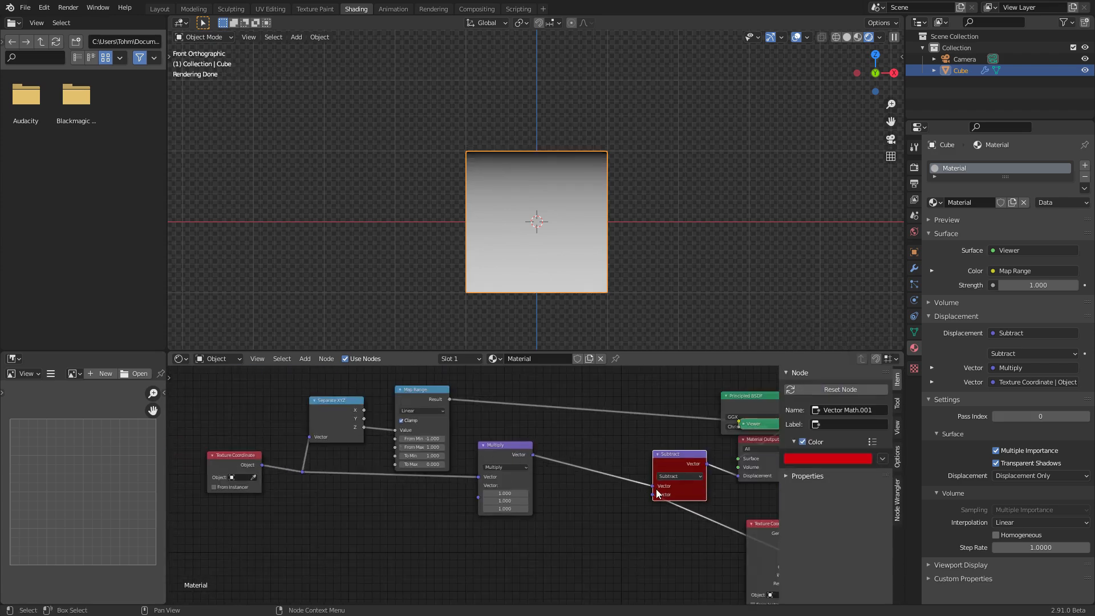
Hide the unused sockets of the Texture Coordinate node that feeds the Subtract node's second vector
mouse_move(650, 486)
left_mouse_down()
mouse_move(628, 486)
mouse_move(654, 496)
left_mouse_up()
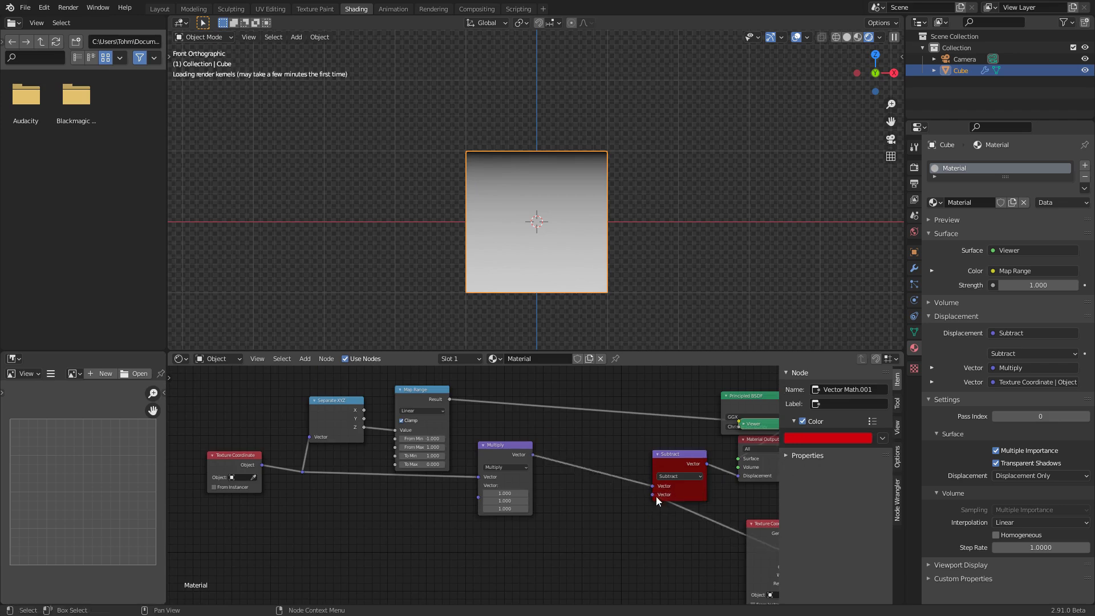
middle_click_drag(655, 496, 570, 464)
left_click(683, 501)
key("ctrl+h")
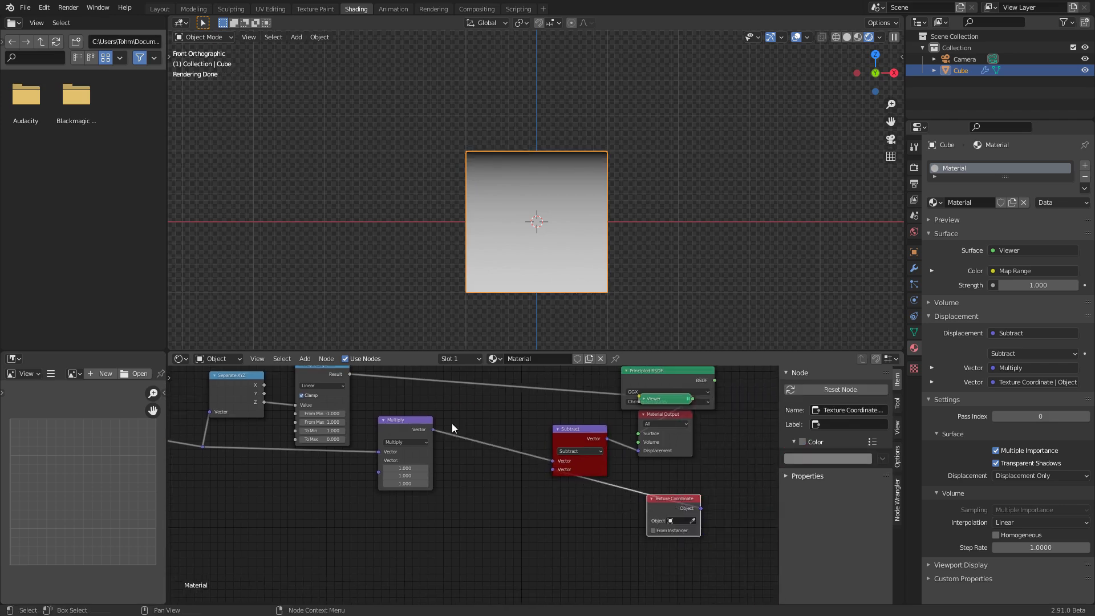
Add a Combine XYZ node below the Map Range node and connect its output to the Multiply node's second vector
middle_click_drag(477, 439, 573, 460)
scroll(391, 430, "up", 2)
middle_click_drag(391, 430, 450, 434)
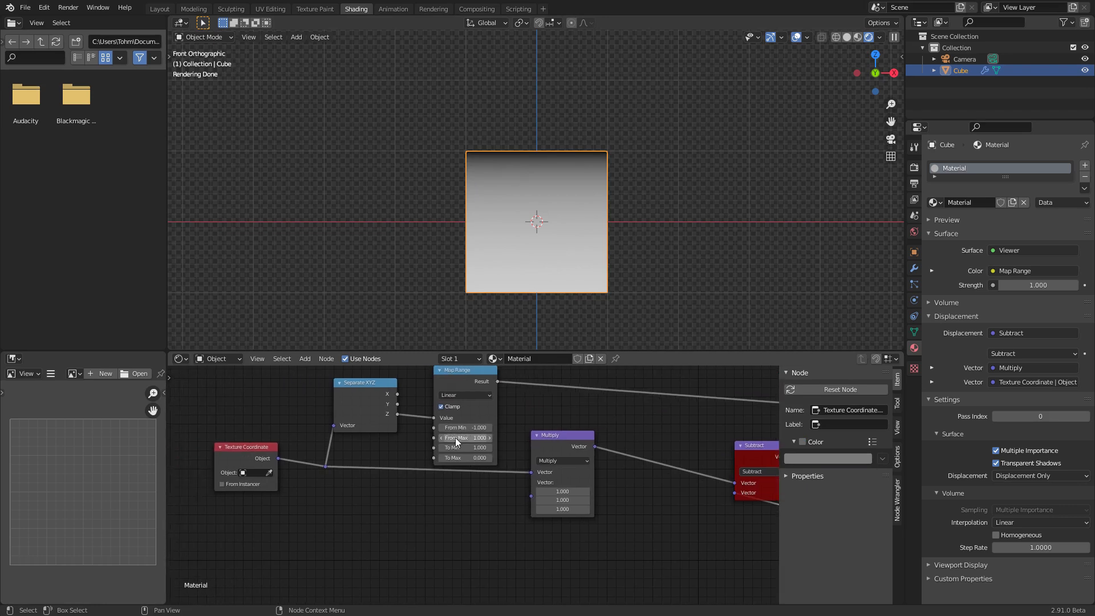
scroll(485, 442, "up", 2)
key("shift+a")
left_click(521, 396)
type("combine")
key("Down")
key("Down")
key("Return")
left_click(395, 490)
right_click_drag(483, 512, 570, 502, "alt")
Set the Combine XYZ node's X, Y and Z values to 1
left_click_drag(445, 495, 475, 546)
type("1")
key("Return")
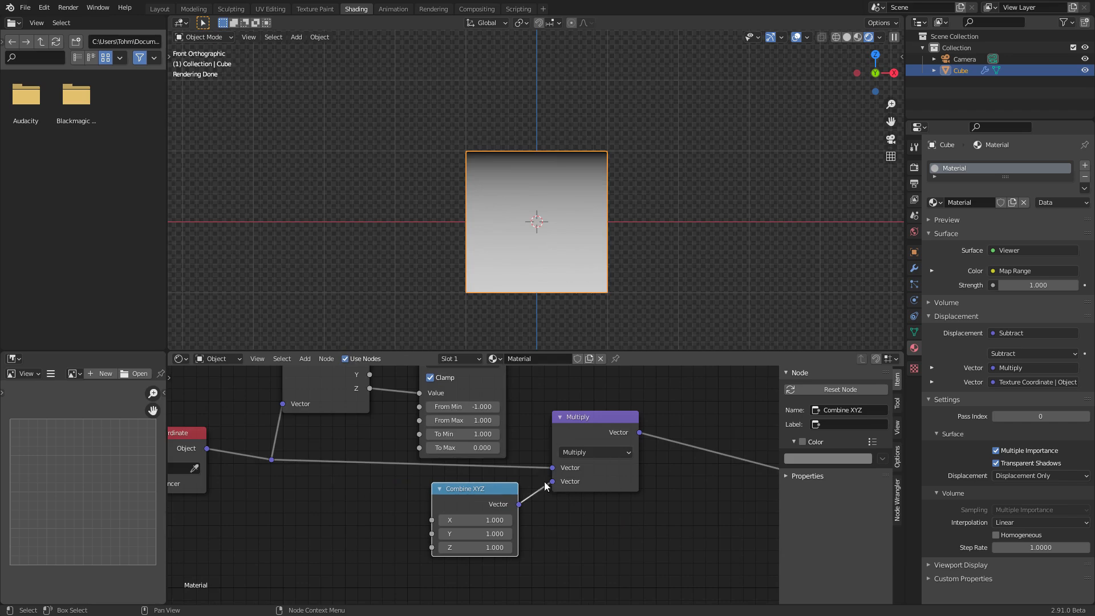
Connect the Map Range result to the X and Y inputs of Combine XYZ and view the cube in perspective
scroll(563, 478, "down", 2)
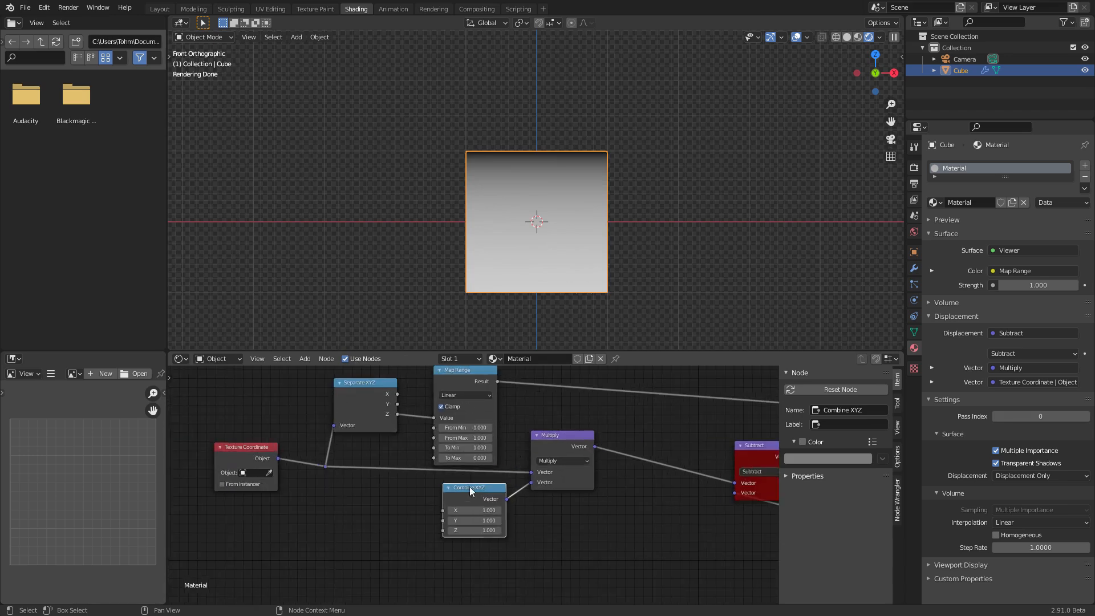
right_click_drag(499, 380, 465, 474, "alt")
right_click_drag(485, 410, 429, 508, "alt")
middle_click_drag(546, 234, 618, 234)
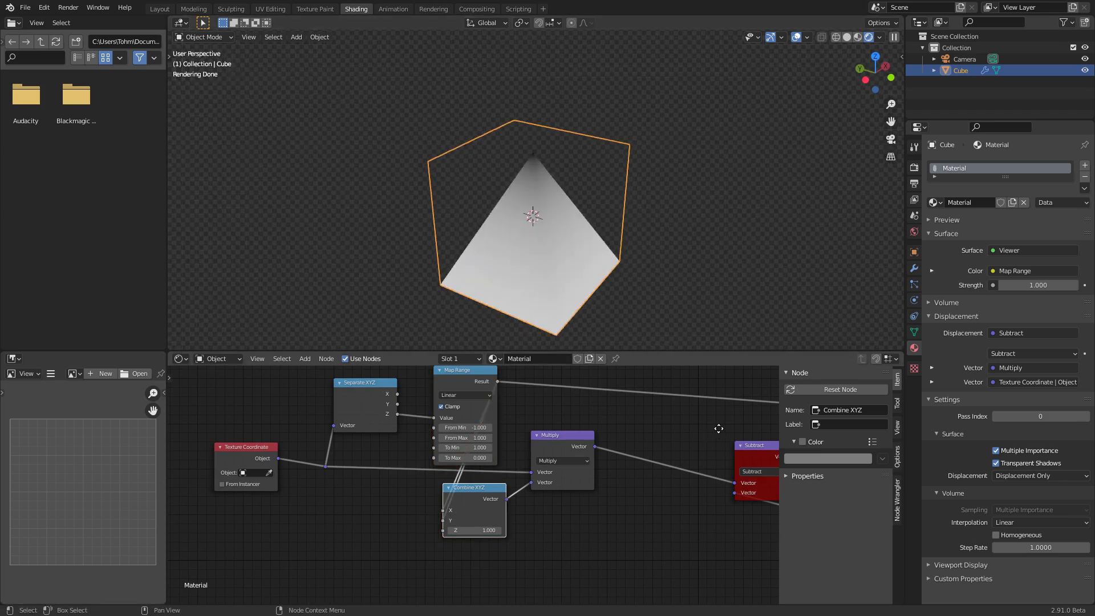
Preview the Principled BSDF on the displaced cube, and switch the preview back to the Map Range result
middle_click_drag(718, 428, 490, 456)
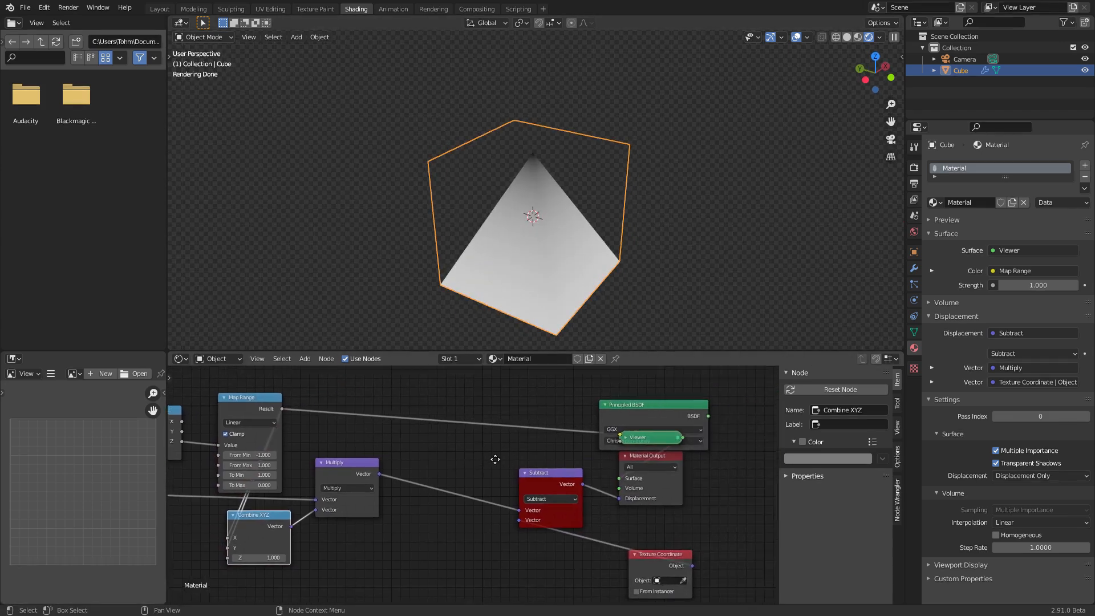
left_click(641, 417, "ctrl+shift")
mouse_move(606, 236)
middle_mouse_down()
mouse_move(426, 224)
mouse_move(618, 242)
mouse_move(464, 220)
mouse_move(606, 242)
middle_mouse_up()
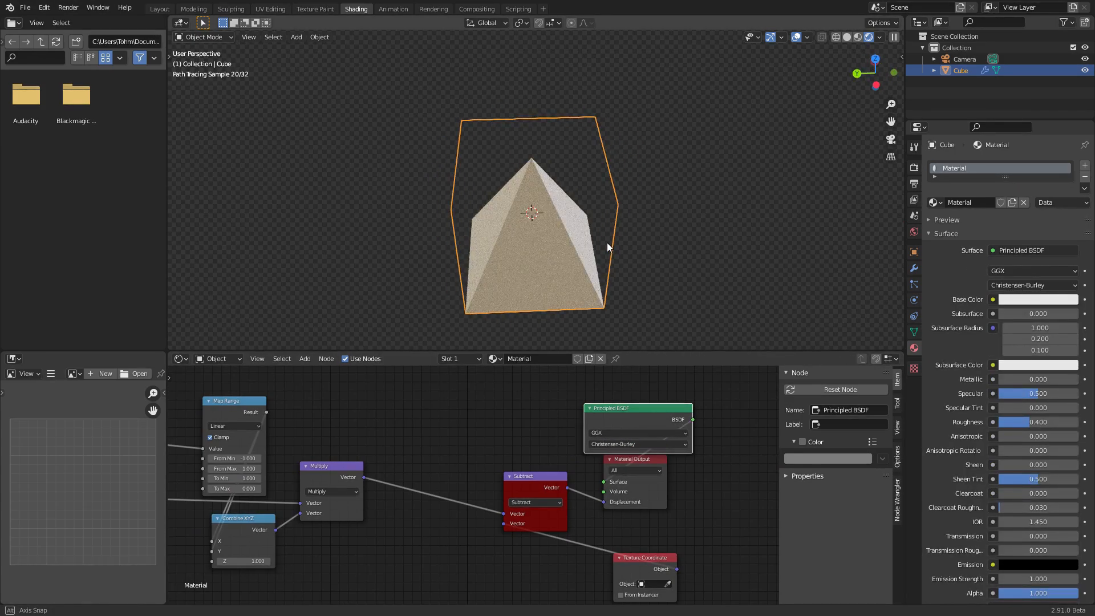
middle_click_drag(171, 493, 324, 478)
left_click(394, 396, "ctrl+shift")
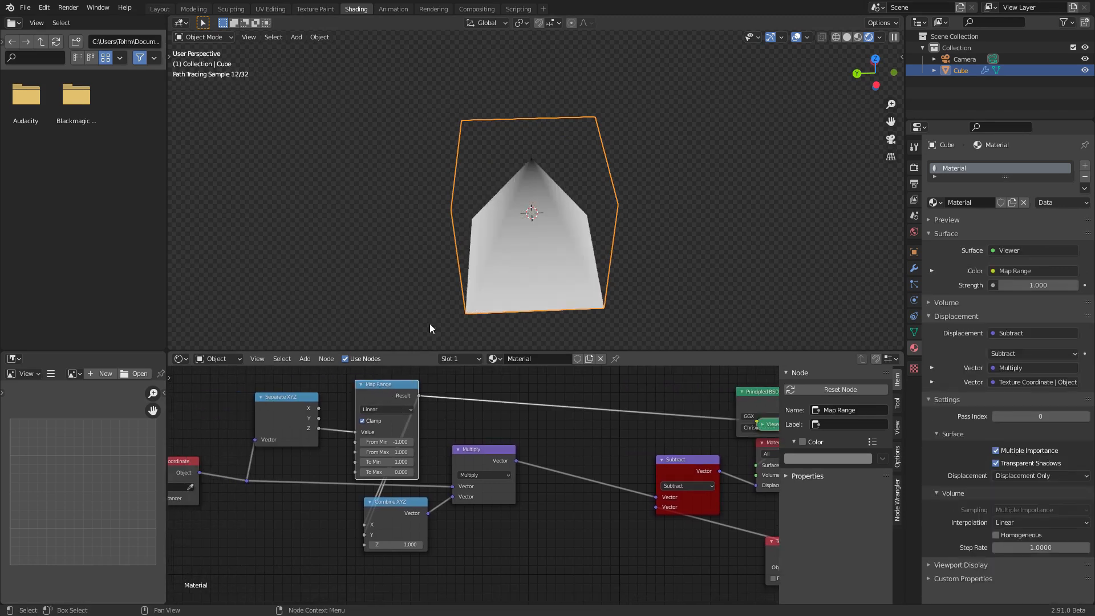
Mute the Multiply node and orbit around the cube without the taper
left_click(474, 451)
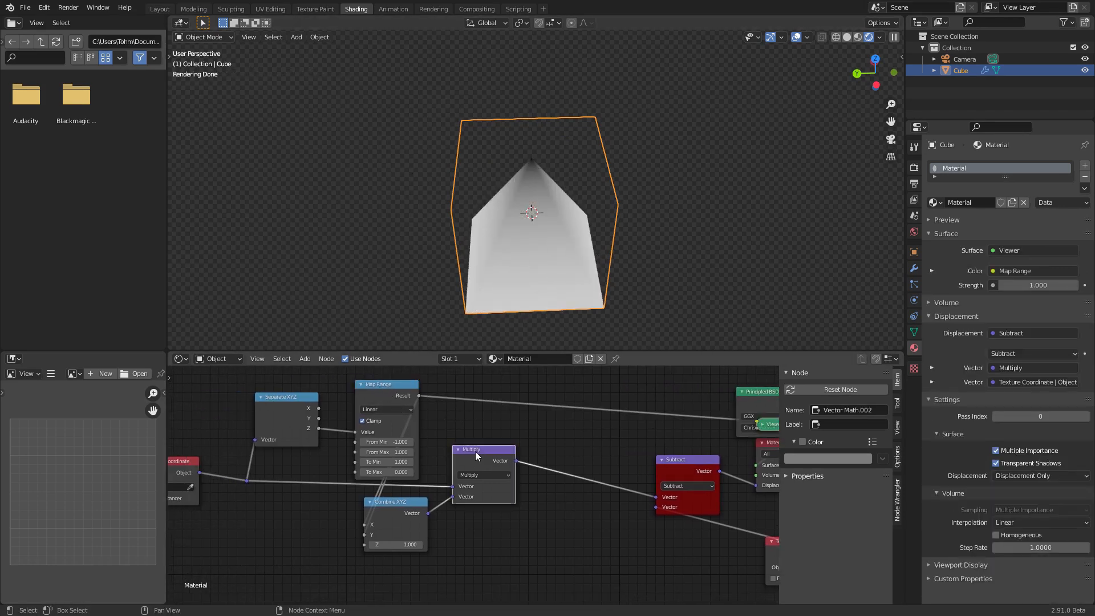
key("m")
mouse_move(490, 285)
middle_mouse_down()
mouse_move(480, 159)
mouse_move(488, 190)
middle_mouse_up()
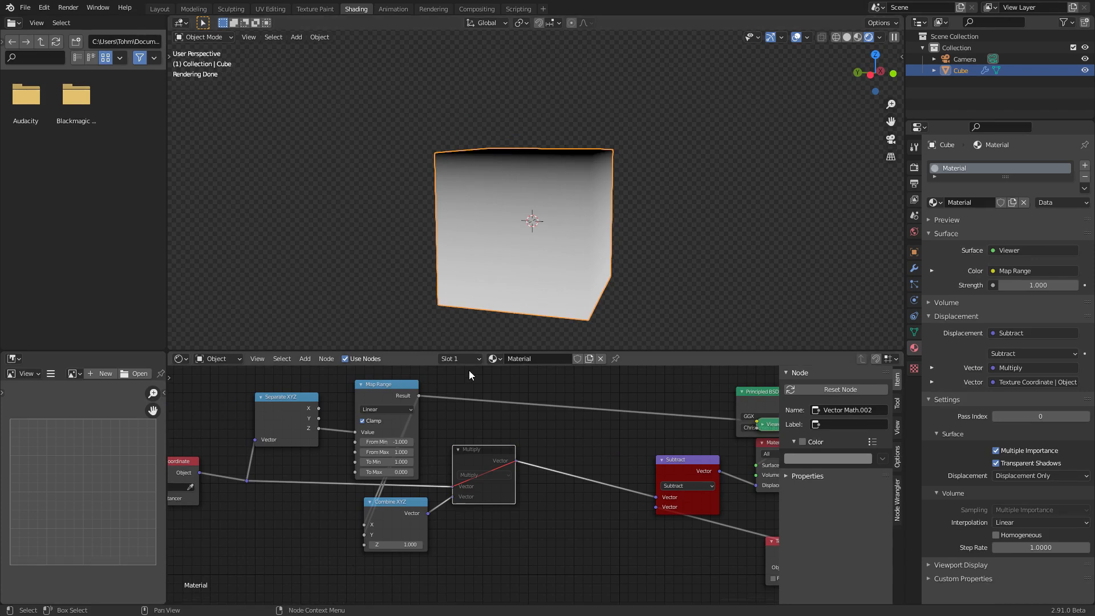
Try scaling the cube's mesh selection in Edit Mode, undo the scaling and return to Object Mode
key("Tab")
middle_click_drag(620, 165, 648, 177)
key("s")
left_click(575, 150)
key("ctrl+z")
key("Tab")
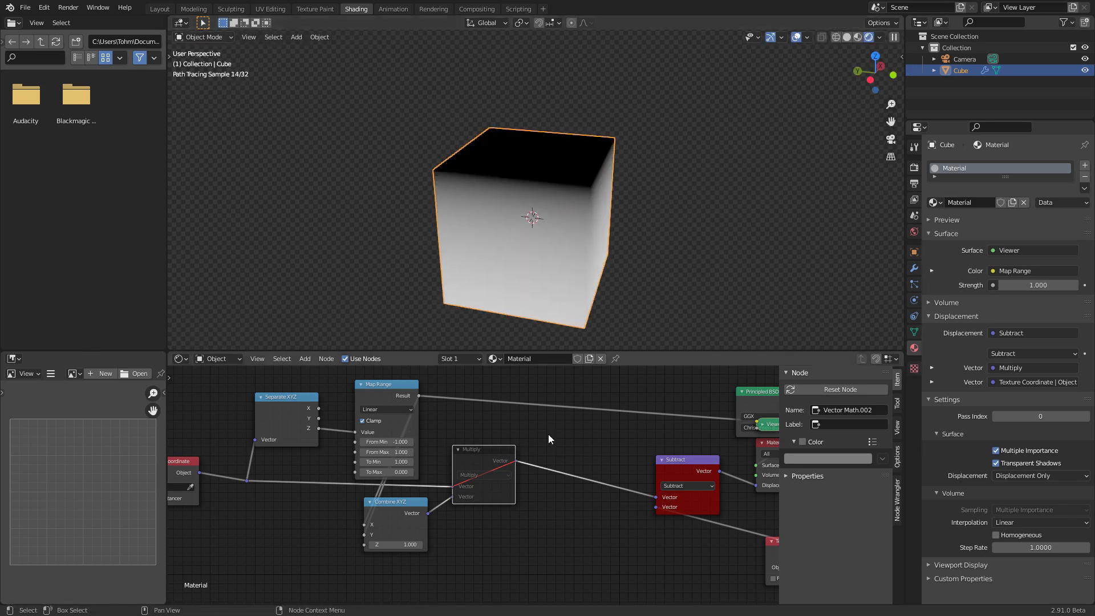
Unmute the Multiply node and move the first Texture Coordinate node farther from the Separate XYZ node
key("m")
scroll(614, 439, "down", 2)
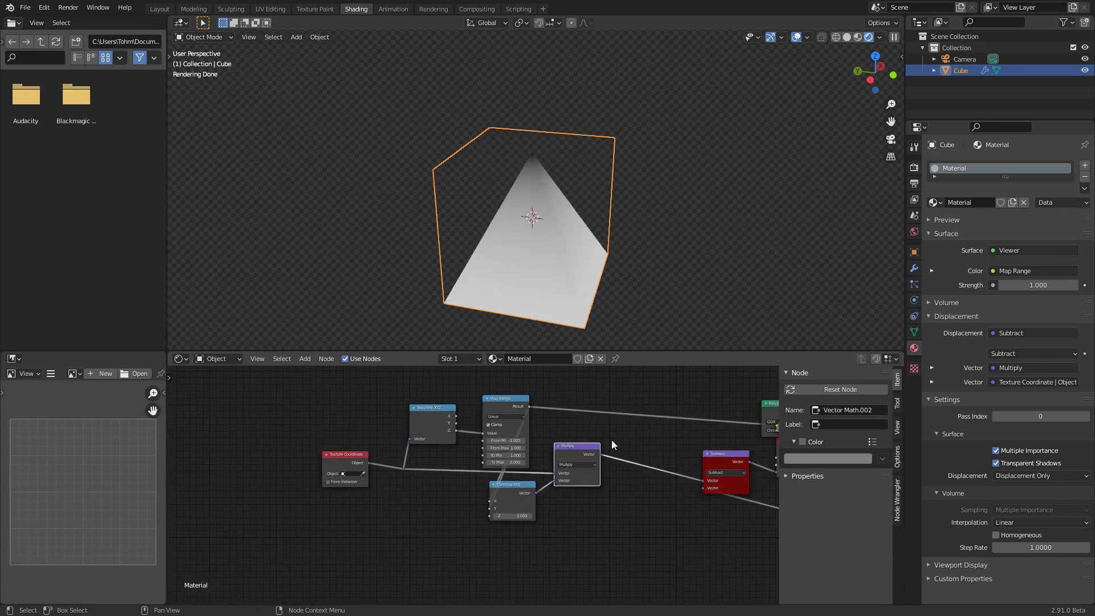
left_click_drag(354, 462, 304, 462)
scroll(502, 475, "up", 1)
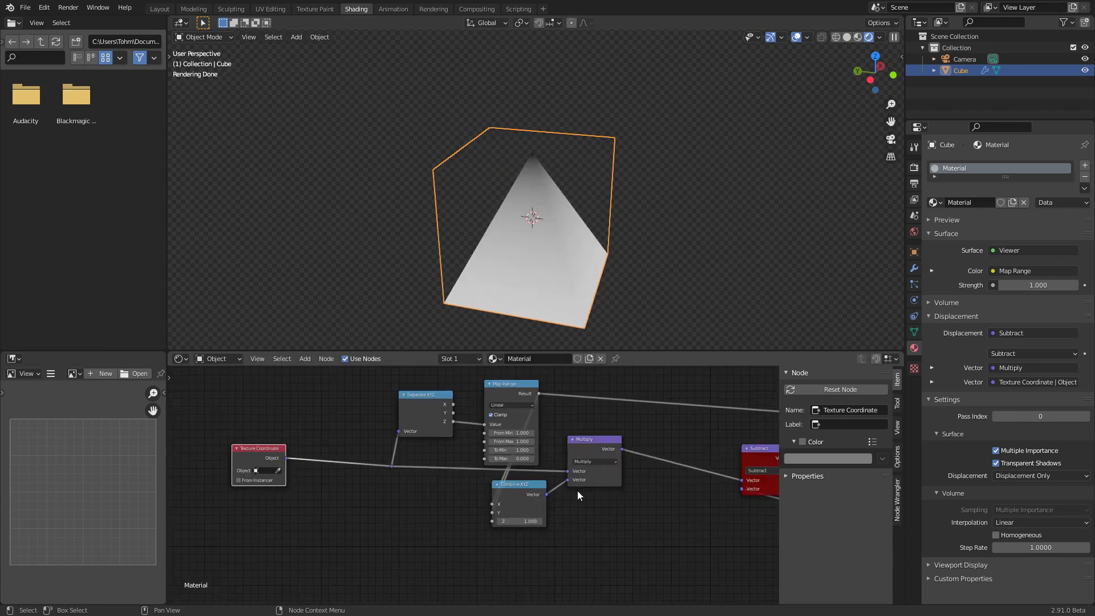
Group the Separate XYZ, Map Range, Combine XYZ and Multiply nodes, and place the group beside the Texture Coordinate node
left_click_drag(660, 537, 426, 401)
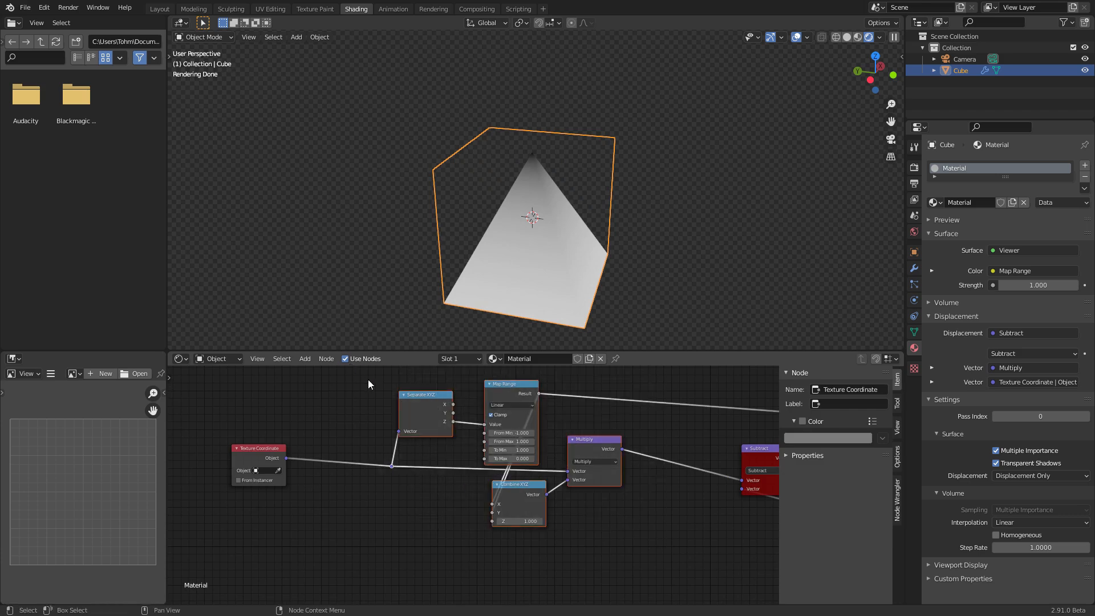
key("ctrl+g")
key("Tab")
left_click_drag(507, 455, 339, 446)
Remove the Result output from the node group's interface and leave the group
left_click(369, 431)
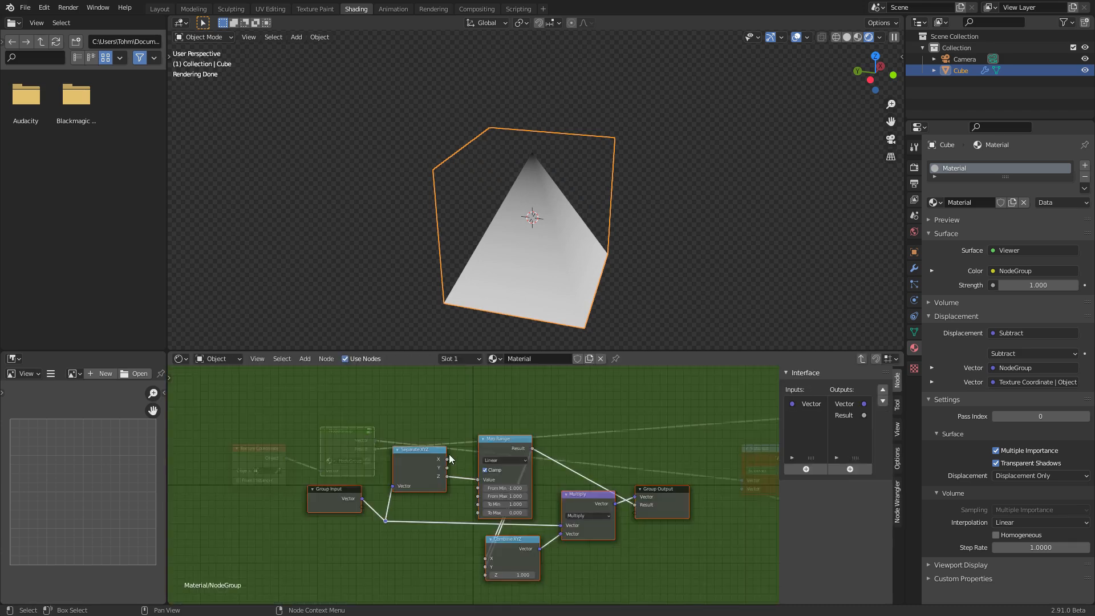
left_click(843, 415)
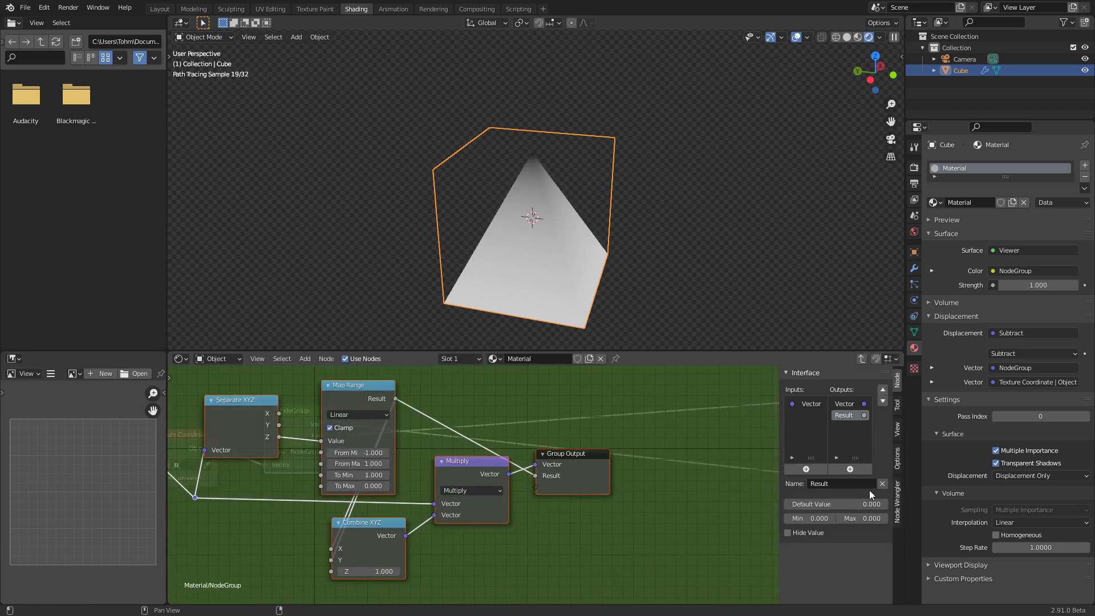
left_click(882, 483)
key("Tab")
scroll(478, 435, "down", 6)
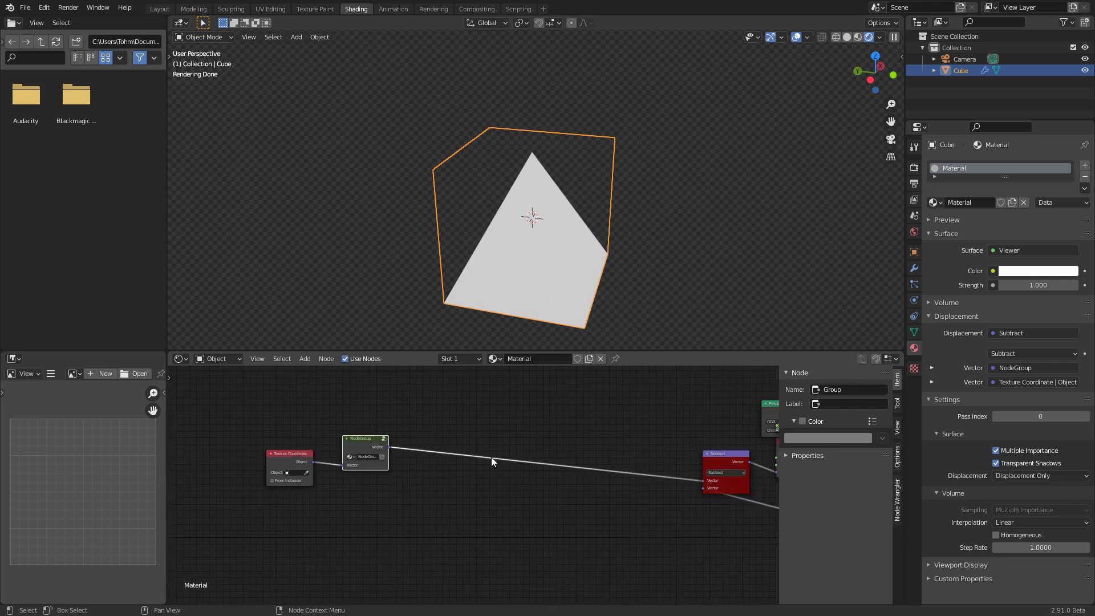
Move the Texture Coordinate and group nodes closer to the Subtract node, and switch the surface preview to the Principled BSDF
middle_click_drag(489, 460, 456, 465)
left_click_drag(360, 484, 251, 449)
key("g")
left_click(341, 467)
middle_click_drag(498, 430, 324, 420)
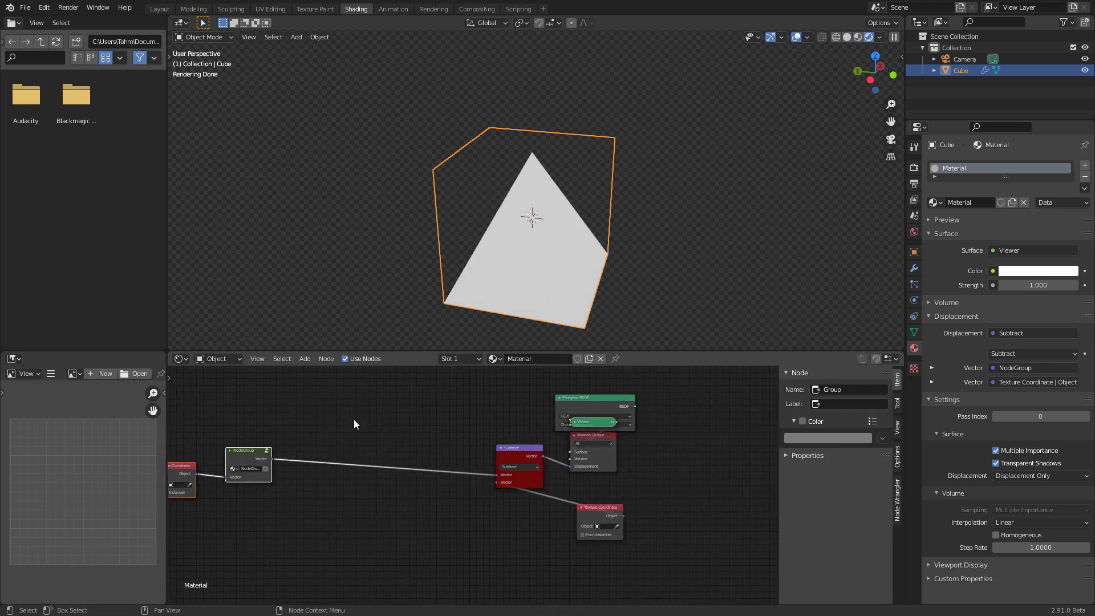
left_click(614, 406, "ctrl+shift")
Set both the name and the label of the node group to "pyramid"
middle_click_drag(455, 416, 674, 432)
scroll(476, 490, "up", 2)
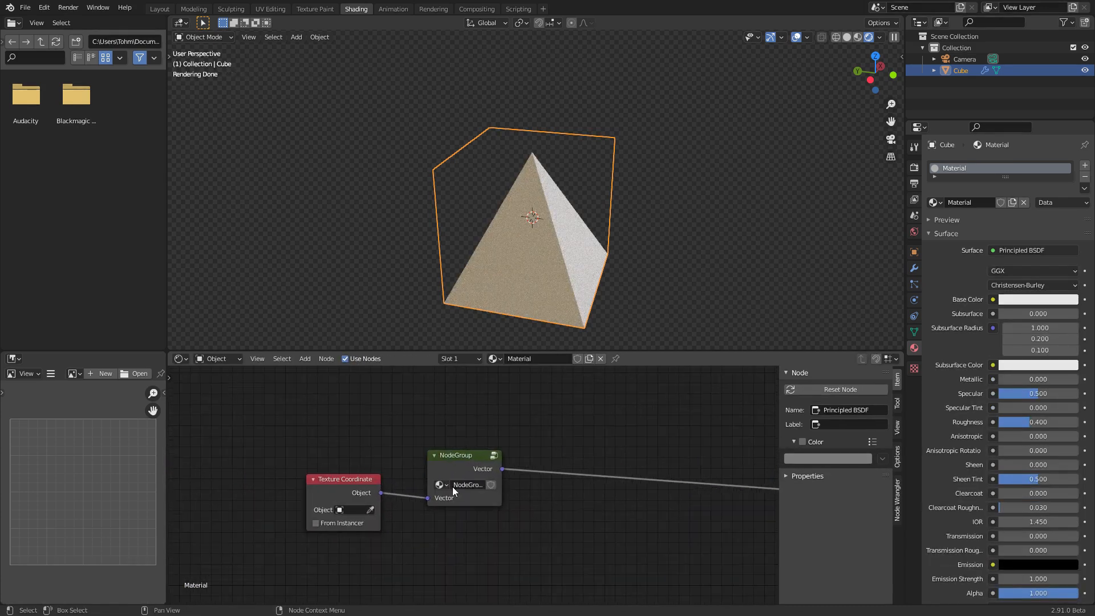
left_click(476, 462)
left_click(852, 389)
type("pyrami")
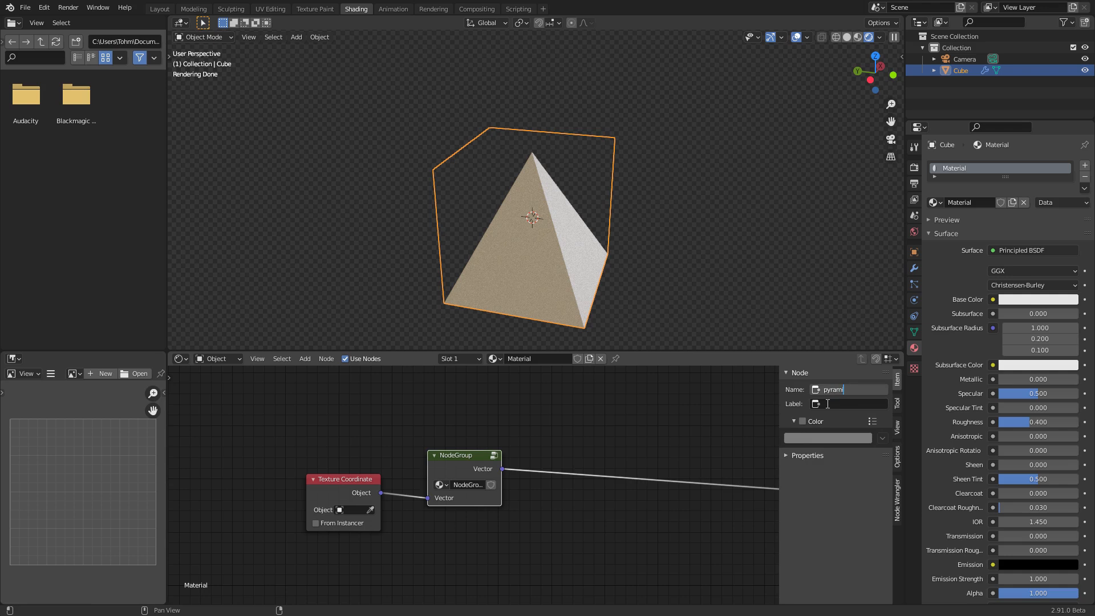
type("d")
key("Return")
type("pyramid")
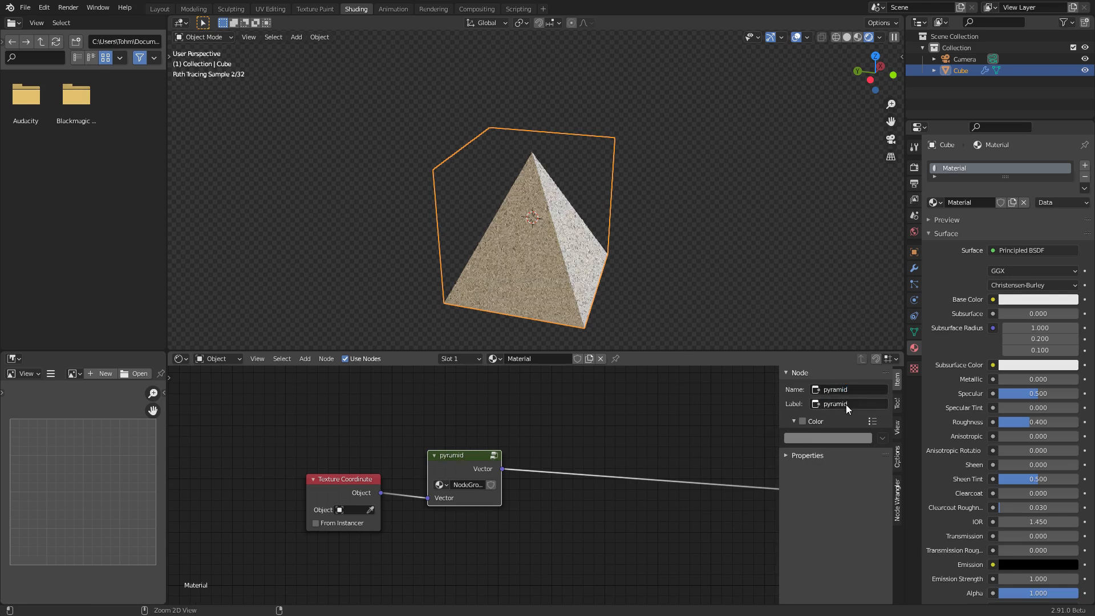
Nudge the Texture Coordinate node, combine its output with the pyramid group's in a new Mix node, and expand and raise that node
left_click(354, 480)
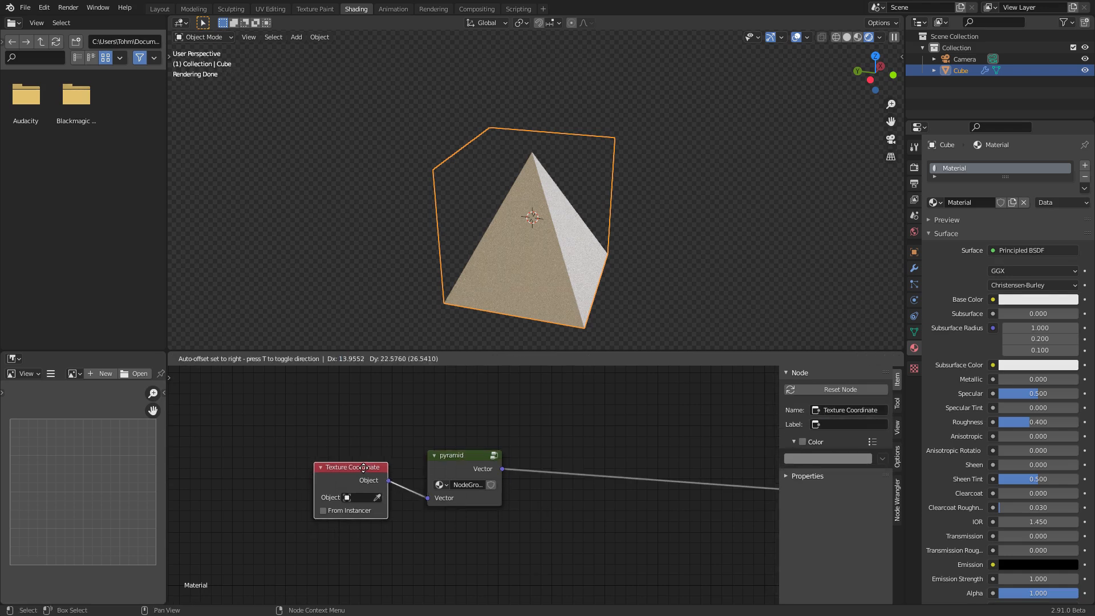
scroll(409, 531, "up", 2)
right_click_drag(486, 471, 365, 494, "alt")
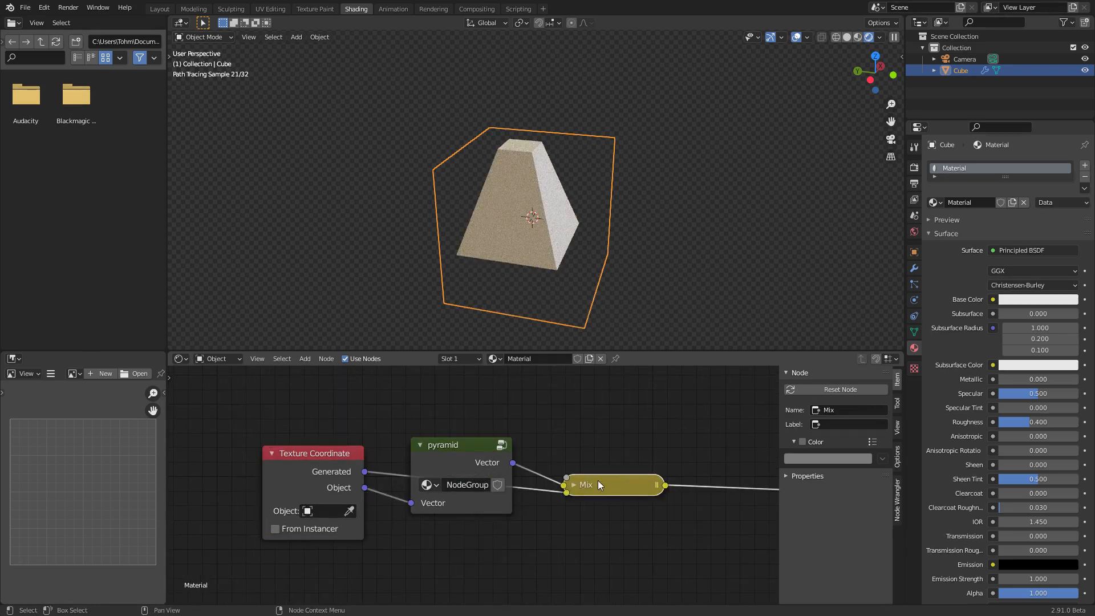
left_click(572, 485)
left_click_drag(599, 491, 600, 435)
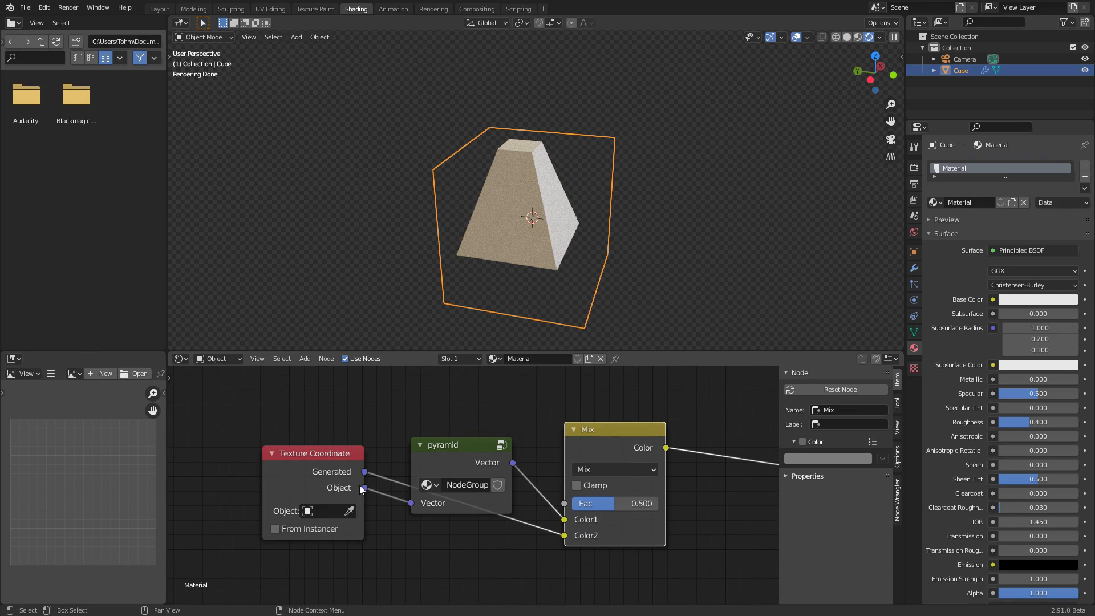
Feed Object coordinates instead of Generated into the Mix node's Color2, and slide its factor to 1.000 and back to 0.000
right_click_drag(378, 483, 401, 450, "ctrl")
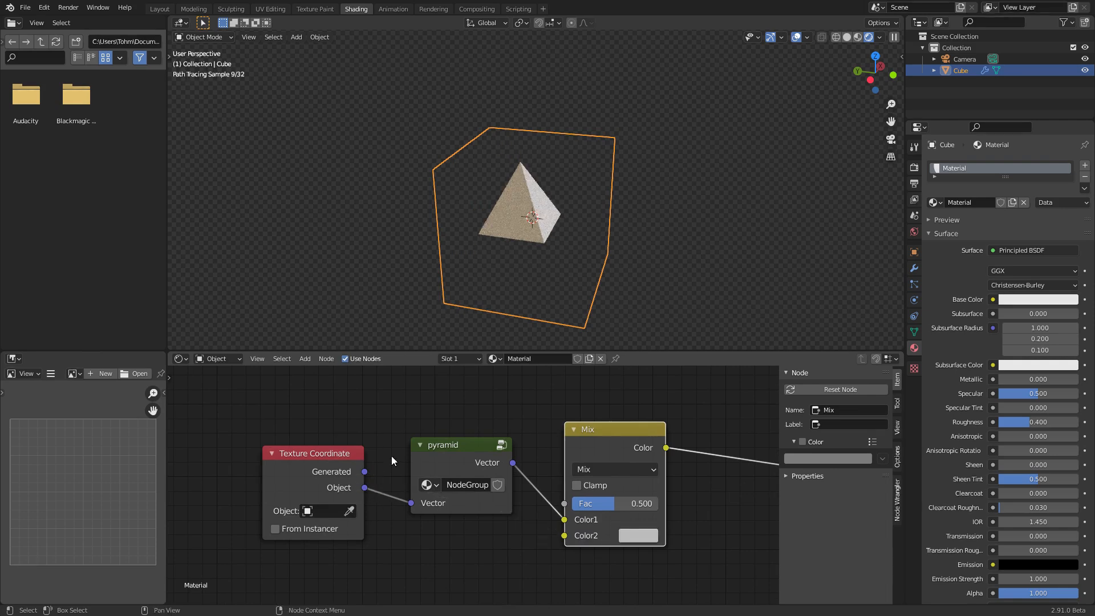
left_click_drag(365, 486, 656, 503)
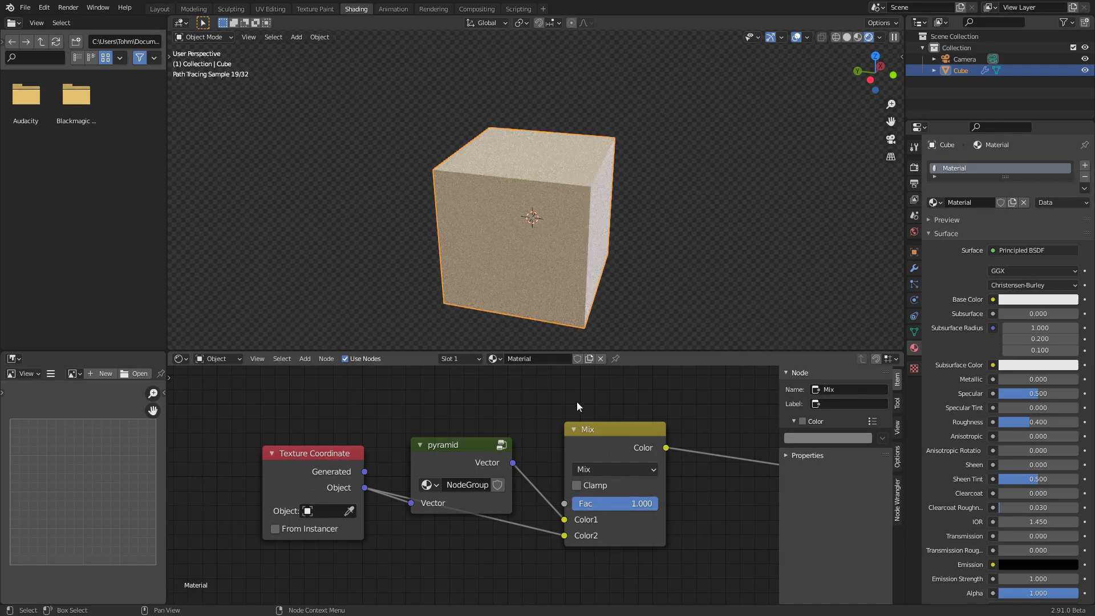
scroll(583, 438, "down", 2)
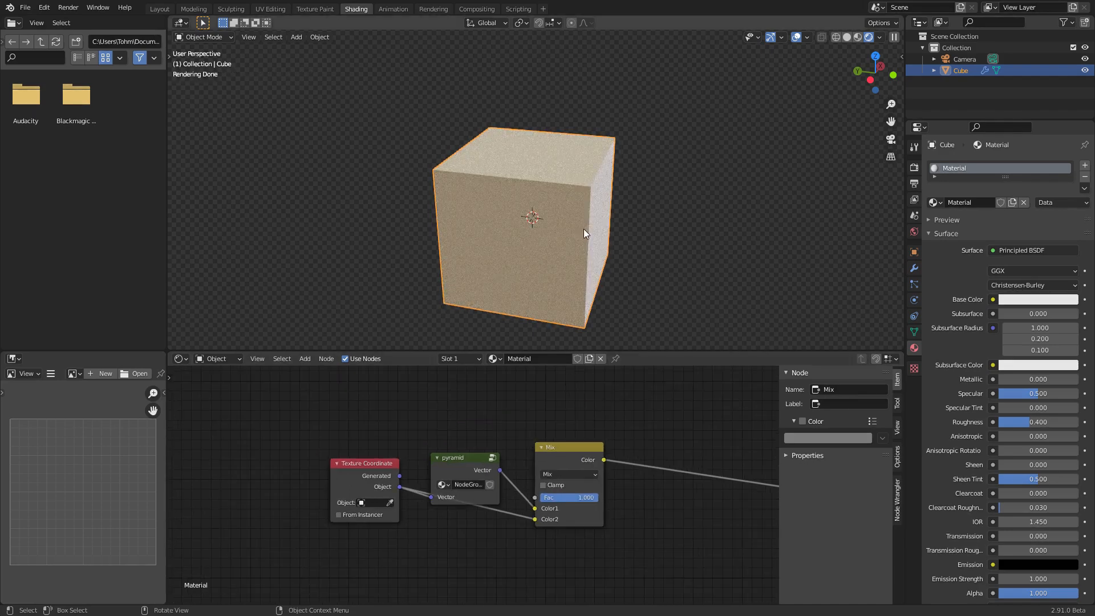
left_click_drag(575, 501, 544, 501)
Add a Wireframe node near the Principled BSDF and preview it on the surface
middle_click_drag(700, 419, 388, 427)
scroll(512, 406, "down", 1)
key("shift+a")
left_click(472, 386)
type("wire")
key("Return")
left_click(472, 386)
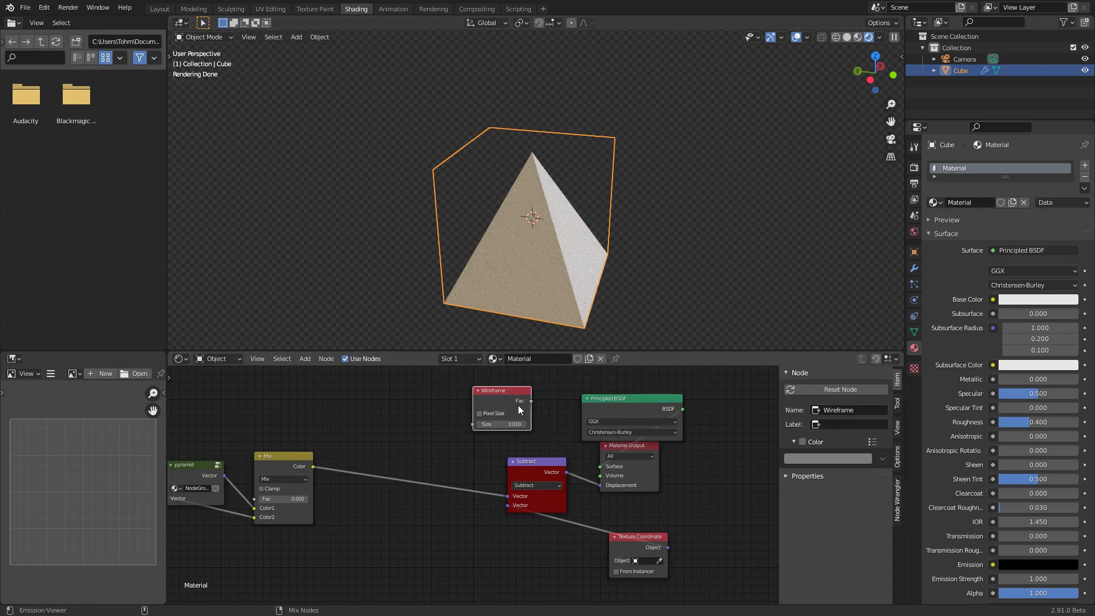
left_click(496, 402, "ctrl+shift")
Set the Mix factor to 1.000, and lower the Subdivision modifier's viewport level and return it to 3
middle_click_drag(260, 469, 485, 464)
scroll(485, 464, "up", 3)
left_click_drag(525, 500, 585, 503)
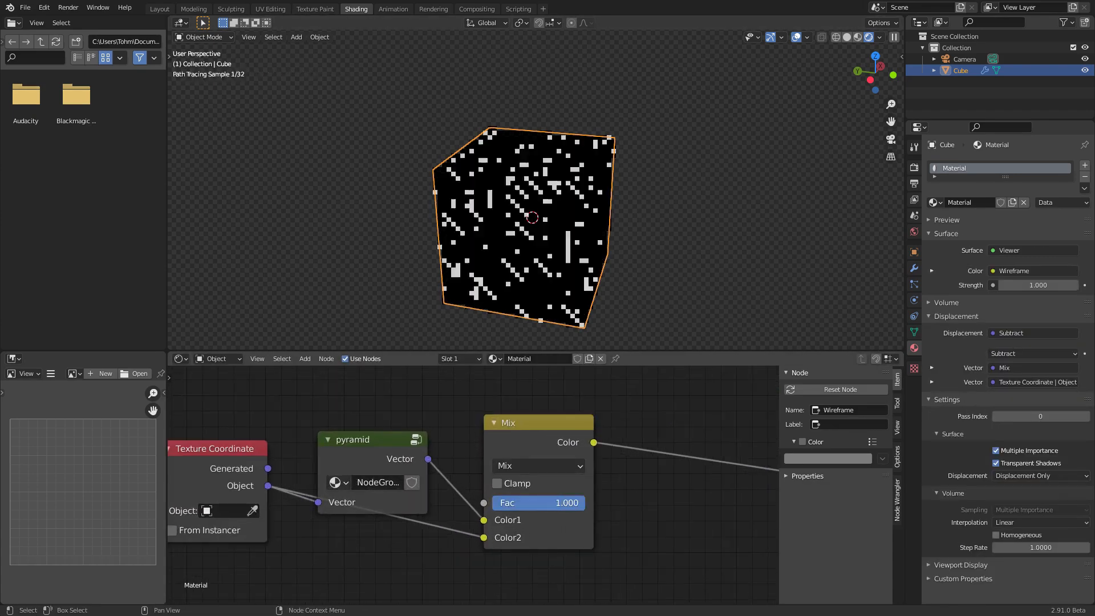
left_click(914, 268)
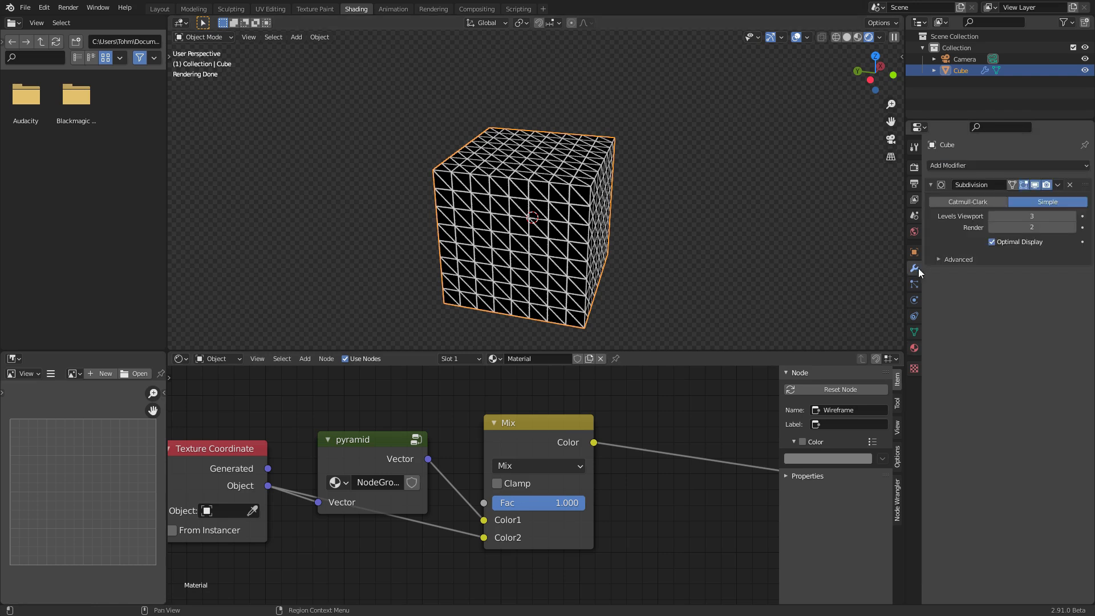
left_click(992, 216)
left_click(1073, 216)
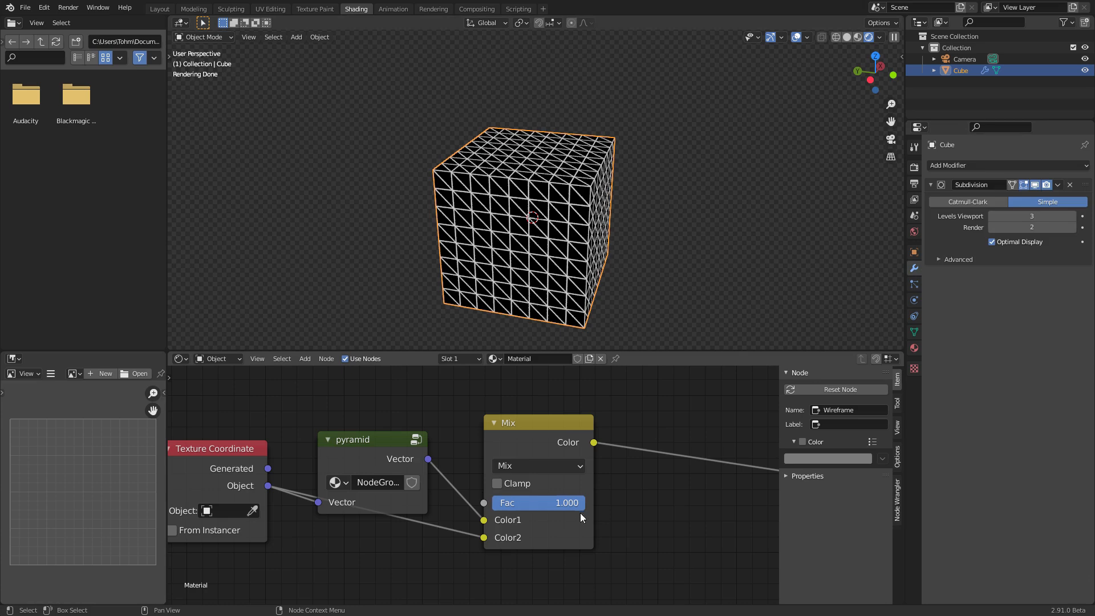
Set the Mix factor to 0.000, and try a lower Subdivision viewport level on the pyramid before restoring it to 3
left_click_drag(582, 503, 485, 502)
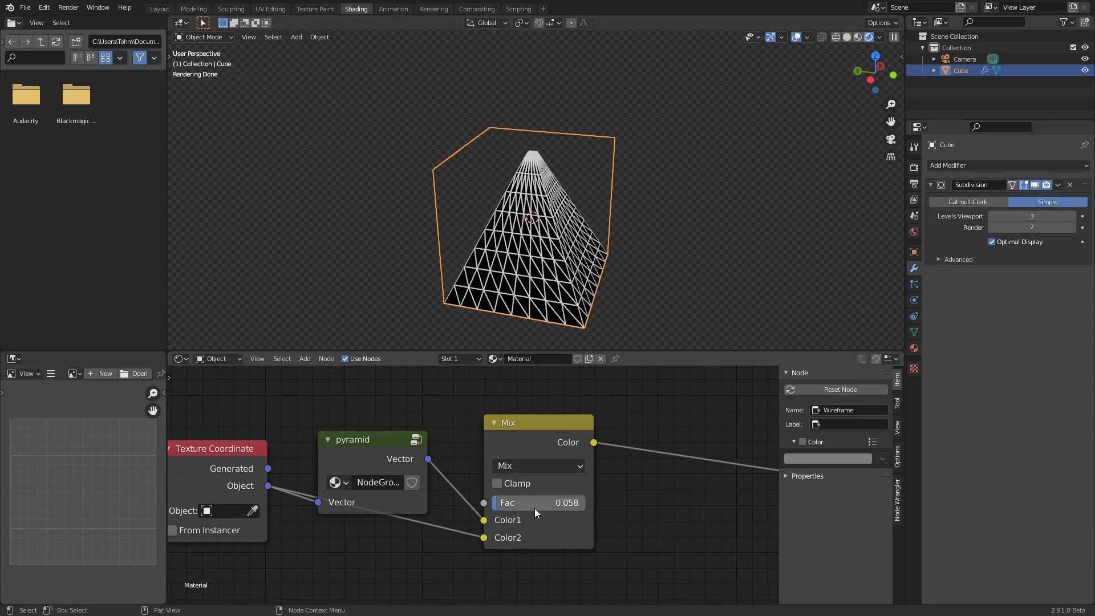
left_click(995, 217)
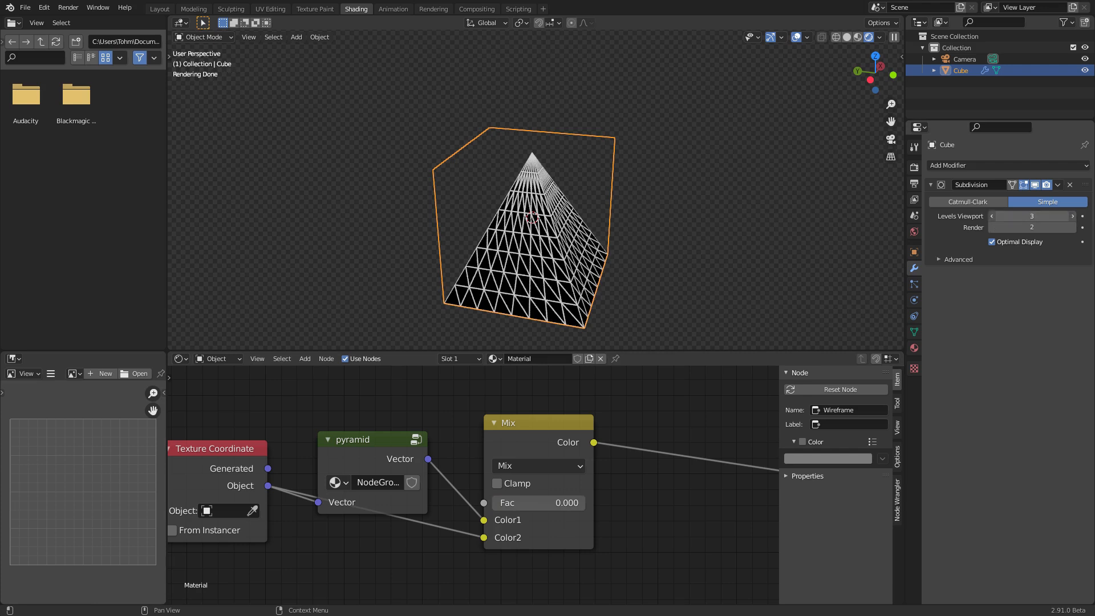
type("1")
key("Return")
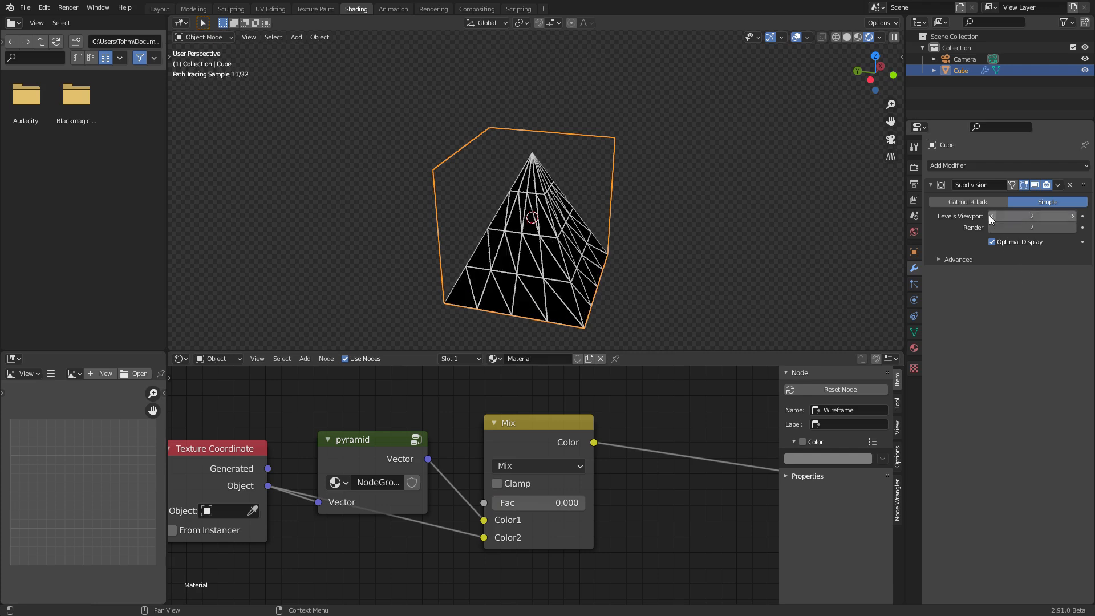
left_click(1073, 216)
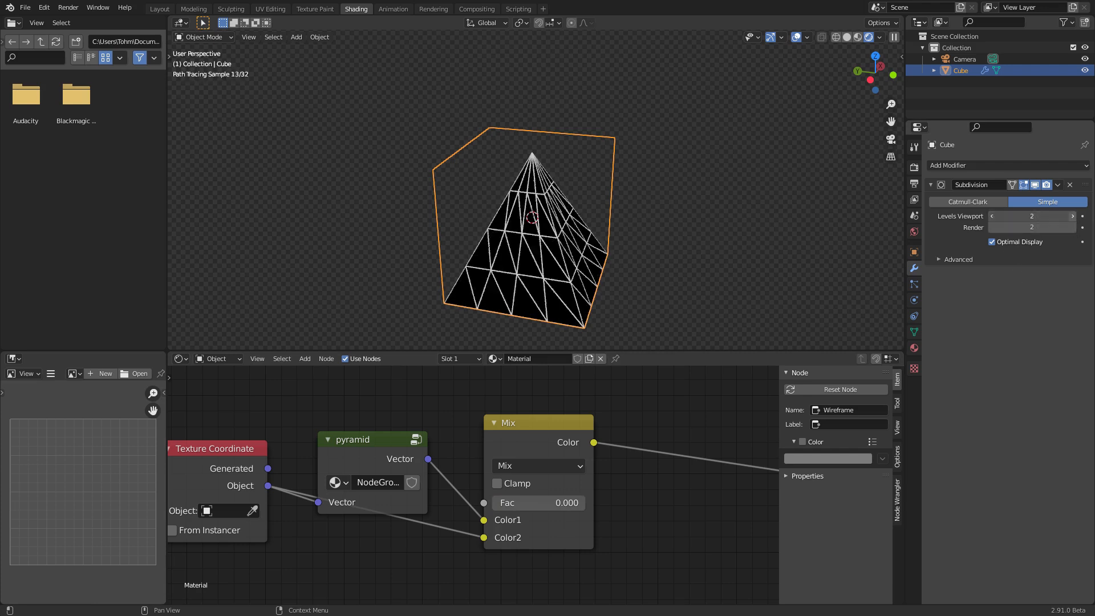
left_click(1073, 216)
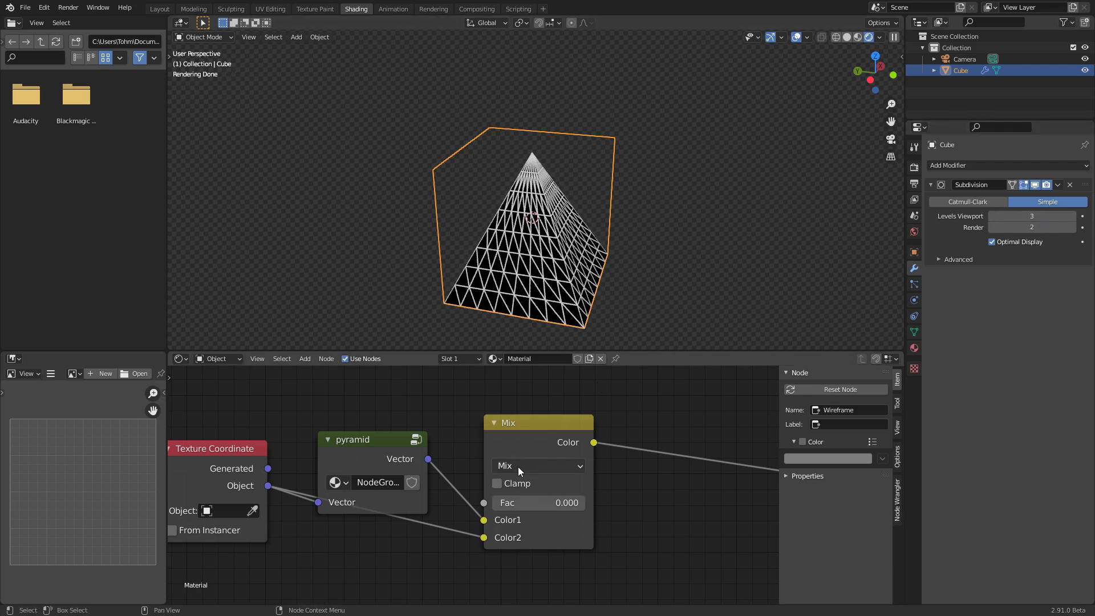
Set the Mix factor to 1.000 and switch the surface preview back to the Principled BSDF
left_click_drag(501, 503, 578, 503)
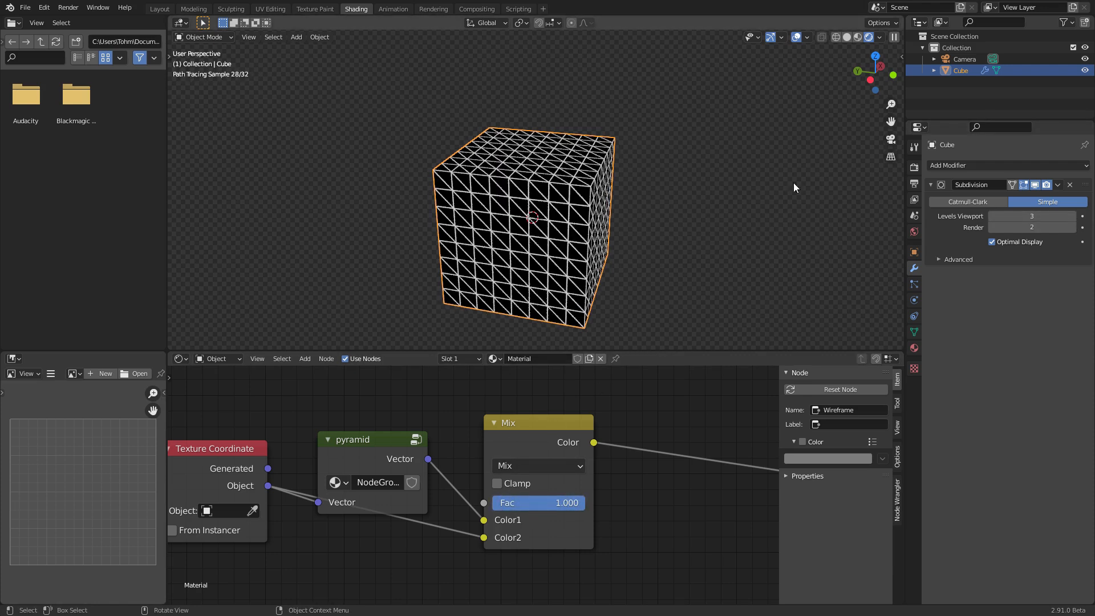
scroll(559, 452, "down", 1)
scroll(558, 452, "down", 8)
middle_click_drag(659, 431, 492, 422)
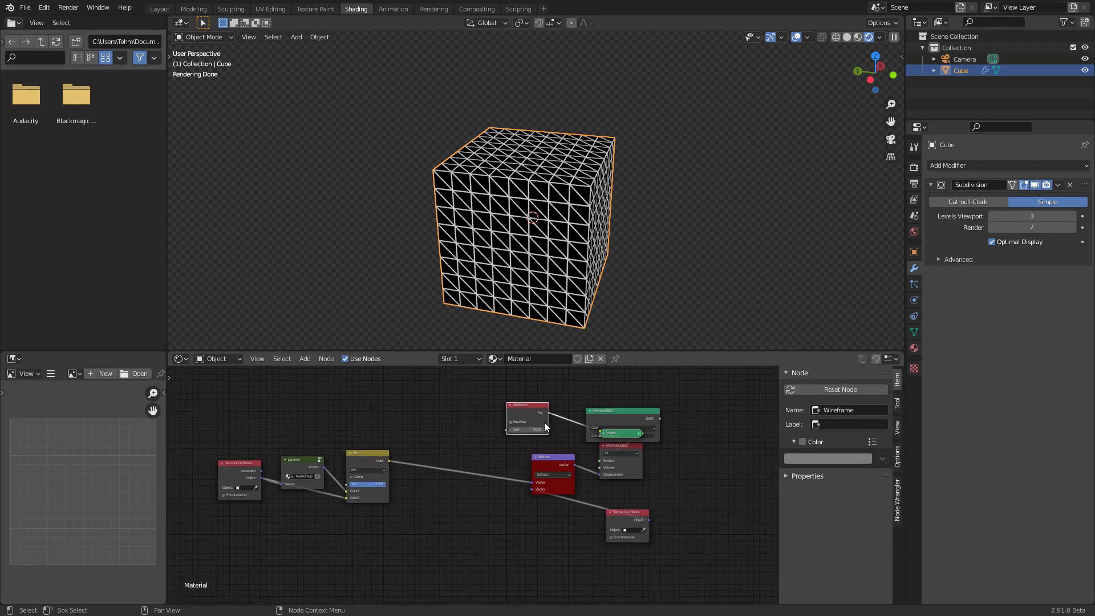
left_click(624, 413, "ctrl+shift")
scroll(469, 435, "up", 2)
scroll(552, 206, "down", 2)
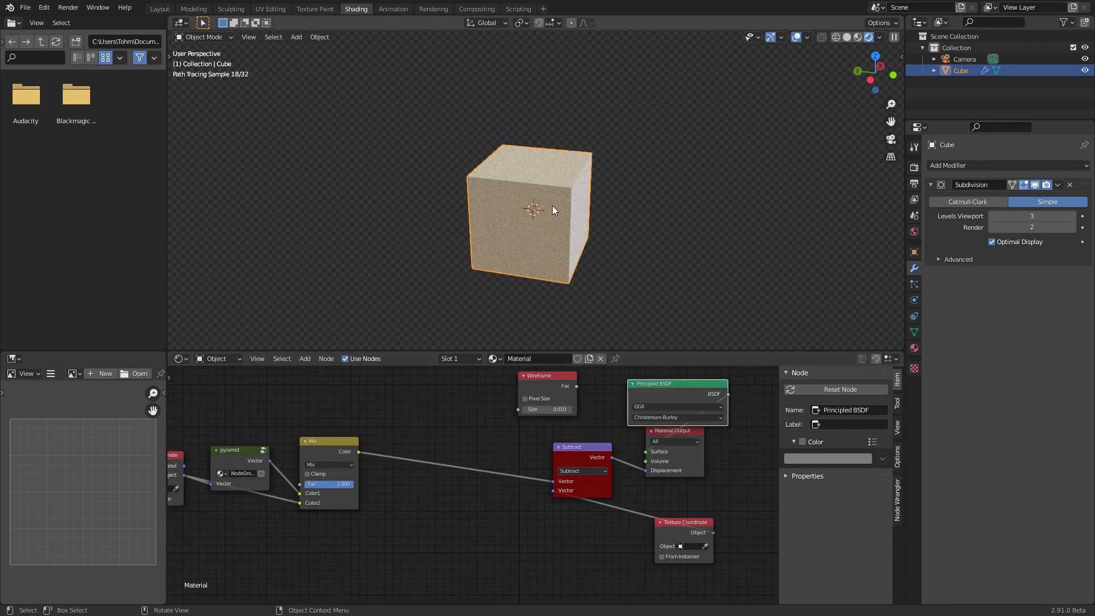
Save the blend file
middle_click_drag(295, 494, 405, 496)
key("ctrl+s")
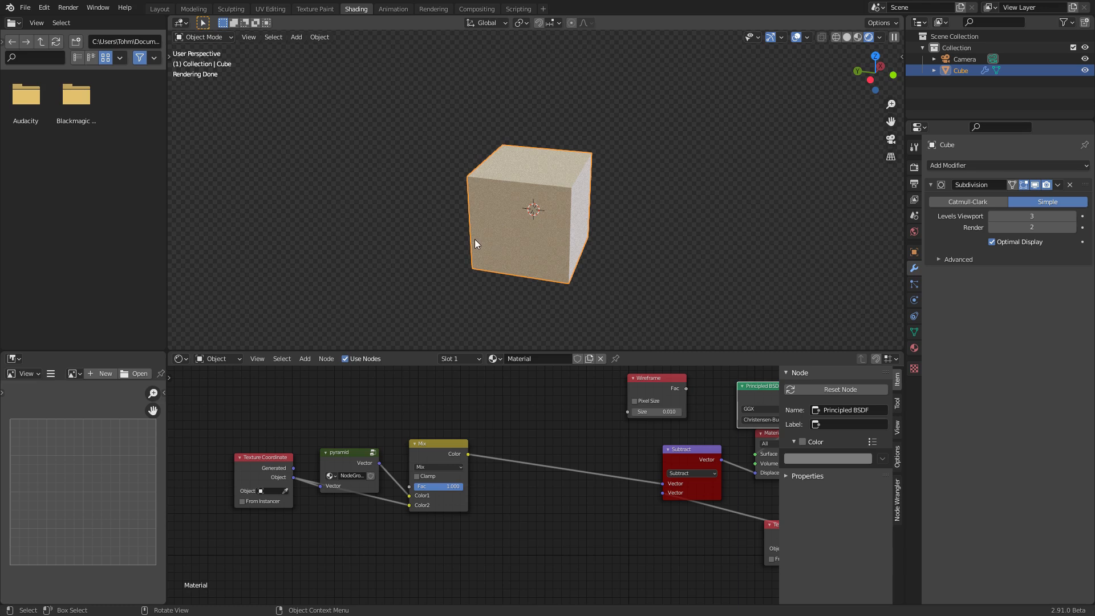
key("ctrl+s")
Subdivide all faces of the cube's mesh with 2 cuts
scroll(553, 195, "up", 2)
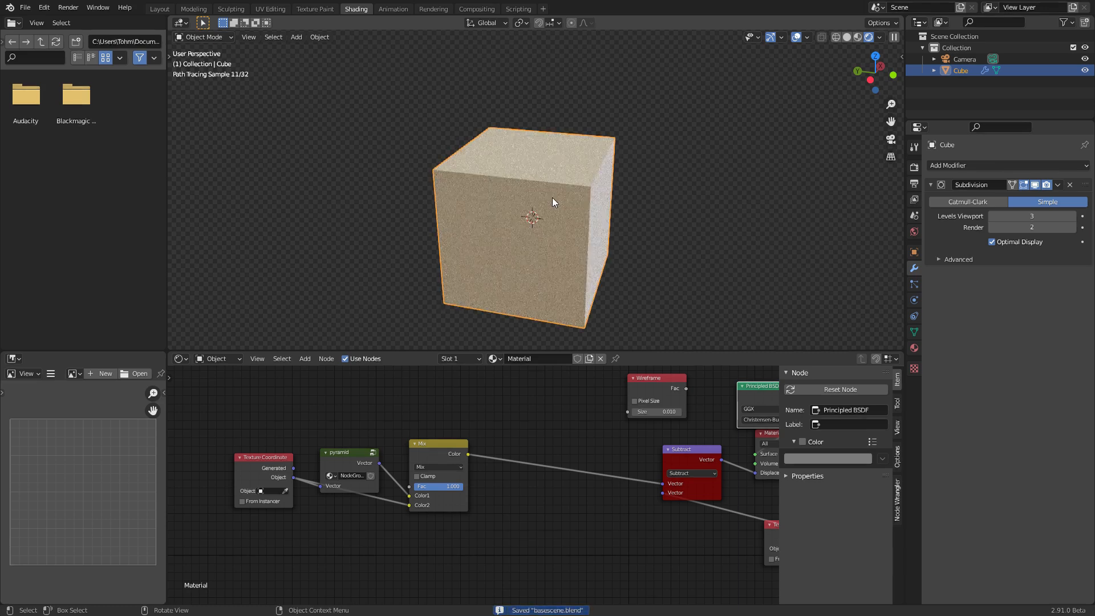
key("Tab")
key("a")
right_click(521, 180)
left_click(521, 180)
left_click(253, 337)
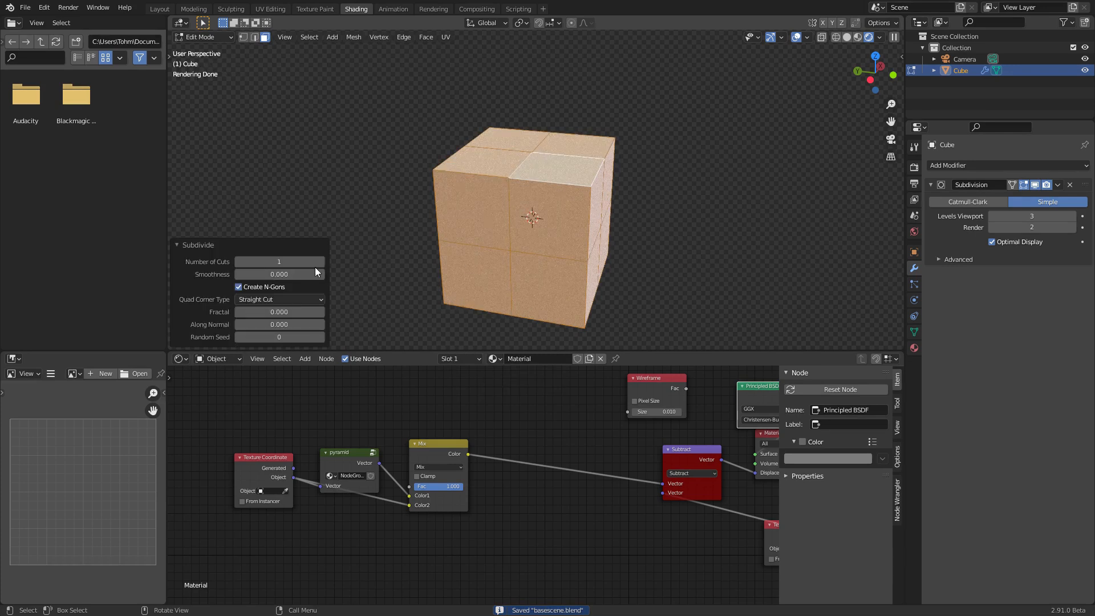
left_click(319, 261)
Apply To Sphere with factor 1.0 to the subdivided mesh, and revert it to the plain cube in Object Mode
key("F3")
type("to sph")
key("Return")
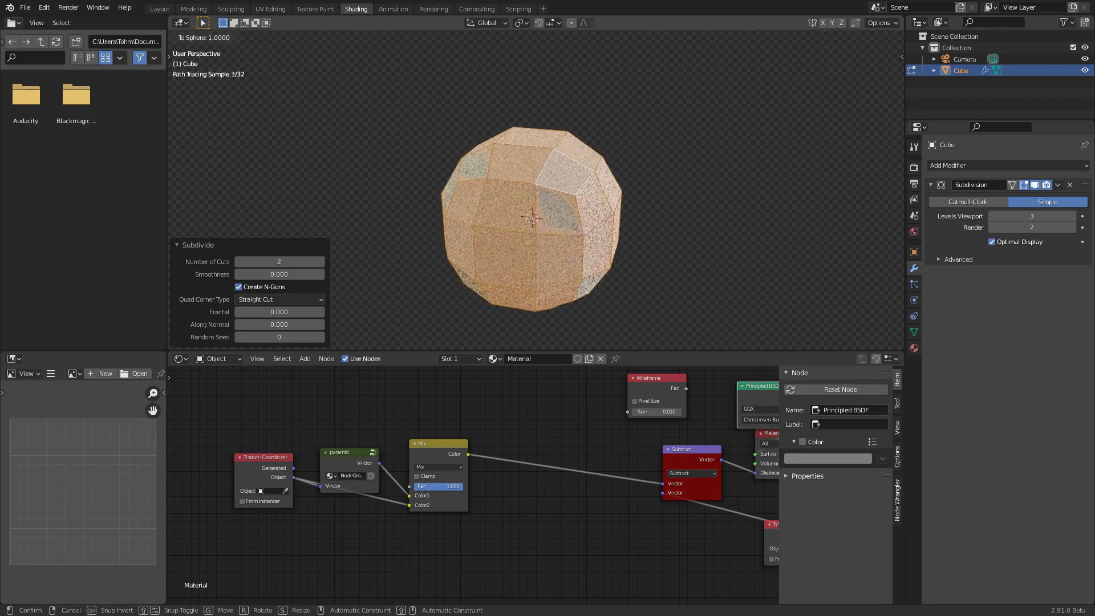
left_click(593, 200)
key("Tab")
key("Tab")
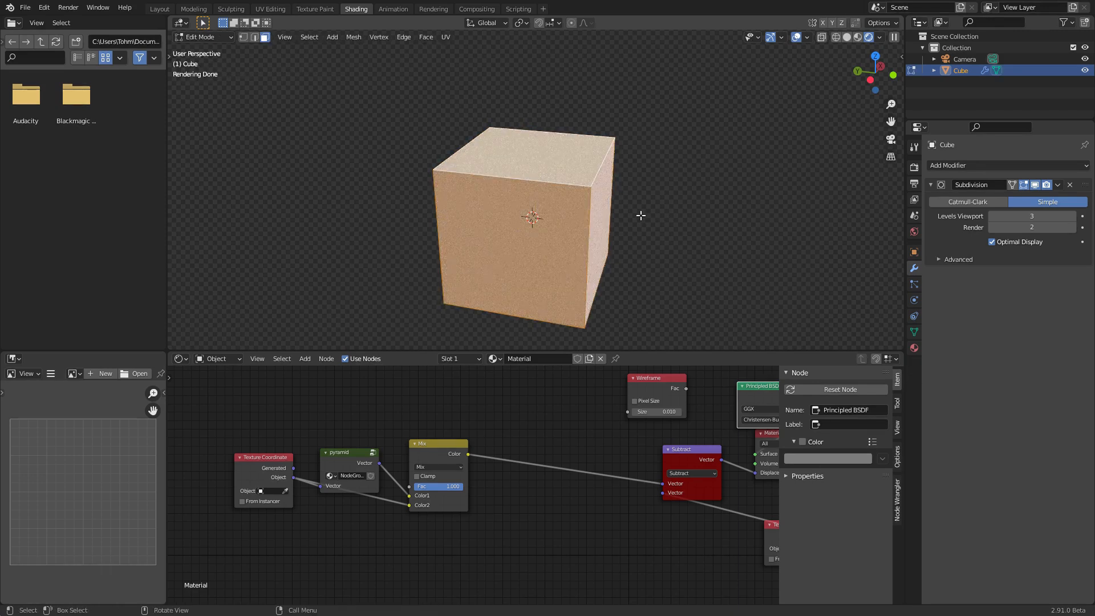
key("Tab")
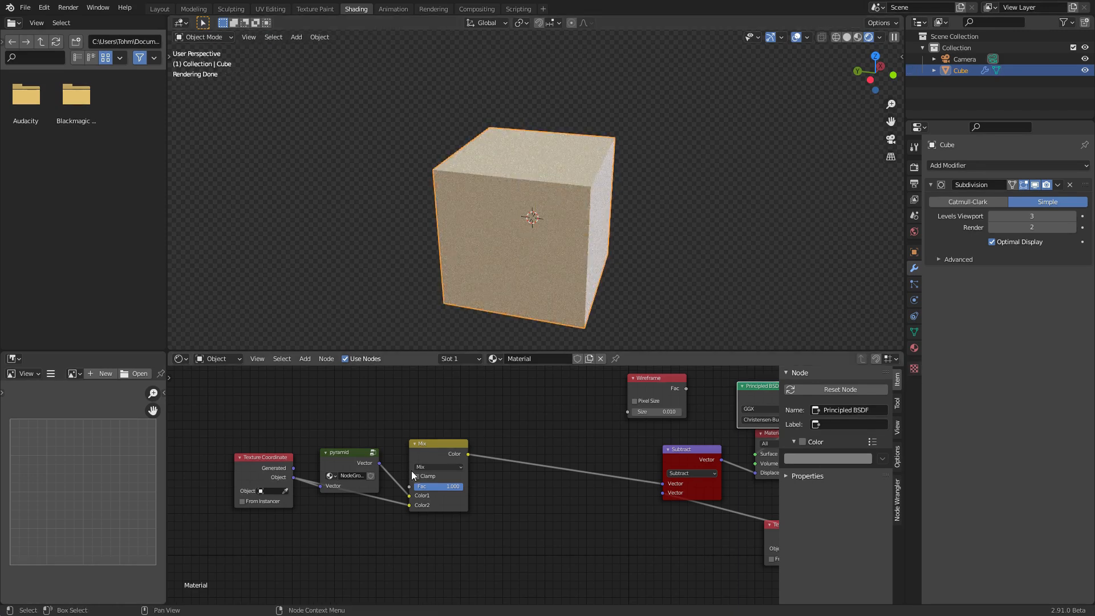
scroll(473, 456, "up", 2)
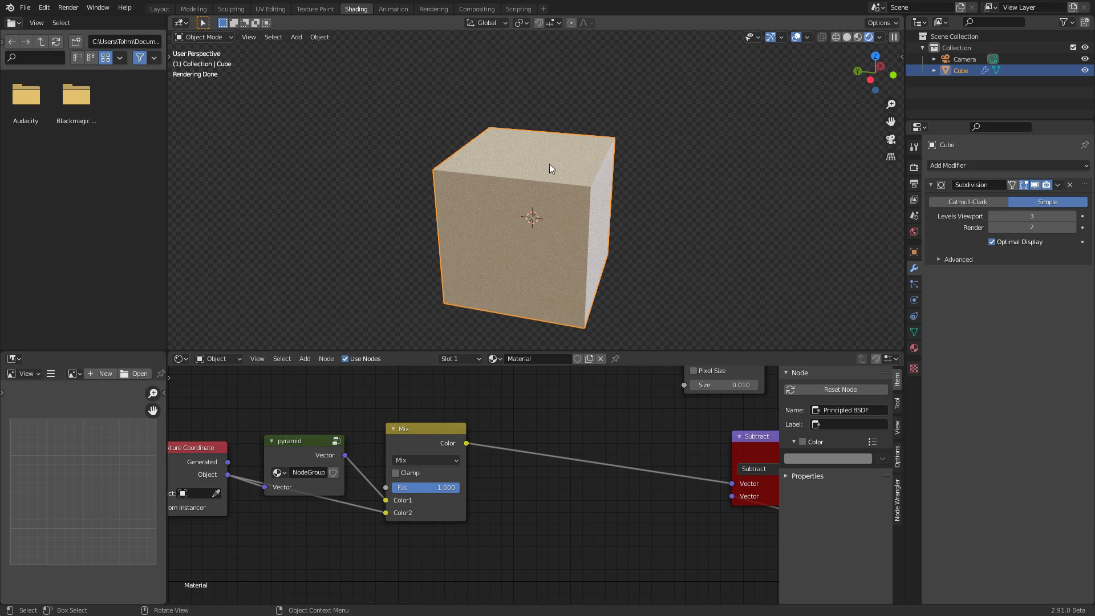
middle_click_drag(596, 149, 547, 172)
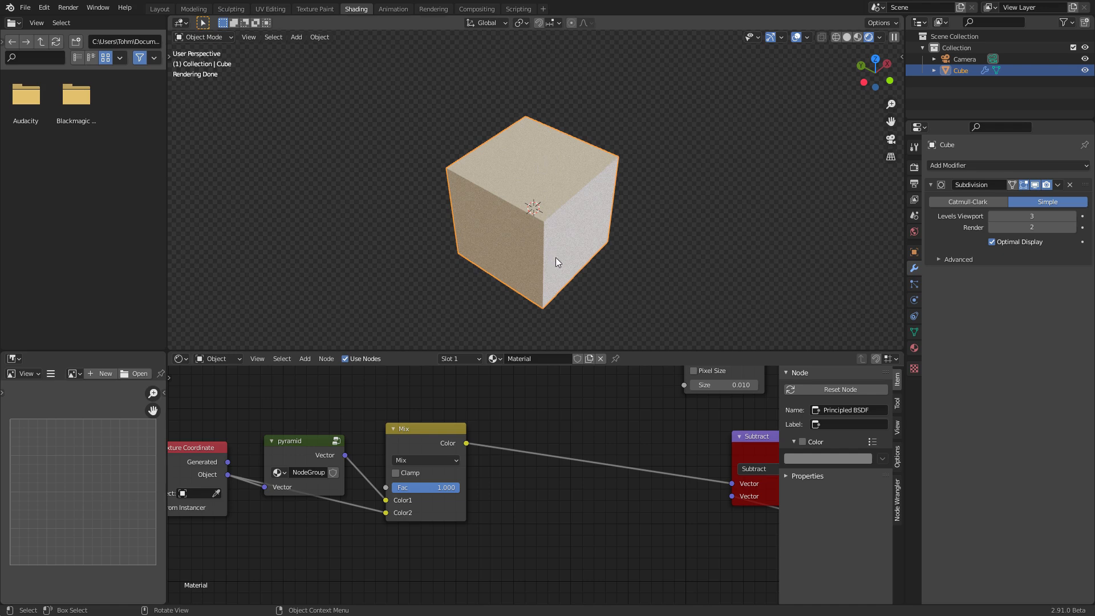
scroll(533, 448, "up", 3)
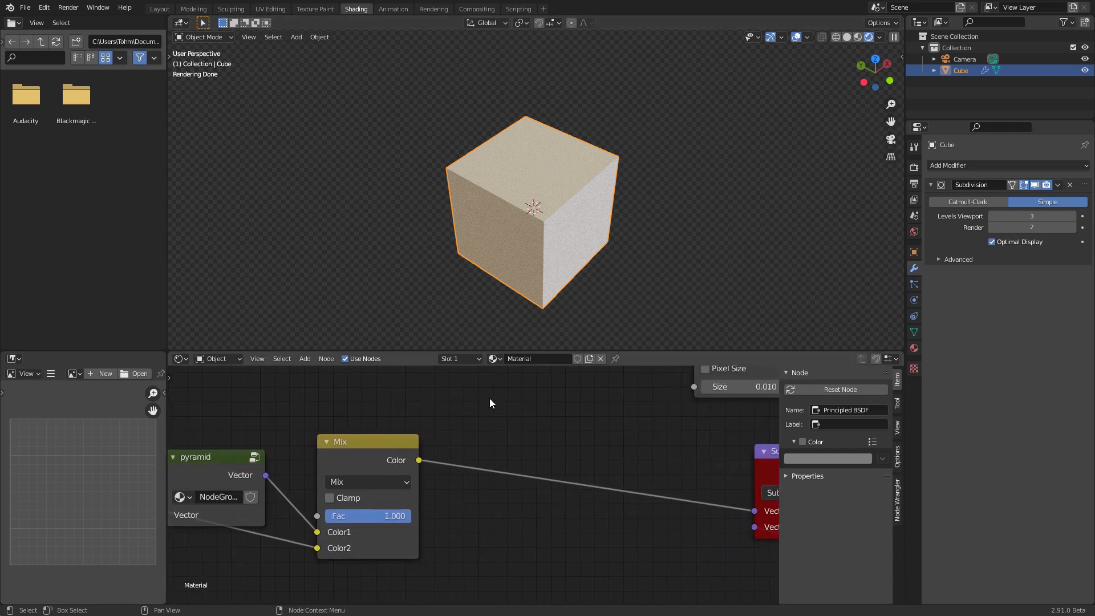
scroll(560, 414, "down", 1)
middle_click_drag(560, 414, 470, 437)
key("shift+a")
left_click(382, 391)
type("ve")
left_click(254, 444)
Move the first Texture Coordinate, pyramid and Mix nodes together farther away from the Subtract node
middle_click_drag(275, 454, 460, 385)
left_click_drag(438, 467, 490, 467)
scroll(447, 416, "down", 2)
scroll(482, 433, "down", 4)
left_click_drag(532, 501, 297, 445)
key("g")
left_click(332, 455)
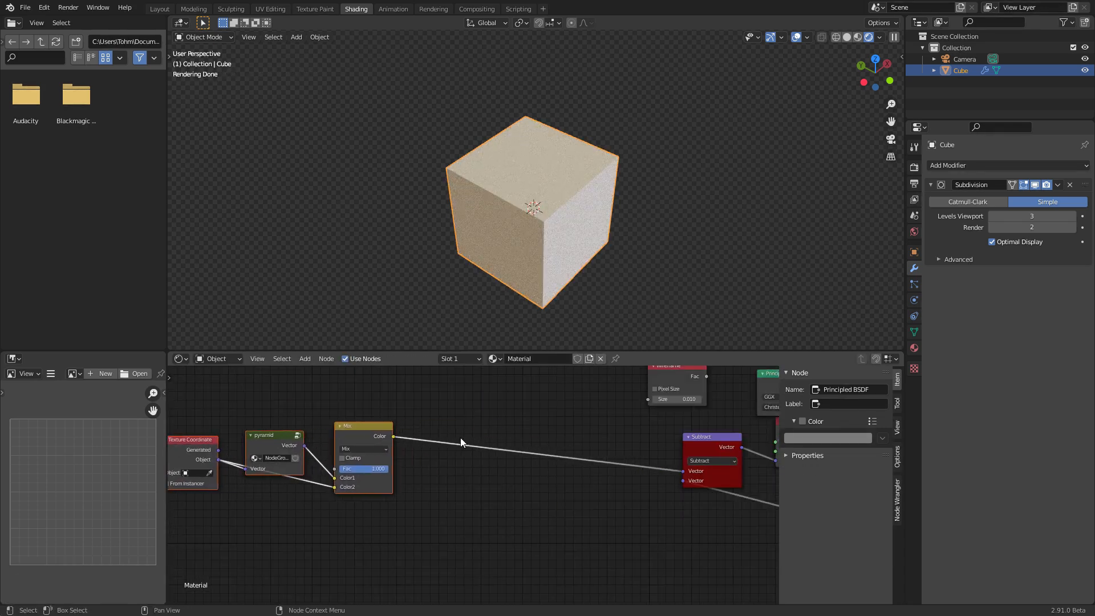
Insert a Vector Math node between the Mix and Subtract nodes and set its operation to Normalize
scroll(445, 439, "up", 2)
middle_click_drag(399, 423, 445, 440)
key("shift+a")
left_click(459, 392)
type("vect")
left_click(492, 457)
left_click(482, 439)
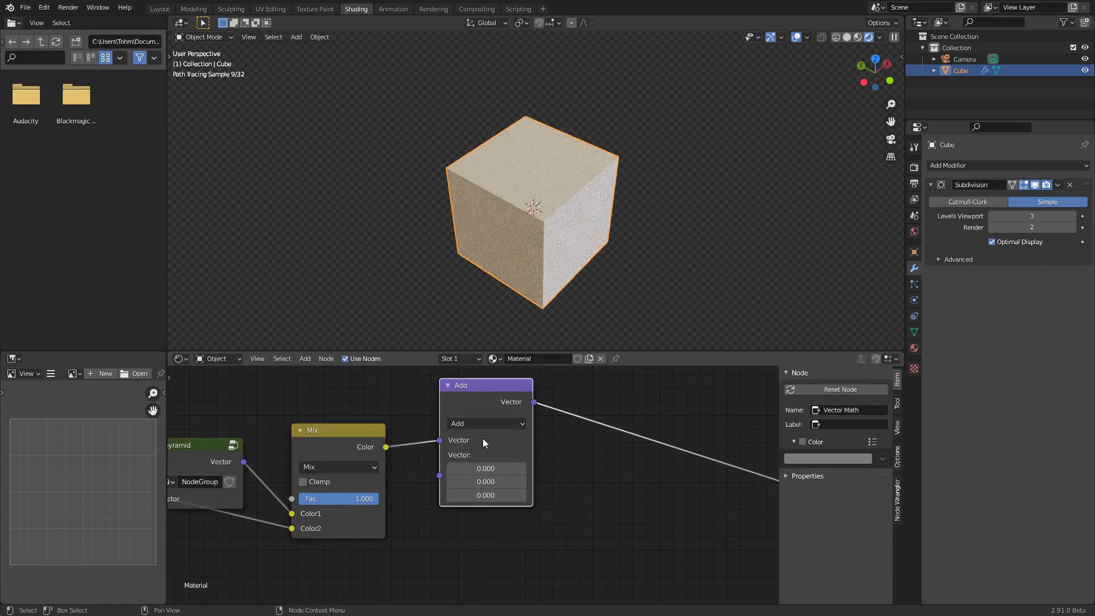
left_click(480, 425)
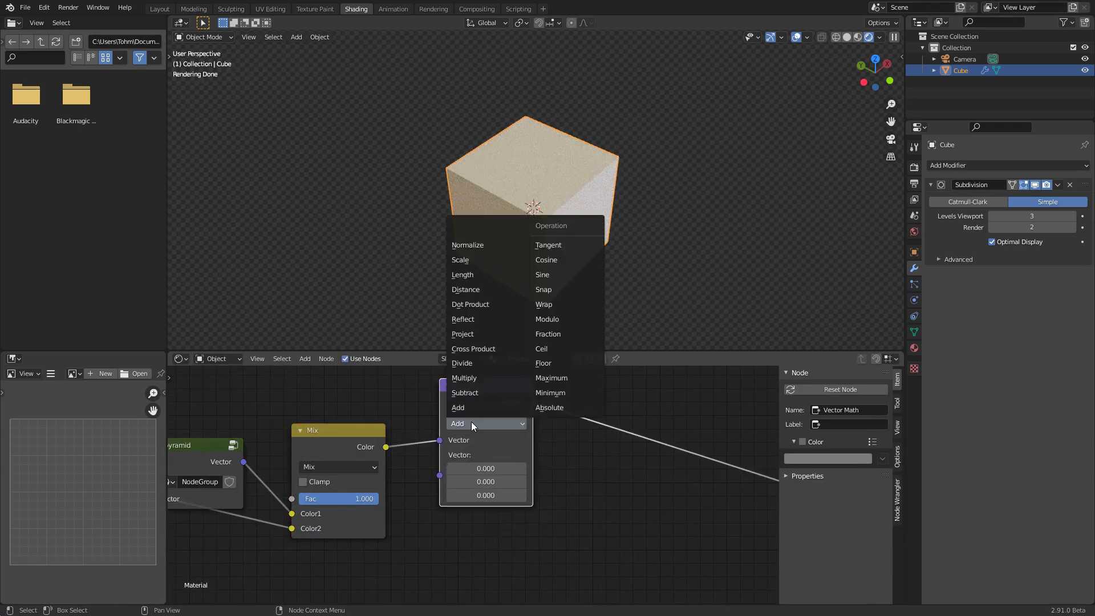
left_click(478, 246)
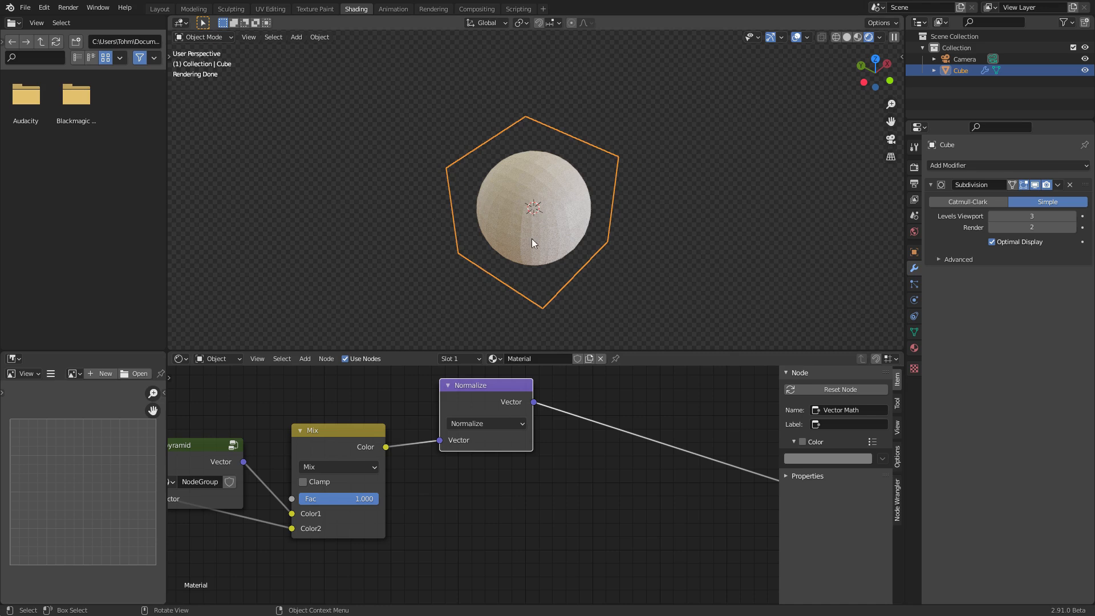
Apply smooth shading to the cube object
scroll(543, 193, "up", 4)
right_click(562, 197)
left_click(554, 197)
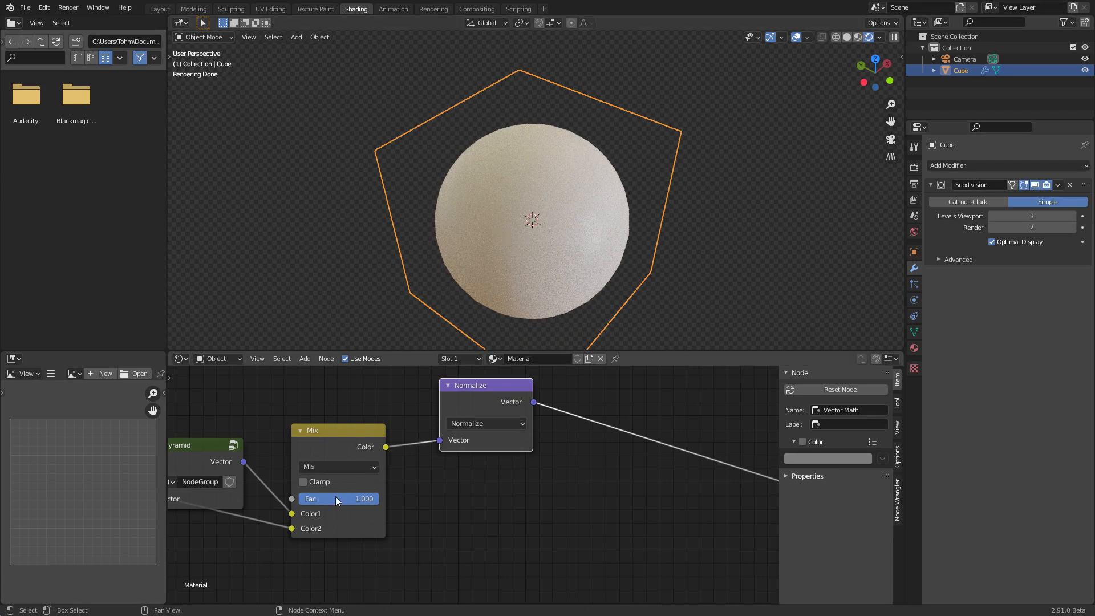
Add a second Mix node that blends the Normalize output with the first Mix node's color, and set its factor to 1
right_click_drag(497, 433, 351, 480, "ctrl+shift")
left_click(590, 441)
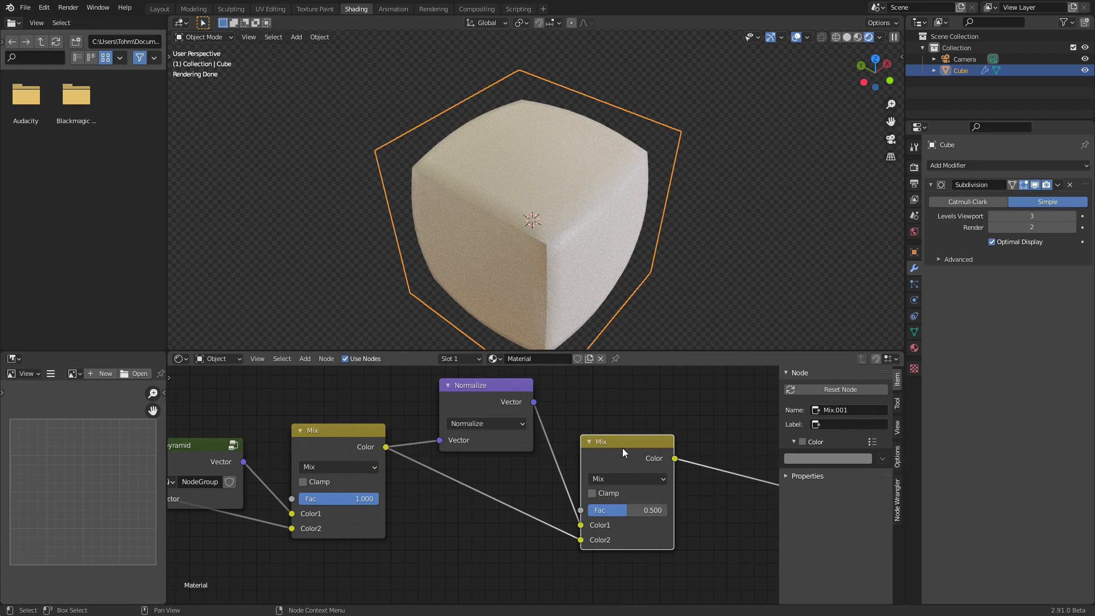
mouse_move(641, 474)
left_mouse_down()
mouse_move(561, 474)
mouse_move(641, 474)
left_mouse_up()
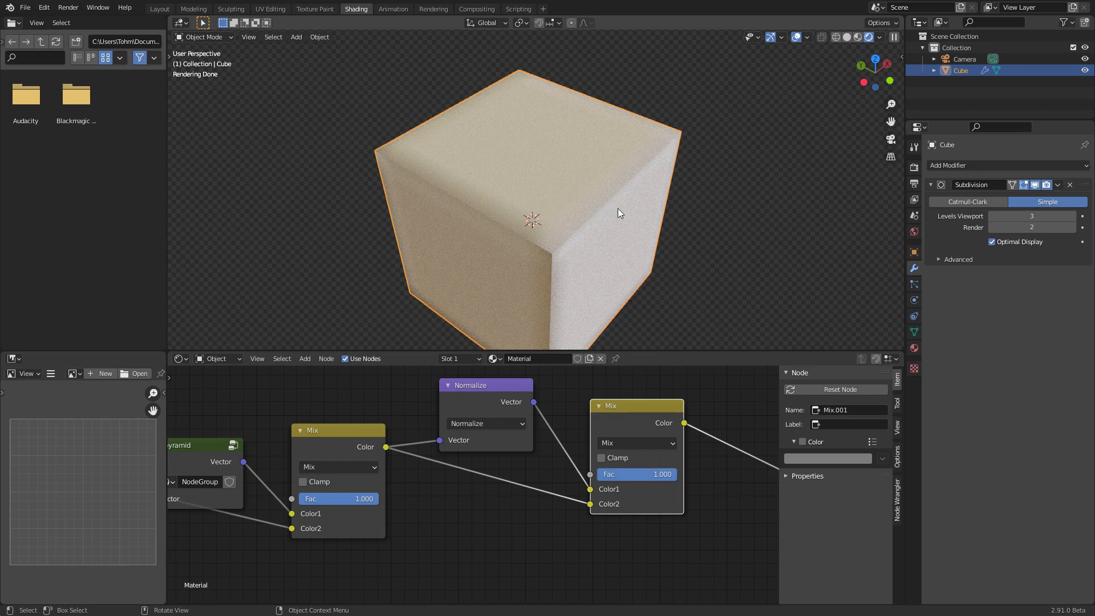
Enable Auto Smooth in the normals settings of the cube's mesh data
left_click(914, 332)
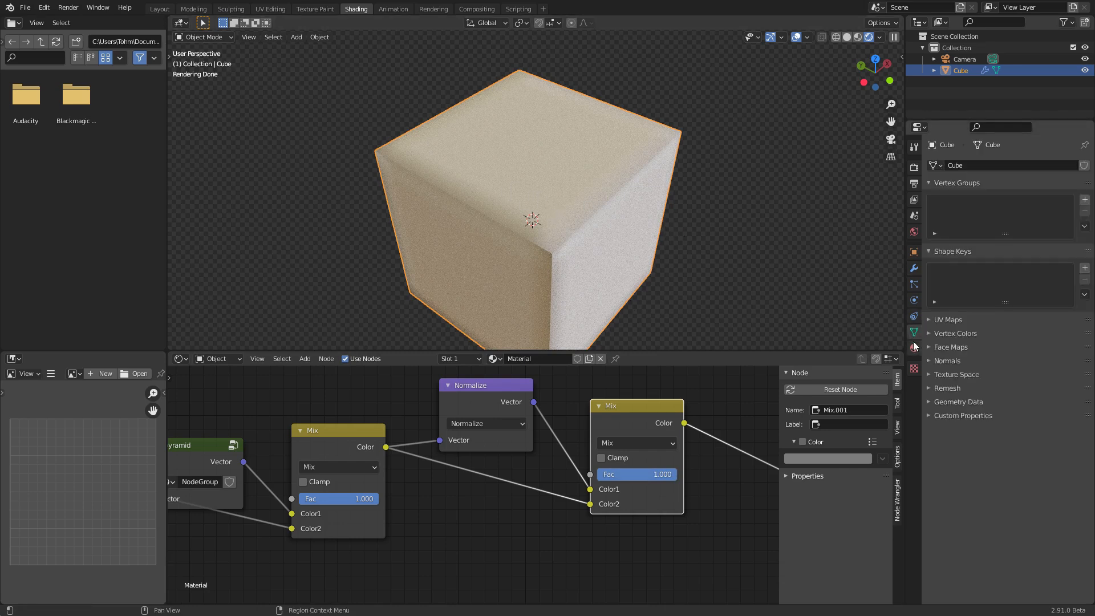
left_click(950, 361)
left_click(991, 378)
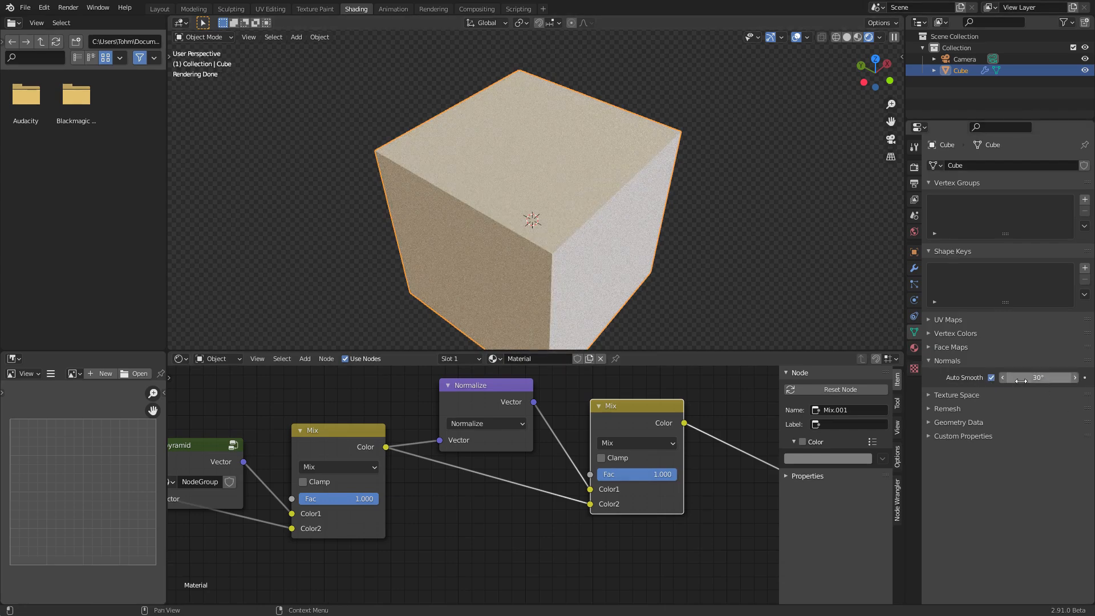
Set the second Mix node's factor to 0 to use the normalized shape
left_click(656, 474)
type("0")
key("Return")
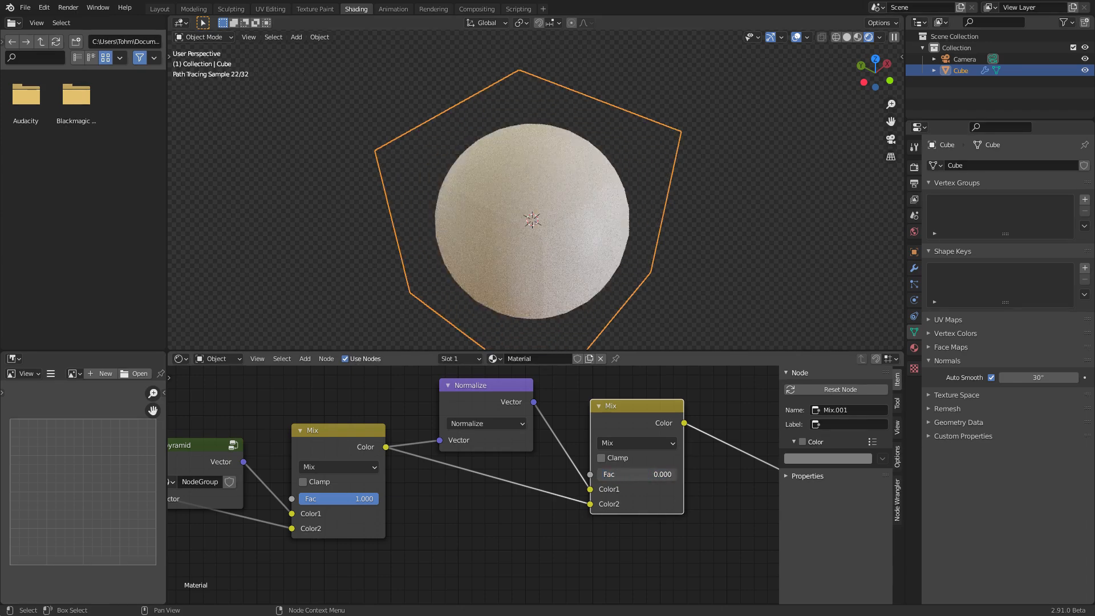
Set the mesh's Auto Smooth angle to 50°
left_click(1038, 378)
type("50")
key("Return")
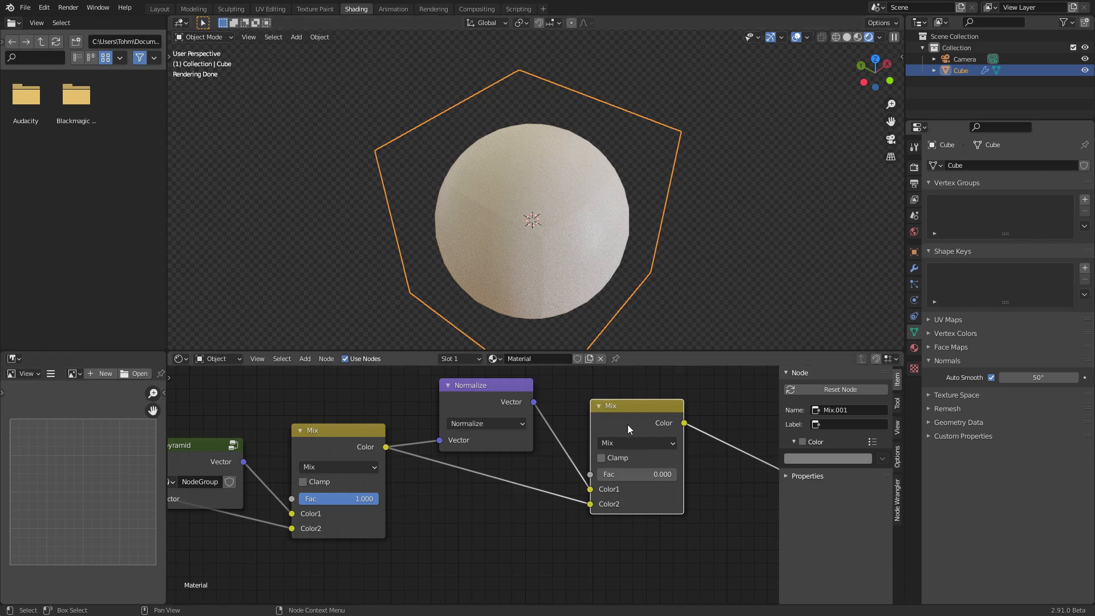
Set the second Mix node's factor to 1 and the first Mix node's factor to 0 for the plain pyramid shape
mouse_move(649, 475)
left_mouse_down()
mouse_move(730, 476)
mouse_move(648, 476)
mouse_move(669, 476)
left_mouse_up()
mouse_move(677, 474)
left_mouse_down()
mouse_move(597, 474)
mouse_move(676, 474)
left_mouse_up()
left_click_drag(335, 498, 300, 498)
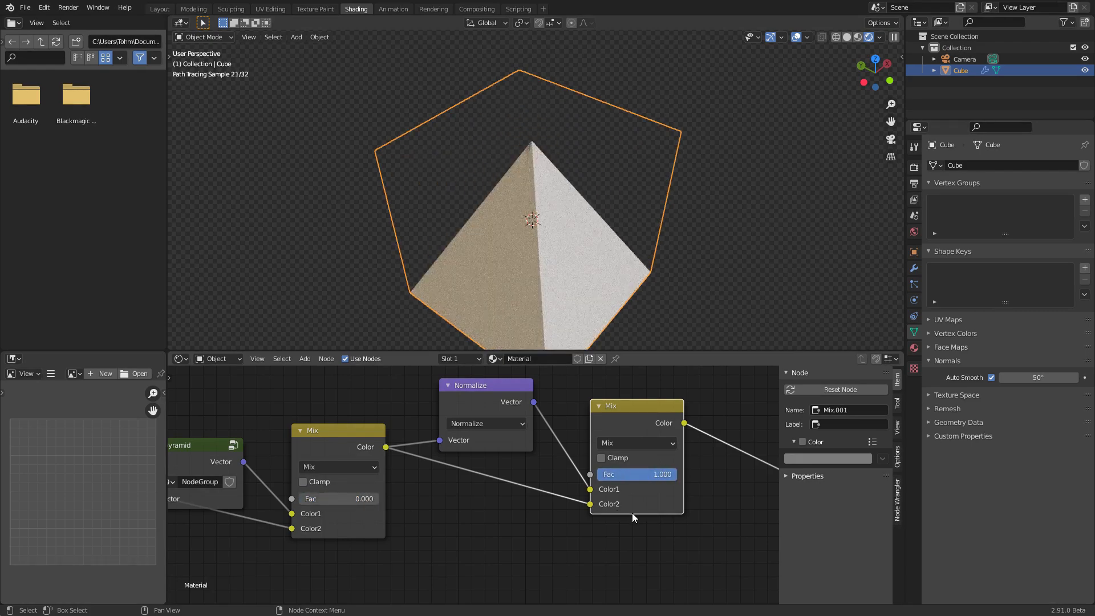
Try the second Mix node's factor at 0 to compare the normalized pyramid, and return the factor to 1
left_click_drag(662, 471, 597, 474)
middle_click_drag(490, 227, 518, 180)
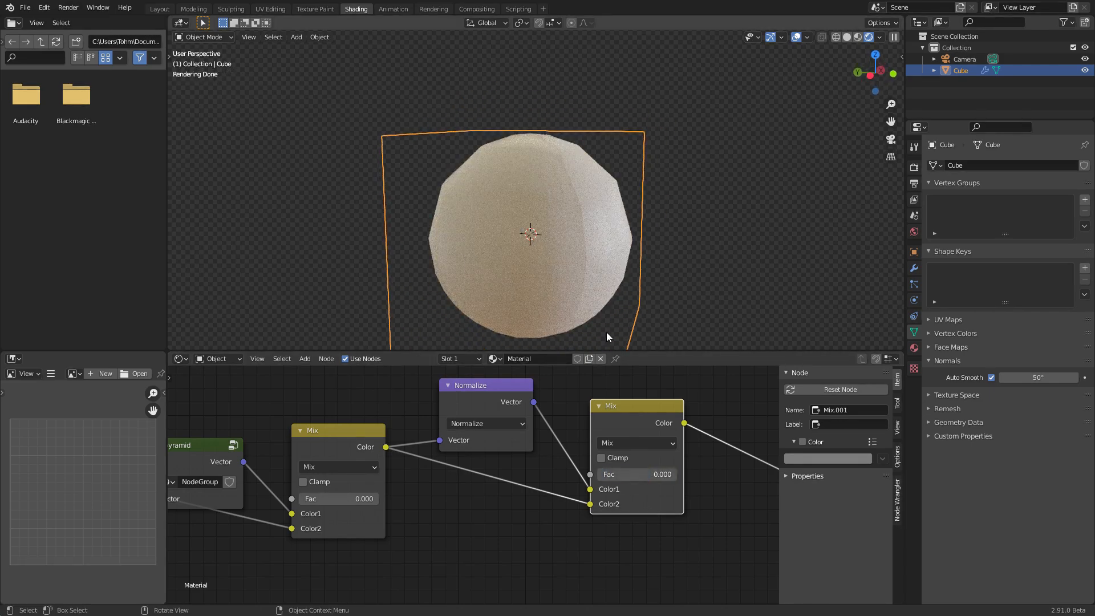
scroll(590, 239, "down", 2)
left_click_drag(631, 473, 677, 474)
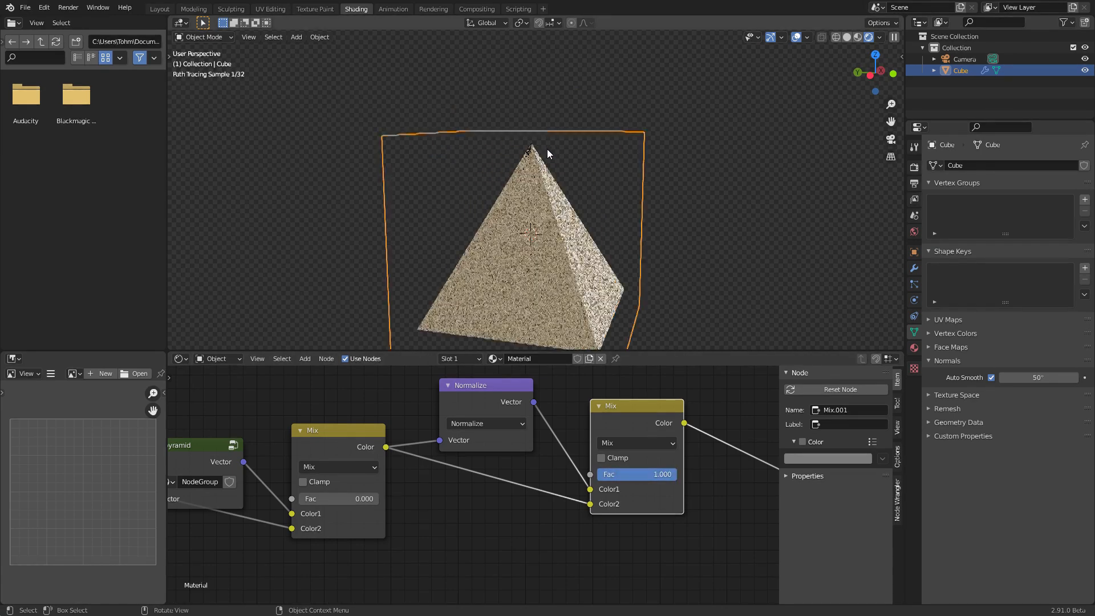
Set the first Mix node's factor to 1 and the second Mix node's factor to 0 for the sphere shape
scroll(733, 141, "up", 4)
middle_click_drag(611, 120, 594, 171)
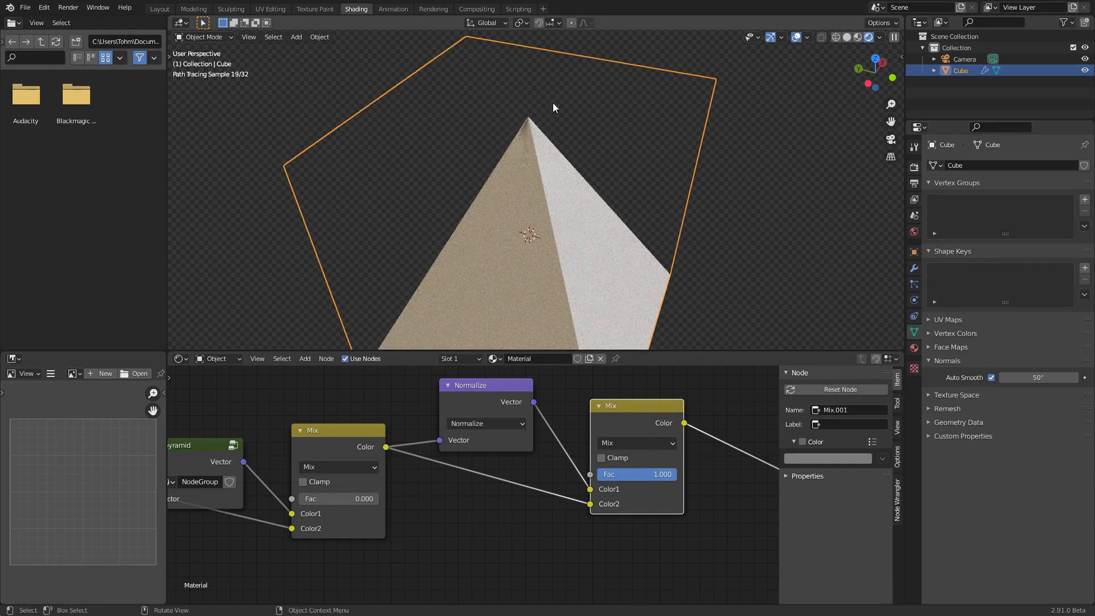
mouse_move(665, 474)
left_mouse_down()
mouse_move(633, 474)
mouse_move(677, 474)
left_mouse_up()
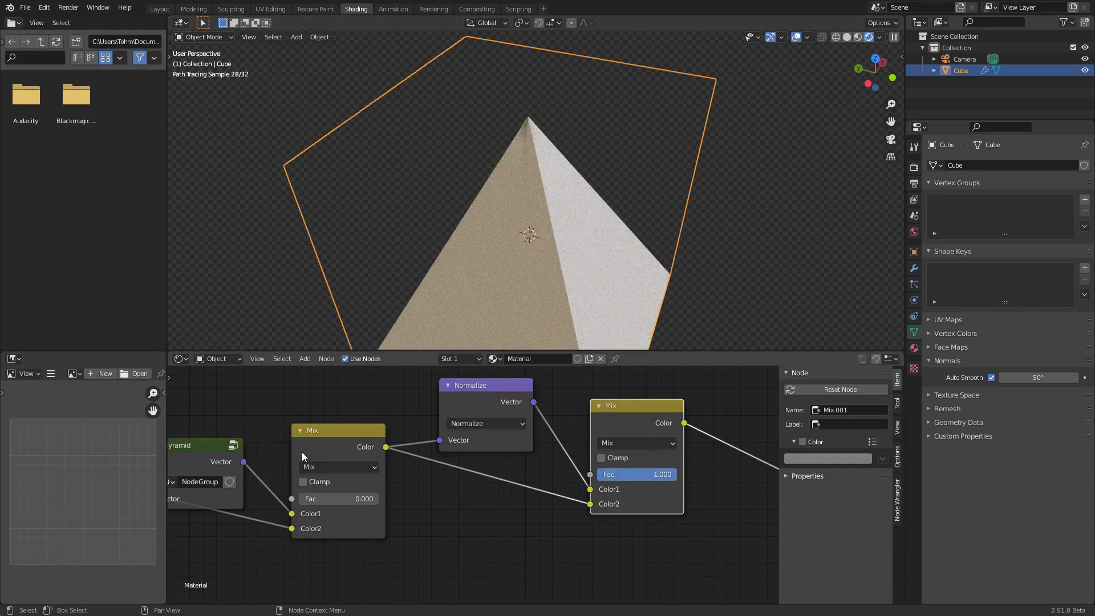
left_click_drag(333, 498, 385, 500)
left_click_drag(657, 474, 597, 475)
Move the coordinate, pyramid, Normalize and both Mix nodes farther away from the Subtract node, and save the file
key("Home")
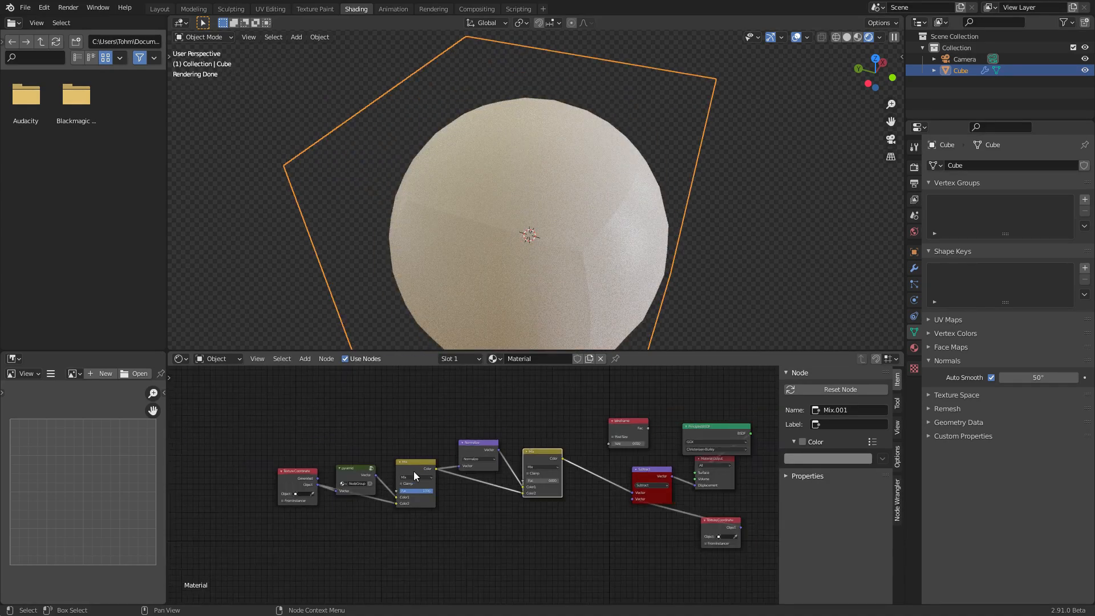
left_click_drag(256, 521, 564, 447)
left_click_drag(561, 450, 457, 474)
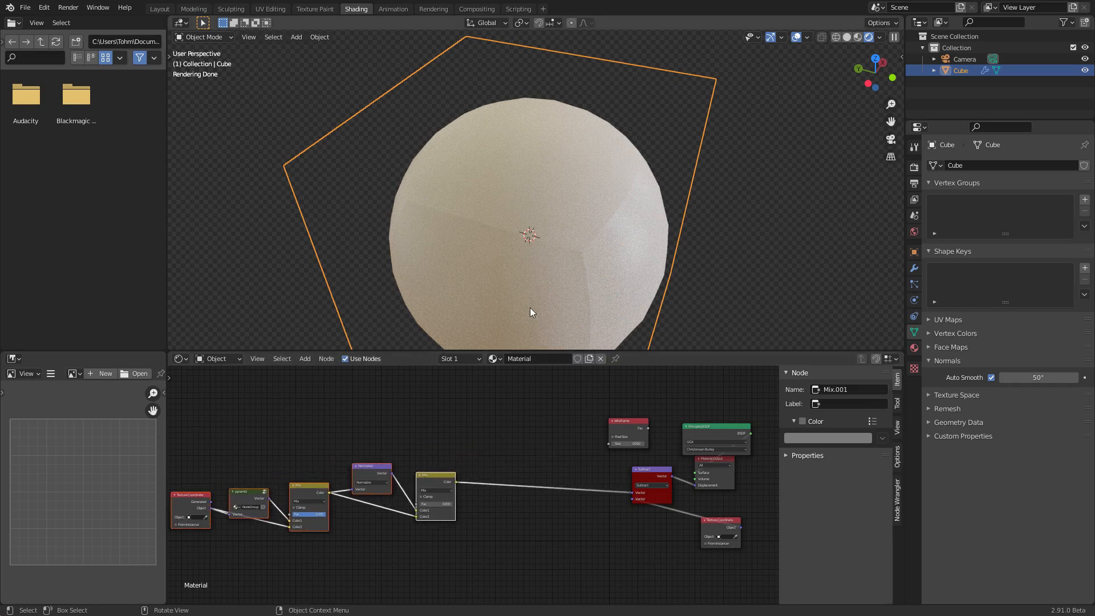
scroll(513, 309, "down", 3)
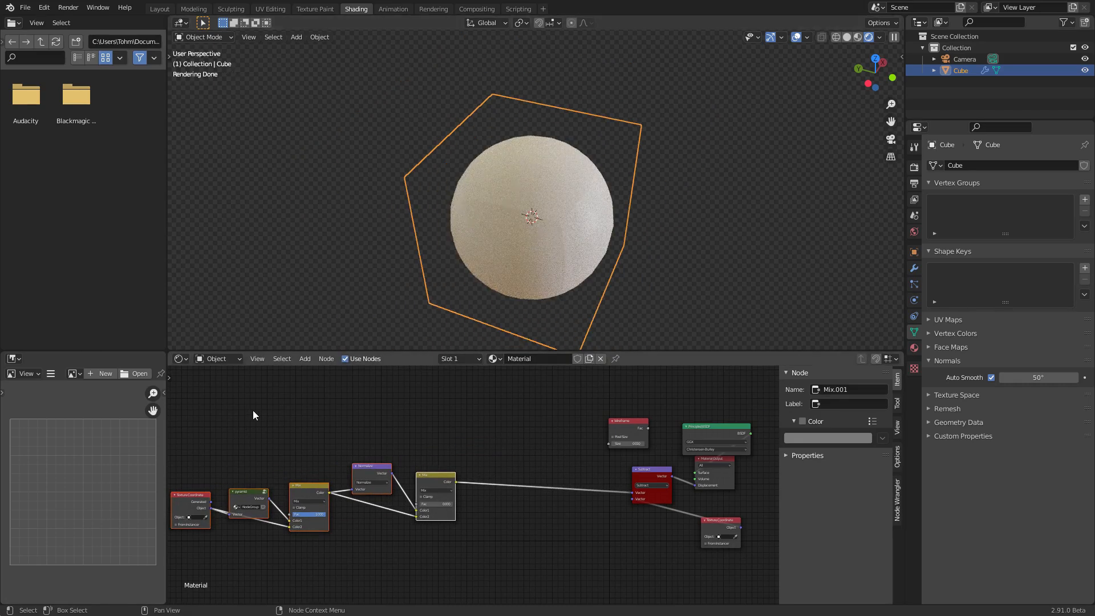
key("ctrl+s")
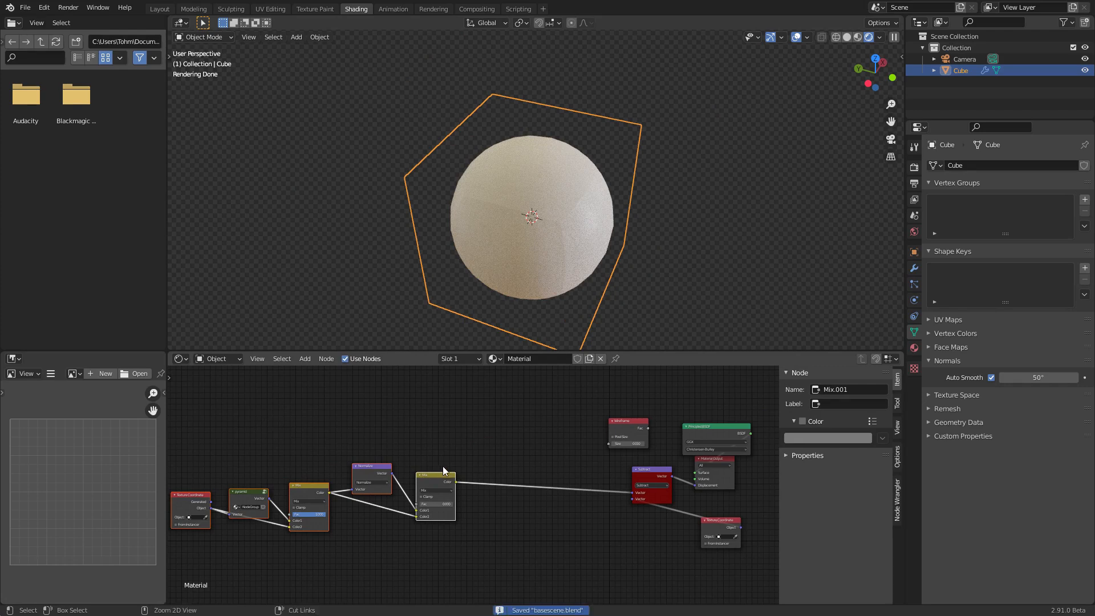
Try scaling the cube's mesh along Z by about 1.64 in Edit Mode, and undo the scaling
left_click(868, 84)
key("Tab")
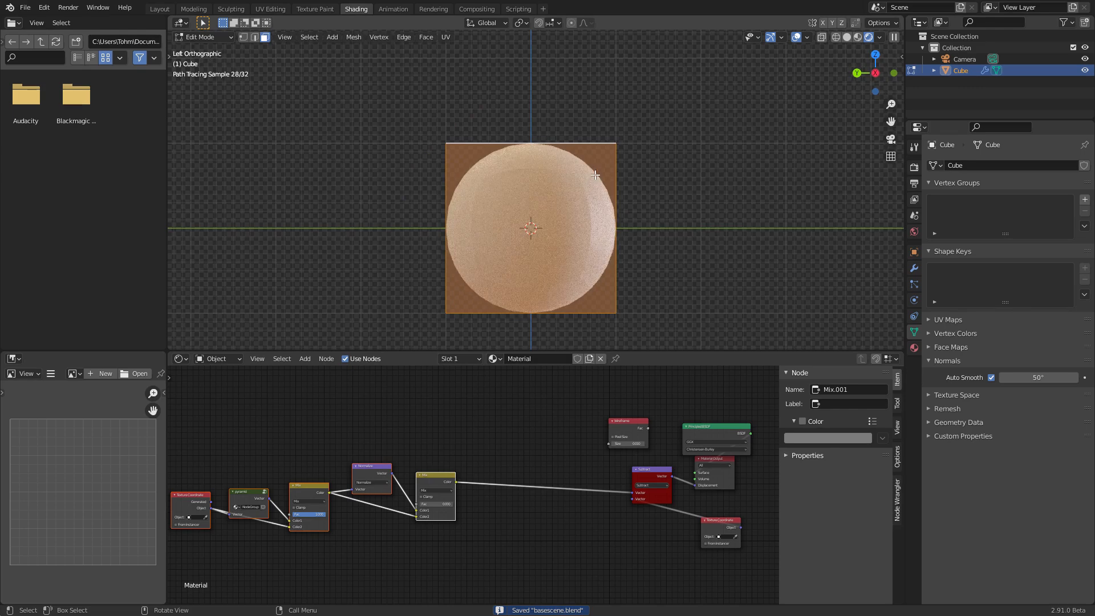
key("s")
key("z")
left_click(648, 136)
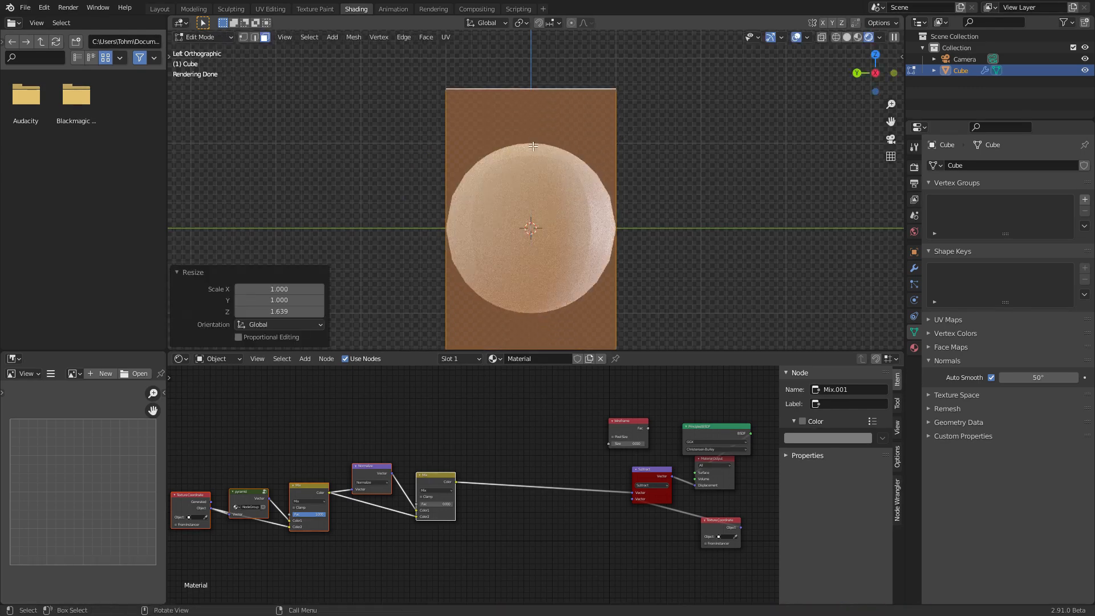
key("ctrl+z")
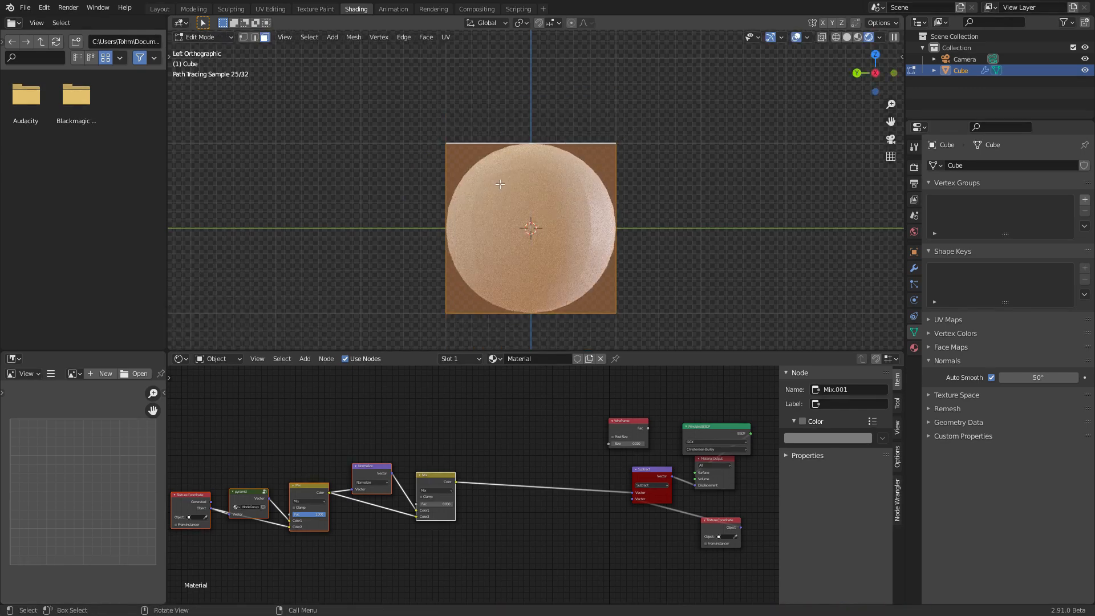
key("Tab")
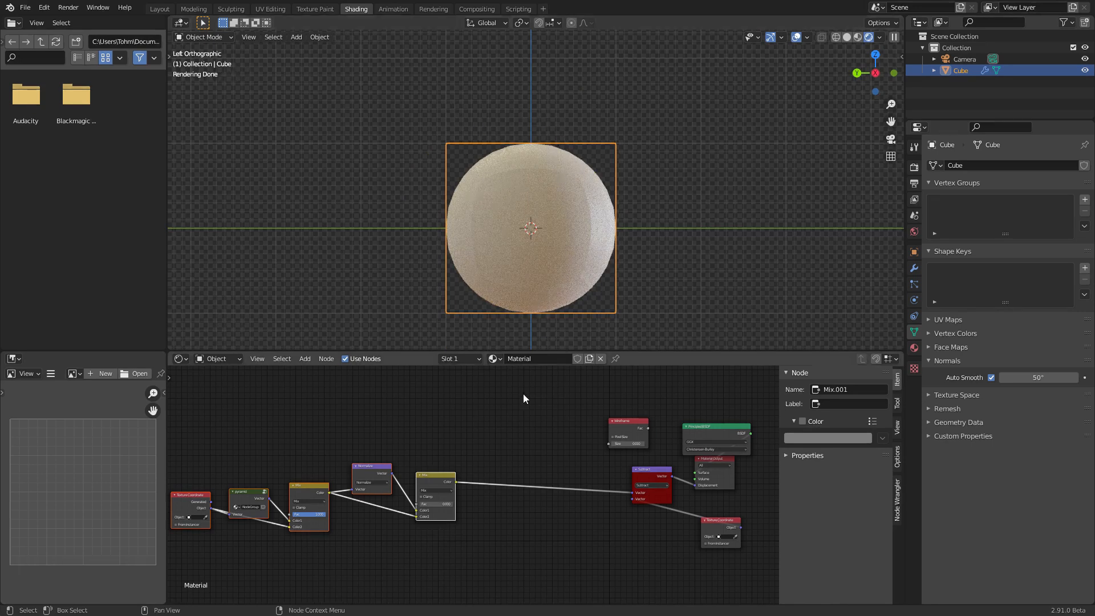
Add a Separate XYZ node and feed it from the second Mix node's color output
scroll(467, 449, "up", 5)
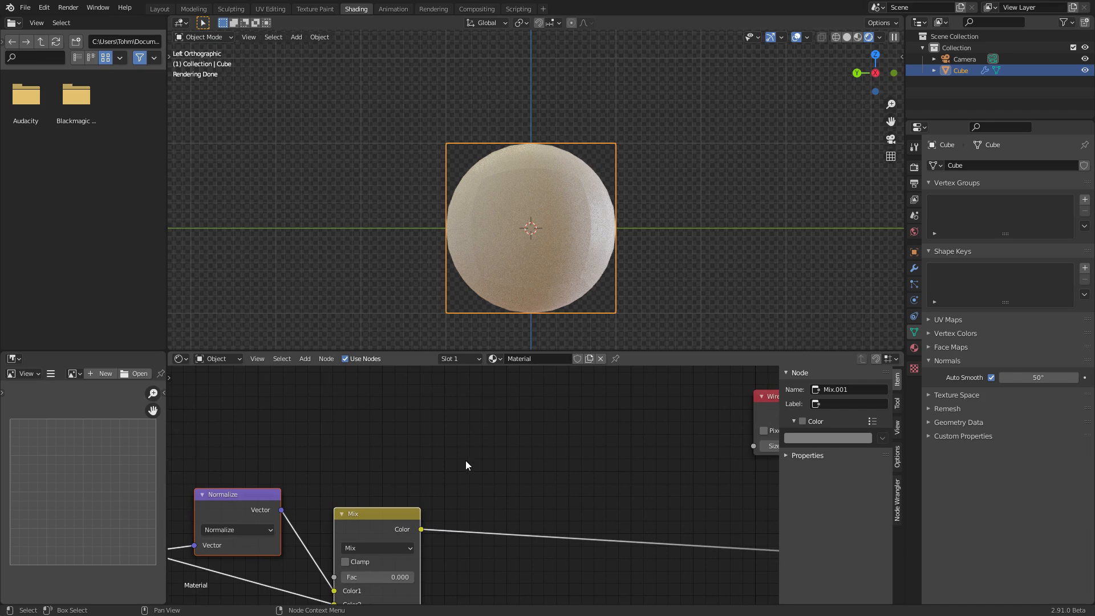
key("shift+a")
left_click(471, 466)
type("se")
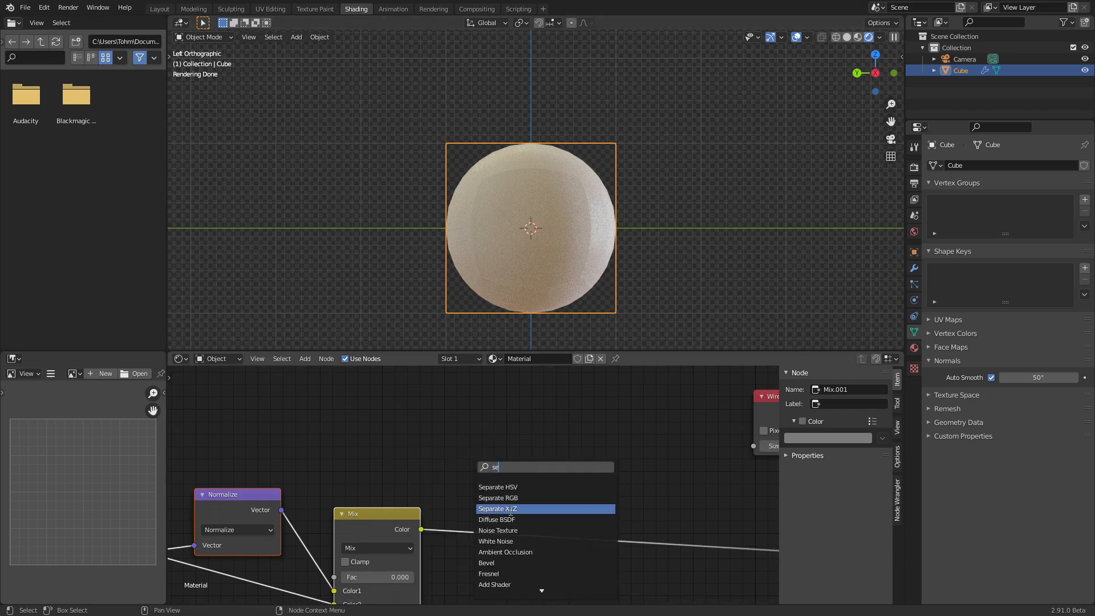
left_click(511, 510)
left_click(493, 441)
right_click_drag(409, 527, 498, 457, "alt")
Preview the Separate XYZ node's outputs on the sphere in turn, ending with Z in Left Orthographic view
left_click(517, 415, "ctrl+shift")
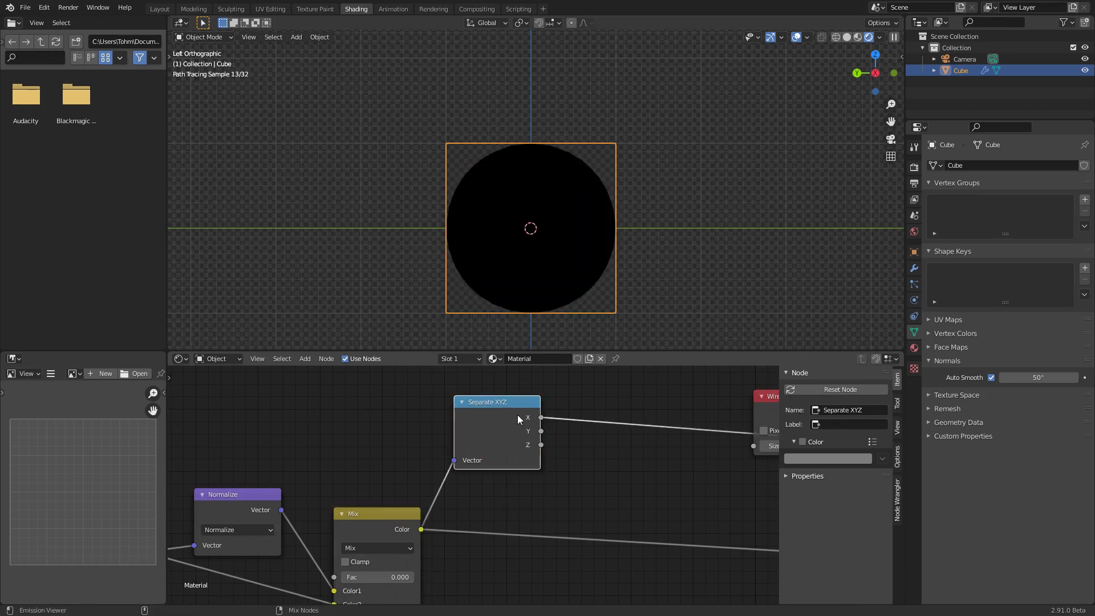
left_click(518, 415, "ctrl+shift")
left_click(516, 415, "ctrl+shift")
left_click(516, 416, "ctrl+shift")
middle_click_drag(508, 230, 518, 249)
left_click(502, 413, "ctrl+shift")
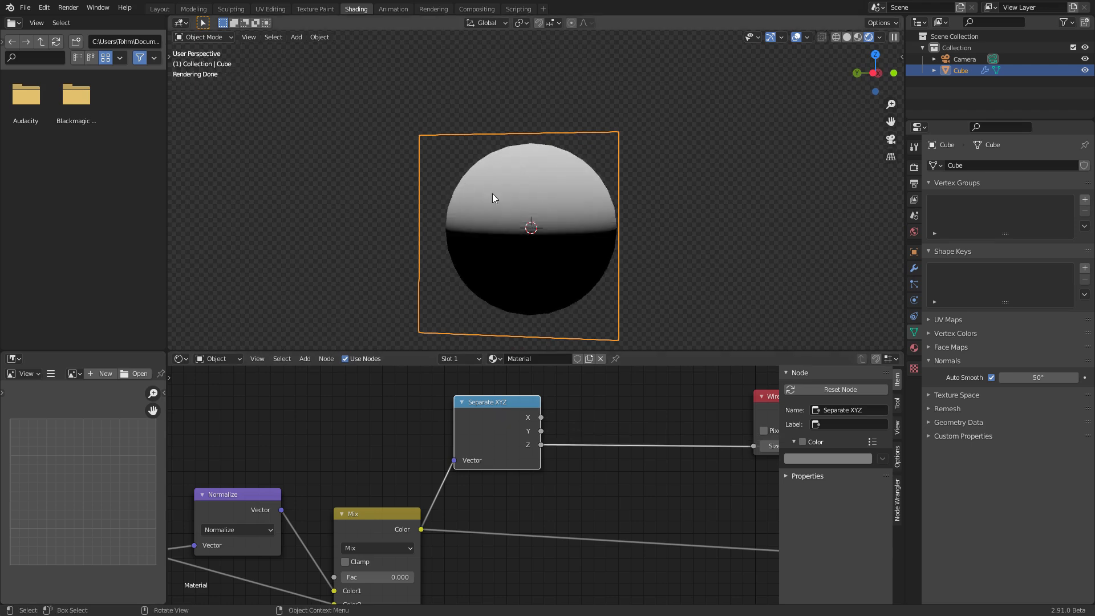
left_click(873, 73)
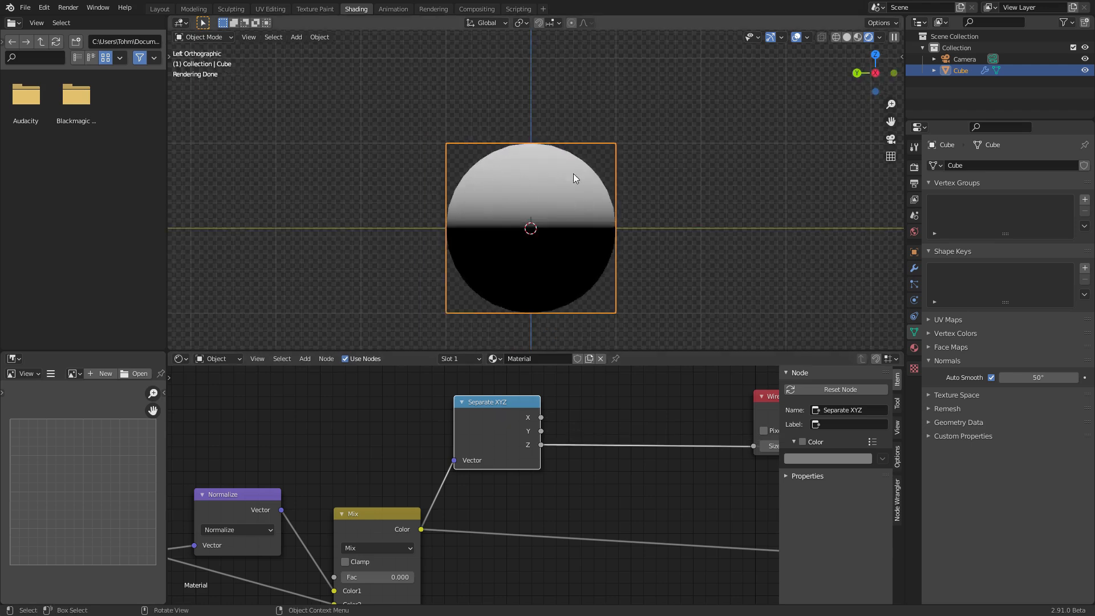
scroll(553, 177, "up", 1)
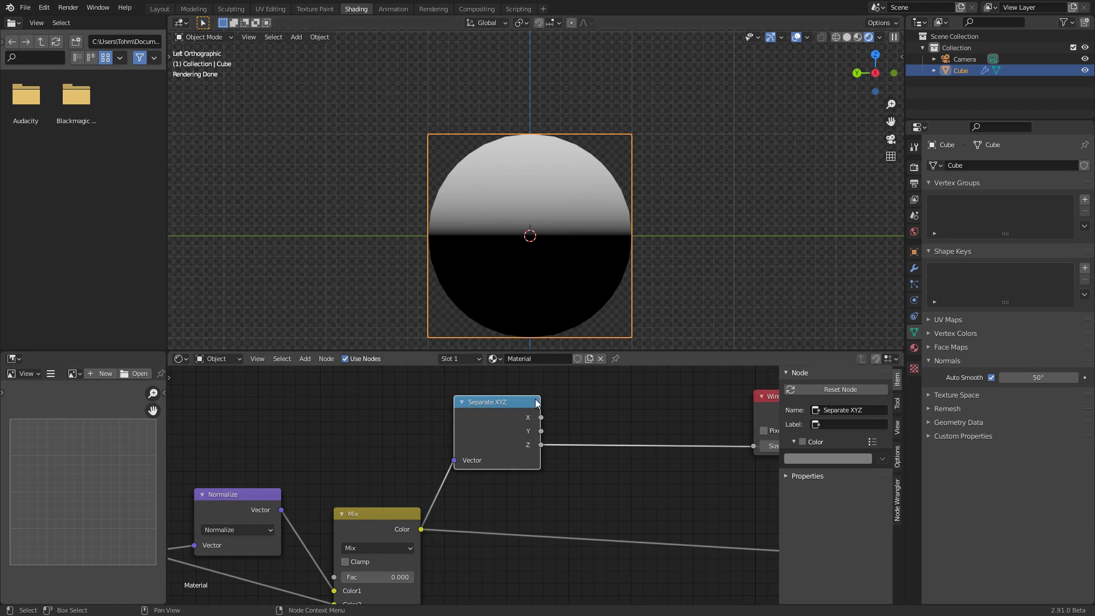
Insert a Math node after the Z output of the Separate XYZ node and set its operation to Sign
scroll(520, 409, "up", 3)
left_click_drag(516, 398, 466, 415)
middle_click_drag(554, 389, 422, 427)
key("shift+a")
left_click(448, 426)
type("math")
left_click(466, 427)
left_click(461, 441)
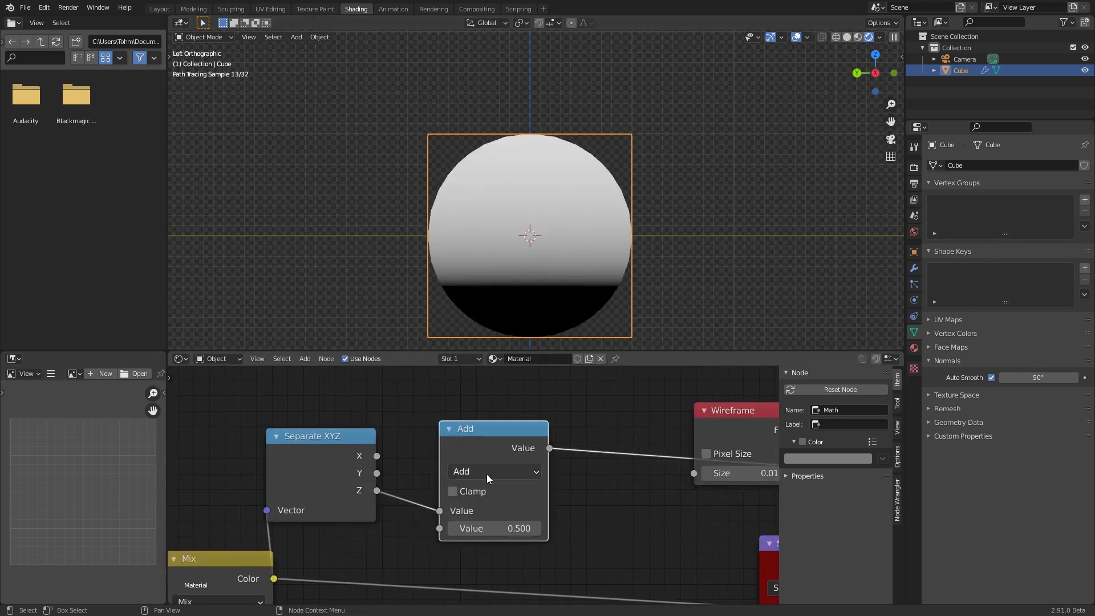
left_click(487, 474)
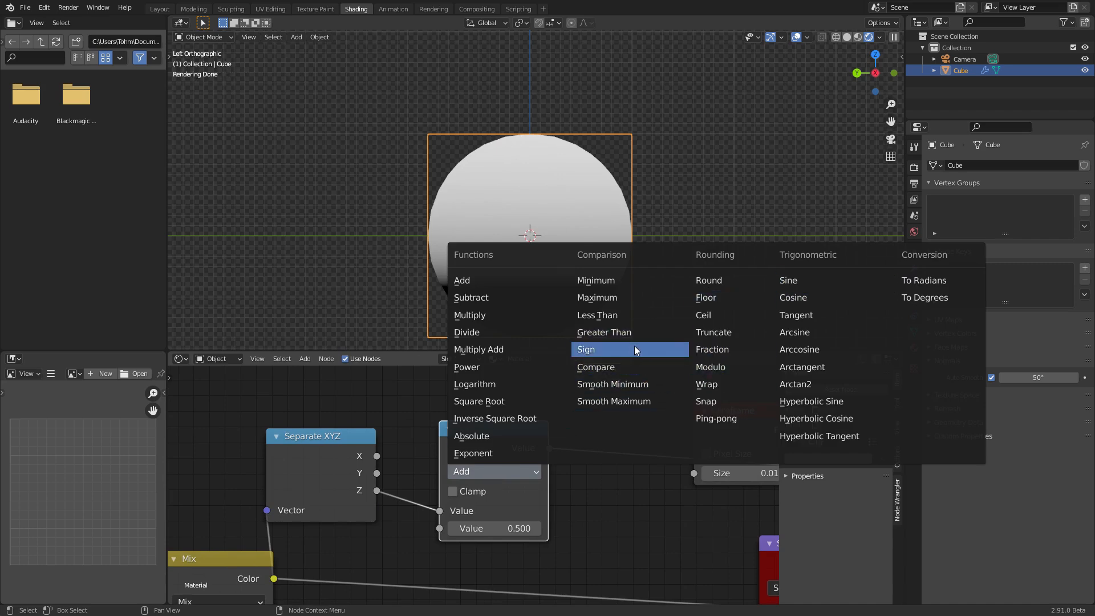
left_click(586, 349)
left_click_drag(483, 437, 451, 436)
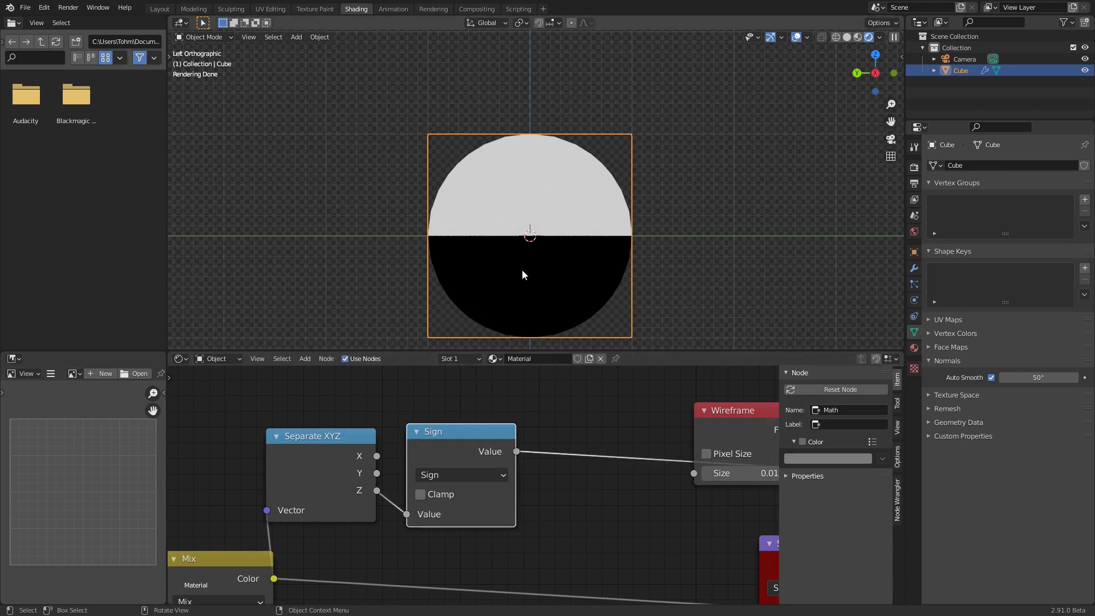
Move the chain of nodes feeding the Subtract node farther away from it to make room
scroll(482, 401, "down", 4)
scroll(476, 396, "down", 3)
middle_click_drag(315, 496, 480, 464)
scroll(480, 464, "down", 5)
left_click_drag(329, 517, 625, 406)
scroll(525, 405, "up", 6)
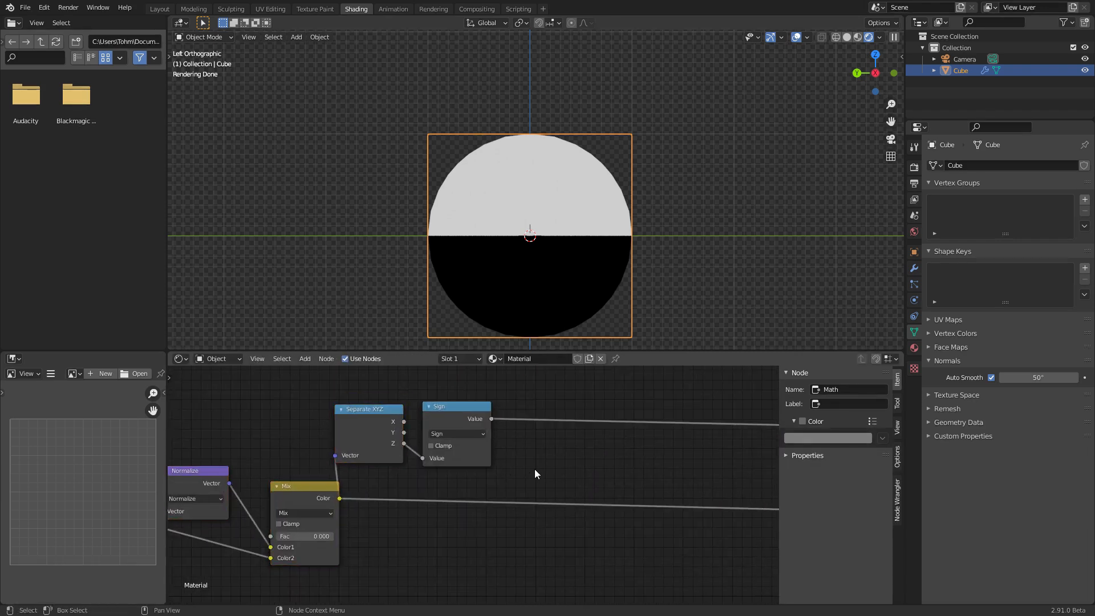
Insert a Combine XYZ node on the preview link after the Sign node
key("shift+a")
type("combin")
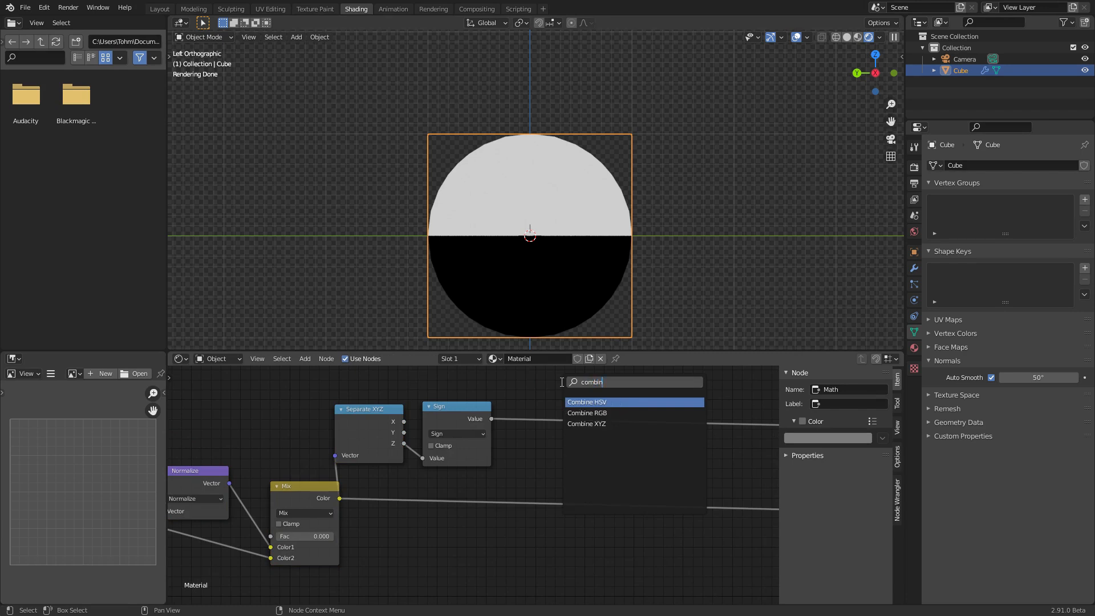
key("Down")
key("Down")
key("Return")
left_click(559, 381)
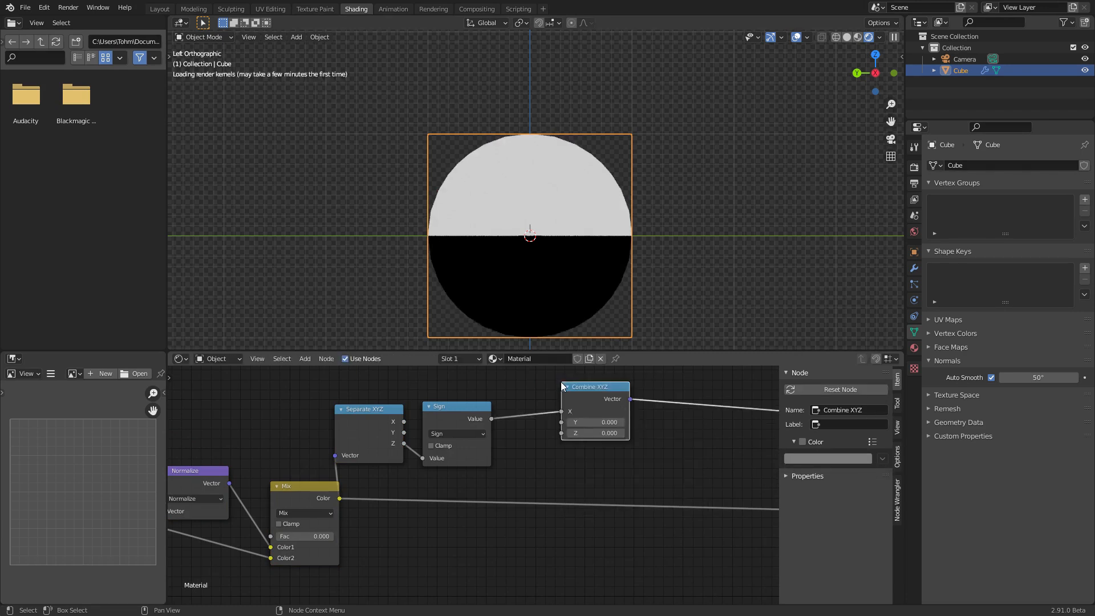
Connect the separated X and Y to the Combine XYZ node's X and Y inputs, and the Sign value to its Z input
scroll(564, 412, "up", 2)
middle_click_drag(564, 412, 518, 474)
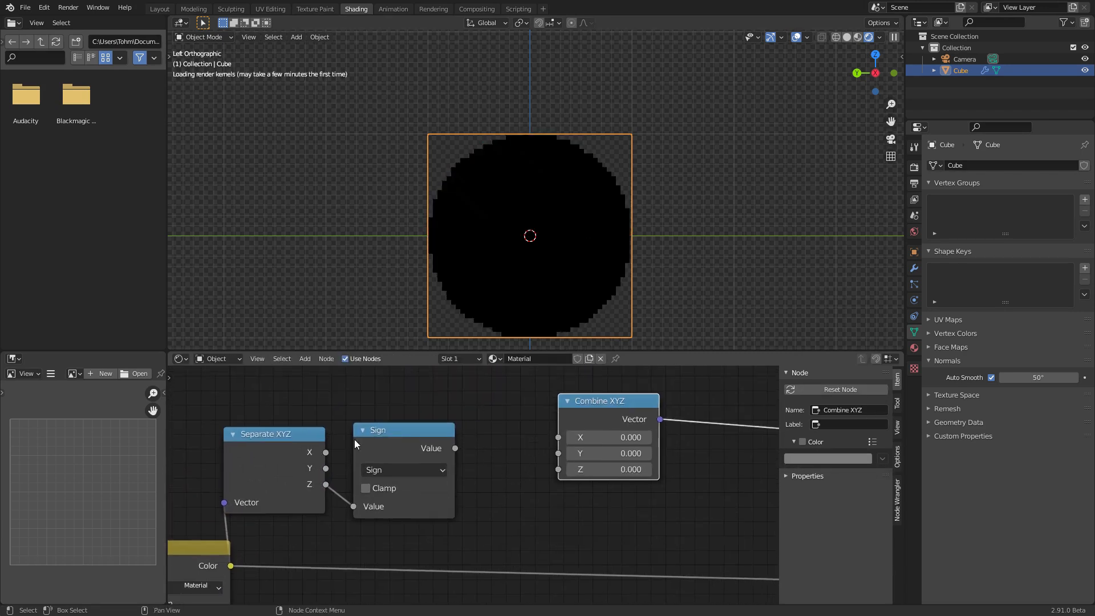
left_click_drag(326, 452, 558, 437)
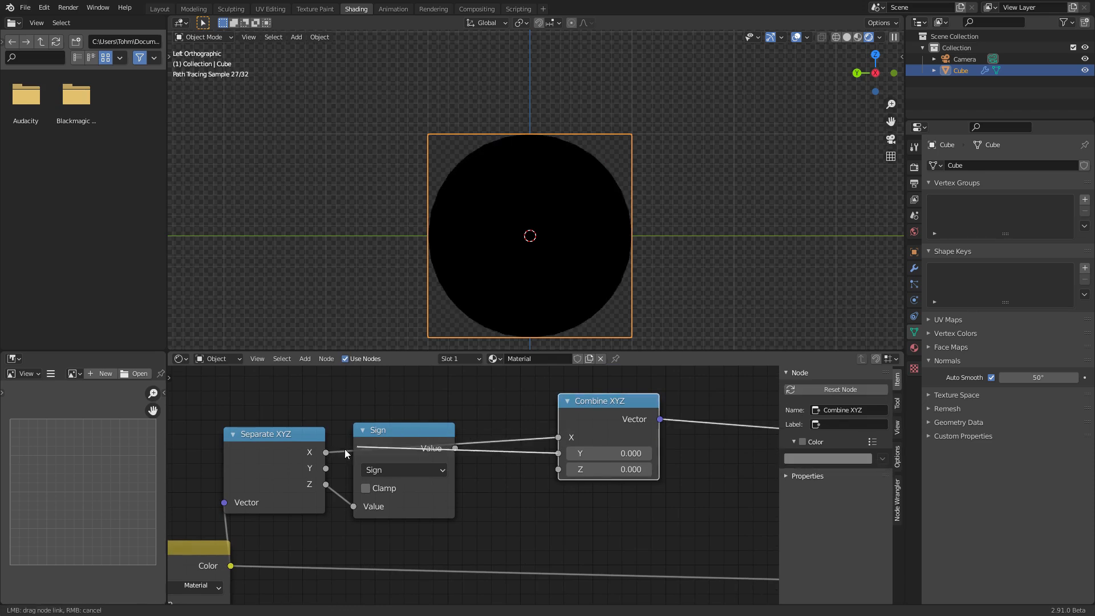
left_click_drag(326, 468, 559, 453)
left_click_drag(455, 449, 570, 471)
middle_click_drag(589, 203, 591, 228)
scroll(648, 429, "down", 7)
middle_click_drag(637, 450, 394, 396)
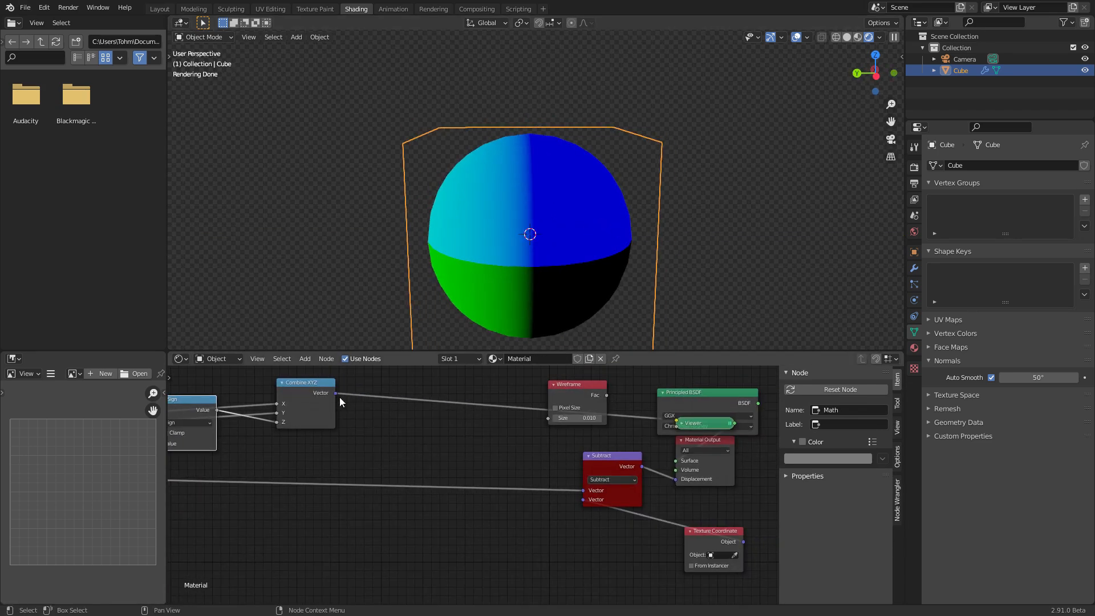
scroll(486, 442, "down", 5)
middle_click_drag(439, 455, 493, 468)
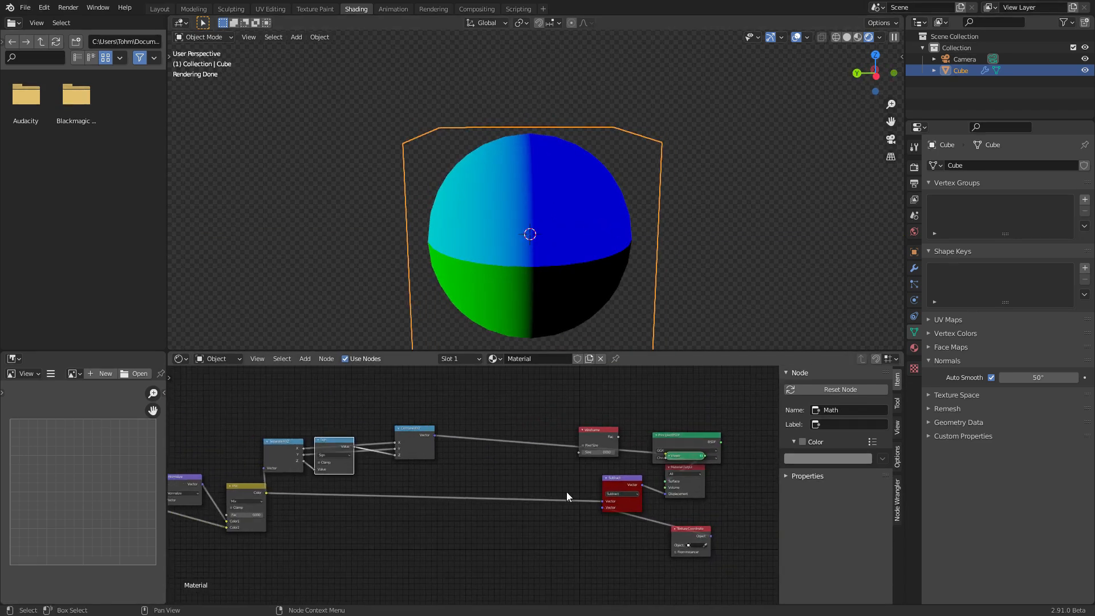
Connect the Combine XYZ node's Vector output to the Subtract node's first Vector input
scroll(647, 509, "up", 2)
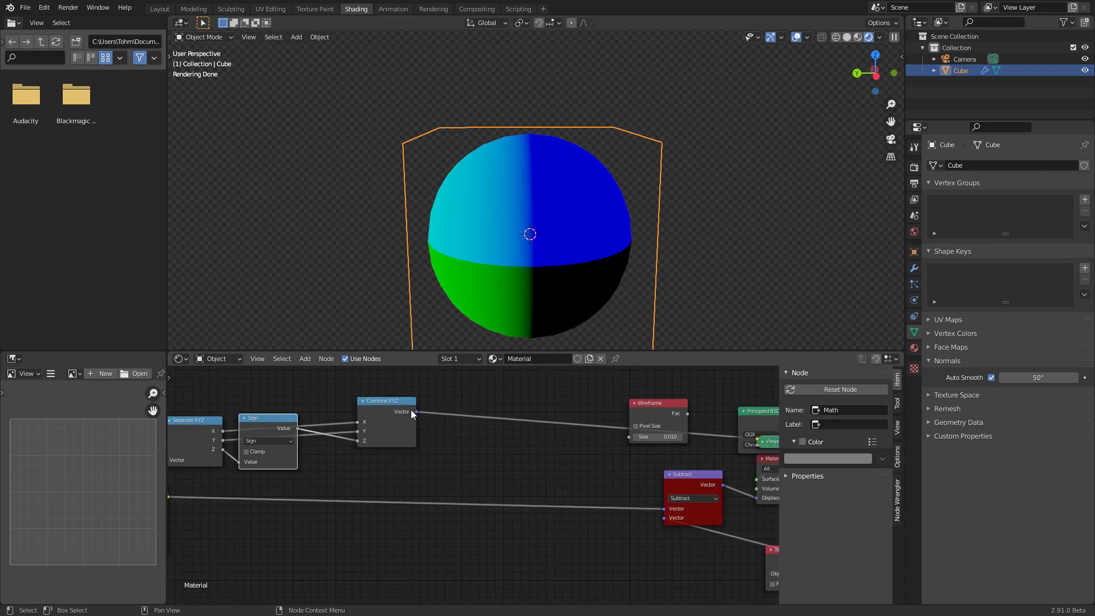
left_click_drag(417, 411, 670, 512)
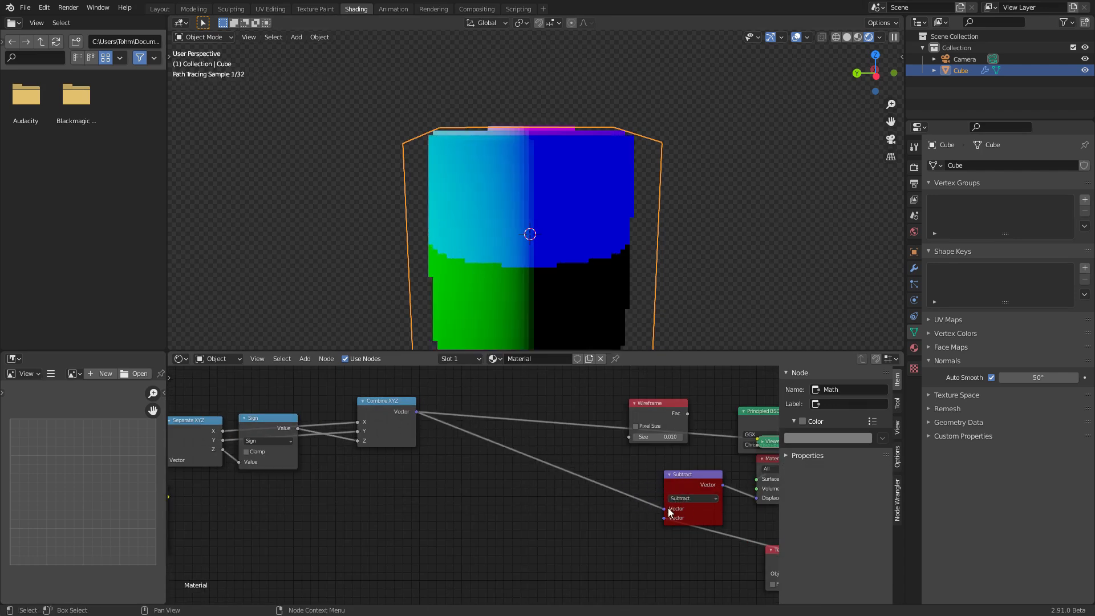
middle_click_drag(542, 166, 548, 199)
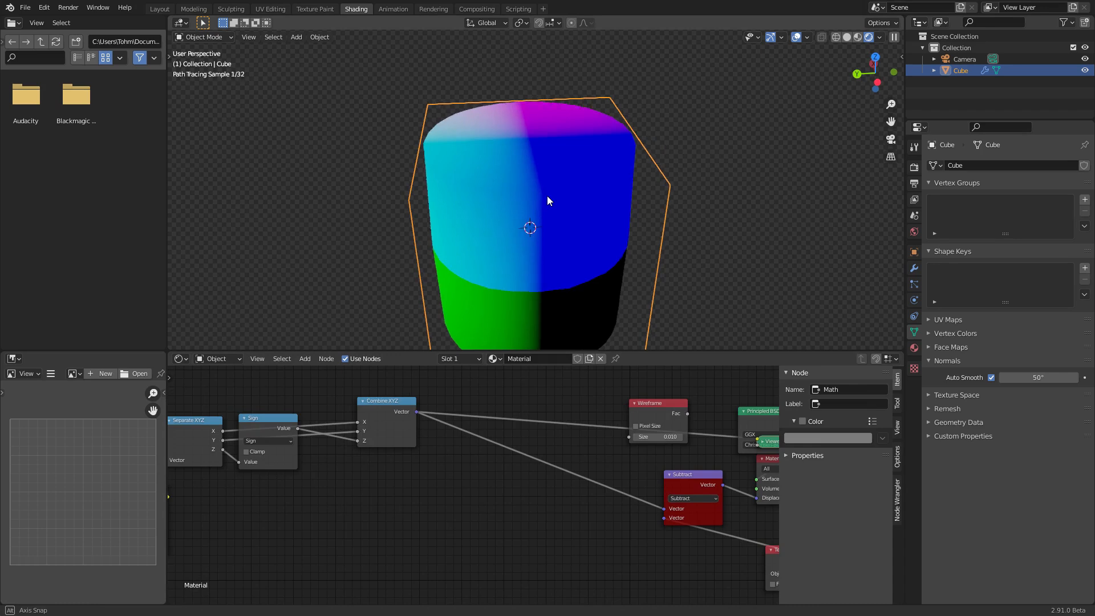
Preview the Principled BSDF shader on the displaced cube in place of the vector colors
middle_click_drag(344, 463, 563, 409)
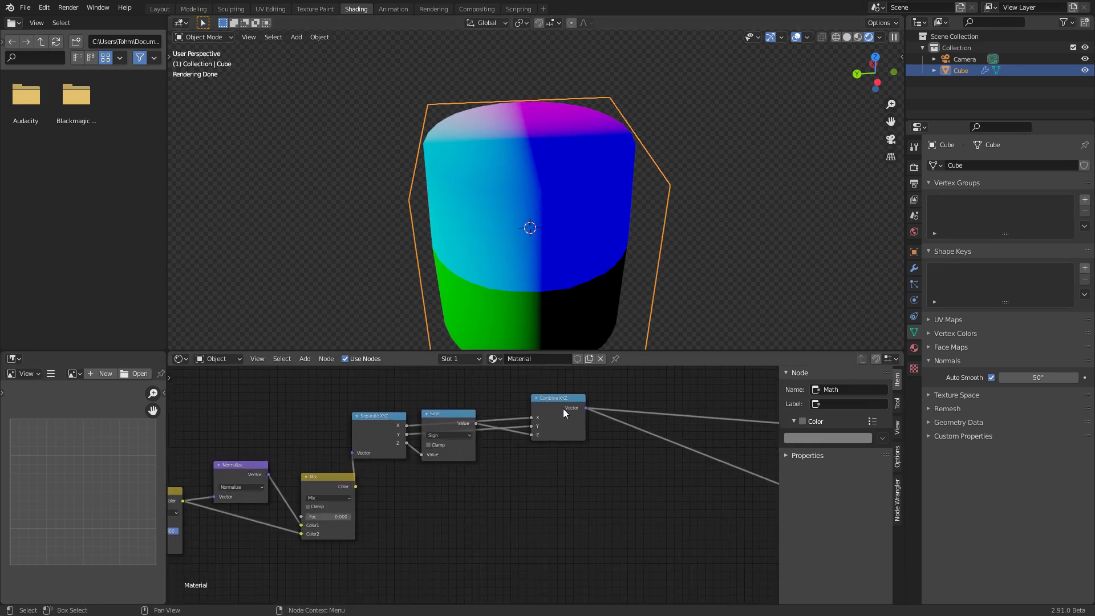
scroll(491, 450, "down", 6)
middle_click_drag(614, 434, 528, 374)
left_click(578, 450, "ctrl+shift")
scroll(516, 403, "up", 4)
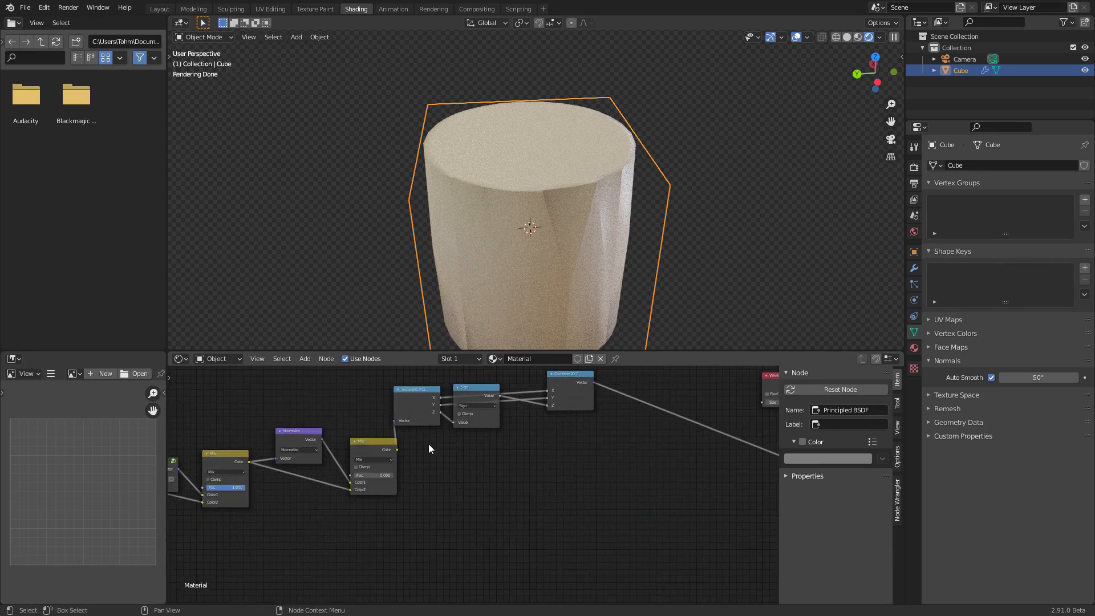
Mix the Combine XYZ output with the preceding Mix node's color in a new Mix node feeding Subtract, and set its Fac to 0.000
scroll(368, 456, "up", 1)
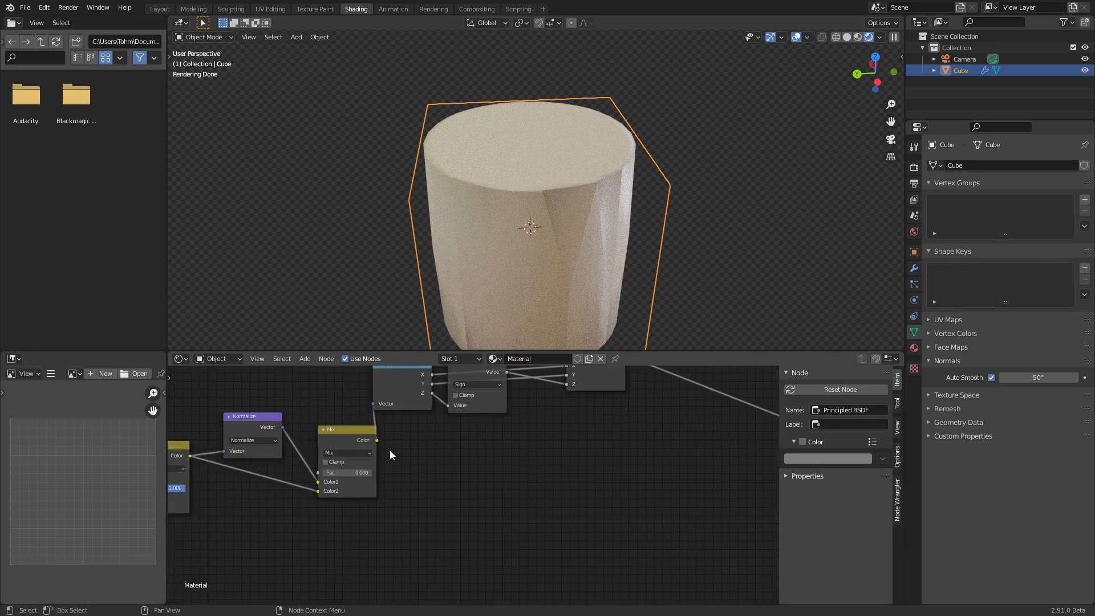
right_click_drag(591, 382, 381, 469, "ctrl+shift")
middle_click_drag(381, 471, 245, 544)
scroll(591, 465, "up", 2)
left_click(492, 489)
left_click_drag(528, 554, 473, 556)
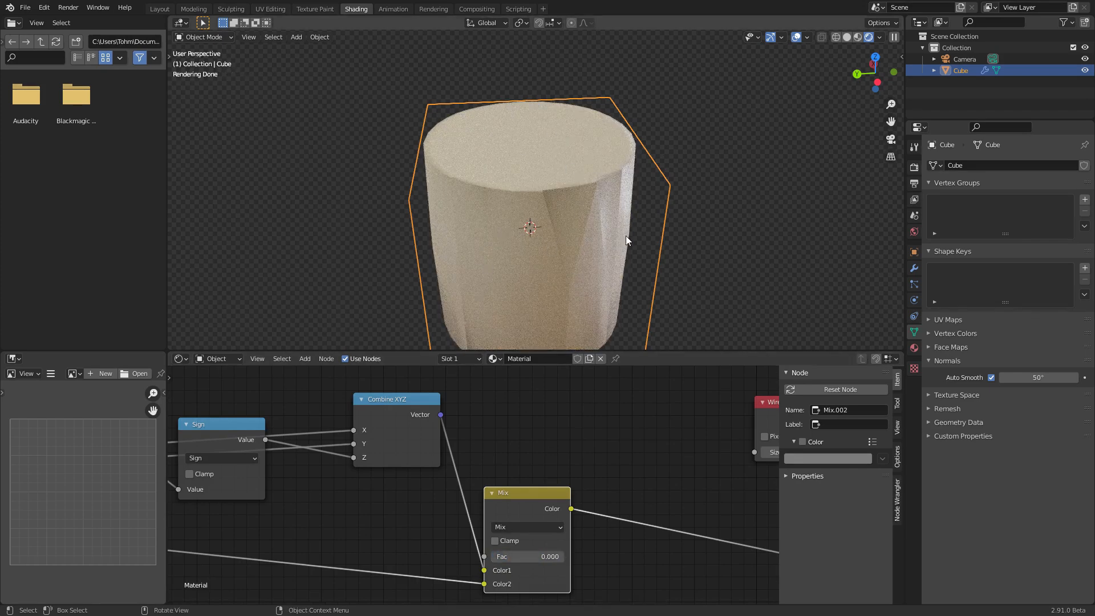
Raise the Subdivision modifier's viewport levels to 5
left_click(914, 268)
left_click(1072, 216)
left_click(1072, 216)
Try the Fac sliders of the two earlier Mix nodes, leaving the first at 1.000 and the second at 0.000
middle_click_drag(310, 424, 486, 381)
scroll(445, 406, "down", 4)
middle_click_drag(355, 461, 509, 430)
mouse_move(310, 492)
left_mouse_down()
mouse_move(255, 492)
mouse_move(317, 492)
left_mouse_up()
left_click_drag(499, 477, 451, 477)
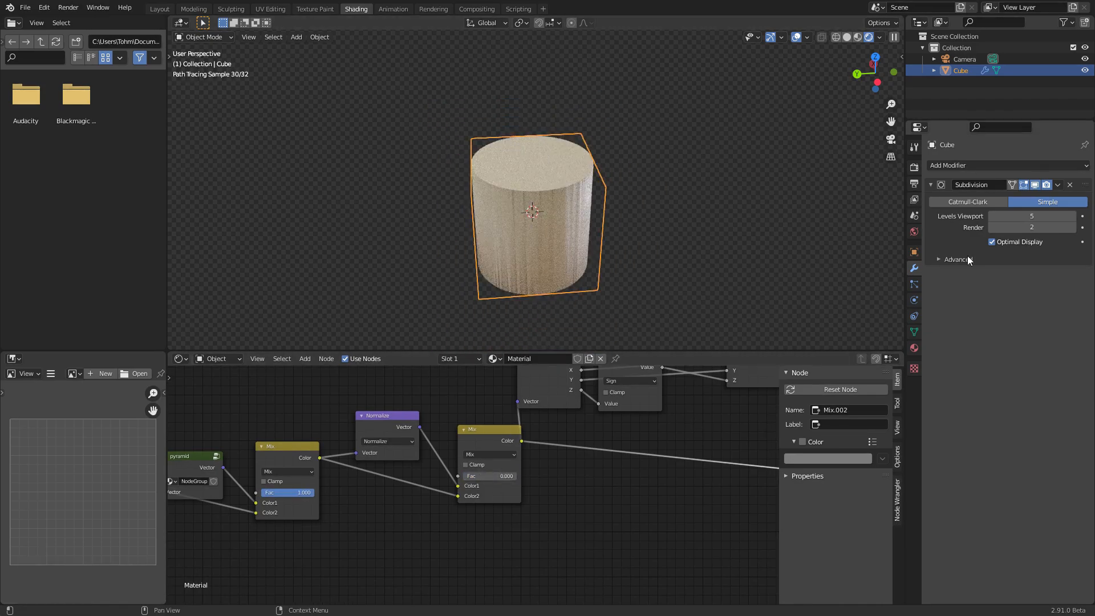
Turn off Auto Smooth in the cube's normals settings
left_click(914, 332)
left_click(991, 377)
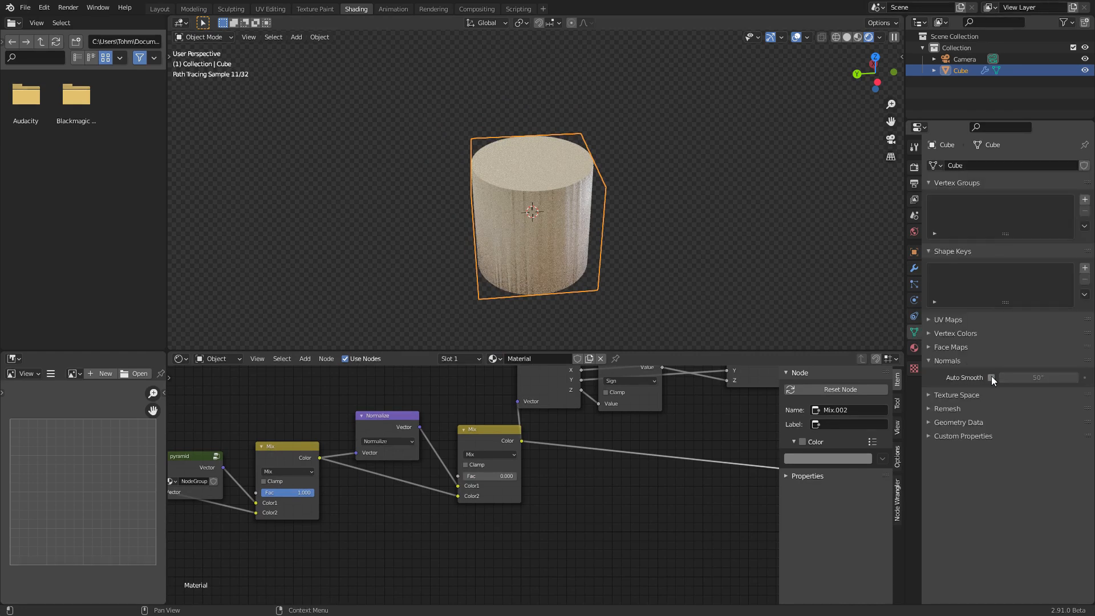
middle_click_drag(589, 469, 445, 473)
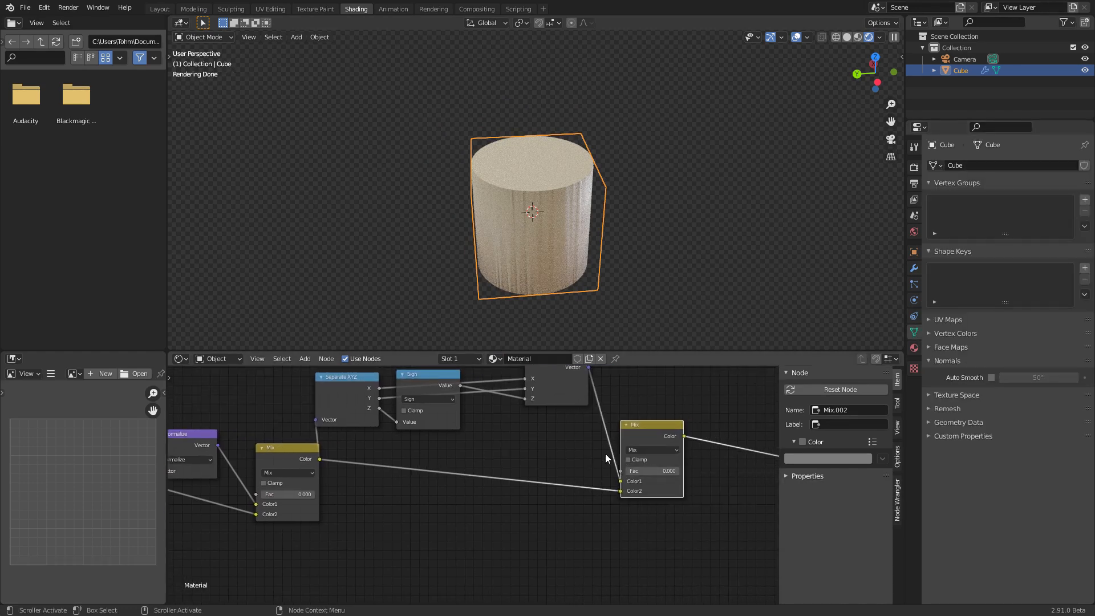
Mute the last Mix node and the Mix node after Normalize, and save the file
scroll(422, 446, "down", 5)
middle_click_drag(345, 459, 293, 417)
scroll(569, 464, "up", 3)
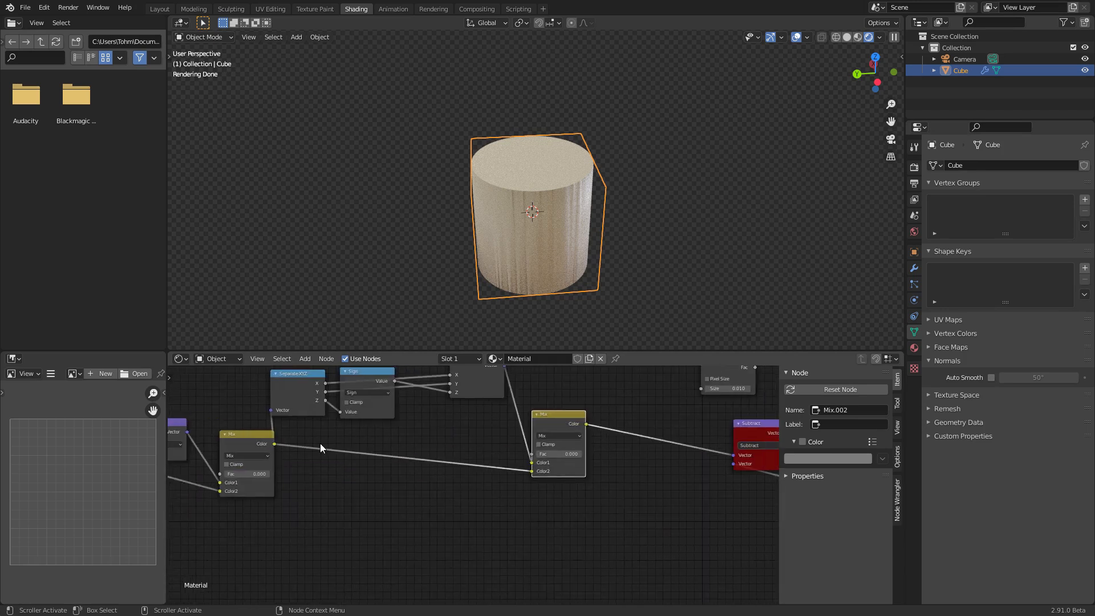
key("m")
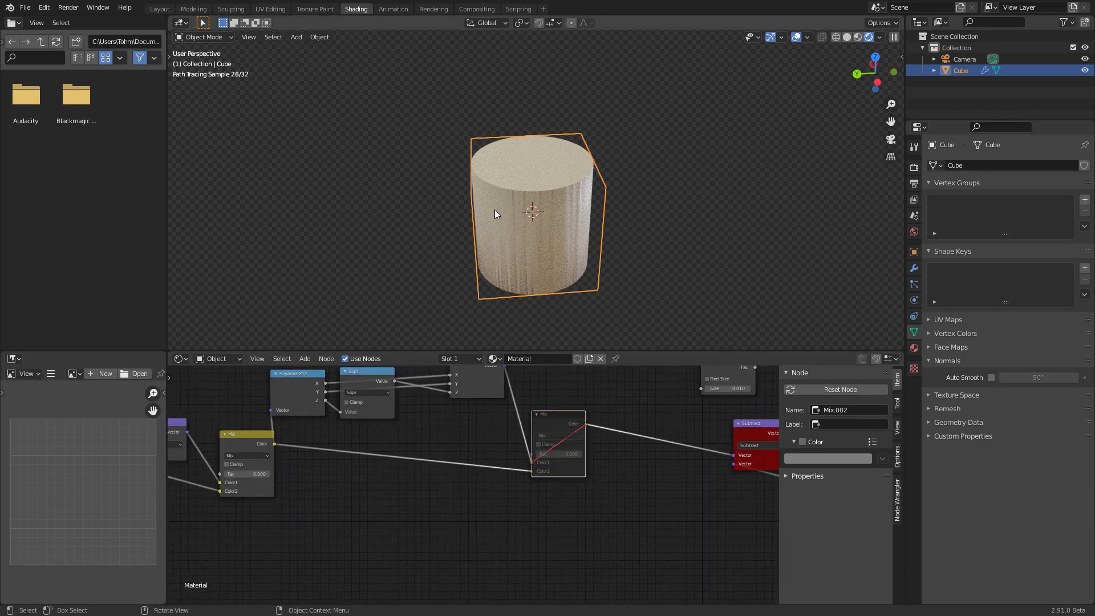
middle_click_drag(287, 395, 431, 422)
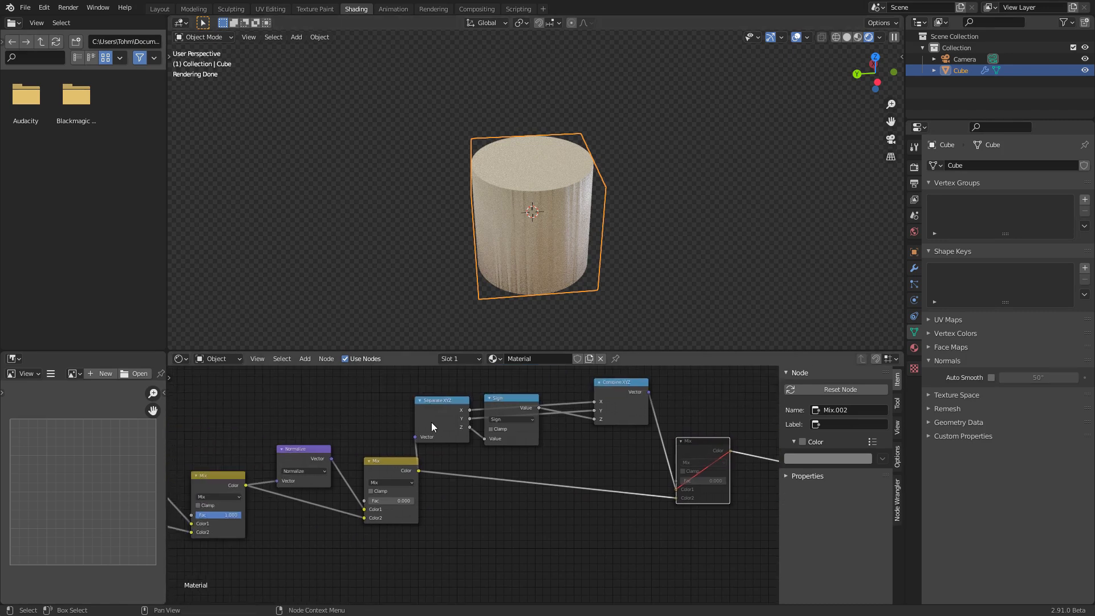
left_click(402, 469)
key("m")
scroll(382, 466, "down", 1)
scroll(405, 454, "down", 2)
middle_click_drag(580, 468, 545, 467)
key("ctrl+s")
Mute the first Mix node after the pyramid group
scroll(477, 463, "up", 4)
middle_click_drag(405, 463, 630, 480)
scroll(487, 497, "up", 5)
left_click(472, 480)
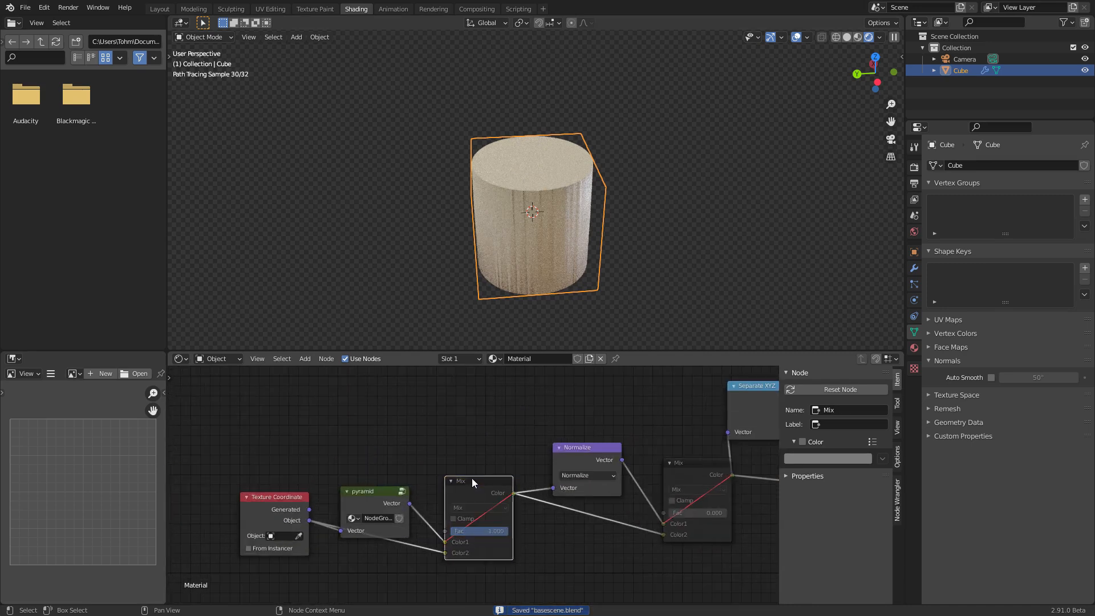
Cut the Subtract node's link to the Material Output's Displacement input and reconnect it
scroll(522, 465, "down", 6)
middle_click_drag(727, 508, 308, 454)
middle_click_drag(616, 462, 505, 538)
scroll(556, 488, "up", 6)
scroll(555, 488, "up", 5)
right_click_drag(590, 518, 587, 480, "ctrl")
left_click_drag(580, 492, 638, 514)
scroll(540, 483, "down", 13)
middle_click_drag(358, 495, 545, 470)
scroll(501, 458, "up", 7)
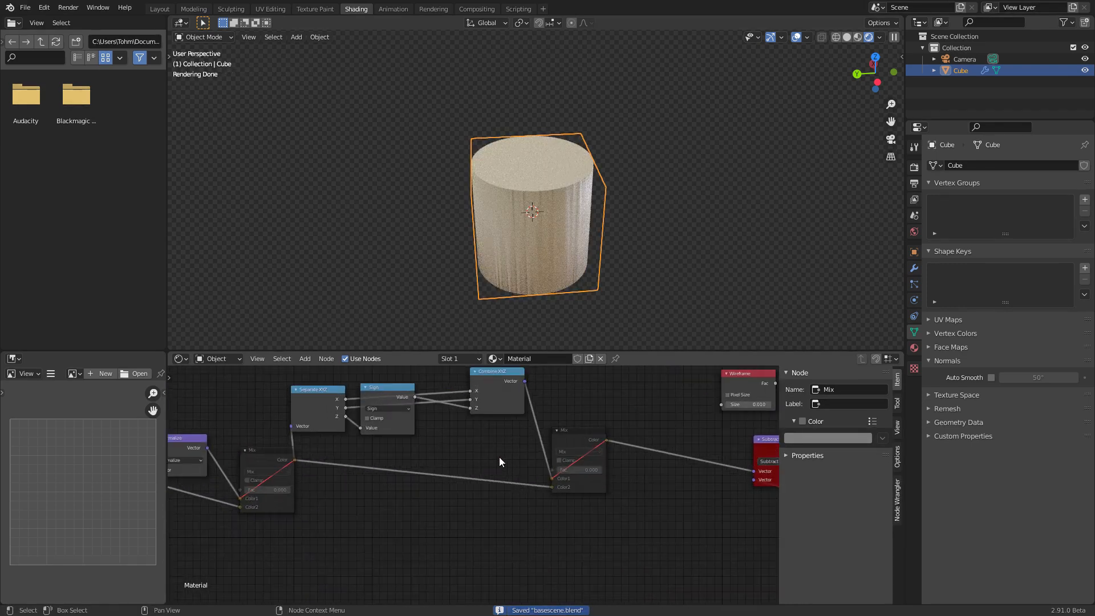
Unmute the last Mix node before the Subtract node
scroll(500, 451, "down", 2)
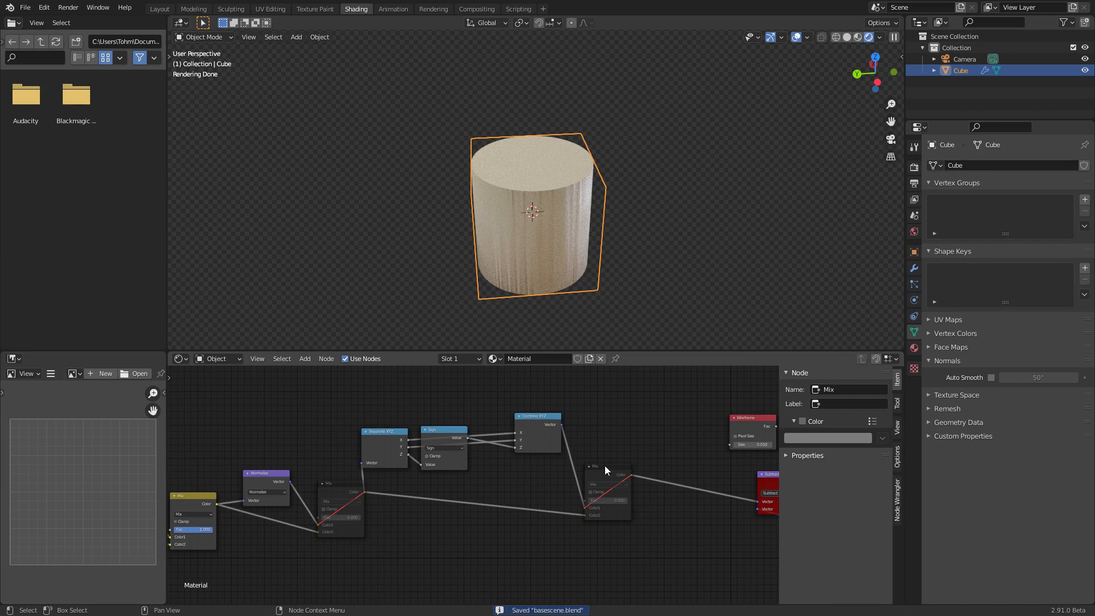
left_click(603, 466)
key("m")
scroll(556, 478, "down", 2)
middle_click_drag(282, 495, 308, 485)
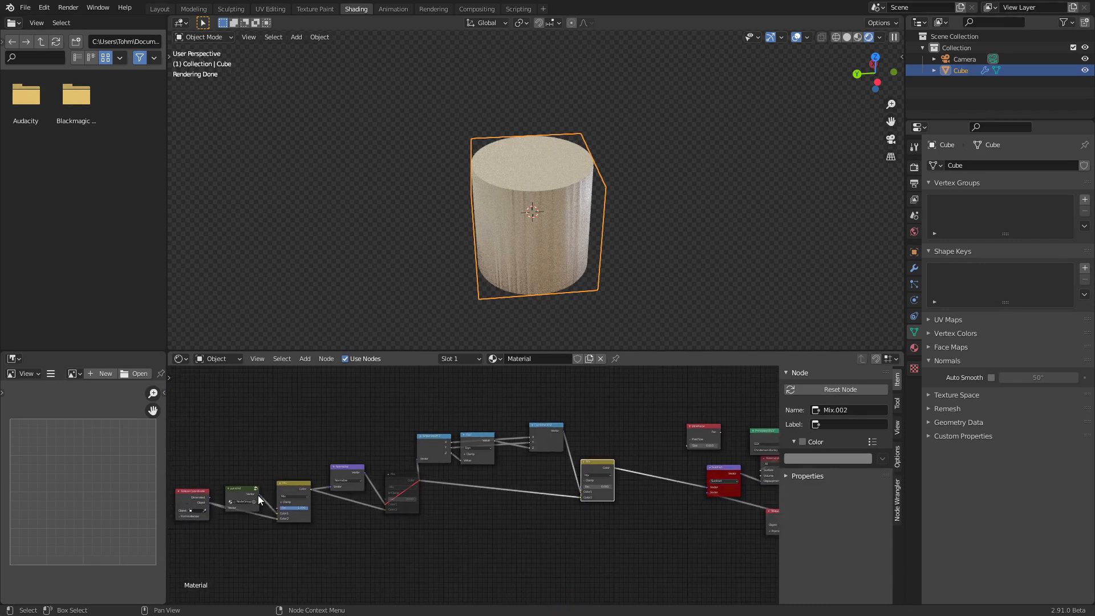
Connect the pyramid group's Vector output directly to the Subtract node's first Vector input
left_click_drag(259, 493, 707, 488)
scroll(378, 478, "up", 4)
middle_click_drag(464, 476, 401, 478)
Connect the first Mix node's Color output to the Subtract node and test its Fac, leaving it at 1.000
scroll(307, 473, "down", 4)
left_click_drag(263, 491, 663, 489)
middle_click_drag(254, 507, 481, 491)
scroll(482, 491, "up", 3)
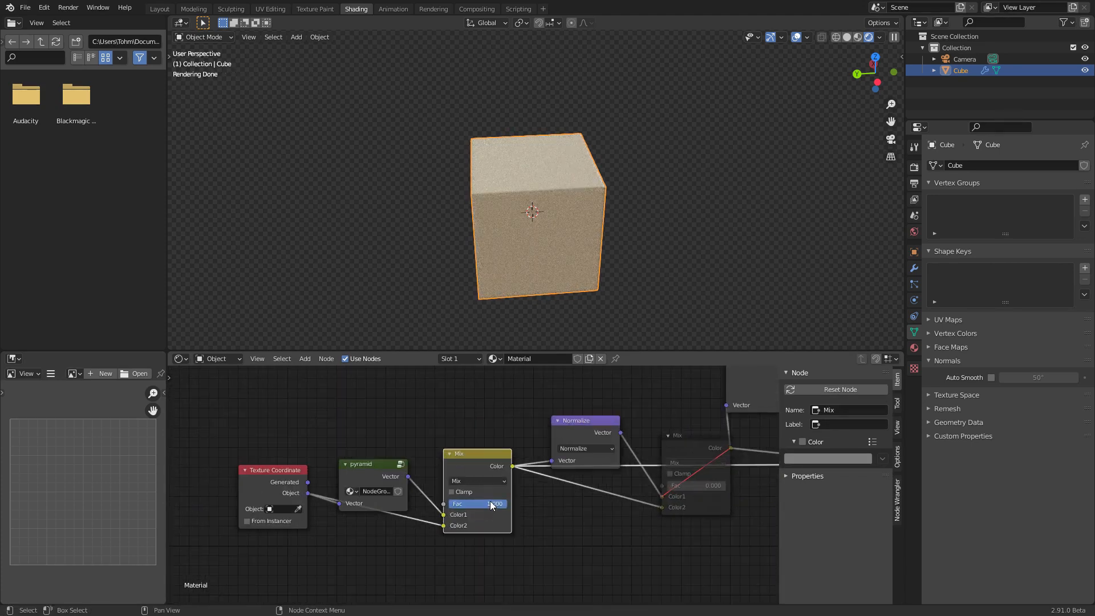
mouse_move(502, 504)
left_mouse_down()
mouse_move(449, 503)
mouse_move(506, 504)
left_mouse_up()
Unmute the Mix node after the Normalize node
middle_click_drag(628, 503, 390, 507)
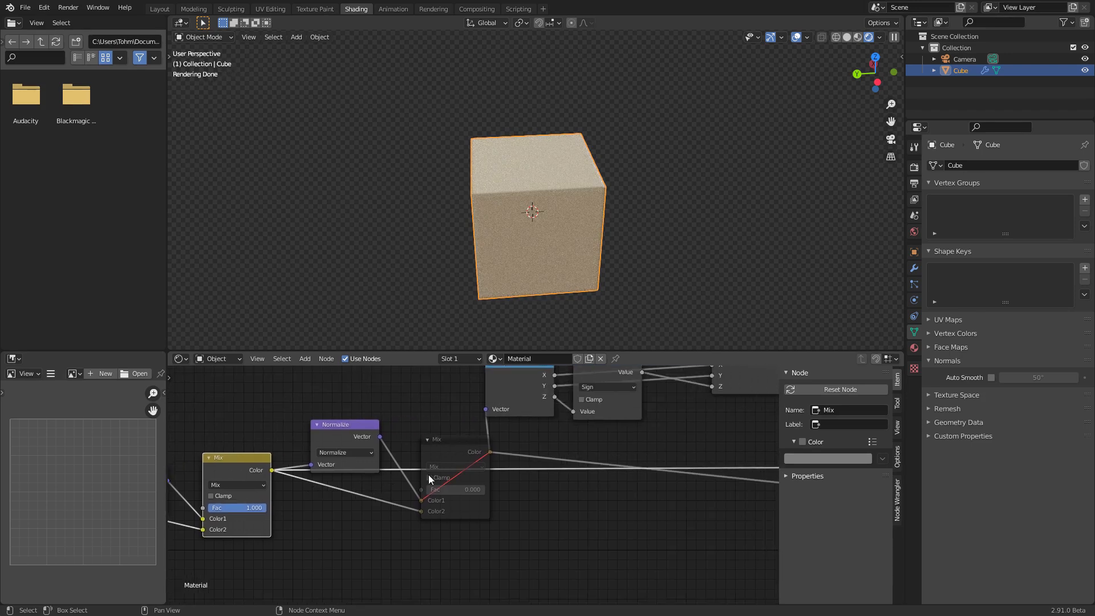
middle_click_drag(520, 463, 260, 491)
left_click(224, 464)
key("m")
Feed the Subtract node from the Mix node after Normalize, and replace that link with one from the Combine XYZ node's Vector output
scroll(328, 471, "down", 2)
left_click_drag(260, 490, 760, 490)
left_click_drag(703, 483, 680, 501)
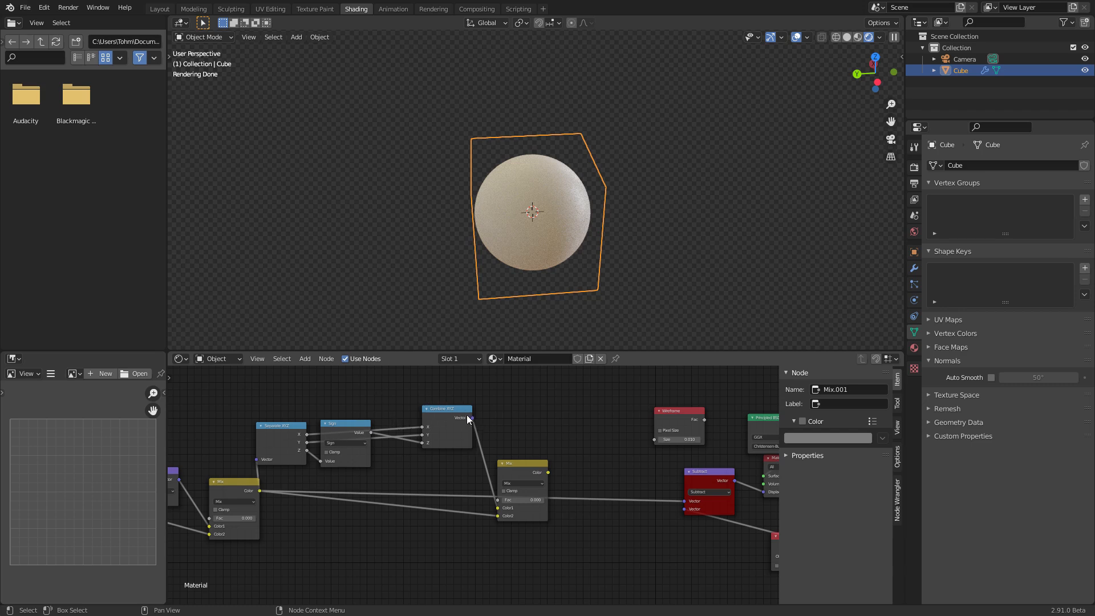
left_click_drag(474, 419, 682, 501)
scroll(519, 219, "up", 3)
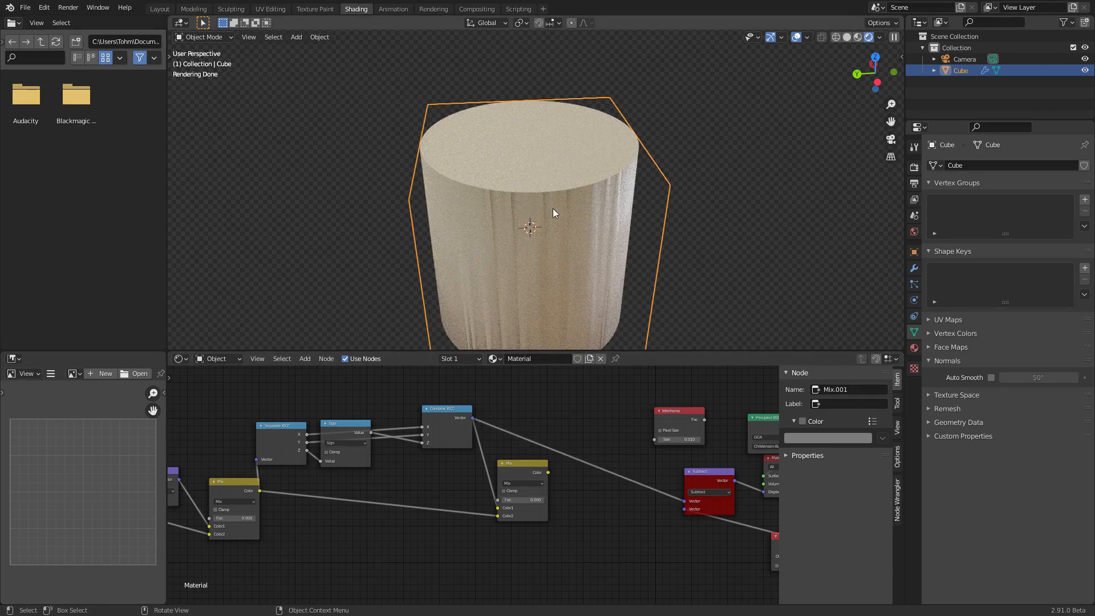
Apply Shade Flat to the cube in Object Mode and save the file
key("Tab")
right_click(554, 210)
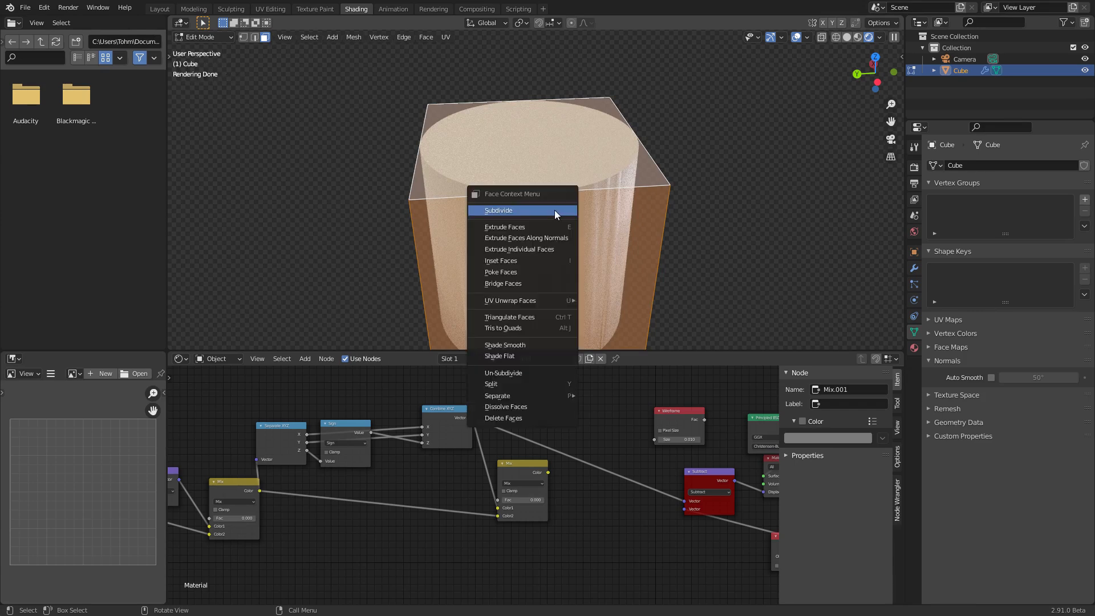
key("Tab")
right_click(584, 217)
left_click(562, 228)
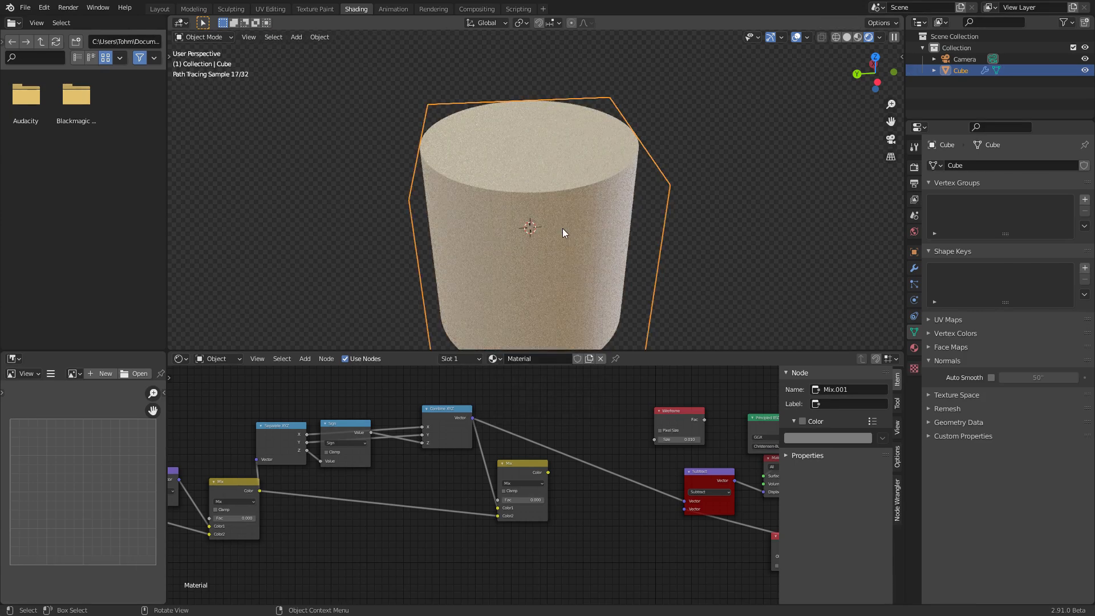
key("ctrl+s")
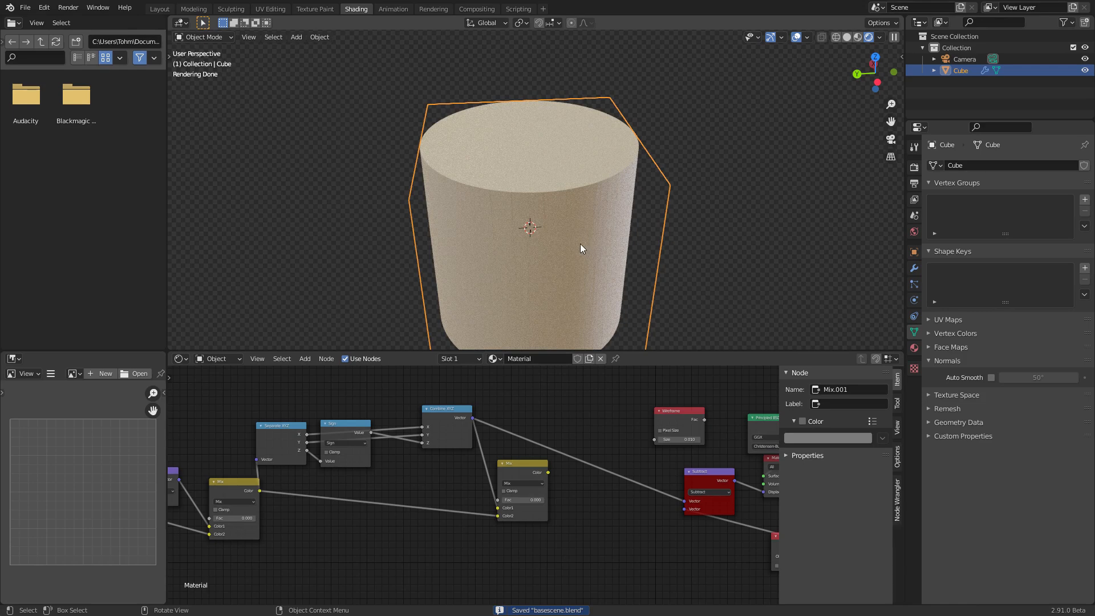
Lower the Subdivision modifier's viewport levels to 2 for comparison and return them to 5
left_click(914, 268)
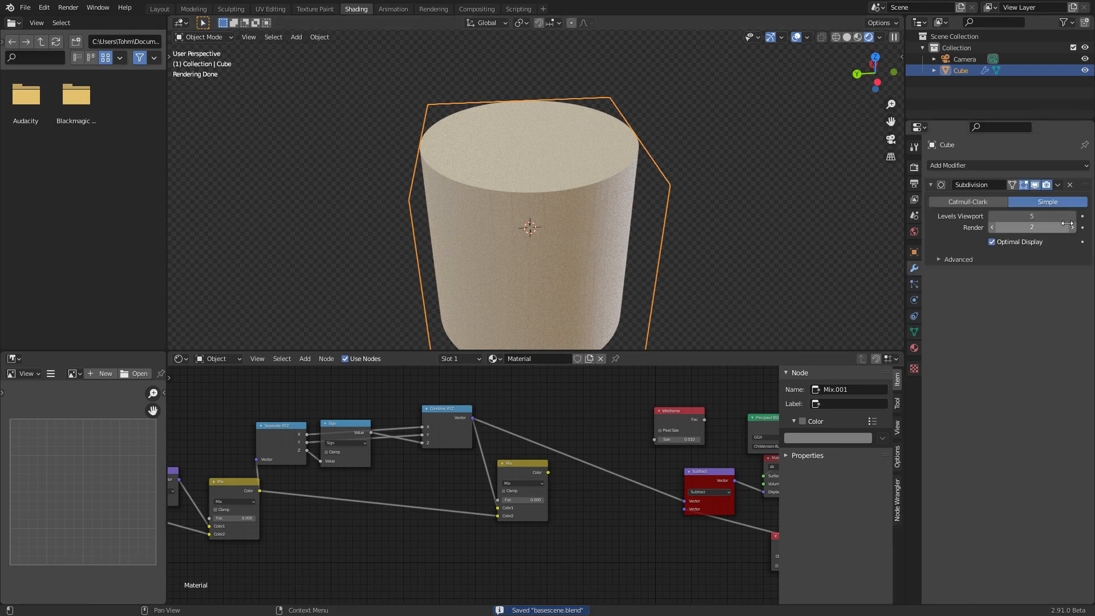
left_click(1042, 215)
type("2")
key("Return")
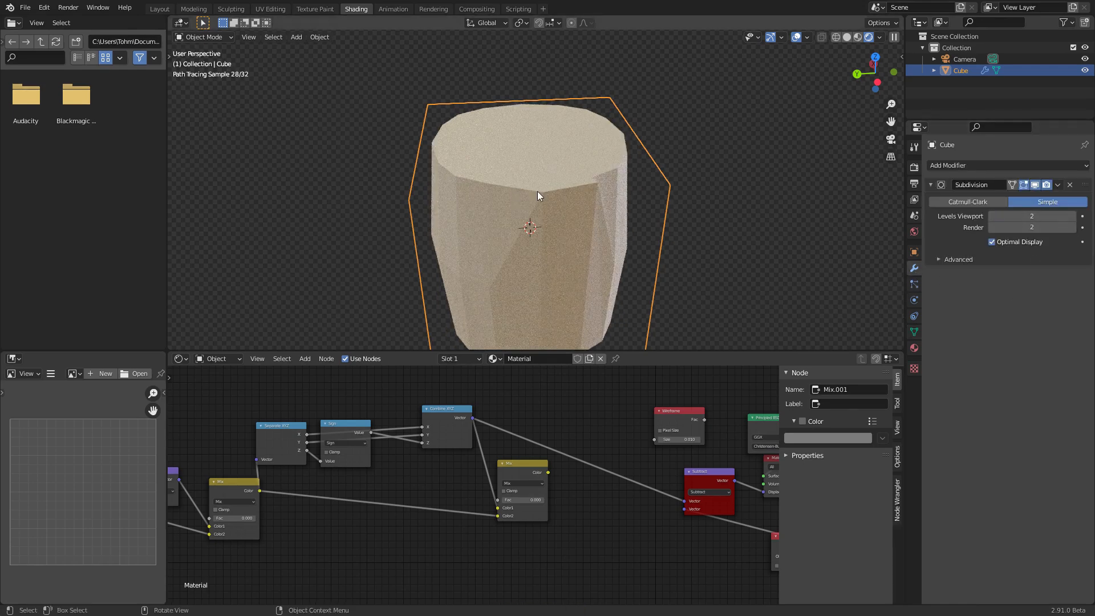
left_click(1072, 216)
left_click(1071, 217)
left_click(1072, 216)
Connect the last Mix node's Color output to the Subtract node and test its Fac, leaving it at 0.000
middle_click_drag(522, 462, 519, 437)
scroll(519, 437, "up", 2)
left_click_drag(556, 440, 715, 474)
left_click_drag(531, 474, 503, 472)
scroll(529, 425, "down", 5)
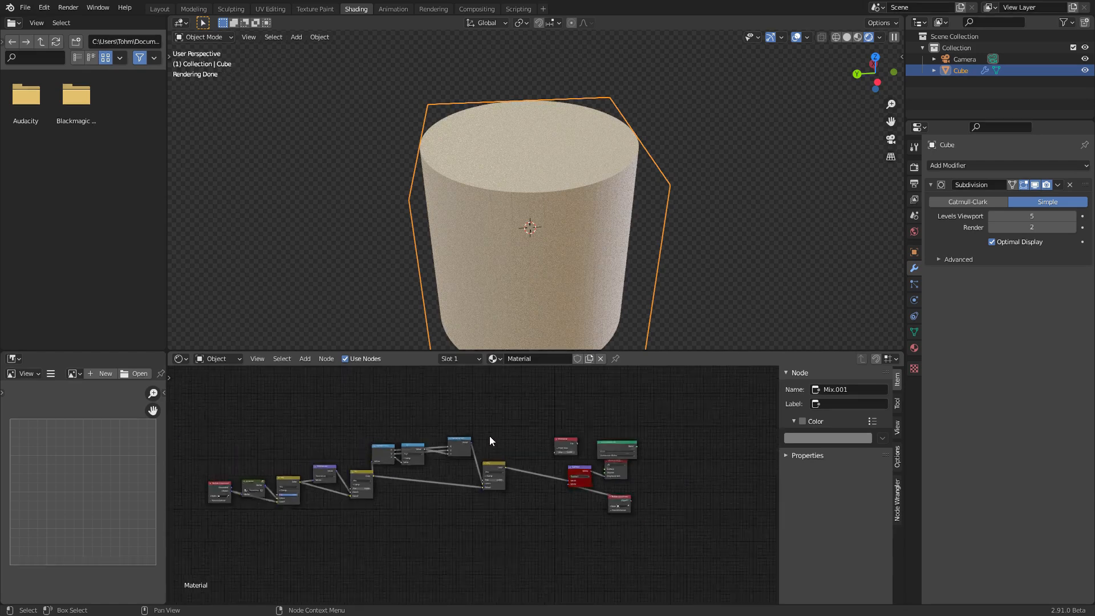
Move the whole node chain before Subtract farther away from it to free up space, and save the file
scroll(458, 446, "up", 2)
left_click_drag(578, 507, 209, 378)
key("g")
left_click(290, 416)
key("ctrl+s")
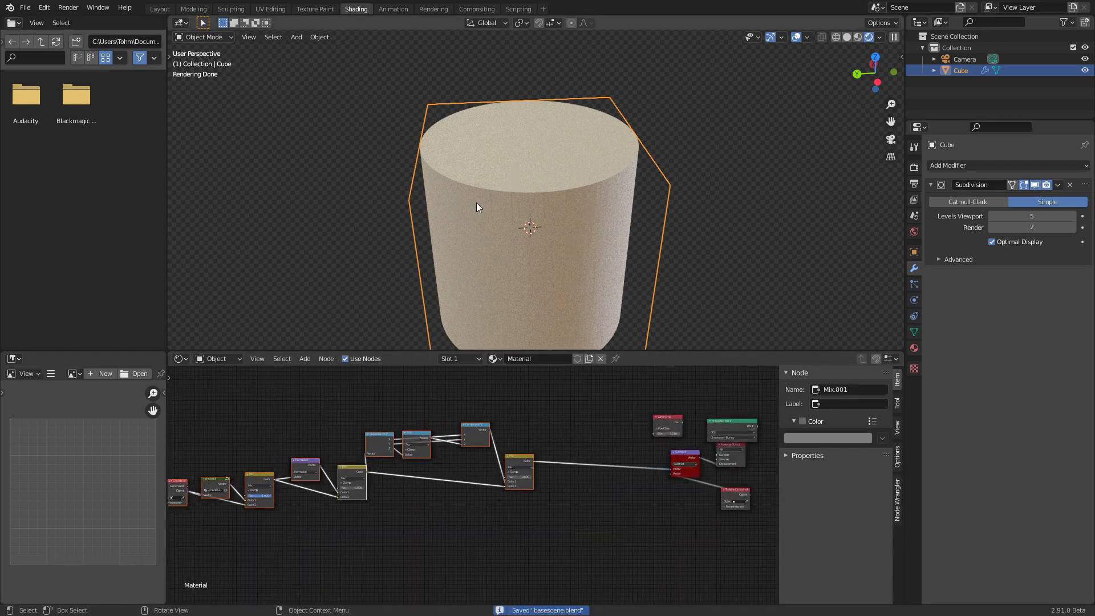
Try to scale up the cube's top face in Edit Mode
middle_click_drag(568, 156, 556, 208)
scroll(536, 475, "up", 2)
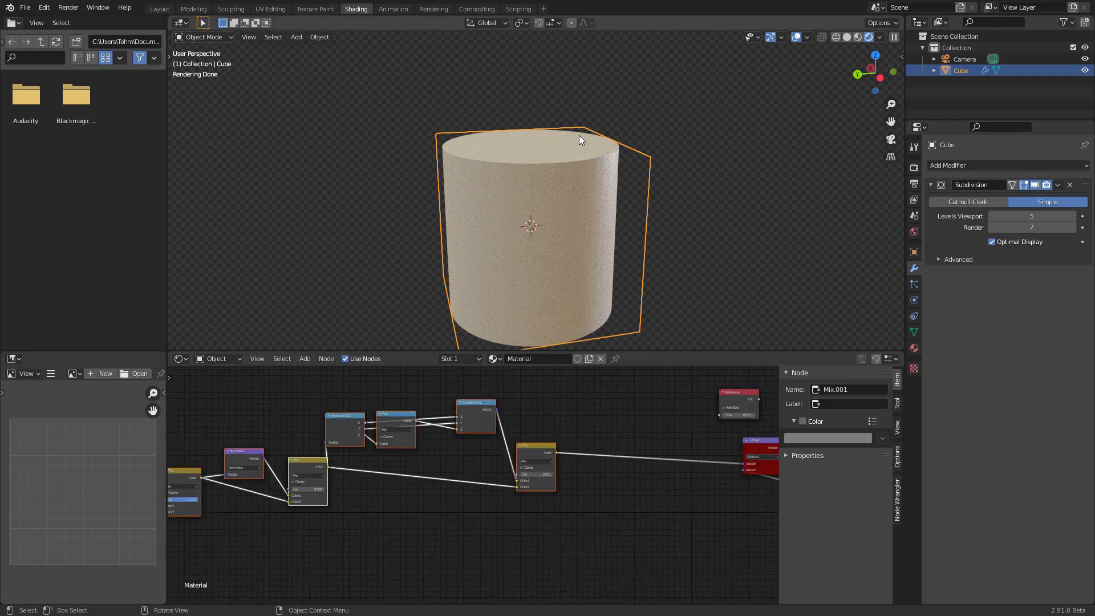
key("Tab")
left_click(565, 141)
key("s")
left_click(717, 141)
key("Tab")
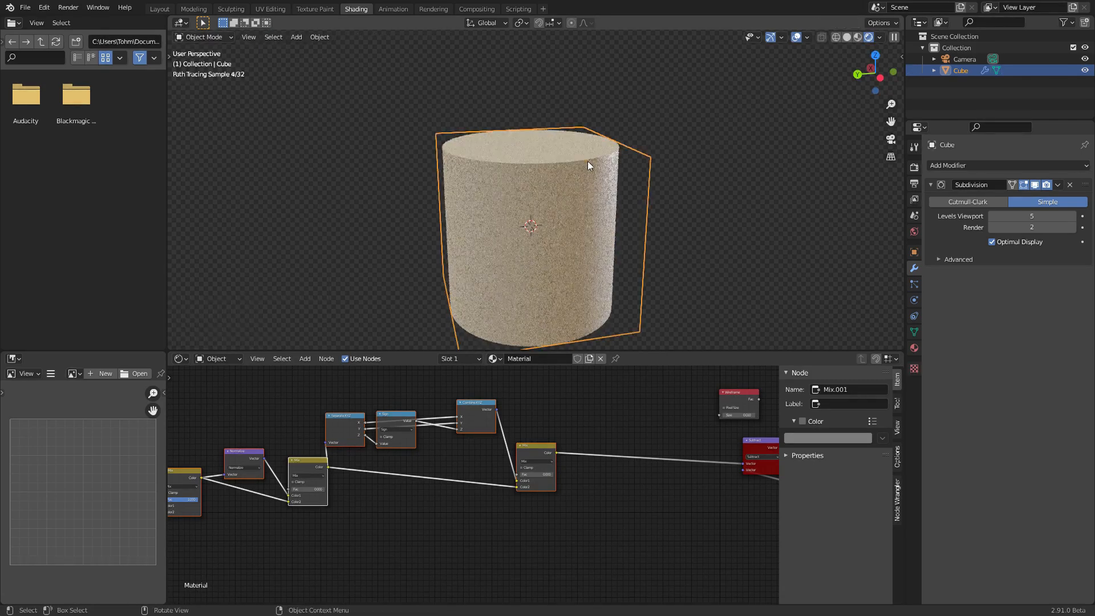
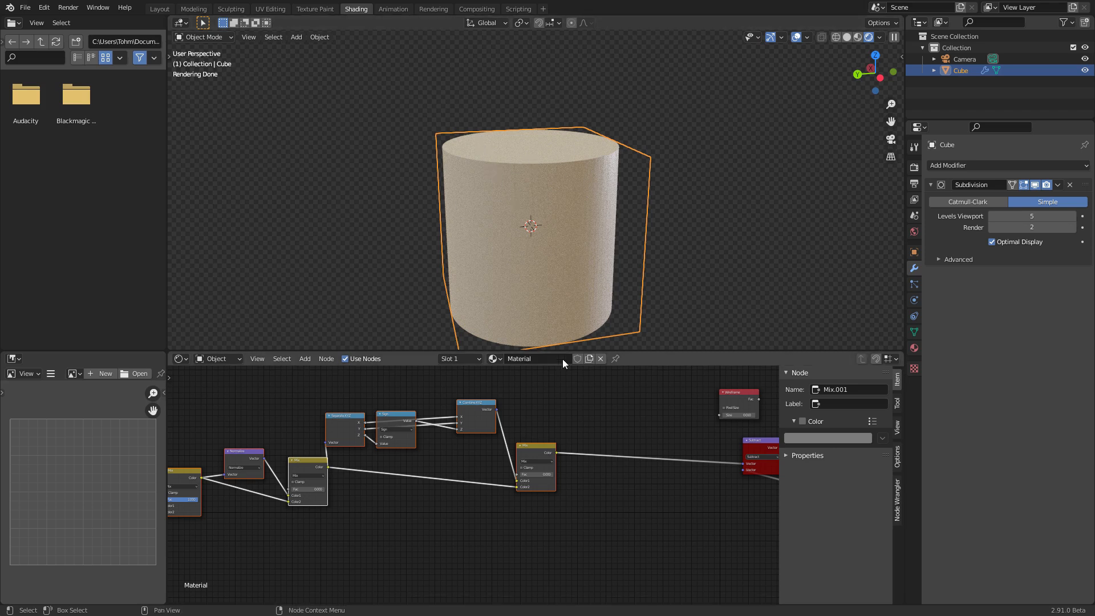
Save the file and reposition the selected node chain slightly higher
key("ctrl+s")
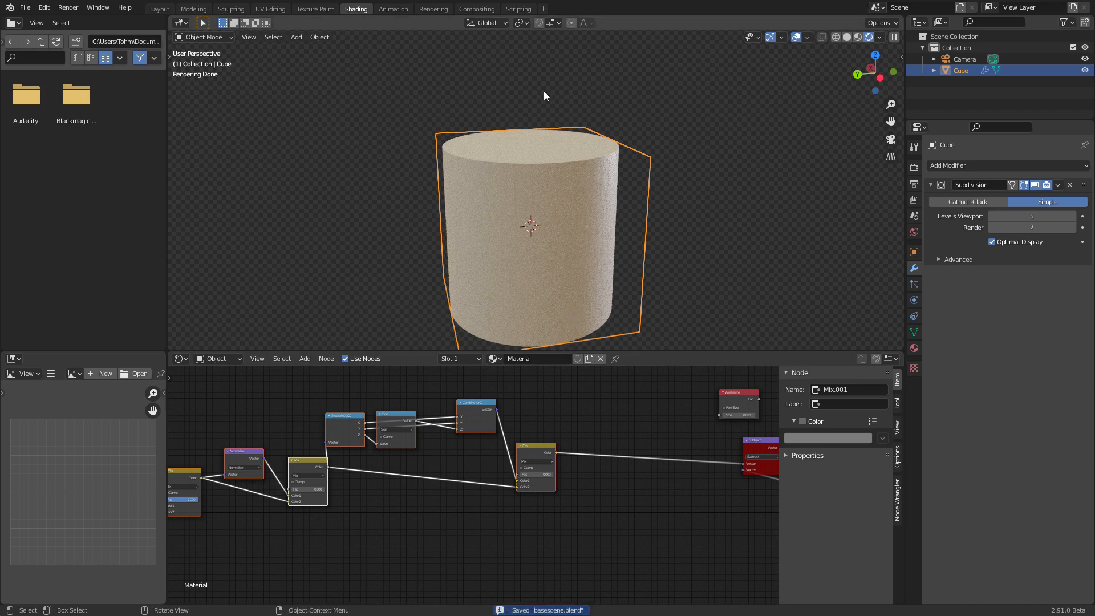
middle_click_drag(477, 394, 570, 381)
scroll(493, 409, "down", 3)
key("g")
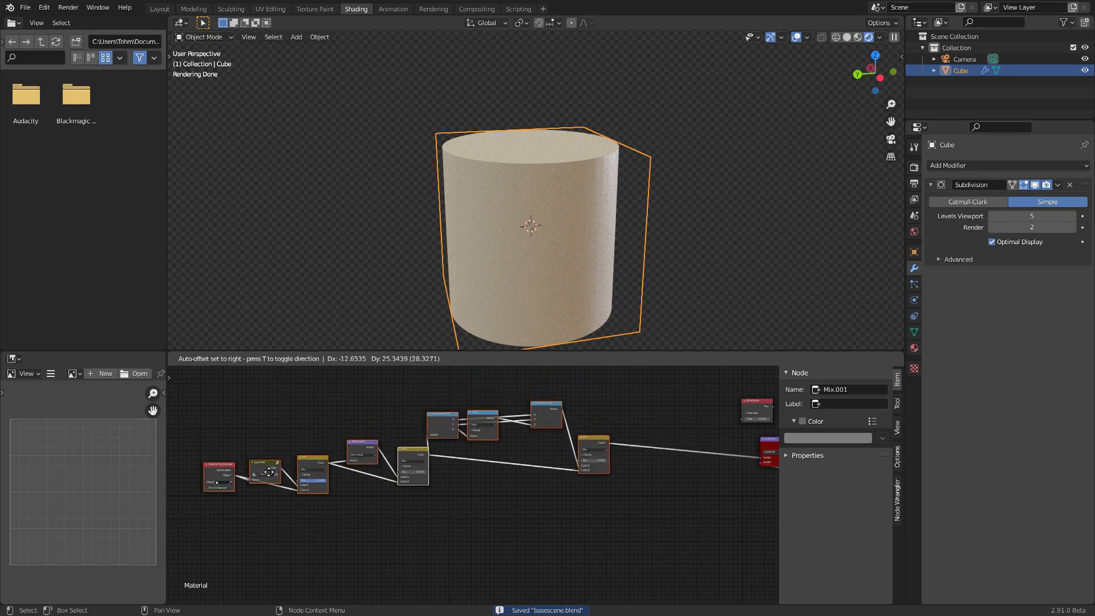
left_click(268, 470)
Move the pyramid group node up off the links and insert a duplicate of it between the last Mix node and the Subtract node
left_click(273, 484)
left_click_drag(276, 479, 279, 451)
middle_click_drag(402, 435, 361, 452)
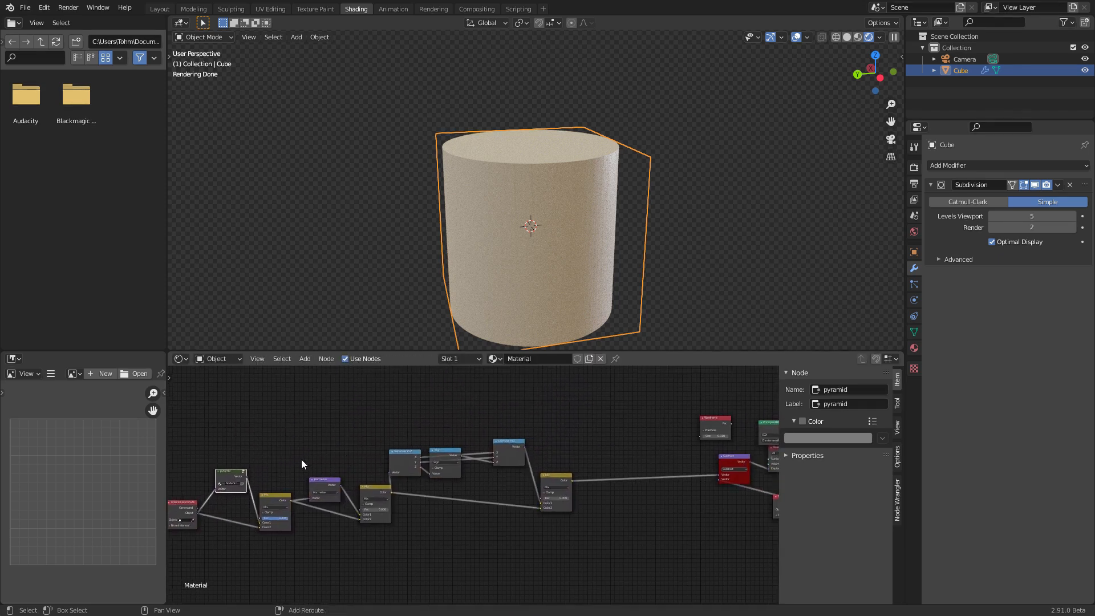
key("shift+d")
left_click(565, 450)
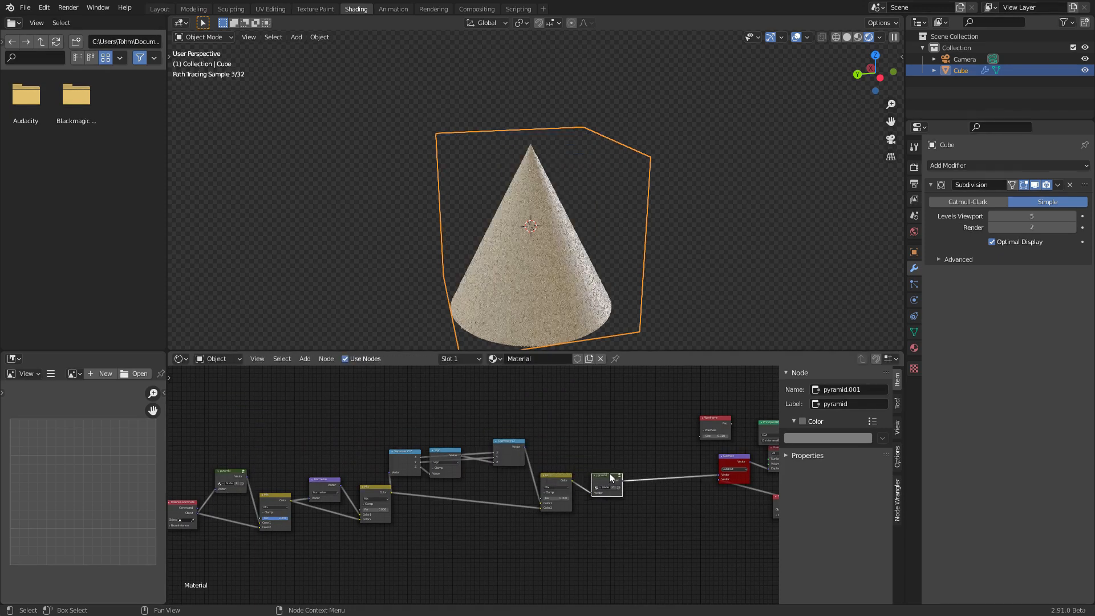
Move the duplicated pyramid group up and mix its output with its unmodified input through a new Mix node before Subtract
scroll(609, 473, "up", 5)
middle_click_drag(737, 475, 428, 501)
left_click_drag(429, 500, 437, 450)
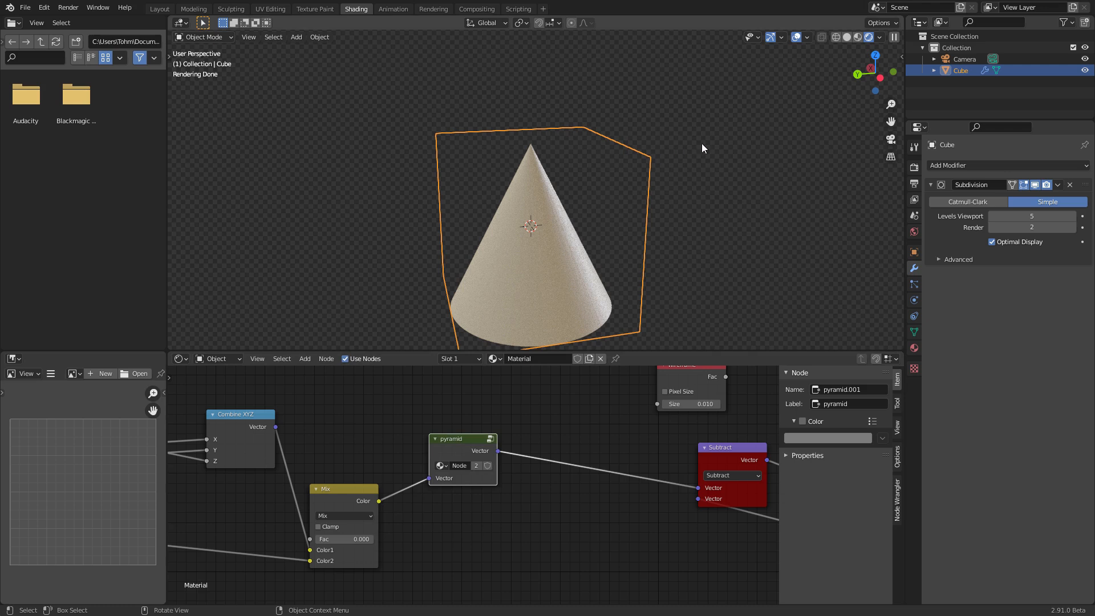
right_click_drag(466, 446, 365, 510, "ctrl+shift")
left_click(540, 489)
Try the new Mix node's Fac at 1.000 and return it to 0.000
mouse_move(580, 538)
left_mouse_down()
mouse_move(611, 539)
mouse_move(542, 538)
mouse_move(596, 538)
left_mouse_up()
scroll(532, 510, "down", 5)
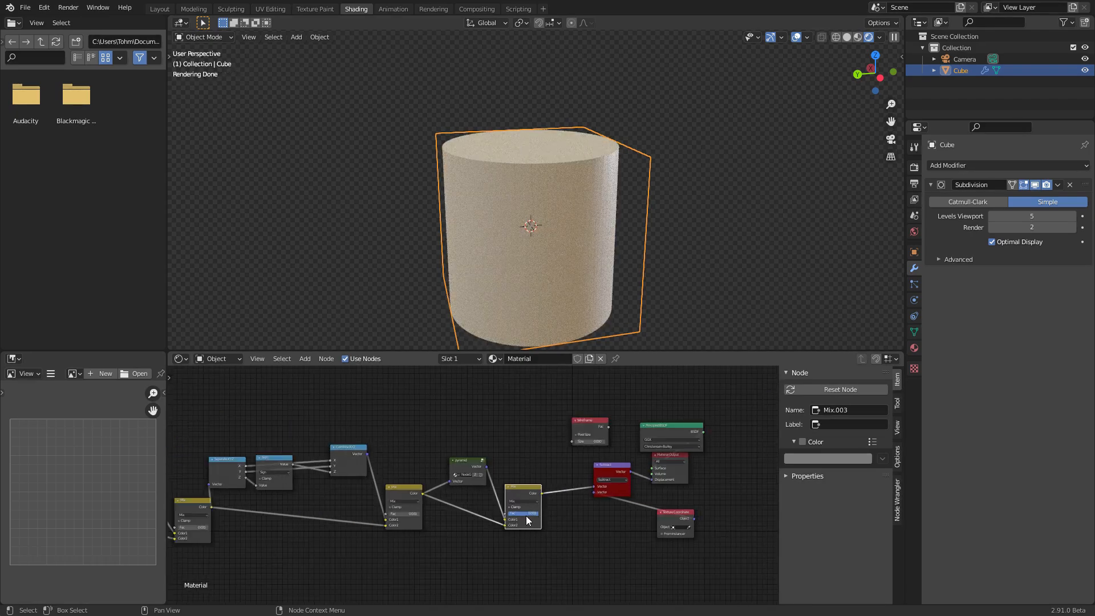
left_click_drag(526, 516, 479, 516)
Try Fac 1.000 on the Mix node feeding the duplicated pyramid group, and return it to 0.000
middle_click_drag(424, 508, 497, 483)
scroll(496, 484, "up", 7)
mouse_move(487, 492)
left_mouse_down()
mouse_move(542, 491)
mouse_move(473, 491)
mouse_move(507, 491)
left_mouse_up()
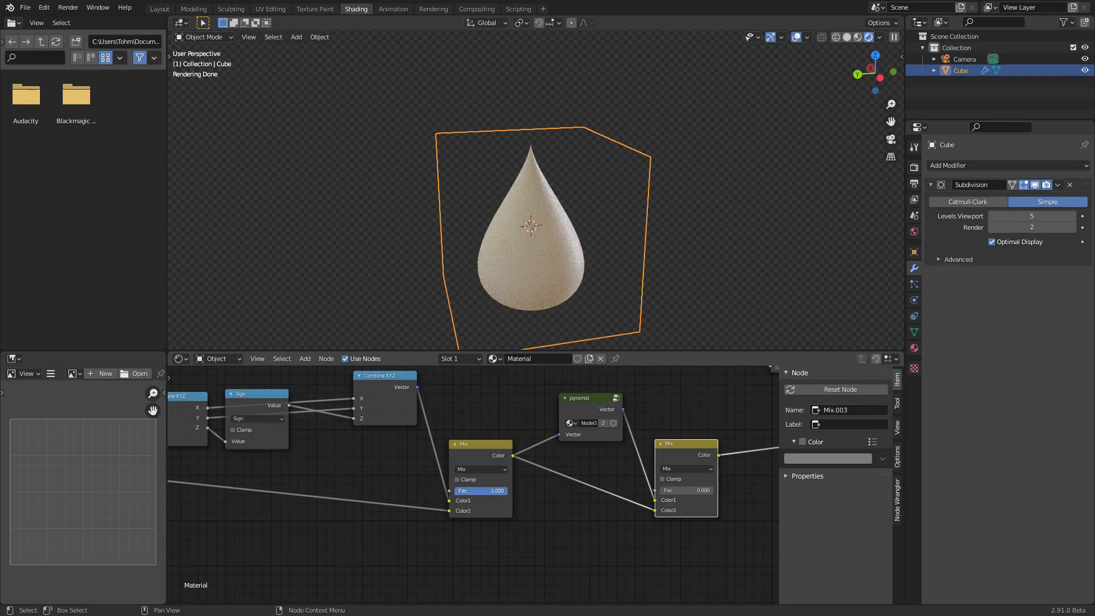
mouse_move(536, 173)
middle_mouse_down()
mouse_move(612, 150)
mouse_move(525, 181)
middle_mouse_up()
left_click_drag(497, 491, 454, 491)
Set the Fac of the Mix node after the first pyramid group to 0.000 and save the file
middle_click_drag(260, 428, 552, 412)
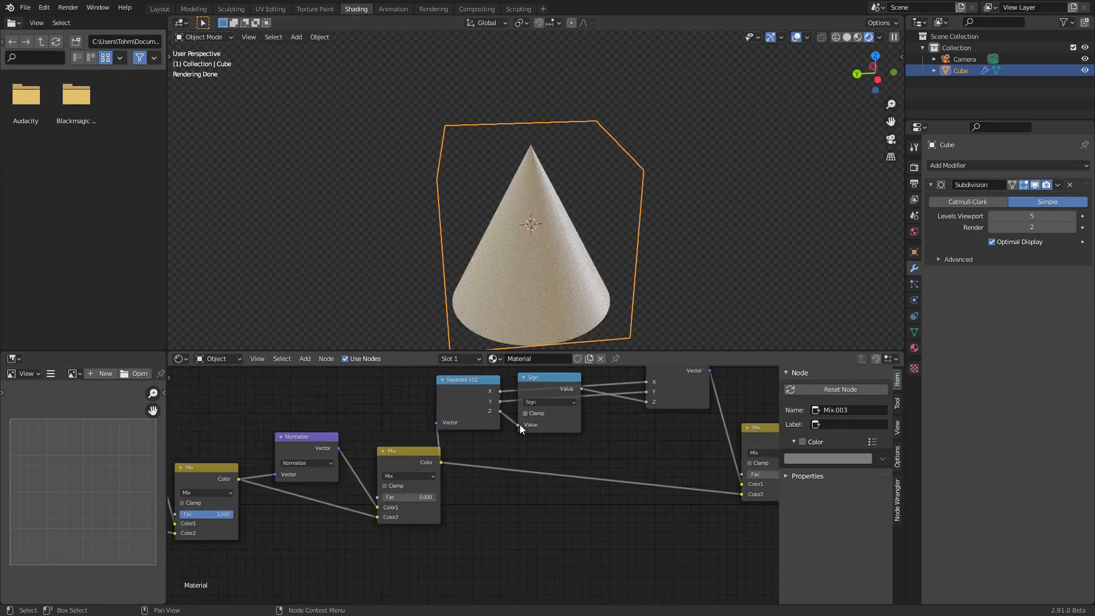
scroll(417, 485, "down", 7)
key("ctrl+s")
mouse_move(333, 471)
middle_mouse_down()
mouse_move(359, 461)
mouse_move(343, 458)
middle_mouse_up()
scroll(576, 460, "up", 1)
scroll(576, 460, "up", 1)
middle_click_drag(576, 460, 451, 455)
middle_click_drag(594, 450, 715, 447)
scroll(391, 443, "down", 5)
middle_click_drag(391, 443, 517, 447)
scroll(437, 453, "up", 4)
left_click_drag(398, 502, 365, 503)
key("ctrl+s")
Link the first pyramid group's output straight to Subtract, and mute and unmute the group to compare the shapes
scroll(422, 486, "down", 5)
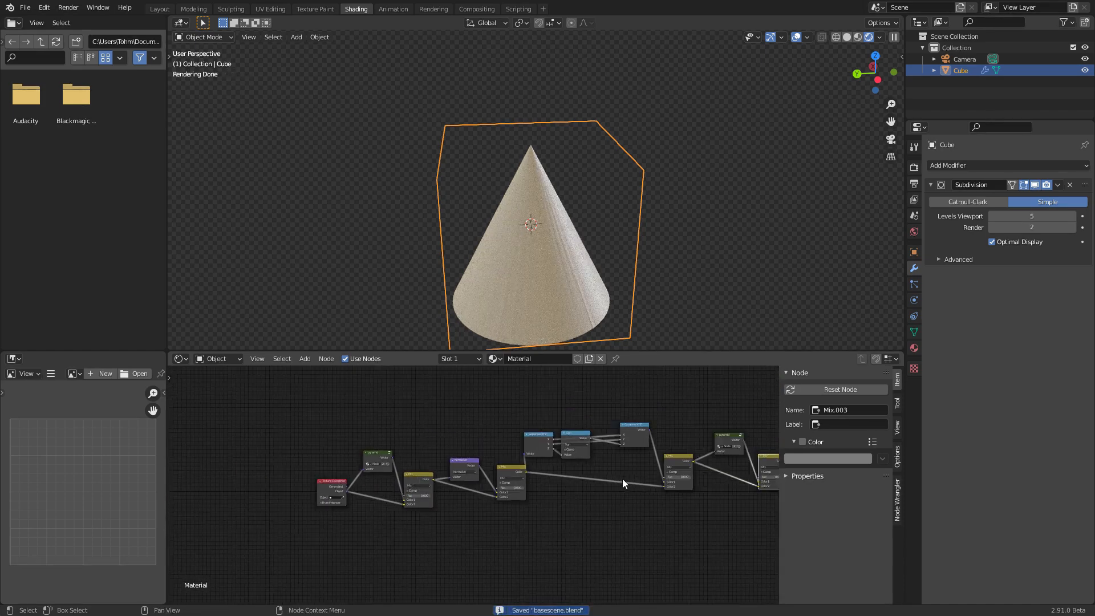
scroll(625, 484, "down", 1)
middle_click_drag(625, 484, 458, 485)
scroll(345, 485, "up", 1)
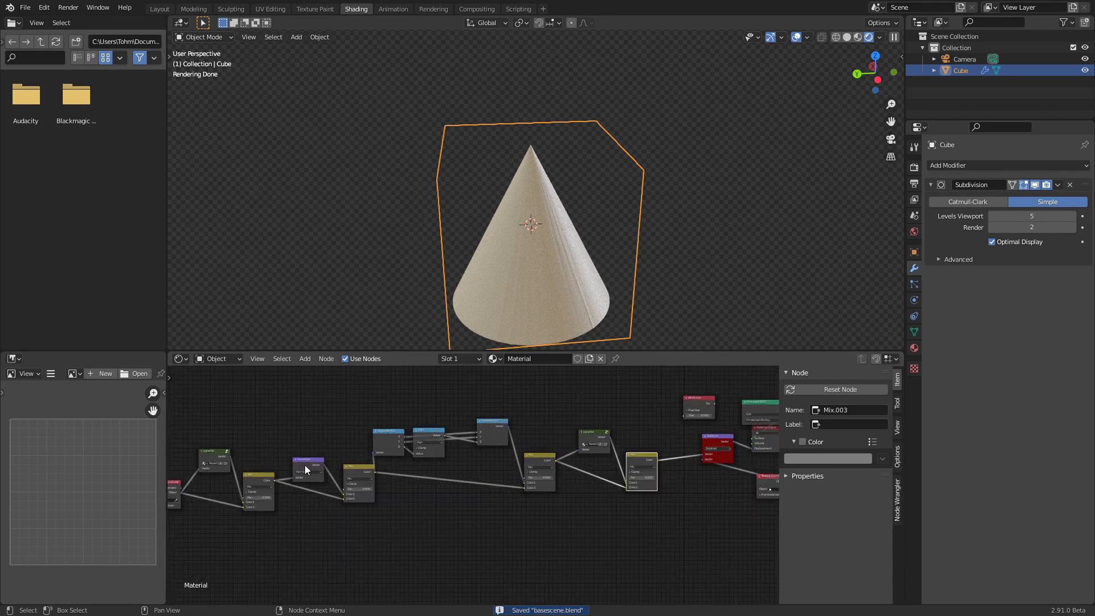
left_click(273, 480)
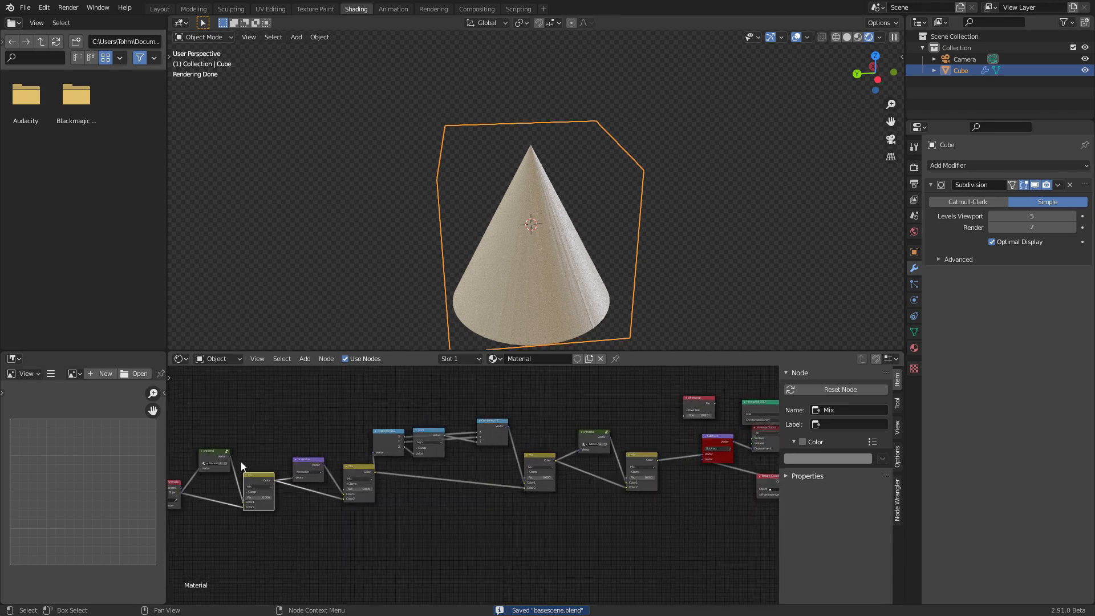
left_click_drag(230, 457, 703, 454)
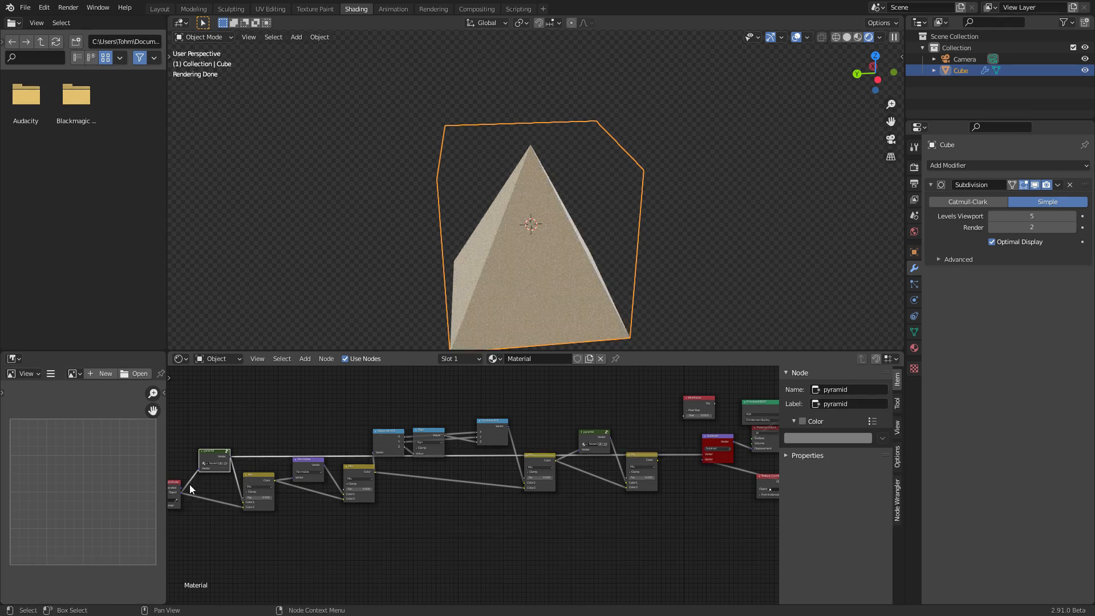
key("m")
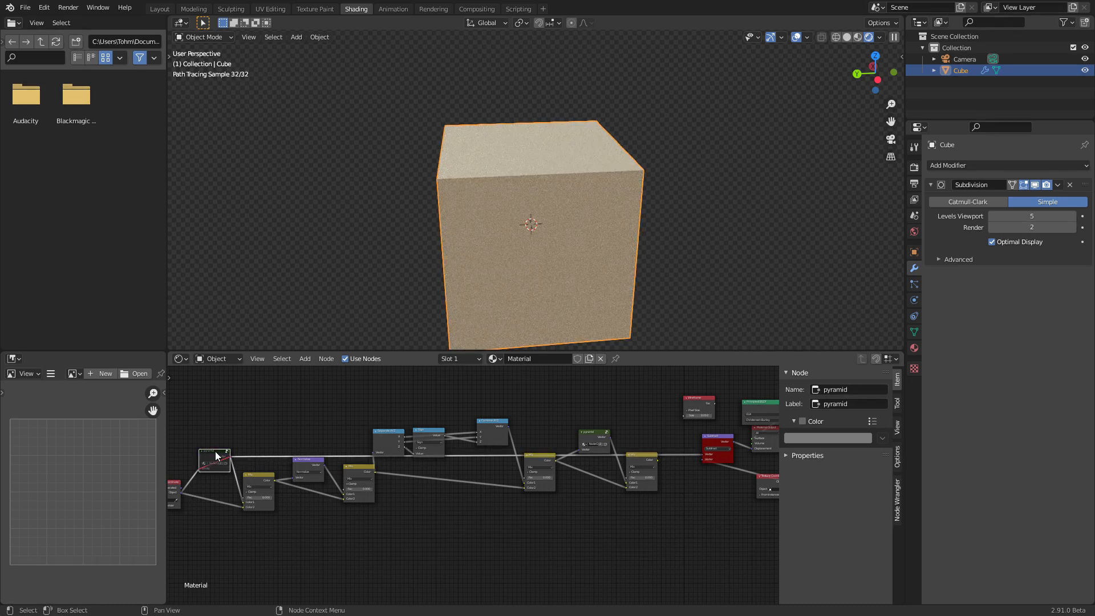
key("m")
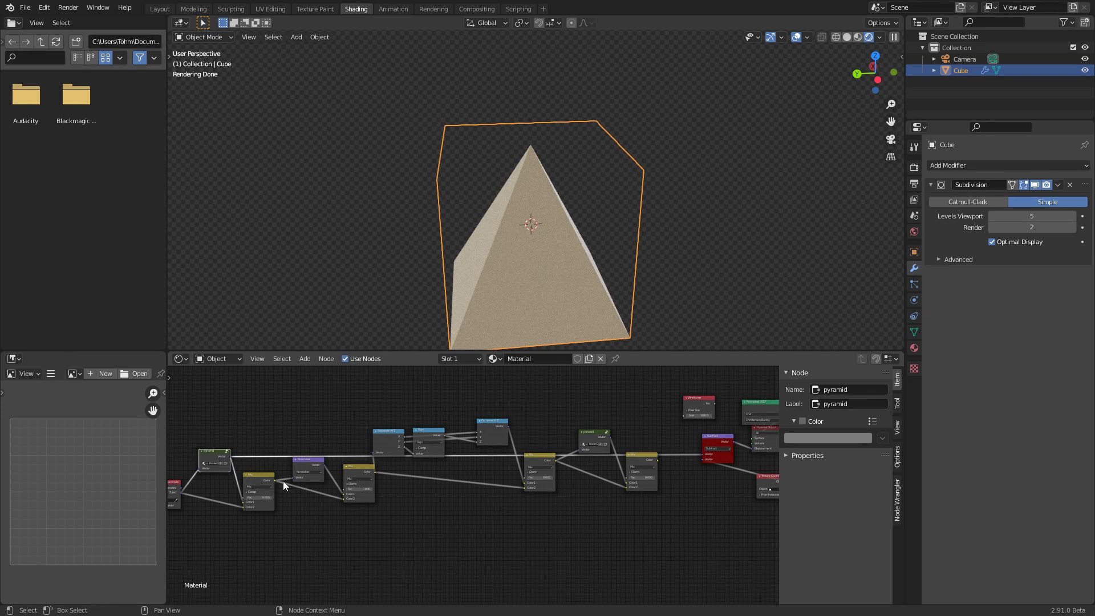
Preview the sphere and the cylinder by linking Normalize and the Mix after Combine XYZ in turn to Subtract
left_click_drag(322, 464, 702, 454)
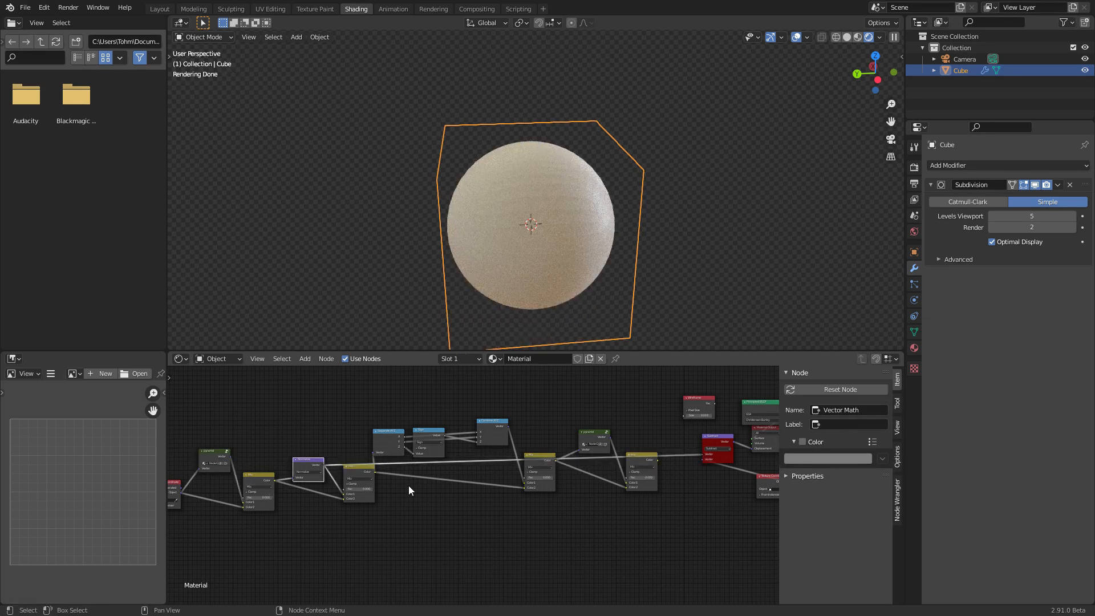
left_click_drag(556, 460, 705, 454)
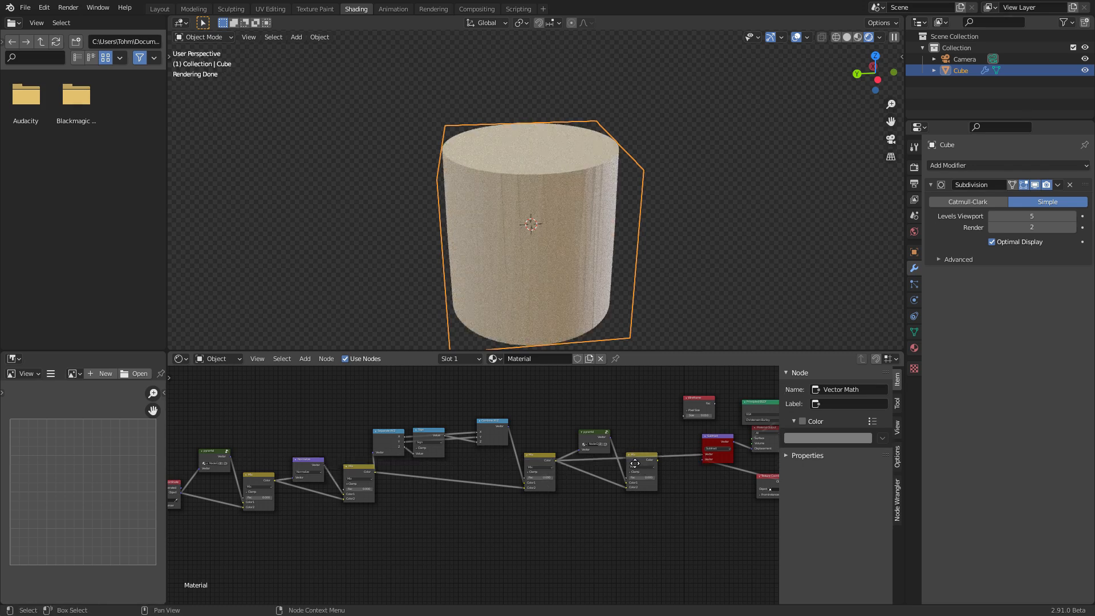
Set both the name and the label of the second pyramid group node to "pincher"
middle_click_drag(638, 464, 465, 477)
scroll(465, 477, "up", 4)
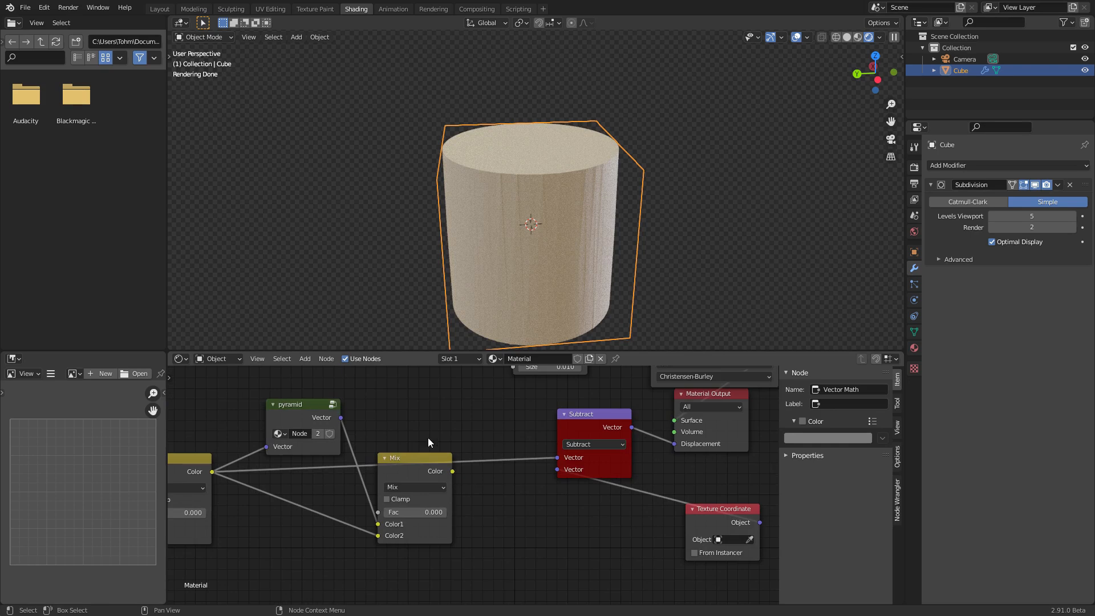
left_click(317, 409)
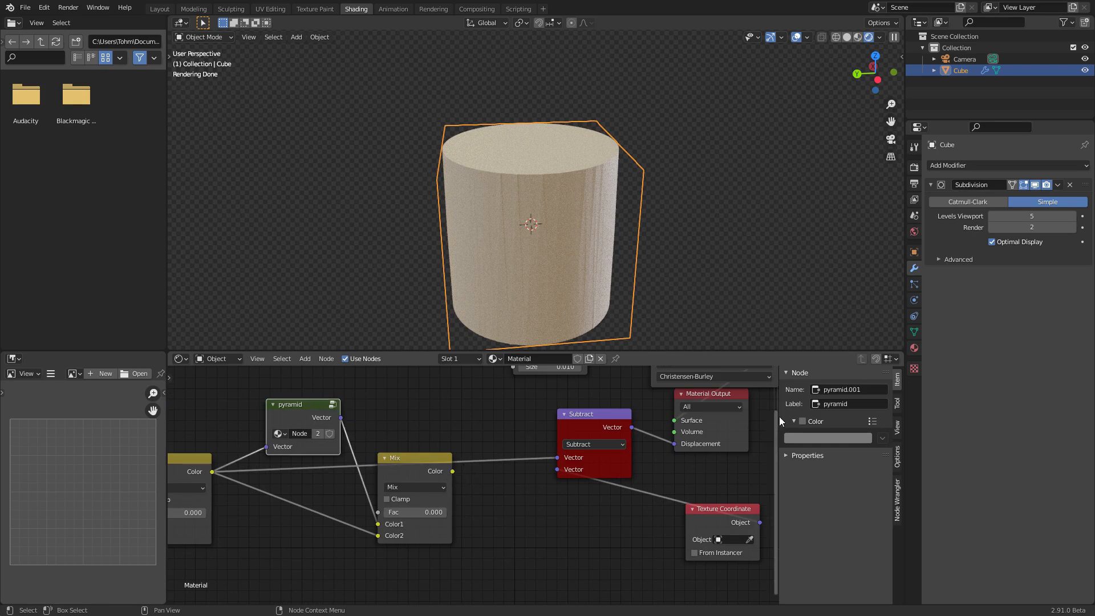
key("ctrl+a")
type("pincher")
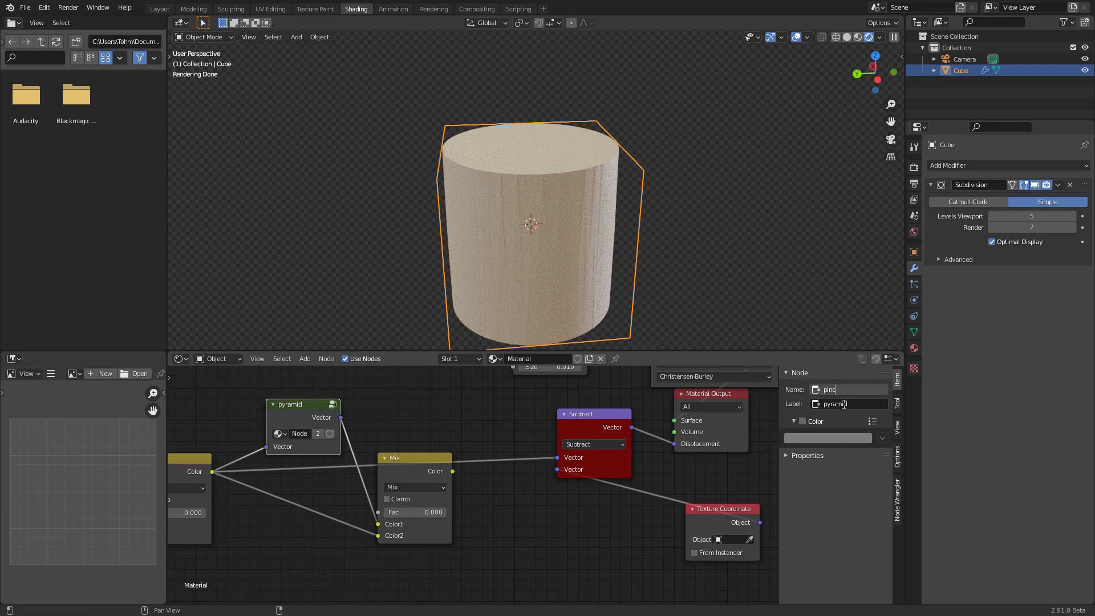
key("Return")
type("pincher")
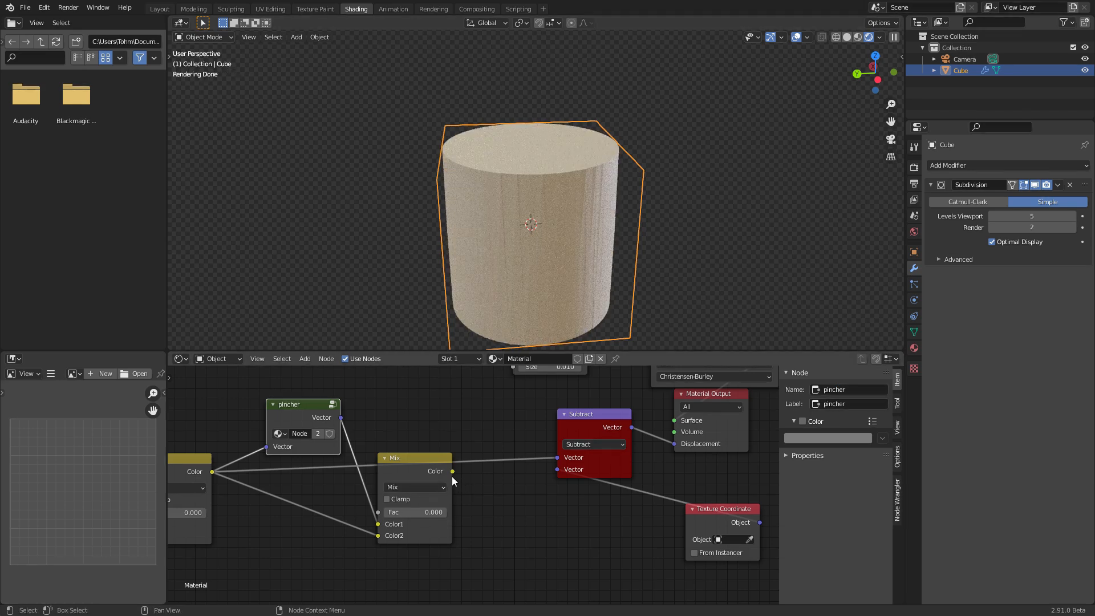
Link the last Mix node's Color output to Subtract's first Vector input and save the file
left_click_drag(452, 470, 558, 458)
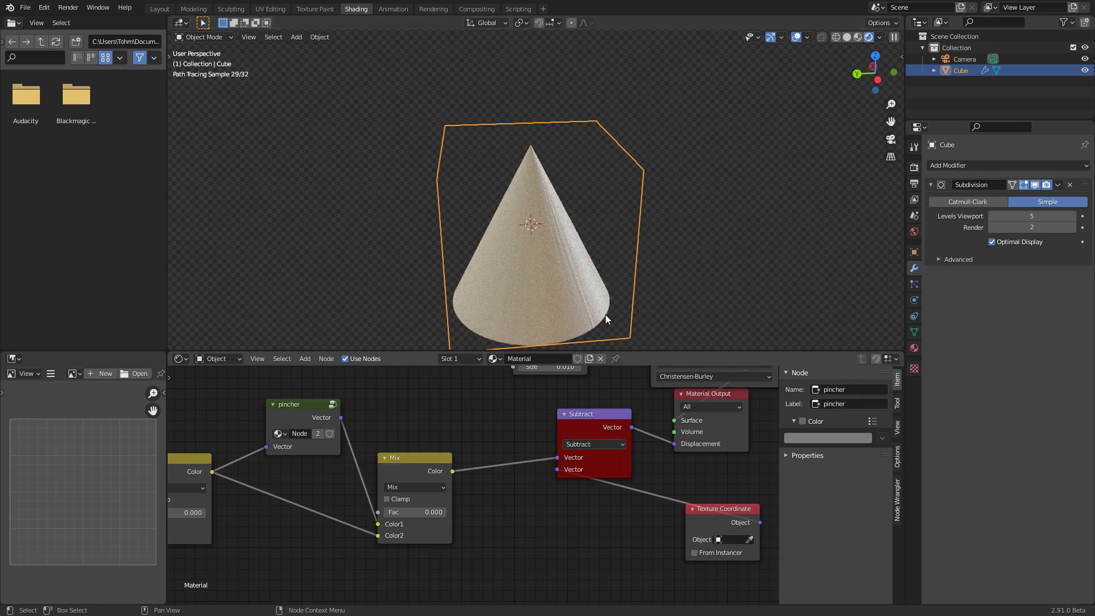
scroll(520, 255, "down", 4)
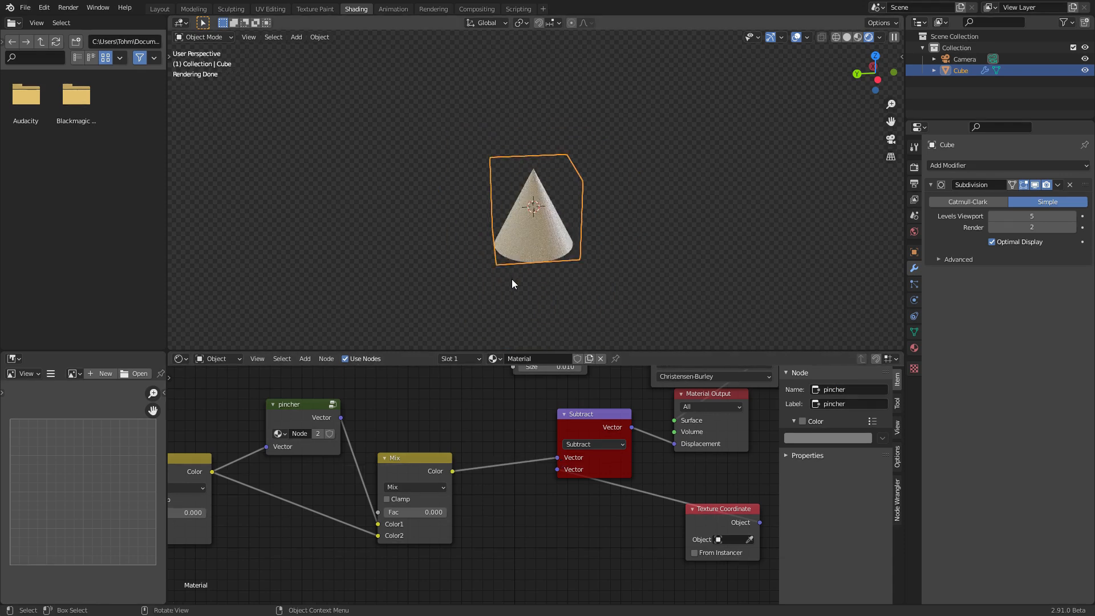
scroll(521, 429, "down", 6)
middle_click_drag(427, 435, 582, 506)
key("ctrl+s")
Move the Principled BSDF node up into free space and unhide all of its sockets
middle_click_drag(574, 450, 240, 445)
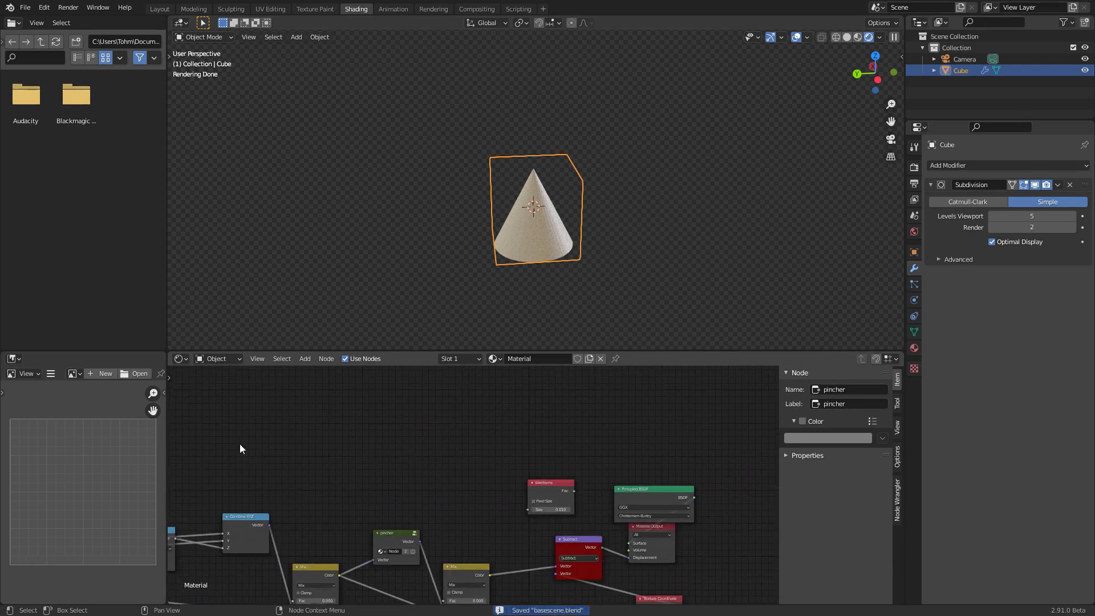
left_click_drag(661, 488, 544, 385)
key("ctrl+h")
left_click_drag(524, 423, 481, 376)
middle_click_drag(434, 410, 513, 462)
scroll(478, 454, "up", 5)
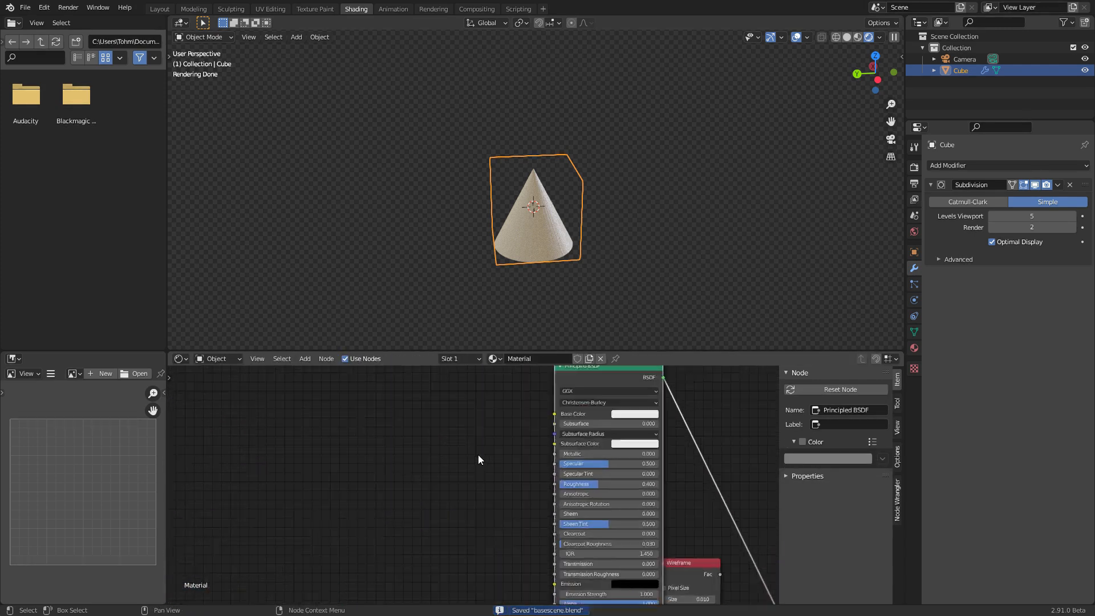
Add a Noise Texture node and link its Color output to the Principled BSDF's Base Color
key("shift+a")
left_click(389, 407)
type("noise")
key("Return")
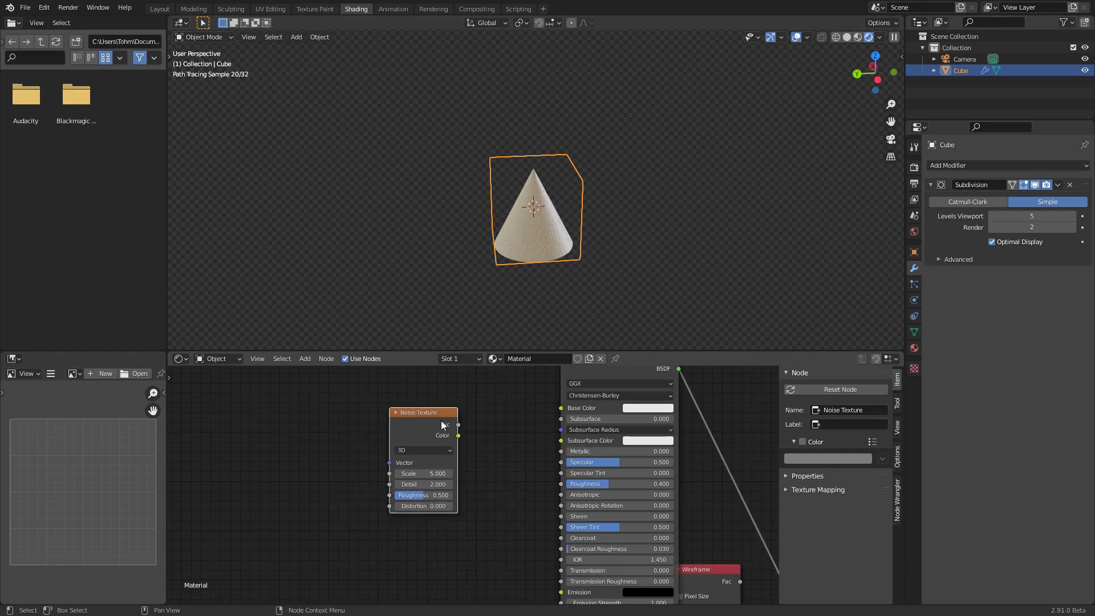
left_click_drag(457, 436, 561, 408)
Link the last Mix node's Color output to the Noise Texture's Vector input and save the file
scroll(528, 231, "up", 5)
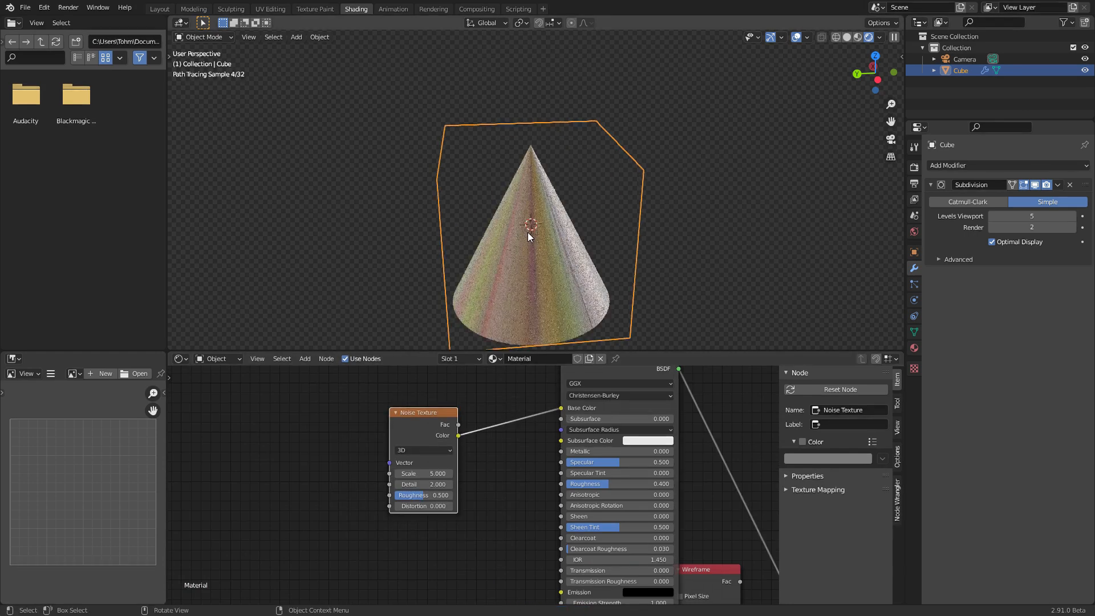
scroll(466, 442, "down", 6)
middle_click_drag(469, 494, 474, 411)
scroll(478, 417, "up", 2)
scroll(530, 513, "down", 1)
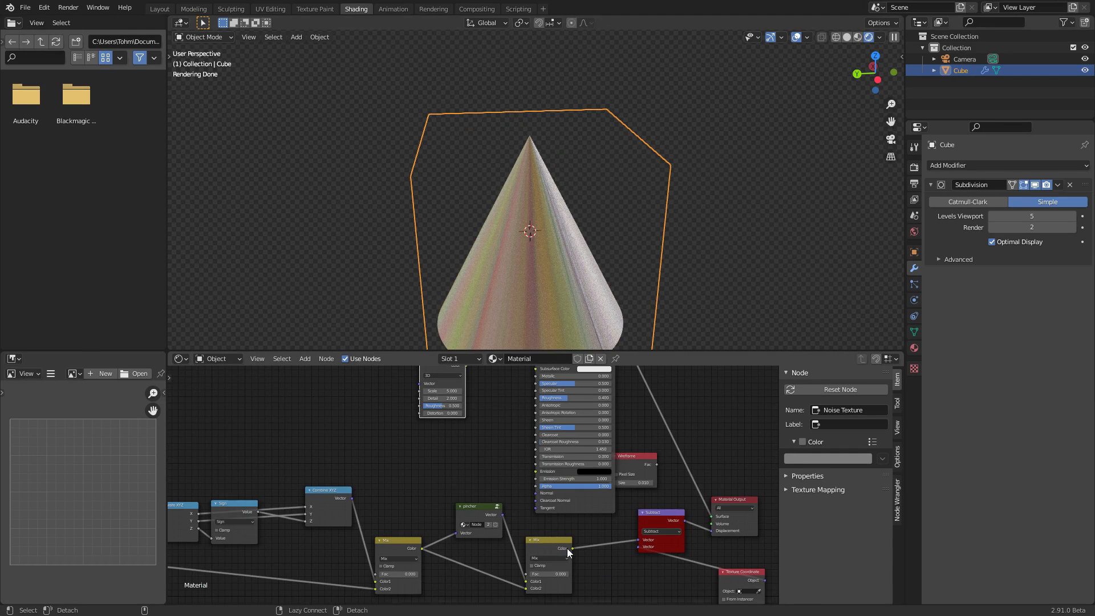
right_click_drag(562, 546, 442, 399, "alt")
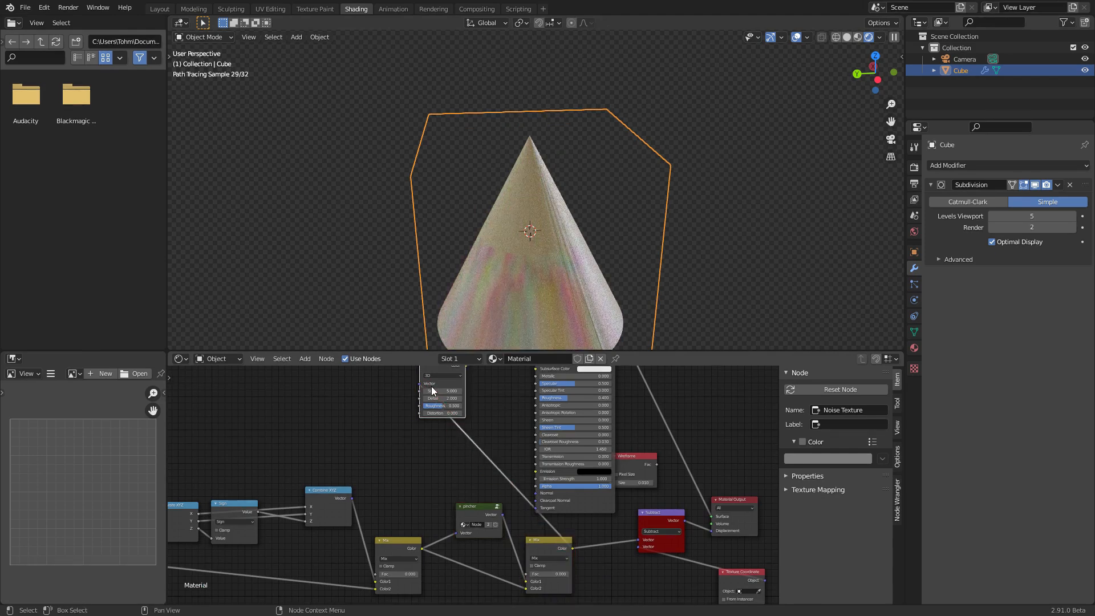
scroll(556, 235, "down", 1)
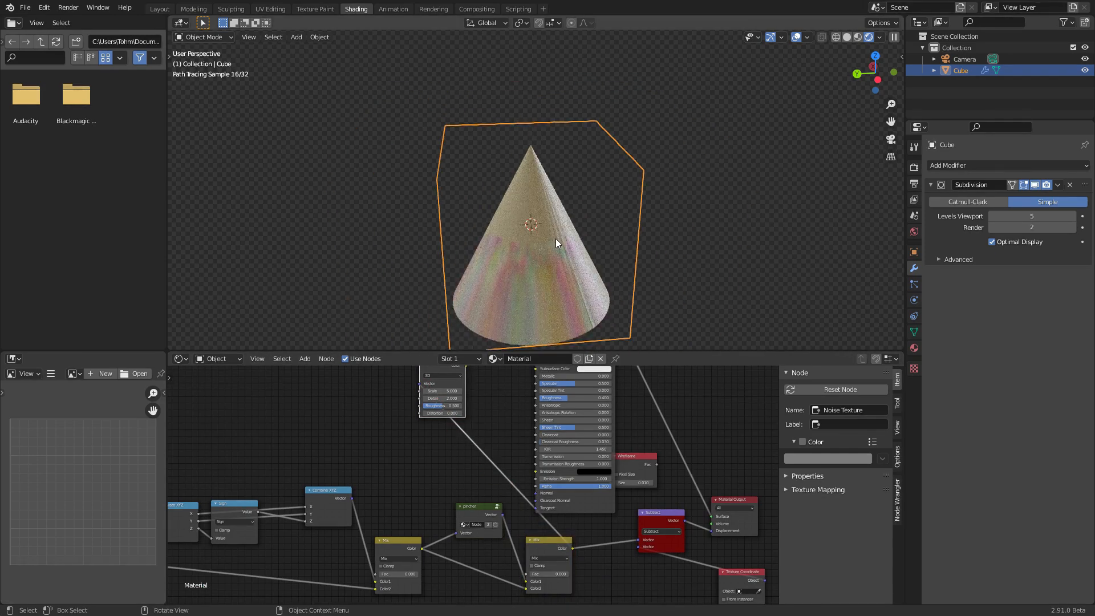
key("ctrl+s")
Set the Fac of the last Mix node, after the pincher group, to 1.000
middle_click_drag(412, 458, 407, 390)
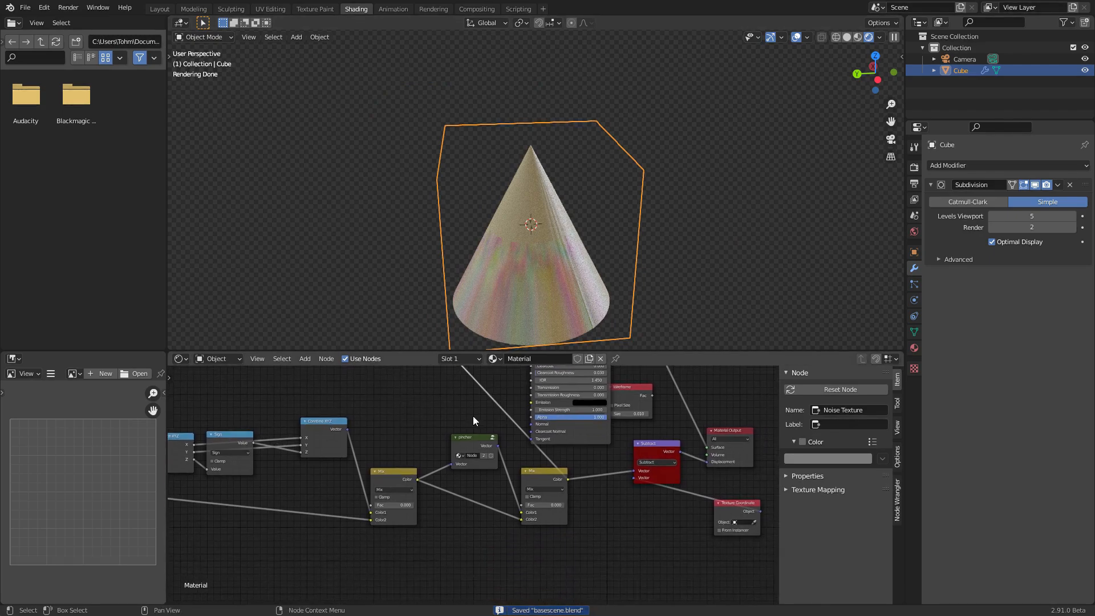
scroll(590, 494, "up", 4)
mouse_move(577, 512)
left_mouse_down()
mouse_move(597, 512)
mouse_move(545, 512)
mouse_move(593, 512)
left_mouse_up()
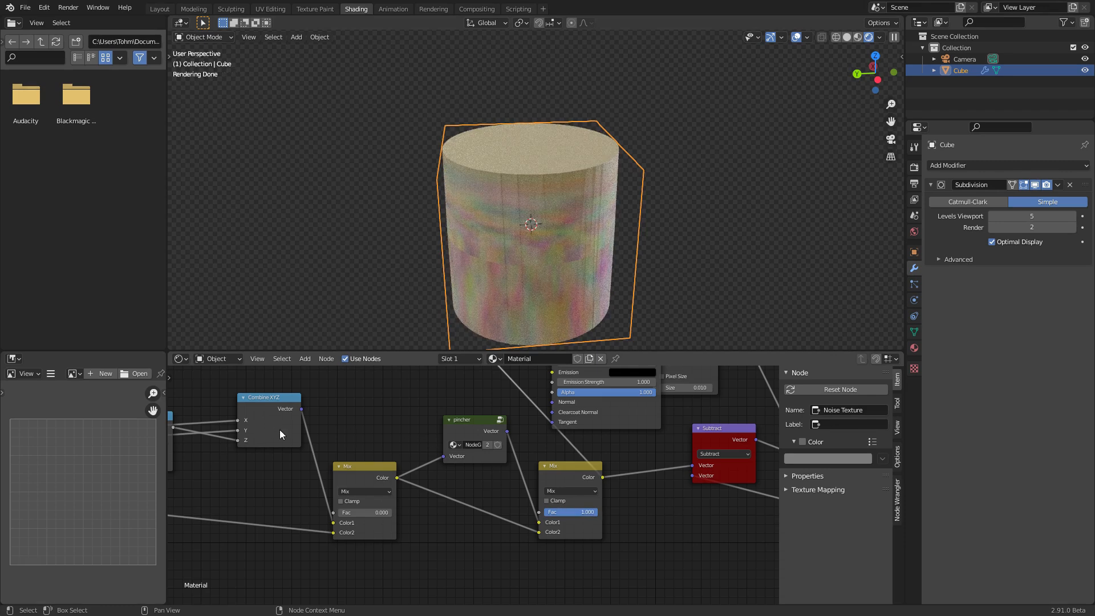
Insert a reroute point on the links leaving the first Texture Coordinate node's Object output
middle_click_drag(316, 438, 518, 477)
scroll(437, 398, "down", 6)
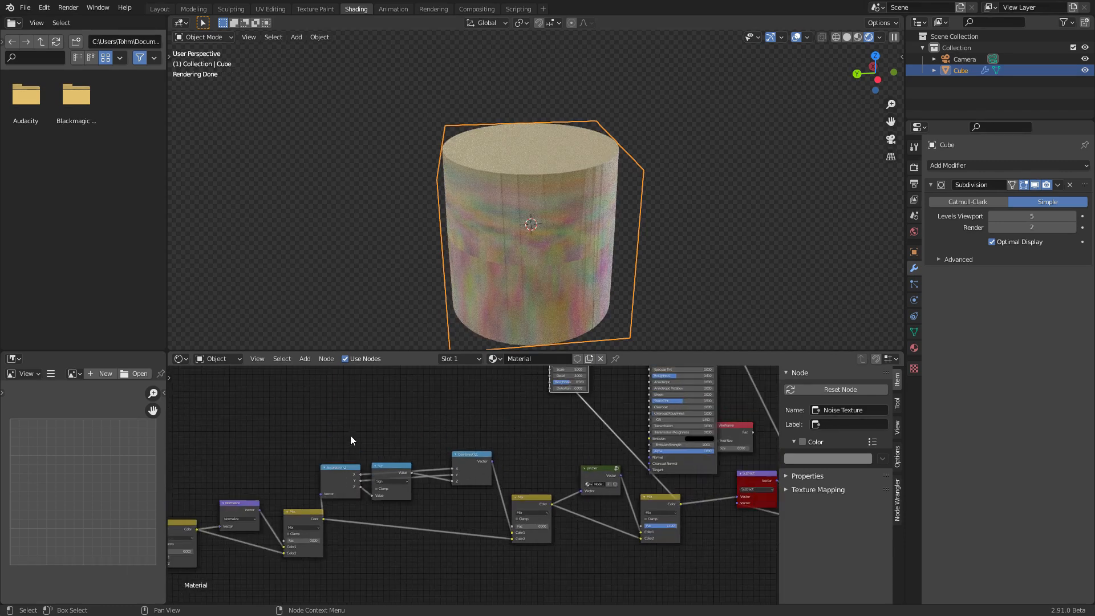
middle_click_drag(374, 435, 557, 420)
scroll(345, 477, "up", 2)
middle_click_drag(345, 477, 555, 442)
scroll(464, 480, "up", 2)
scroll(464, 481, "up", 1)
right_click_drag(470, 476, 481, 534, "shift")
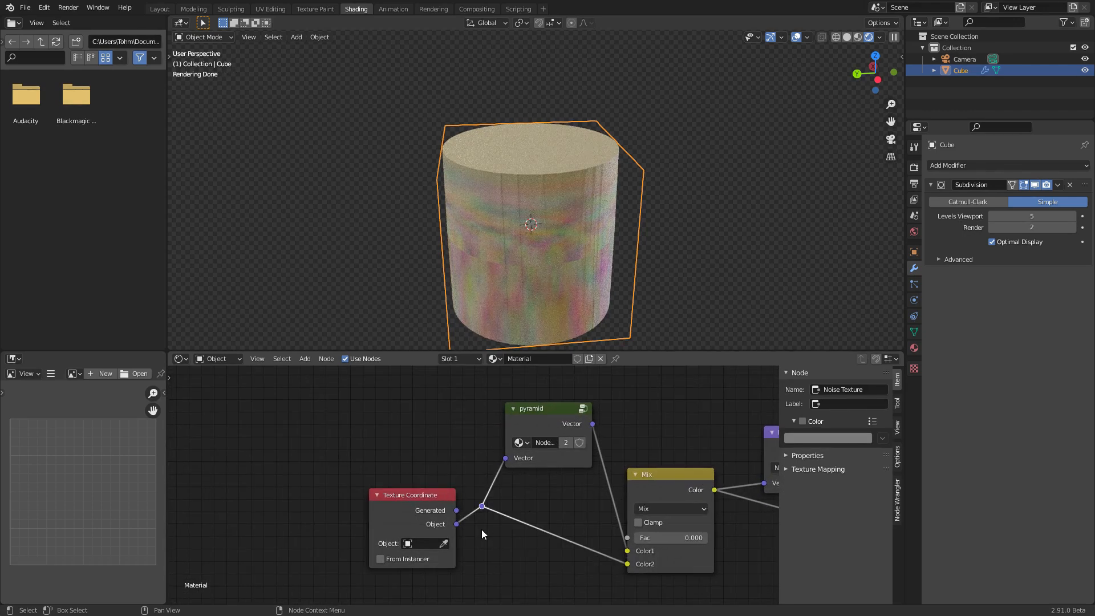
Move the first Texture Coordinate node farther away from the reroute point and unhide all of its outputs
left_click_drag(385, 486, 225, 448)
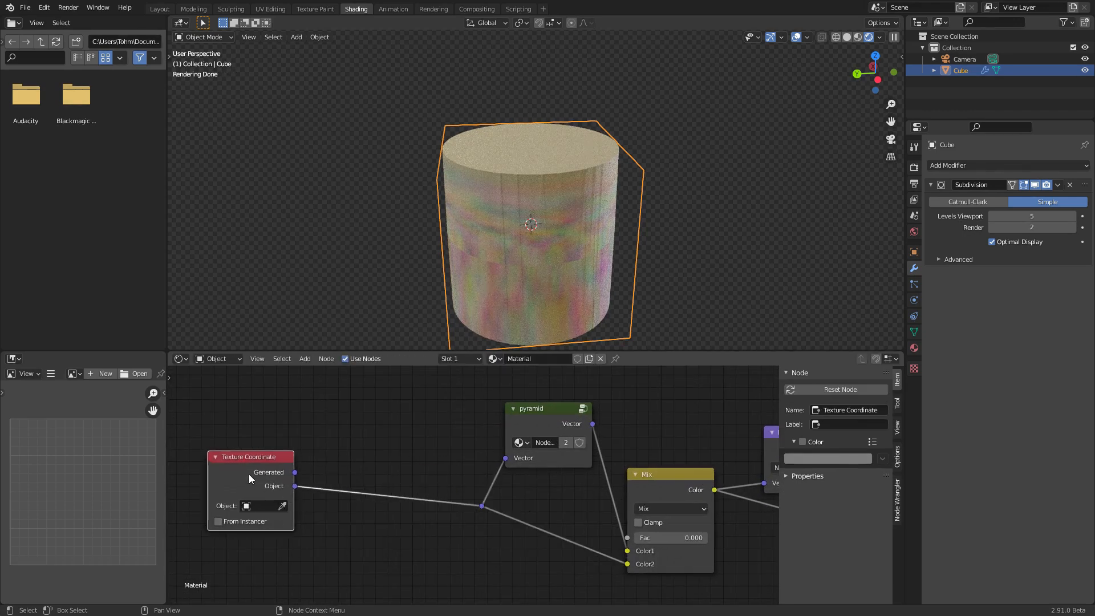
key("ctrl+h")
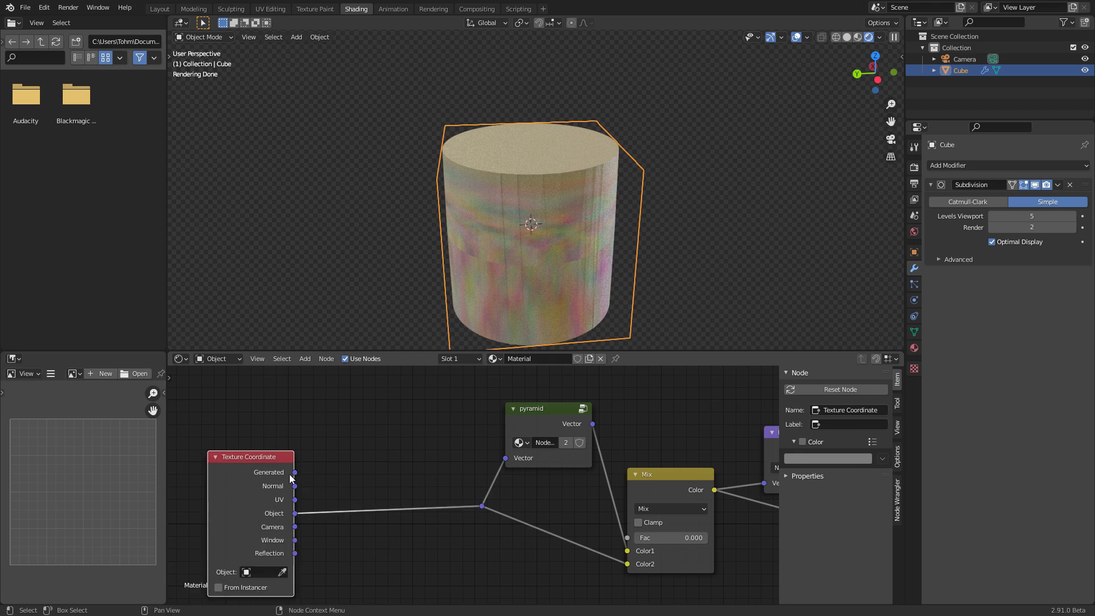
left_click_drag(295, 473, 344, 434)
left_click_drag(295, 473, 397, 398)
middle_click_drag(344, 428, 423, 432)
left_click_drag(313, 472, 199, 449)
middle_click_drag(351, 408, 355, 440)
Add a Vector Math node fed by the Generated coordinates and set all components of its second vector to -0.5
key("shift+a")
type("vect")
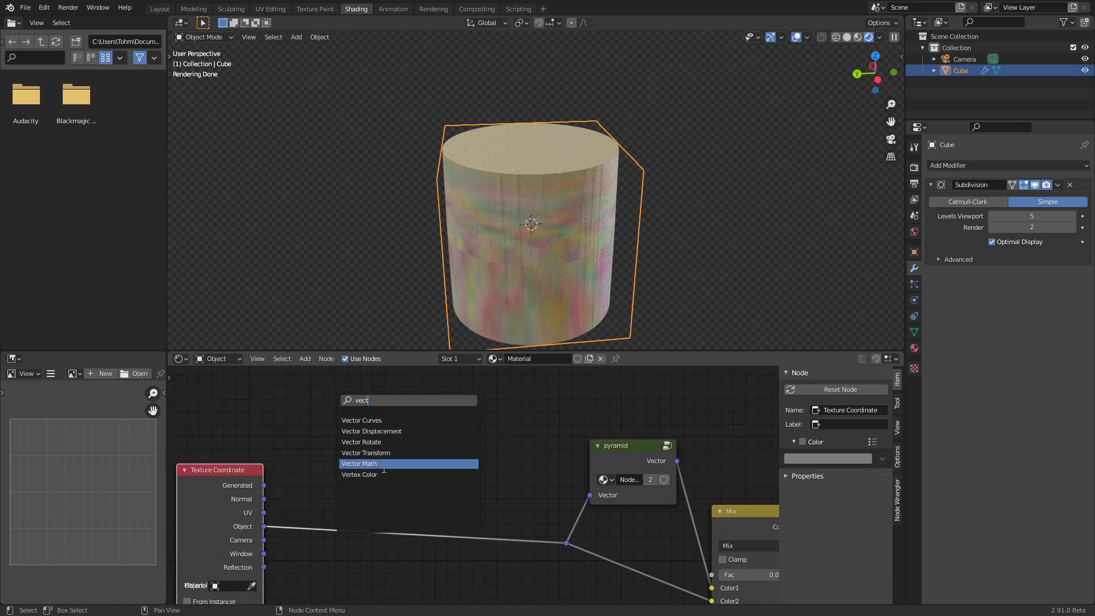
left_click(383, 466)
left_click(343, 385)
right_click_drag(251, 474, 314, 420, "alt")
middle_click_drag(314, 420, 327, 452)
left_click_drag(353, 431, 354, 455)
type("-")
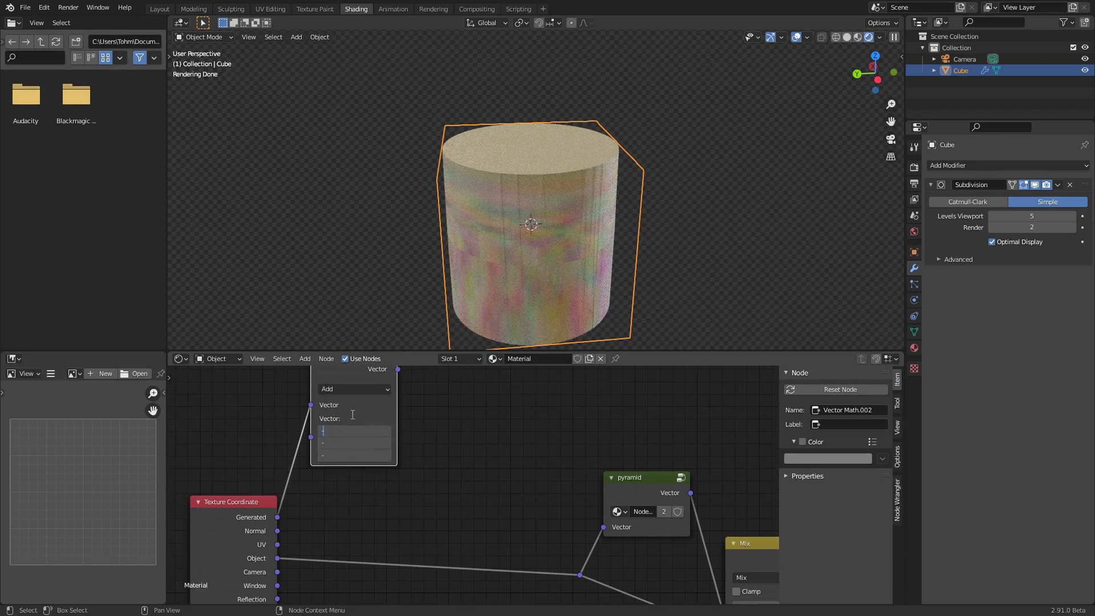
type(".5")
key("Return")
key("Home")
scroll(456, 463, "down", 6)
middle_click_drag(502, 476, 327, 496)
scroll(352, 503, "down", 5)
scroll(316, 497, "up", 3)
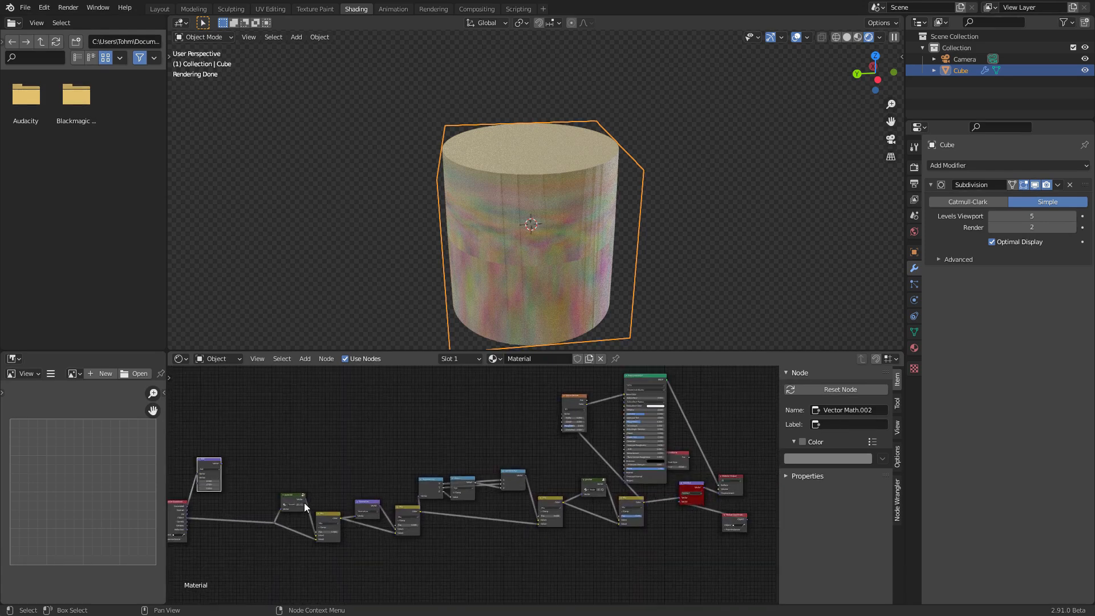
scroll(313, 486, "up", 1)
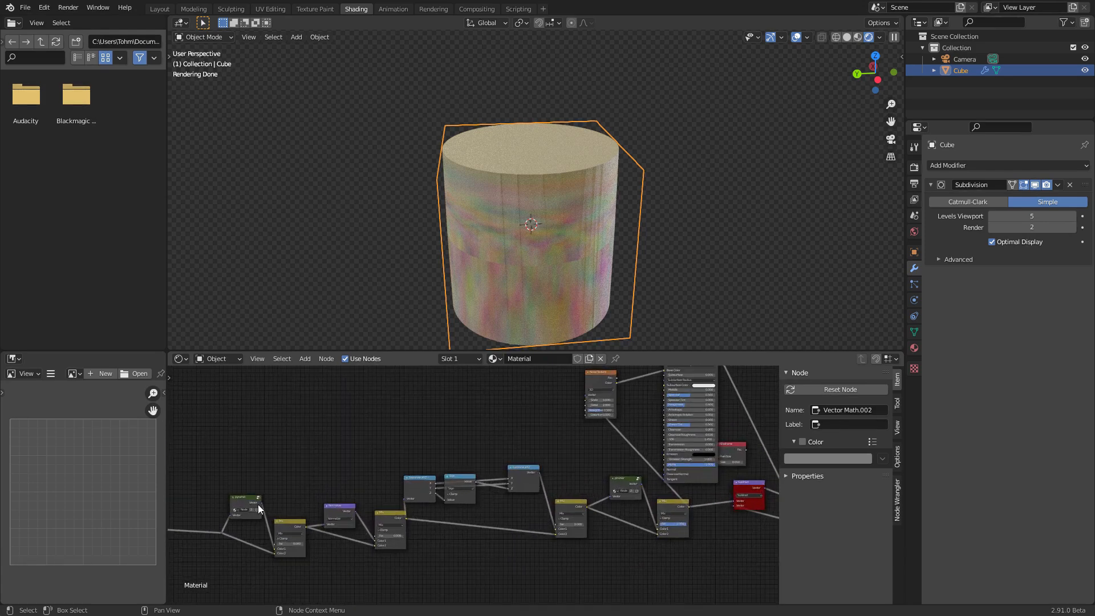
Link the pyramid group's output to the Subtract node's first vector and mute the pyramid group
left_click_drag(260, 502, 736, 503)
scroll(351, 471, "up", 2)
key("m")
middle_click_drag(413, 468, 656, 435)
scroll(447, 447, "up", 3)
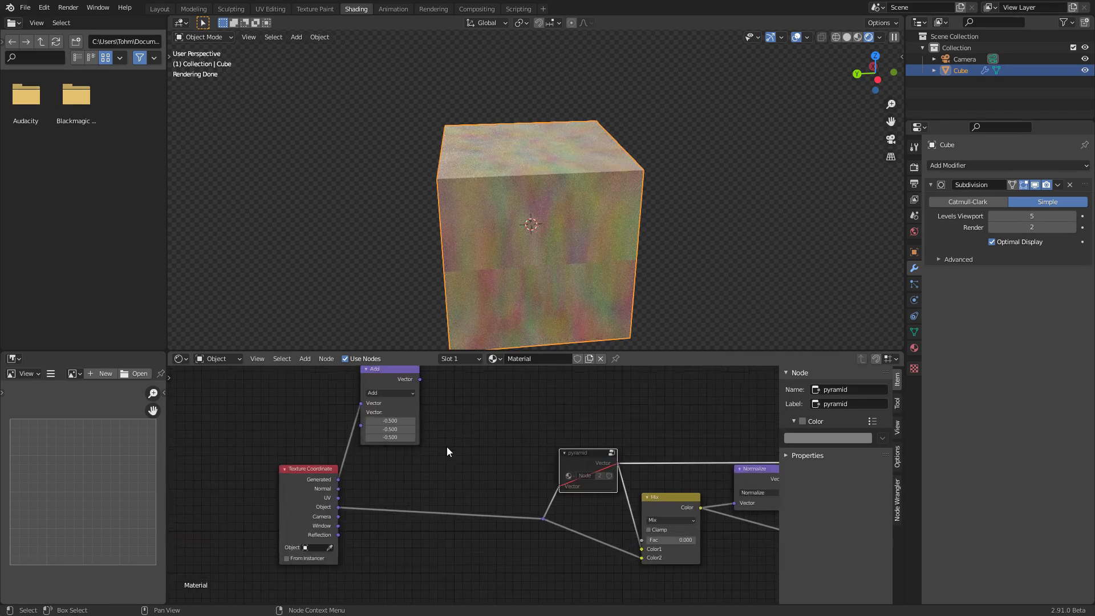
Preview the Add node's output on the cube and toggle its muting to compare the offset with the plain Generated coordinates
scroll(410, 404, "up", 2, "shift")
left_click(405, 406, "ctrl+shift")
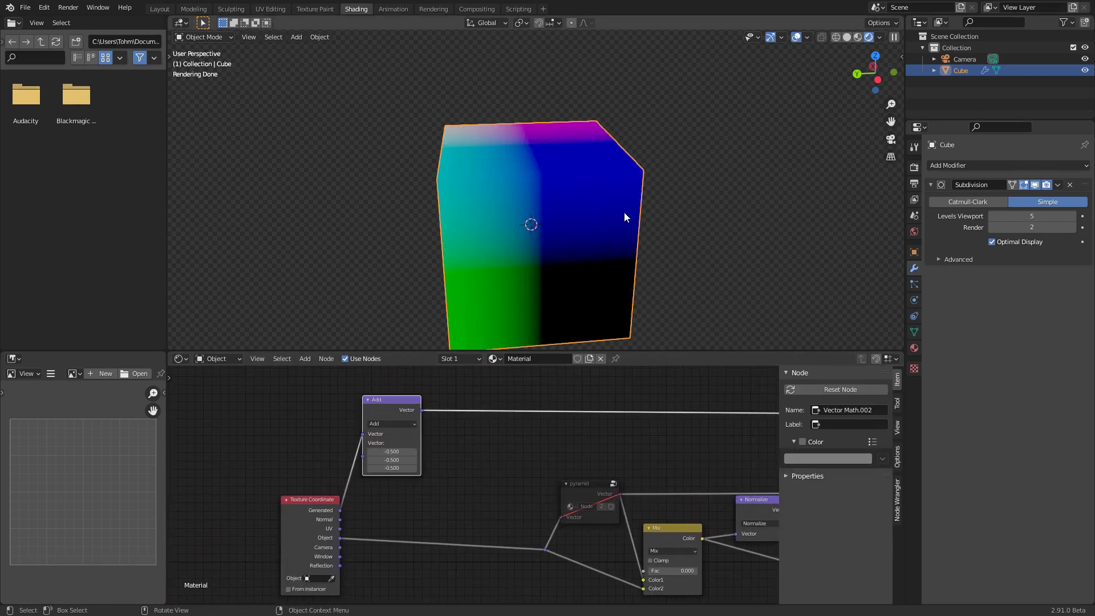
middle_click_drag(560, 238, 502, 303)
key("m")
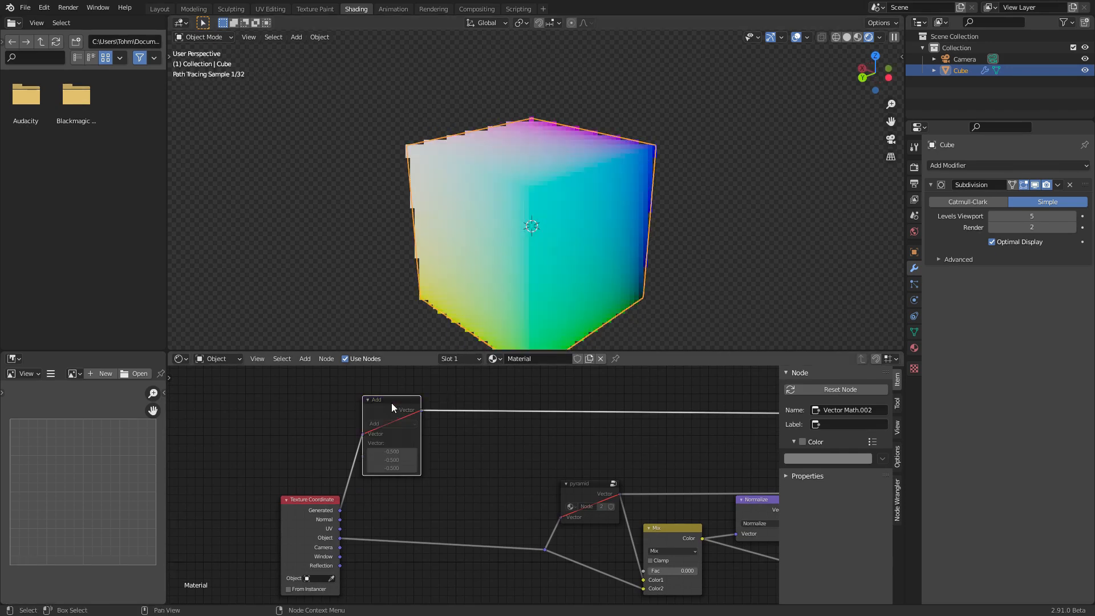
key("m")
key("m")
key("m")
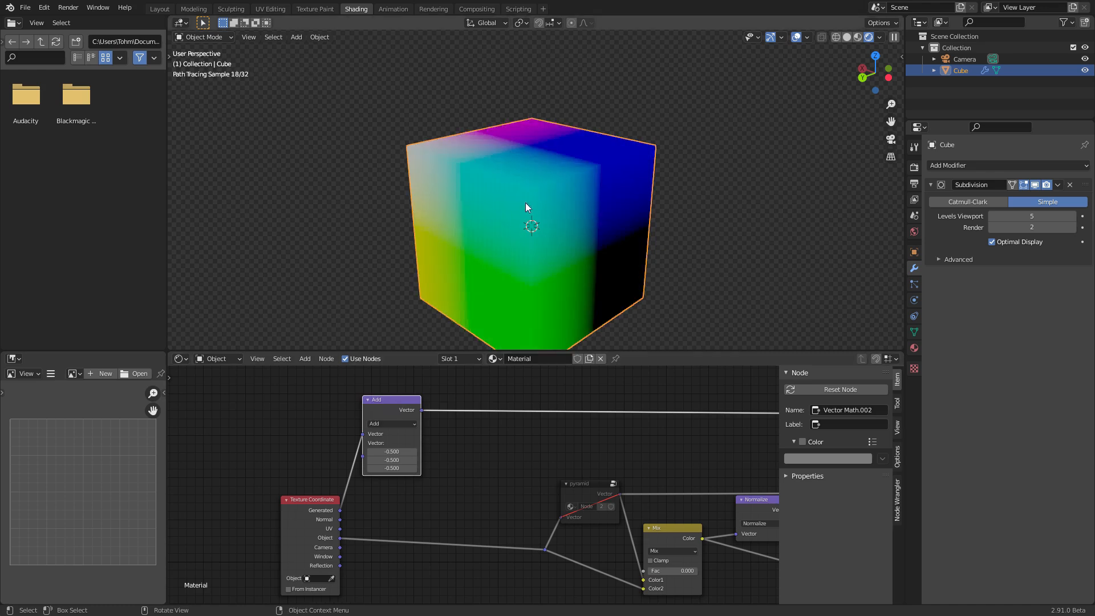
Duplicate the Add node onto its outgoing link, change the copy's operation to Scale and set its factor to 2.000
scroll(495, 415, "up", 5)
middle_click_drag(388, 390, 400, 436)
key("shift+d")
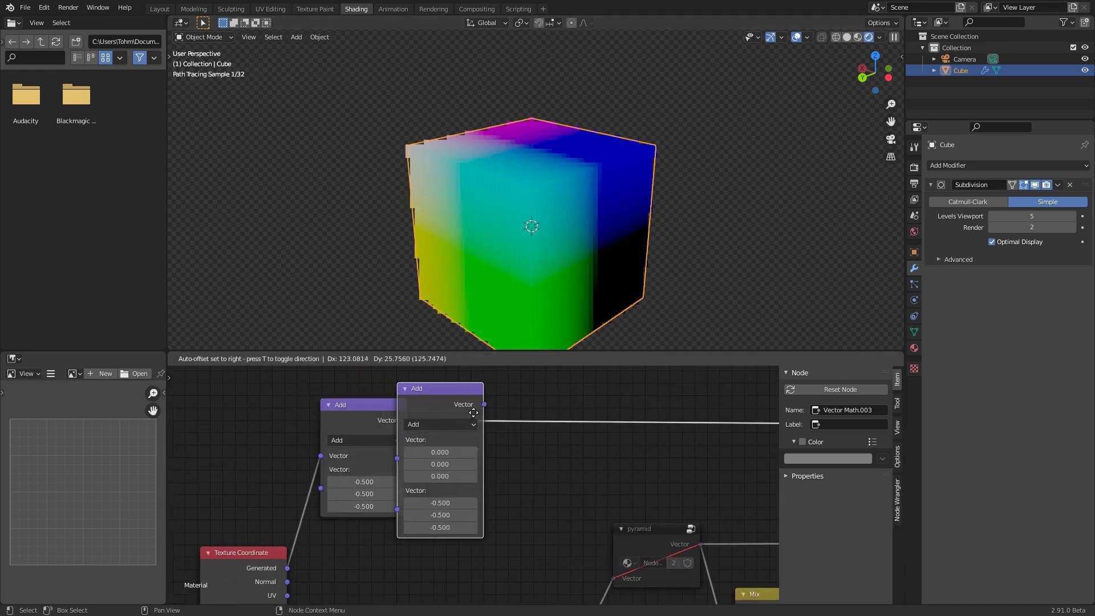
left_click(543, 414)
left_click(488, 427)
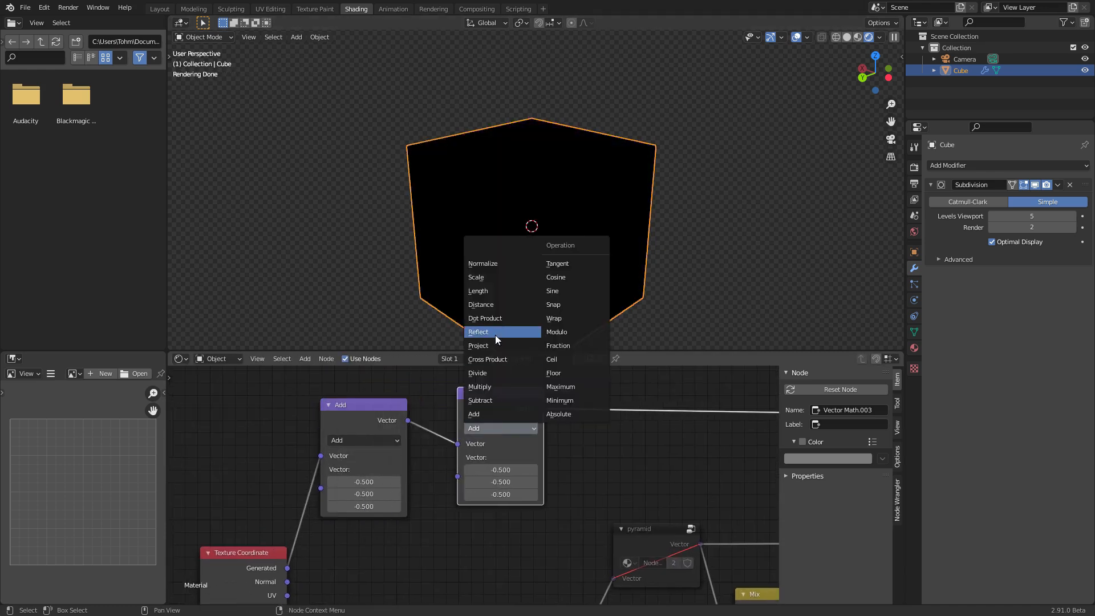
left_click(484, 279)
left_click_drag(510, 462, 548, 461)
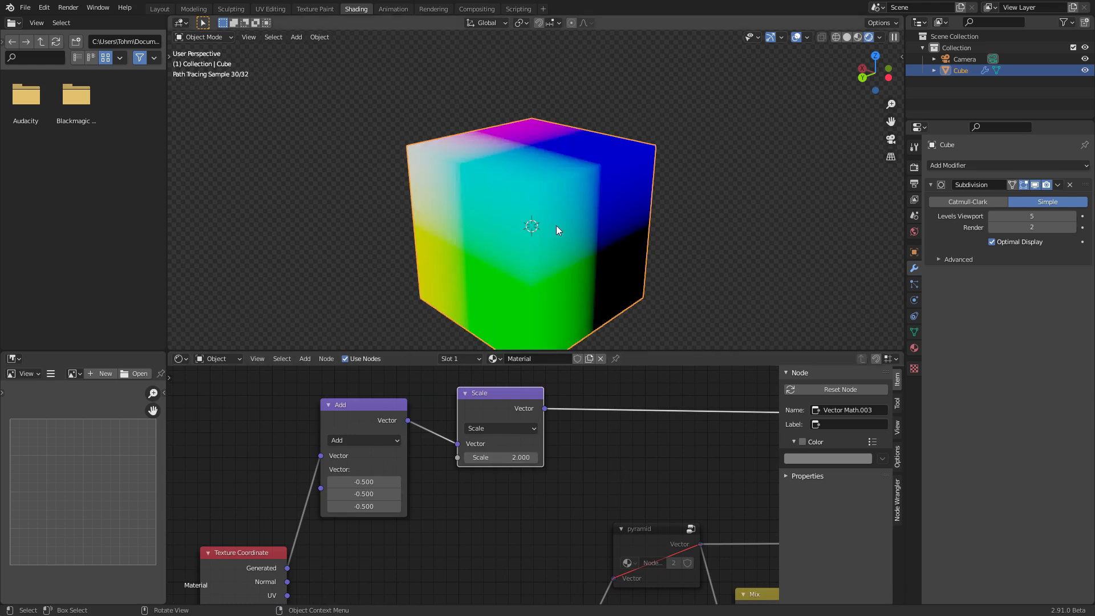
Preview the Texture Coordinate node's Object output on the cube and compare it with the Scale node's output
scroll(556, 337, "down", 5)
scroll(459, 478, "up", 3)
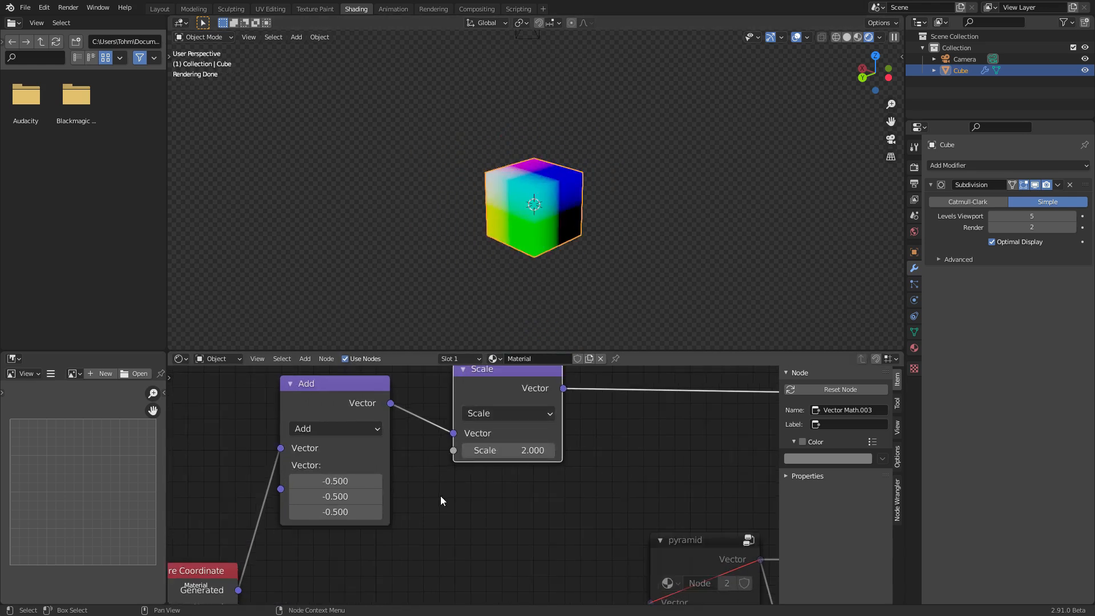
scroll(433, 502, "down", 5)
middle_click_drag(399, 540, 417, 497)
left_click(305, 513, "ctrl+shift")
left_click(304, 512, "ctrl+shift")
left_click(304, 512, "ctrl+shift")
left_click(303, 512, "ctrl+shift")
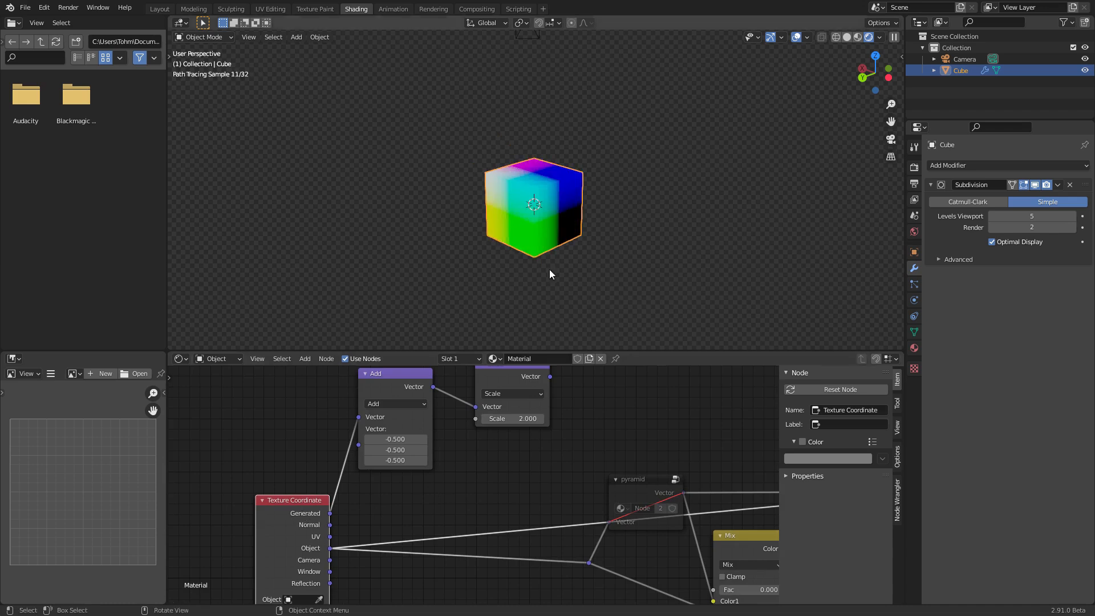
middle_click_drag(529, 395, 484, 473)
left_click(468, 448, "ctrl+shift")
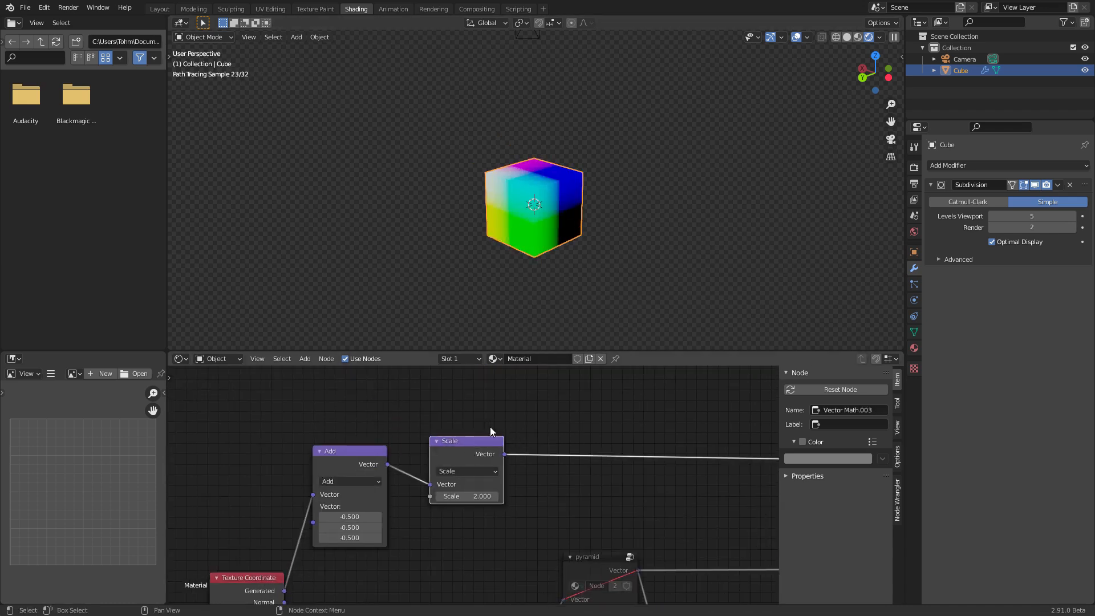
Hide the first Texture Coordinate node's unused outputs and link the Scale node's output to the reroute point
key("Home")
scroll(368, 496, "up", 1)
left_click(333, 488)
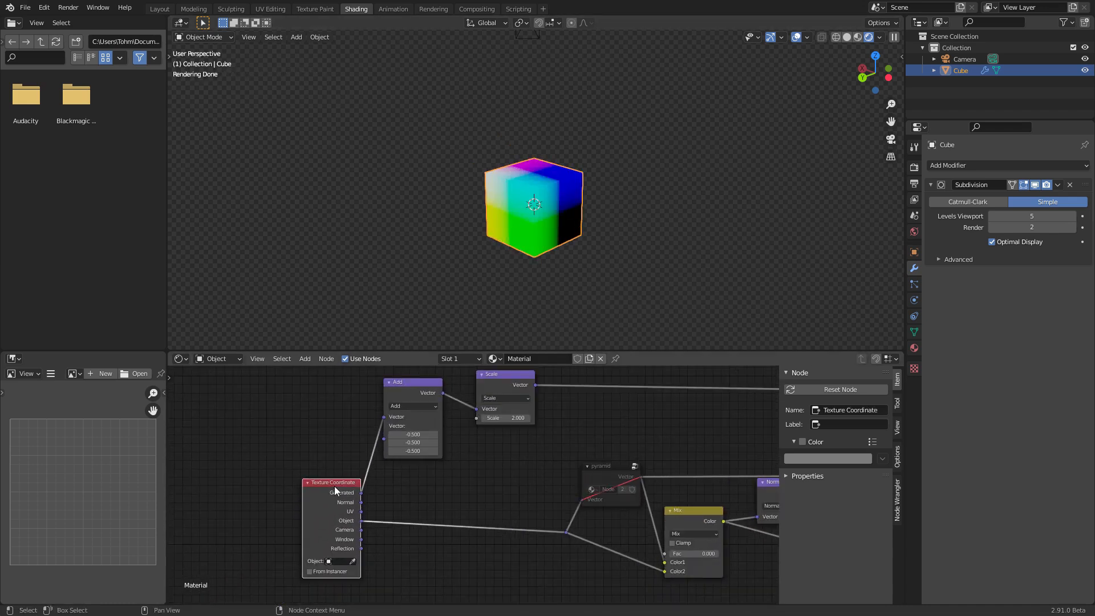
key("ctrl+h")
left_click_drag(536, 385, 564, 529)
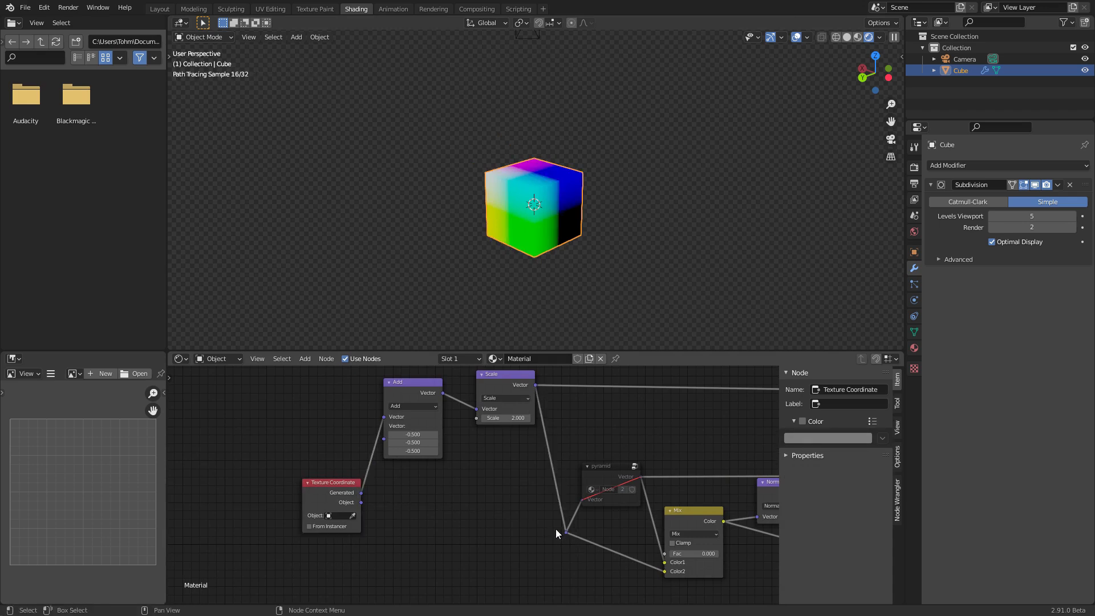
Duplicate the Texture Coordinate, Add and Scale nodes to feed the Subtract node's second vector, and delete the old Texture Coordinate node there
scroll(481, 502, "down", 2)
left_click_drag(495, 533, 336, 422)
scroll(400, 450, "down", 3)
key("shift+d")
left_click(173, 565)
middle_click_drag(701, 495, 437, 516)
scroll(506, 505, "up", 6)
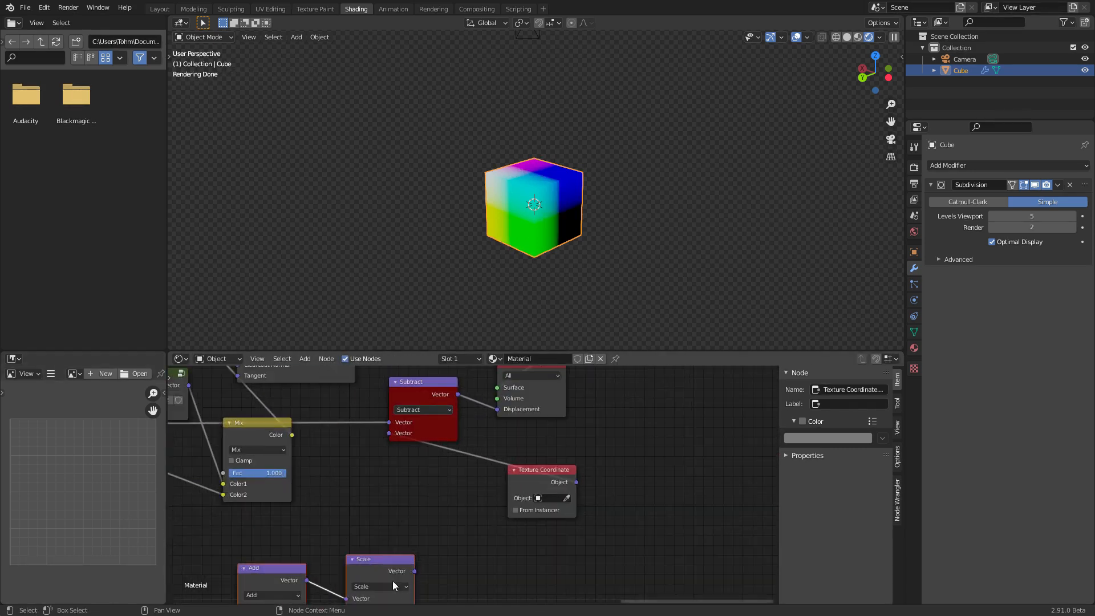
left_click_drag(414, 571, 390, 433)
left_click(558, 474)
key("x")
Save the file and route the Principled BSDF shader back to the material's surface
scroll(540, 481, "down", 3)
scroll(540, 481, "down", 6)
key("ctrl+s")
middle_click_drag(256, 430, 340, 507)
left_click(498, 421, "ctrl+shift")
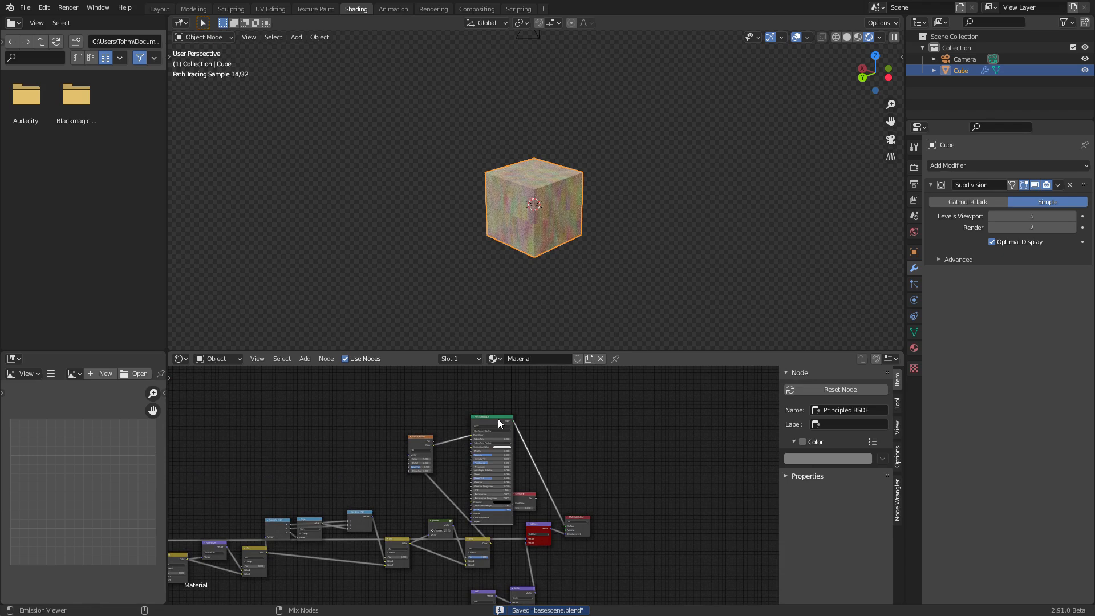
Link the last Mix node, after the pincher group, to the Subtract node's first vector, keeping its Fac at 1.000
key("Home")
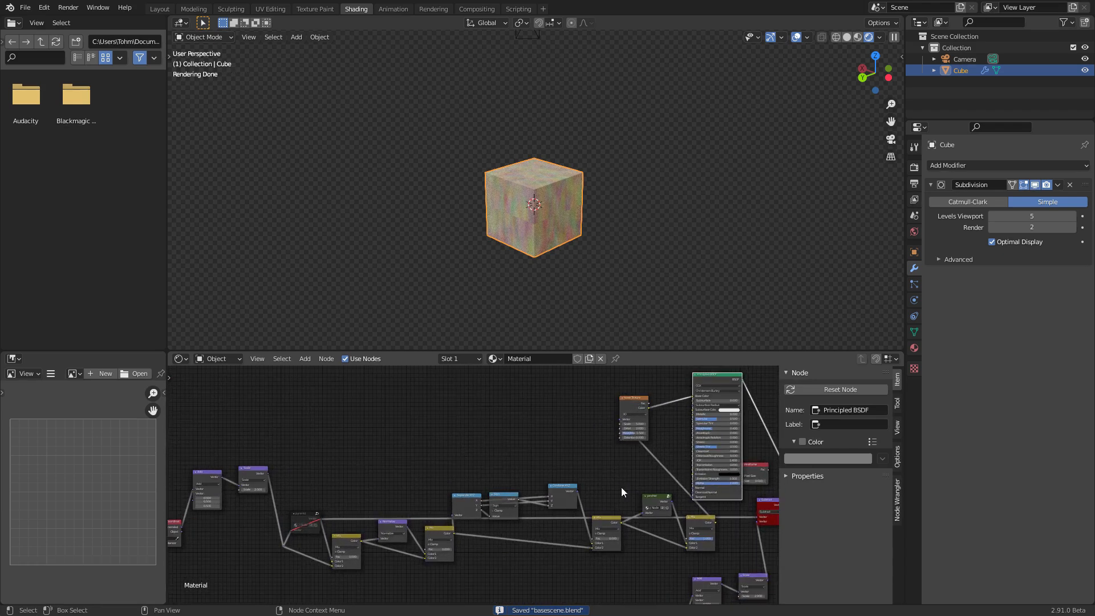
middle_click_drag(446, 473, 254, 472)
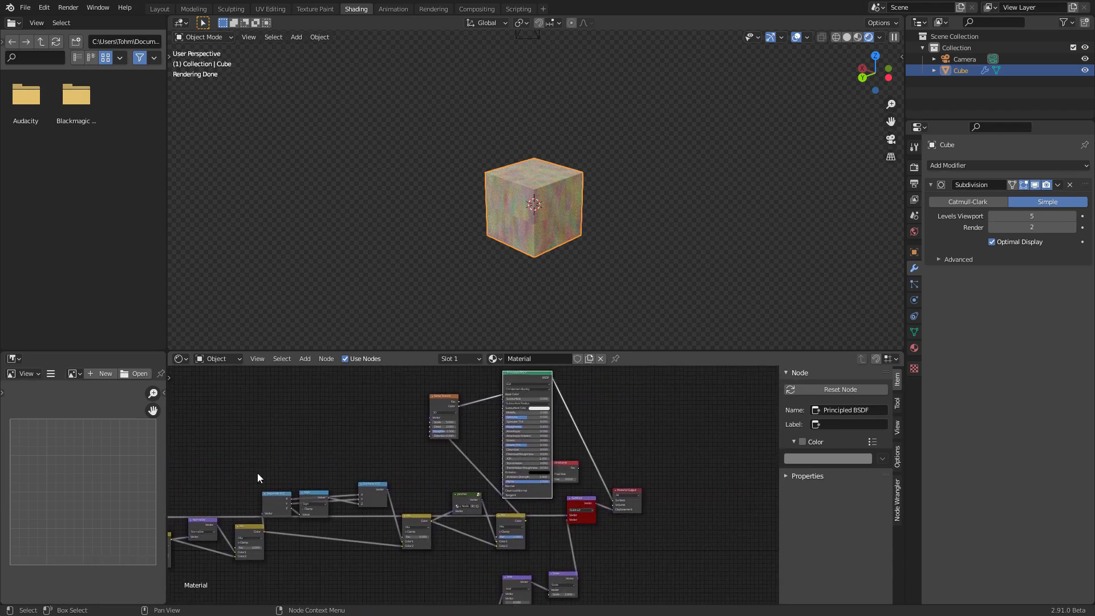
scroll(520, 486, "up", 5)
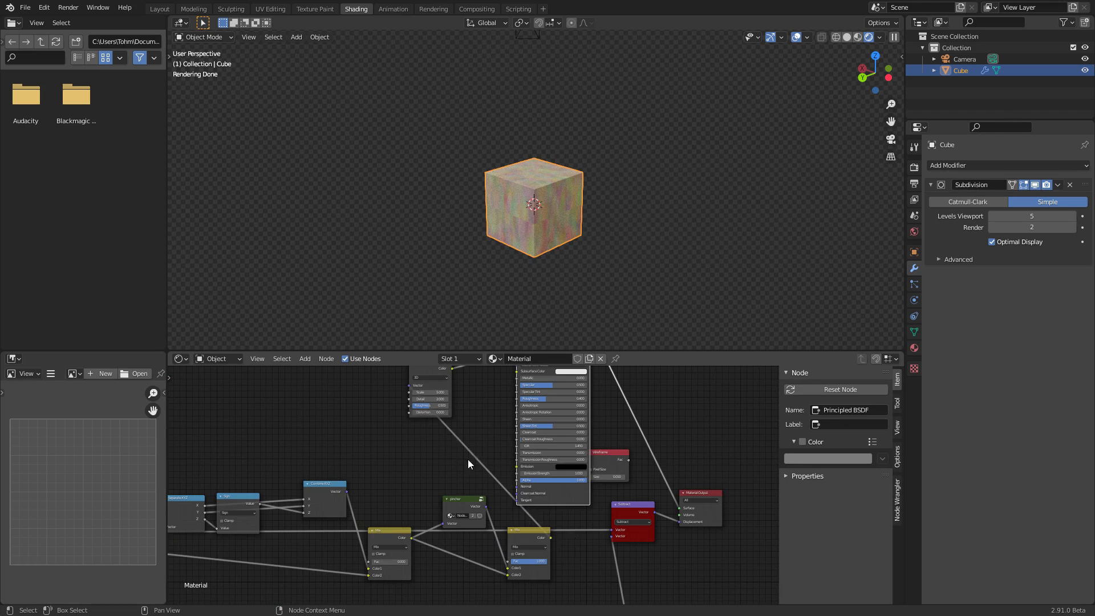
scroll(469, 460, "up", 5)
middle_click_drag(445, 467, 411, 421)
left_click_drag(556, 518, 644, 506)
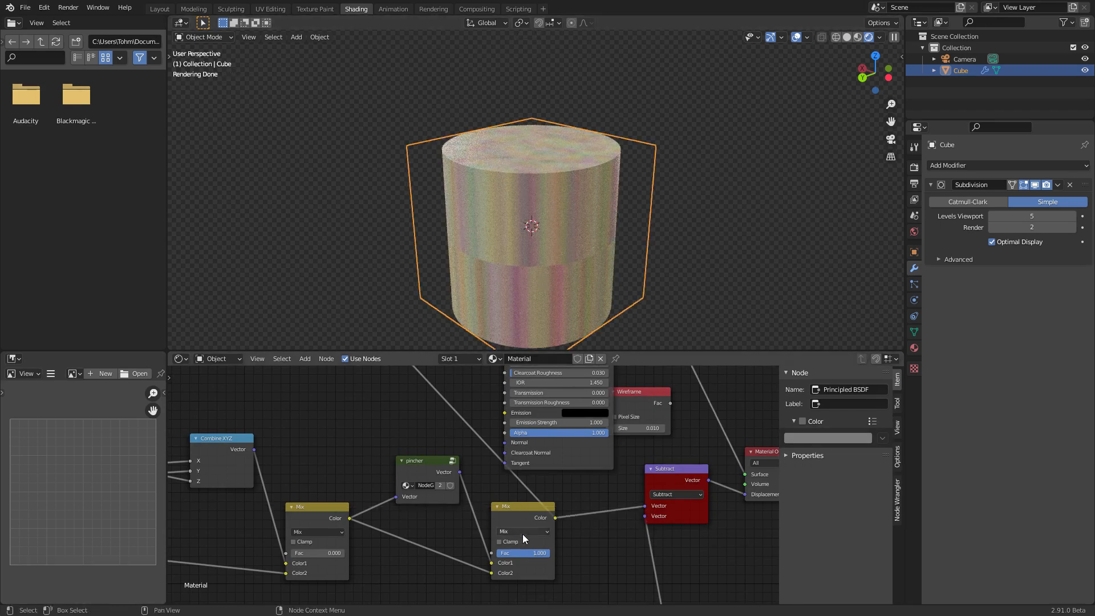
mouse_move(538, 554)
left_mouse_down()
mouse_move(502, 554)
mouse_move(549, 553)
left_mouse_up()
Link the first Scale node's output to the Noise Texture's Vector input
scroll(468, 483, "down", 12)
middle_click_drag(350, 450, 526, 458)
scroll(424, 468, "up", 4)
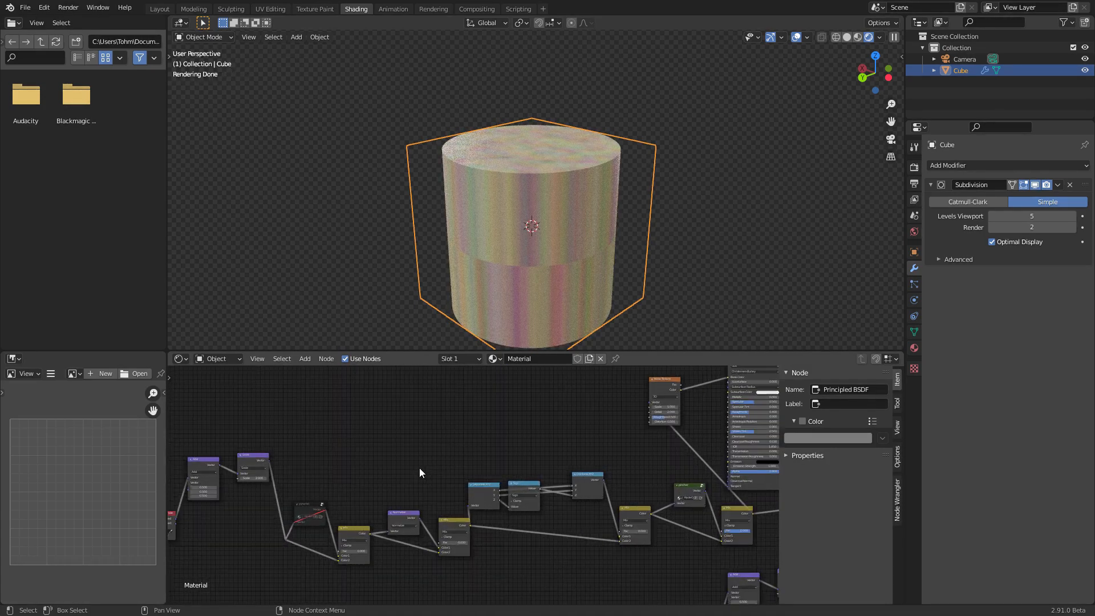
left_click_drag(268, 459, 652, 402)
middle_click_drag(413, 465, 484, 434)
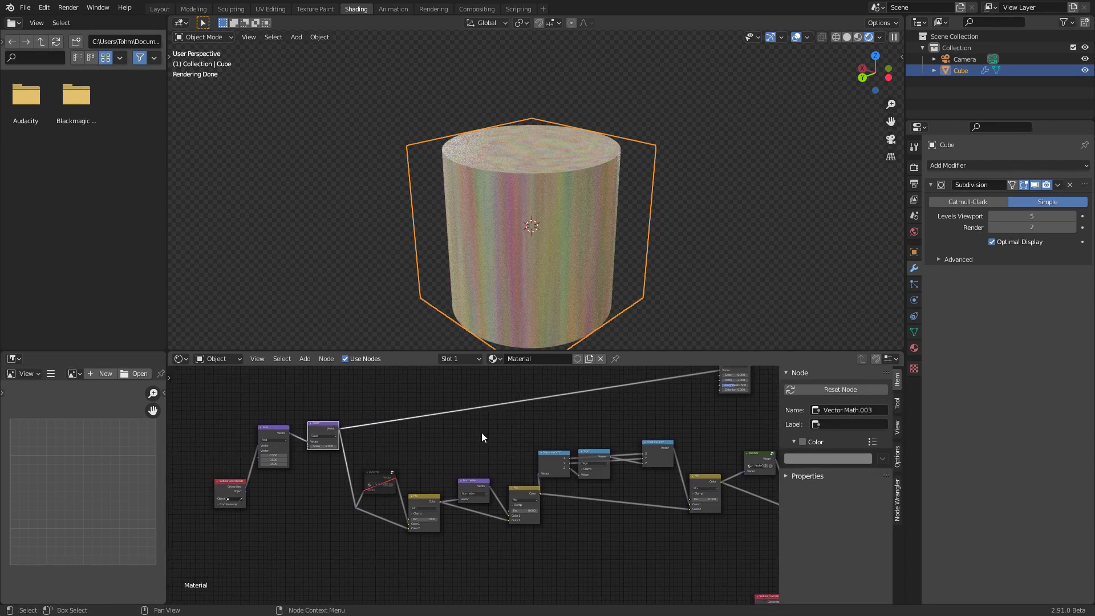
Unmute the pyramid group, link its output to the Subtract node's first vector and save the file
scroll(484, 434, "up", 2)
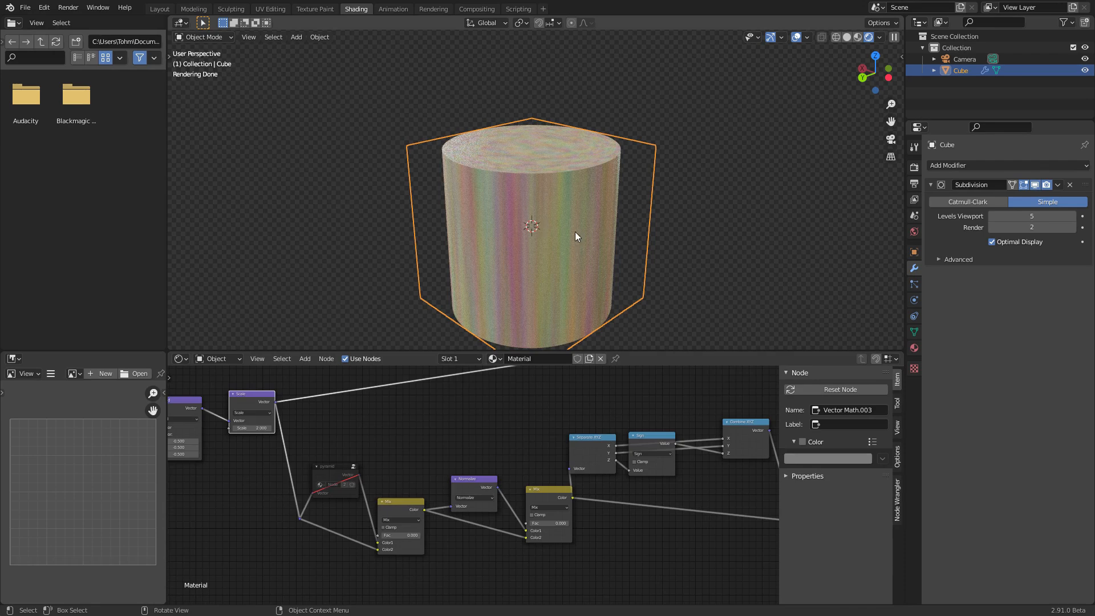
middle_click_drag(533, 479, 395, 463)
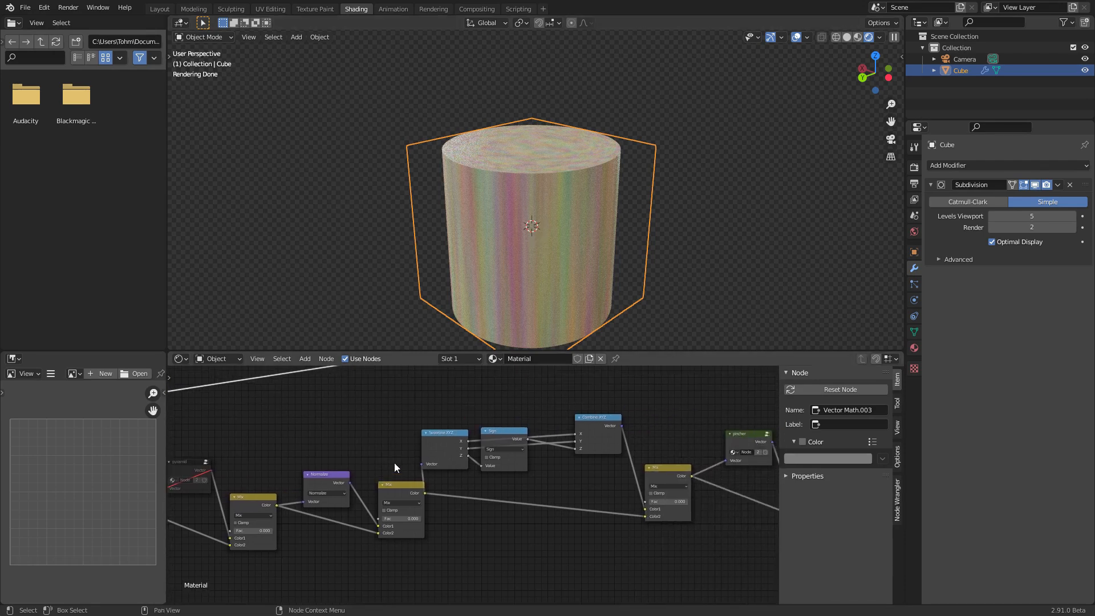
scroll(394, 463, "down", 2)
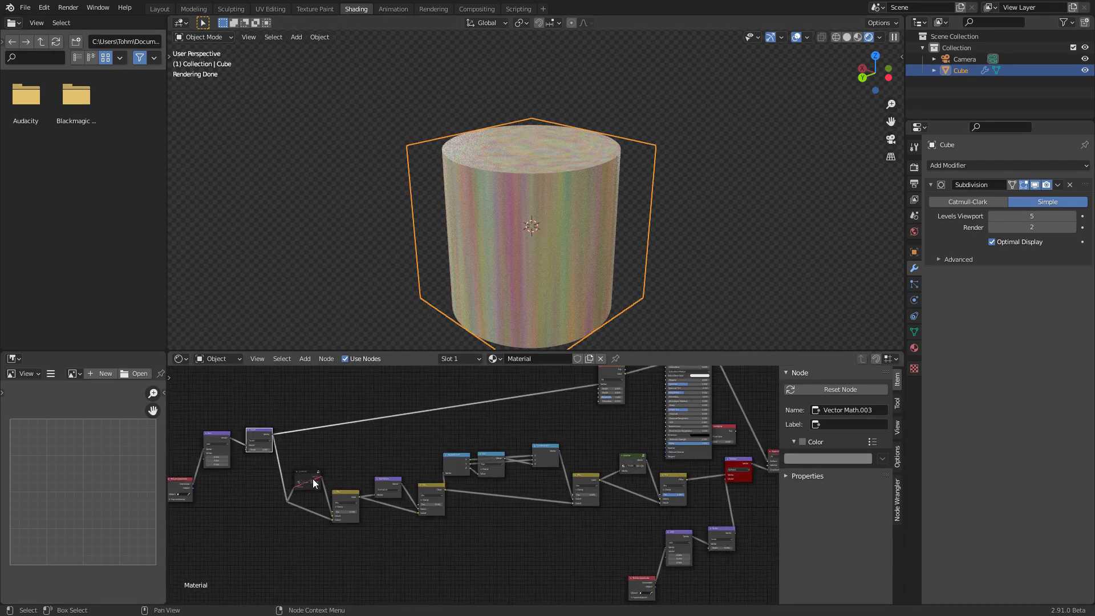
left_click(313, 478)
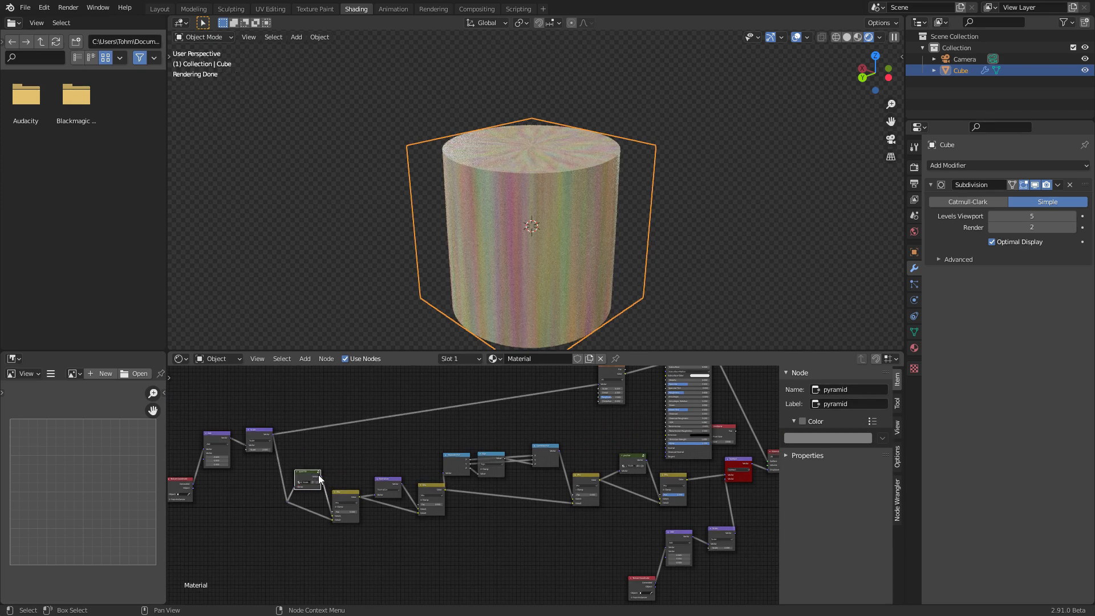
left_click_drag(320, 474, 729, 476)
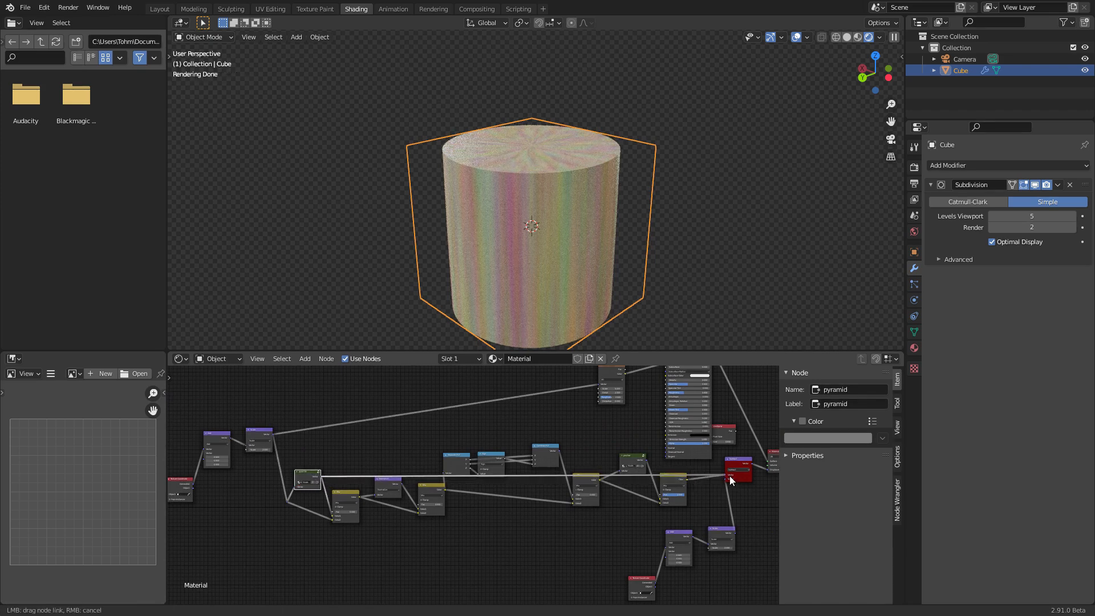
scroll(597, 471, "up", 6)
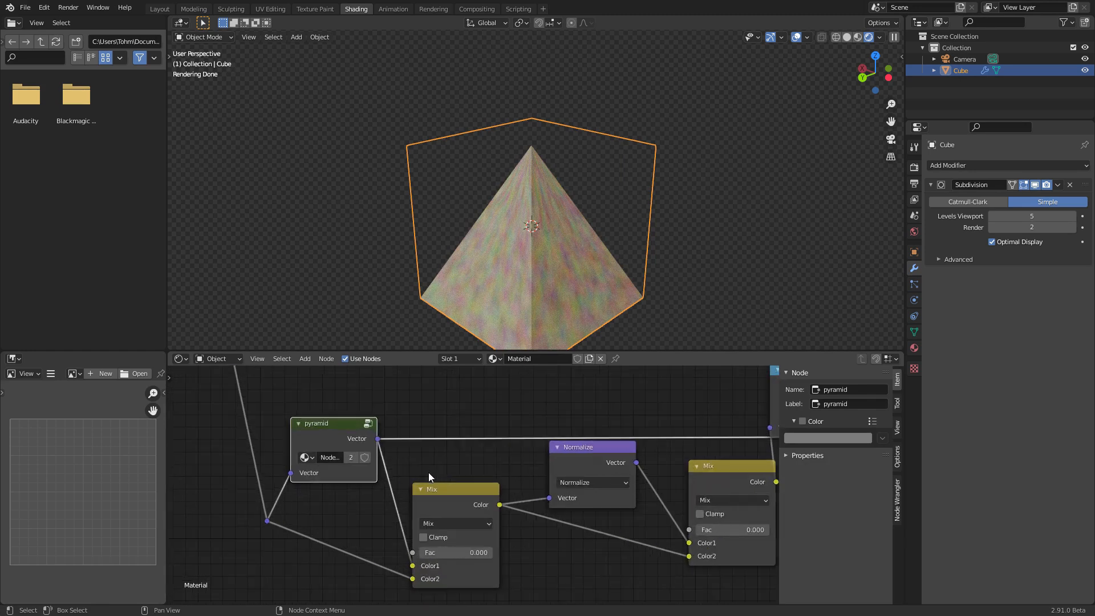
key("ctrl+s")
Link the Mix node after the pyramid group to the Subtract node's first vector and set its Fac to 1.000
scroll(323, 490, "down", 5)
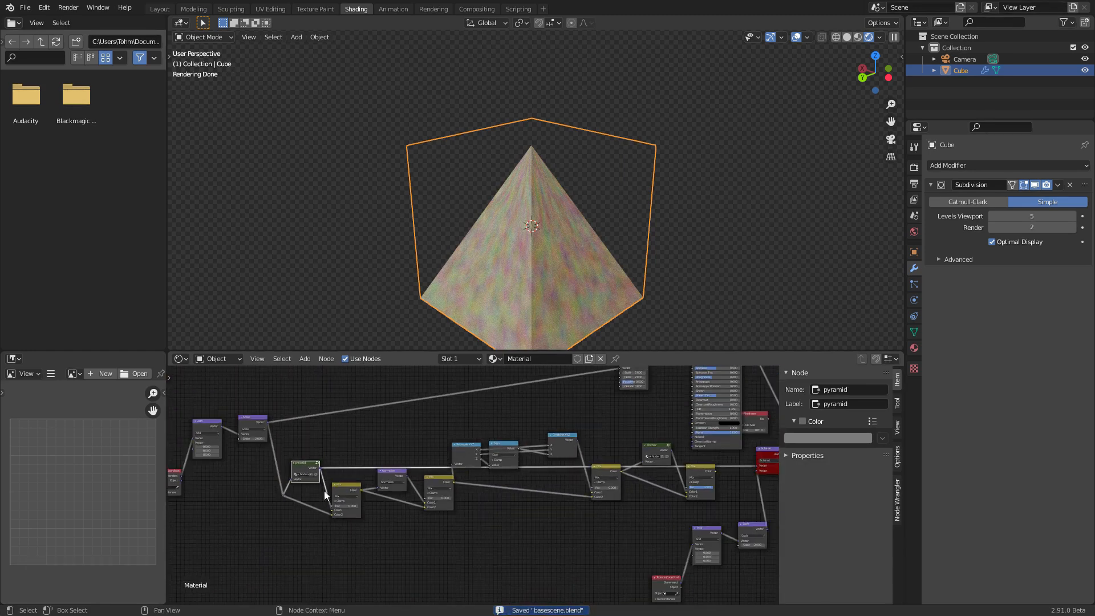
left_click_drag(361, 489, 755, 464)
scroll(550, 453, "up", 8)
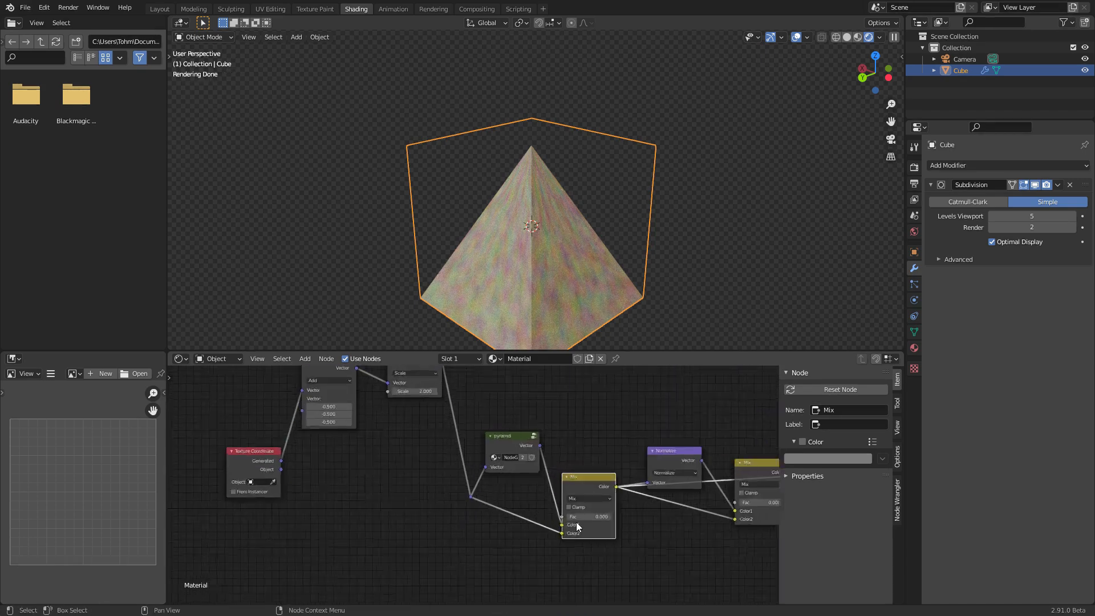
left_click_drag(629, 531, 679, 532)
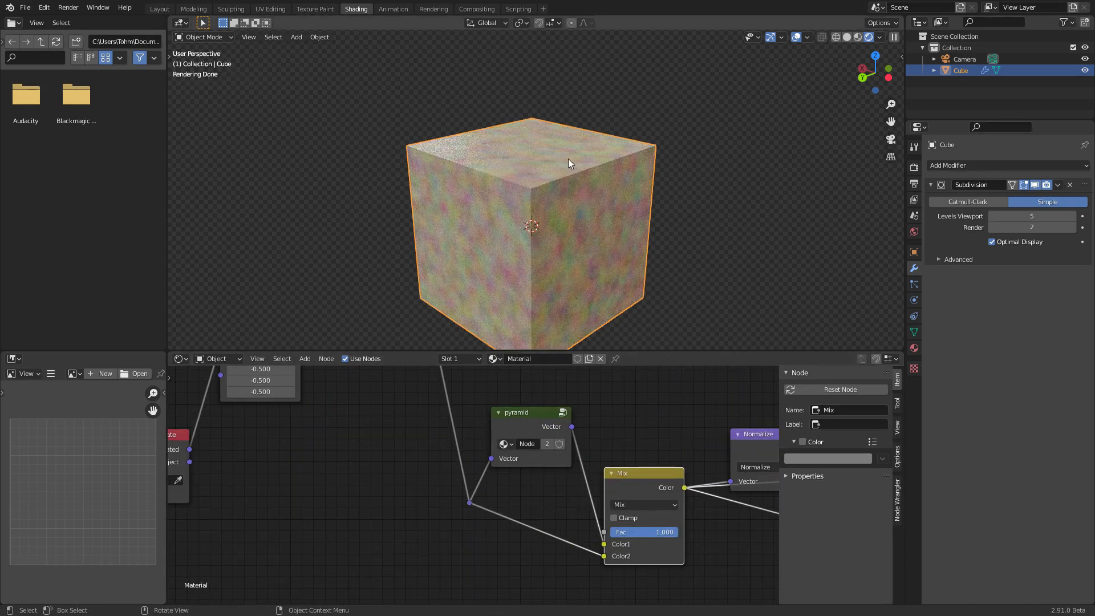
scroll(418, 414, "down", 5)
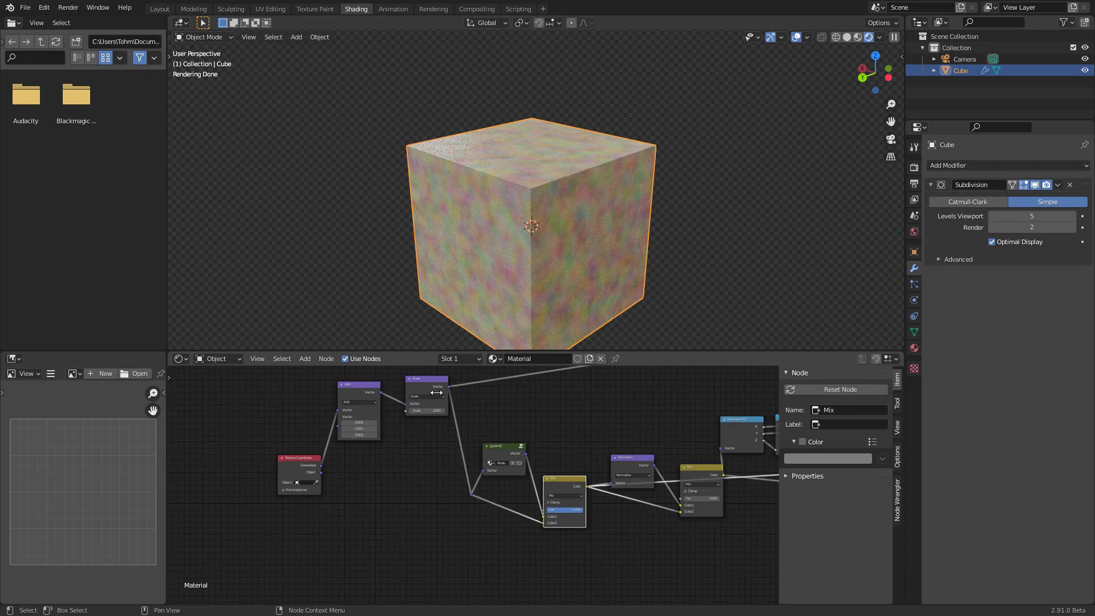
Sweep the Fac of the Mix node after the pyramid group down to 0.000 and back up to 1.000
scroll(571, 456, "up", 9)
middle_click_drag(676, 455, 450, 437)
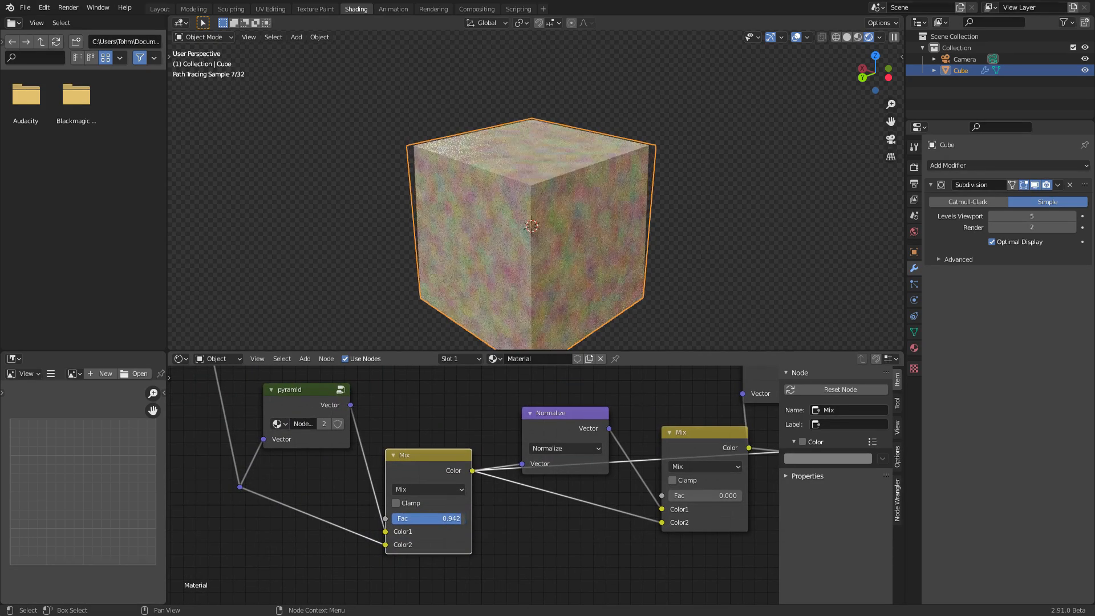
left_click_drag(451, 518, 391, 517)
scroll(528, 466, "down", 3)
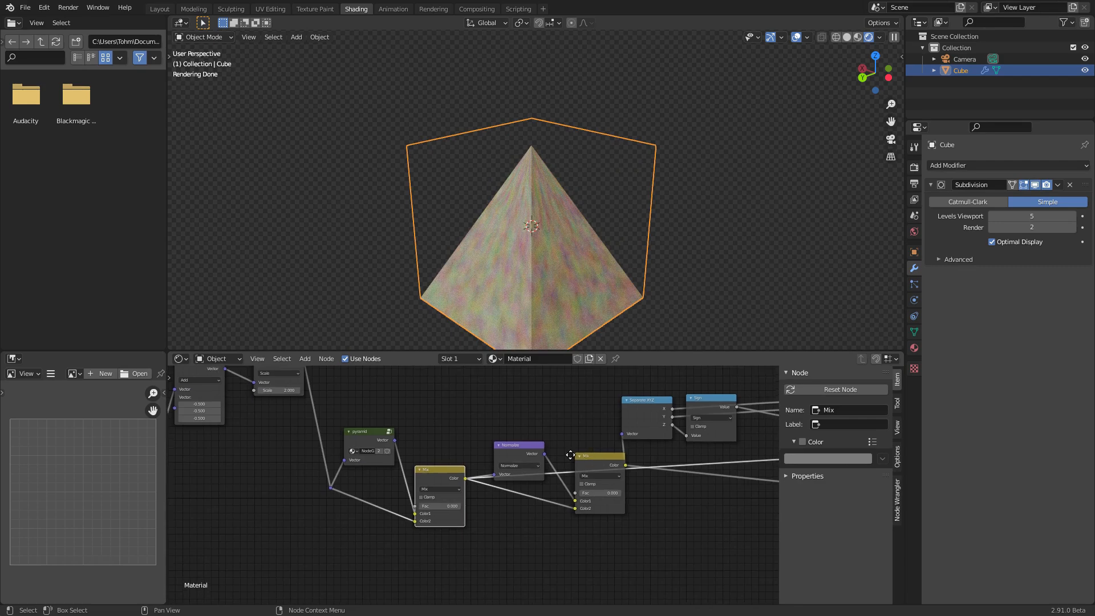
left_click_drag(363, 507, 413, 513)
Link the Mix node after Normalize to the Subtract node's first vector and set its Fac to 1.000
middle_click_drag(604, 469, 276, 491)
scroll(276, 490, "down", 5)
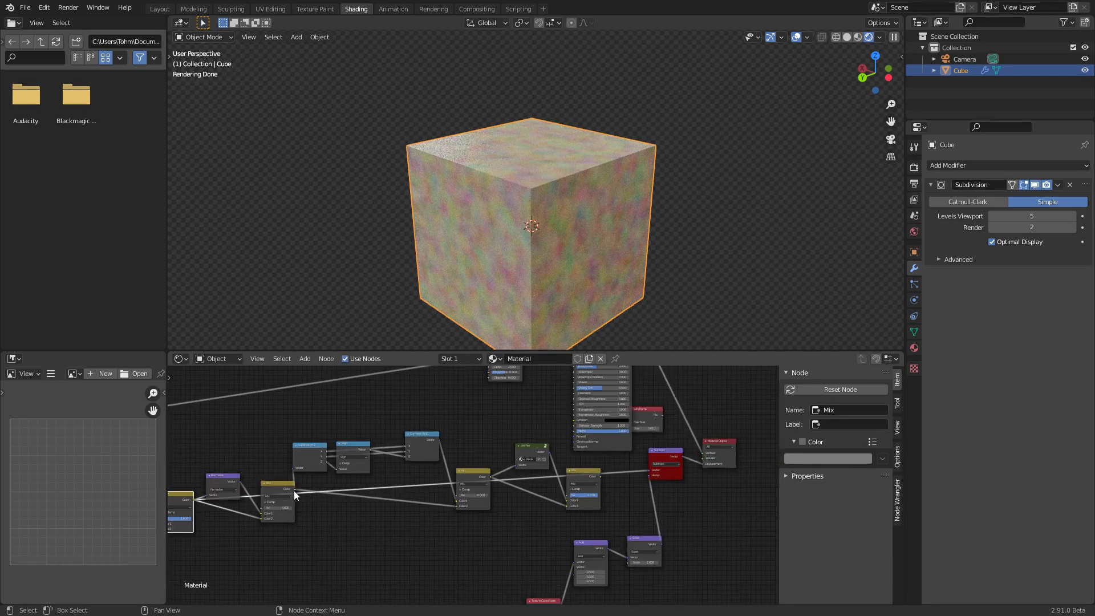
left_click_drag(293, 489, 649, 470)
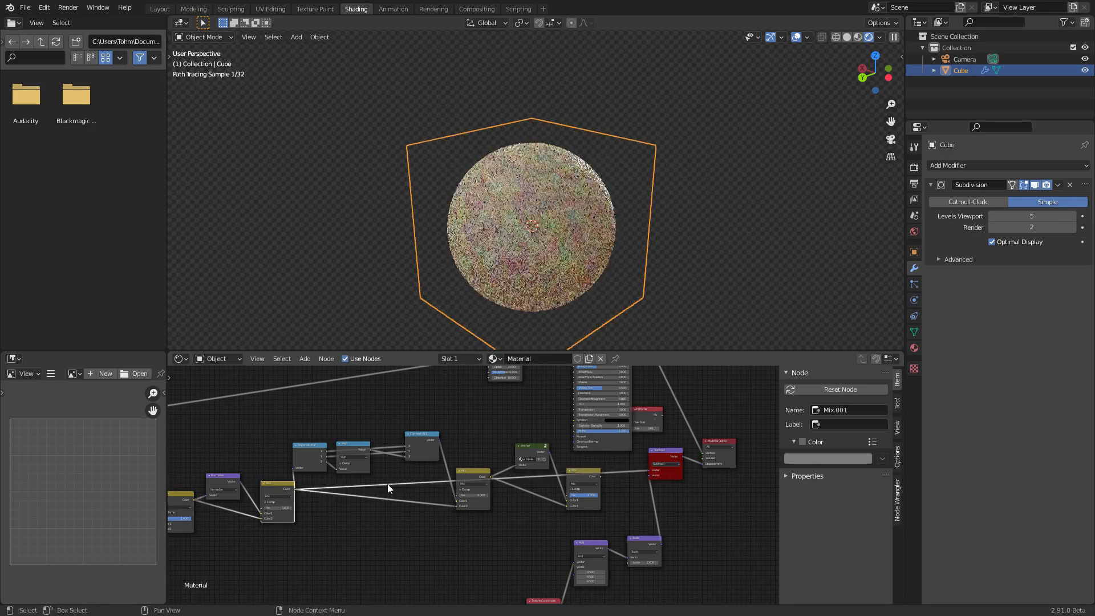
middle_click_drag(267, 507, 494, 450)
scroll(495, 450, "up", 4)
left_click_drag(511, 488, 566, 481)
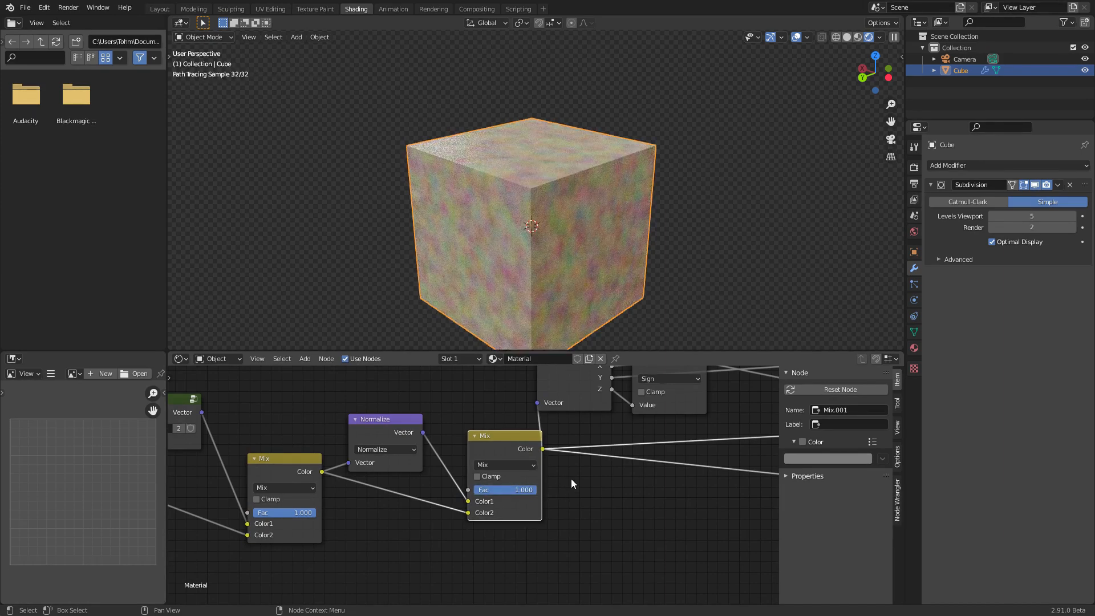
Examine the cube's texture from another angle and review the complete displacement node tree
scroll(566, 473, "down", 3)
scroll(566, 469, "down", 2)
middle_click_drag(566, 470, 453, 516)
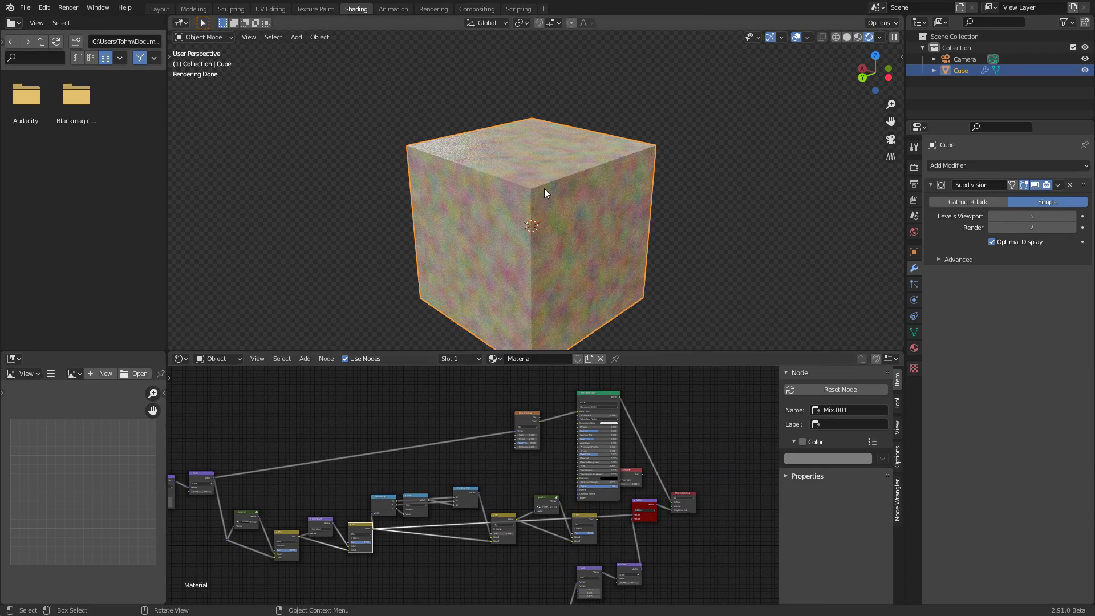
key("Tab")
key("Tab")
middle_click_drag(568, 197, 514, 252)
scroll(512, 470, "down", 3)
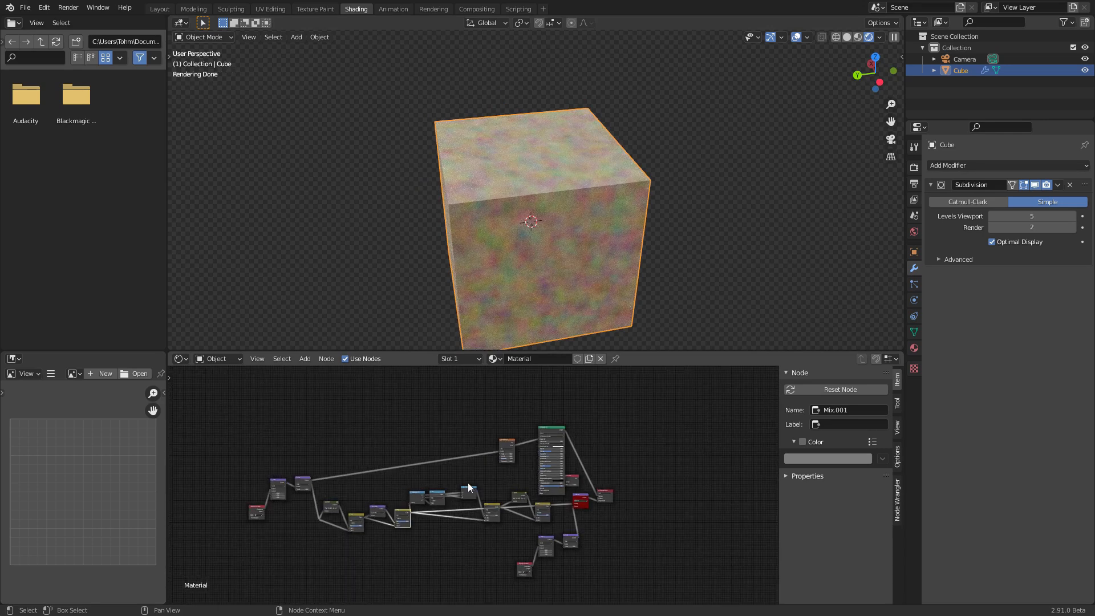
scroll(416, 448, "up", 4)
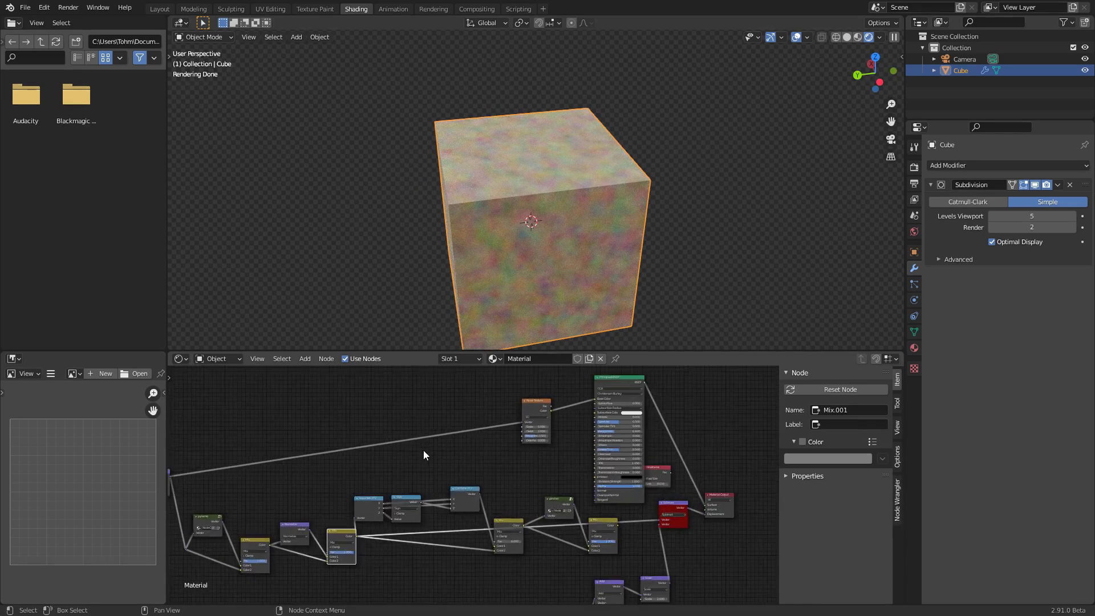
middle_click_drag(557, 454, 319, 463)
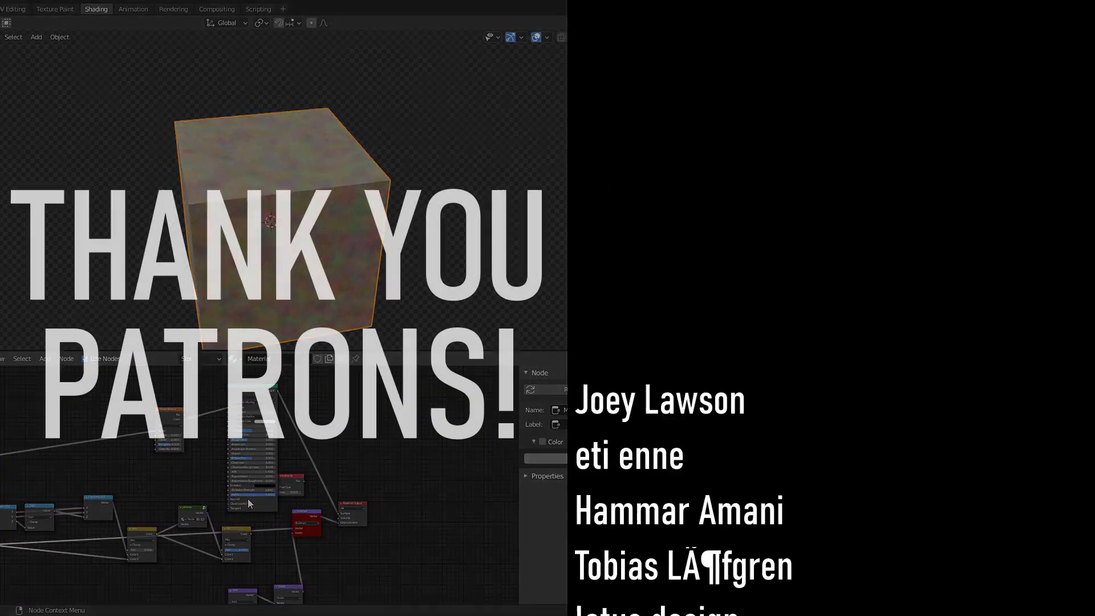
scroll(374, 467, "down", 2)
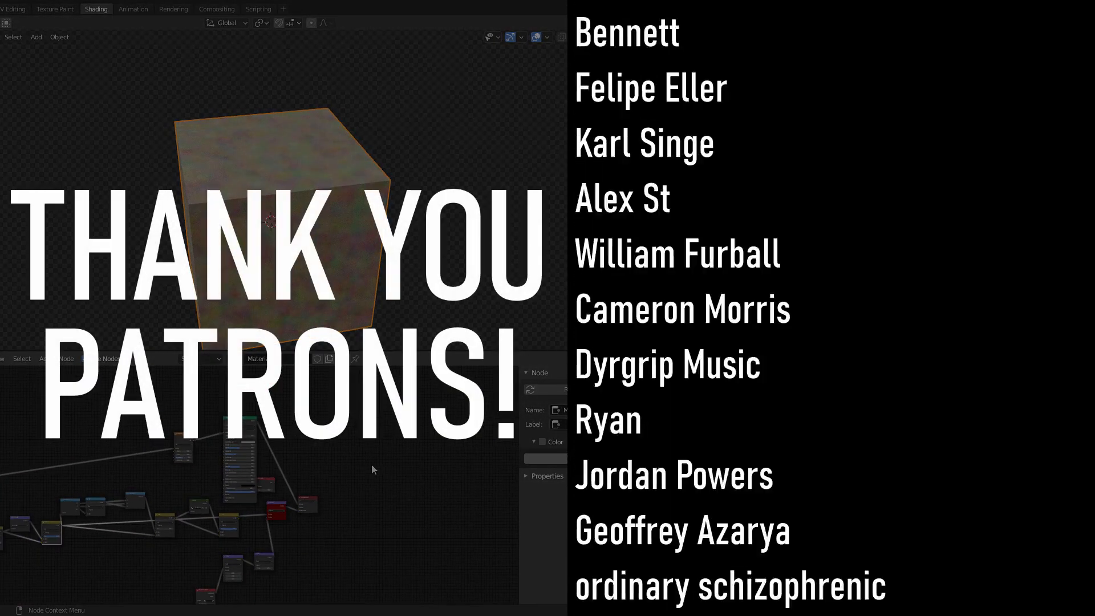